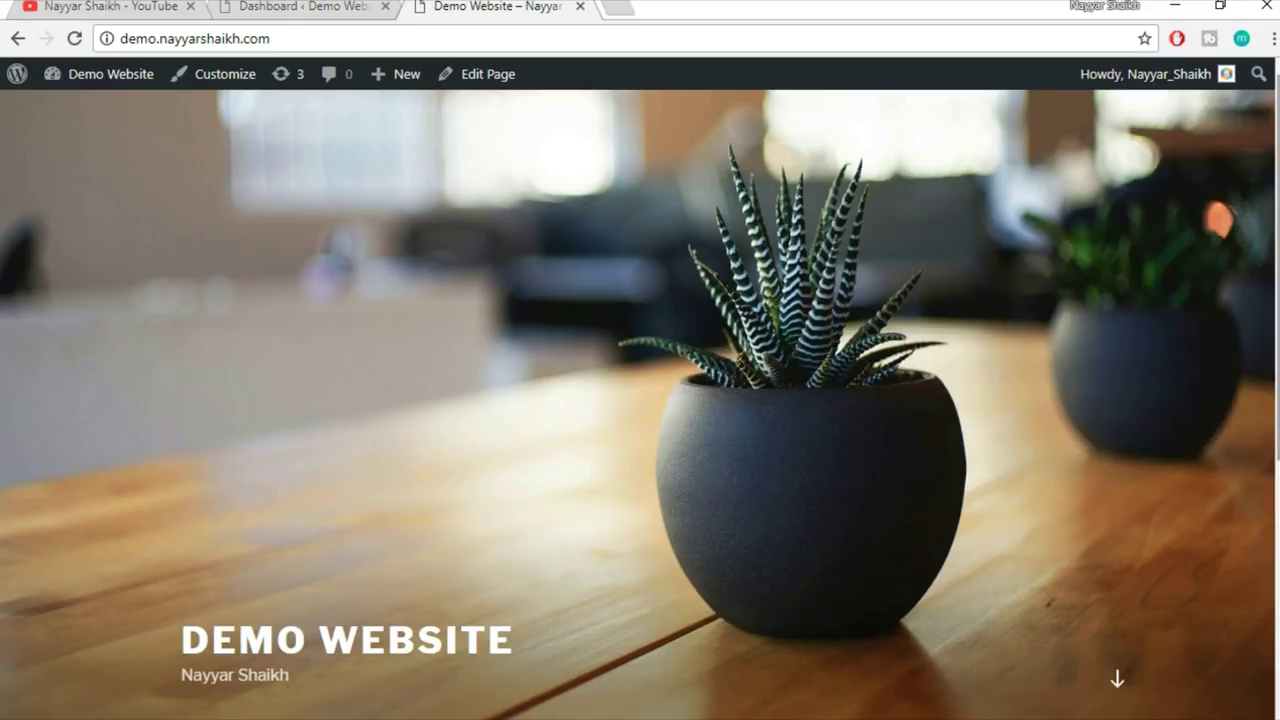
Step: Scroll the Twenty Seventeen homepage down to the Welcome section and back up
scroll(640, 400, "down", 5)
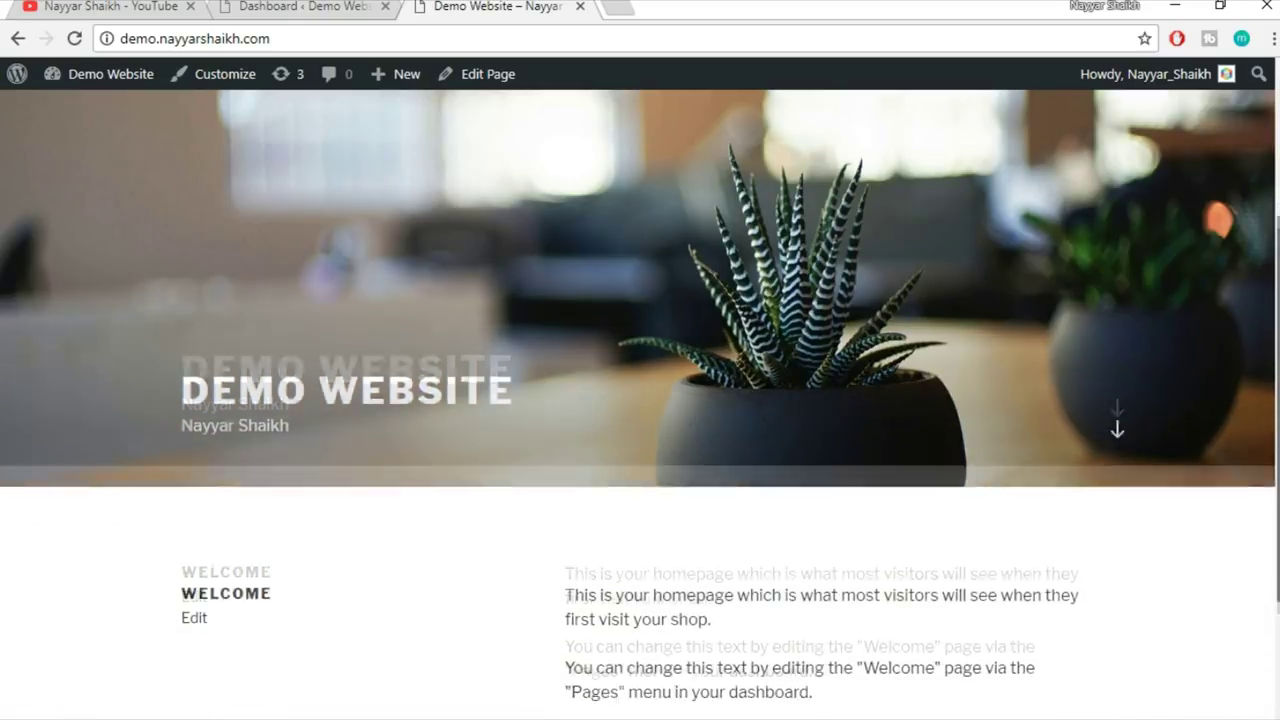
scroll(640, 400, "up", 5)
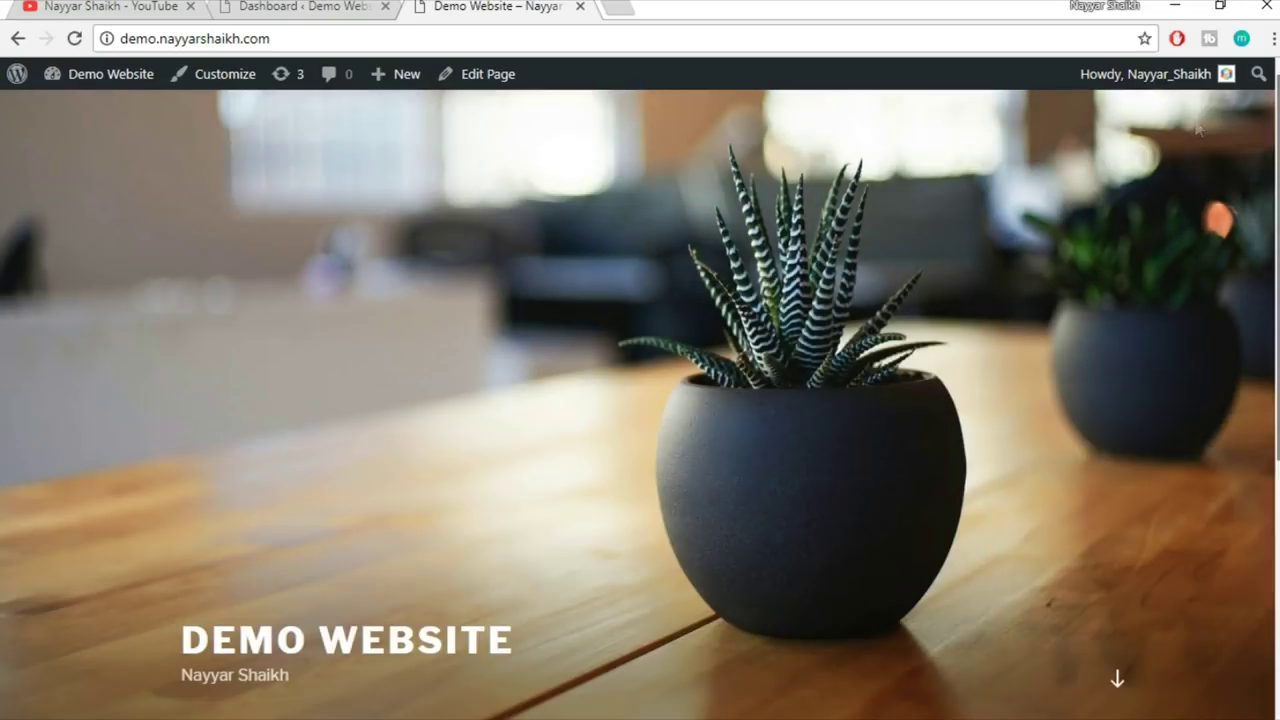
Step: From the dashboard, go to Appearance > Themes > Add New and ready the theme search
left_click(222, 6)
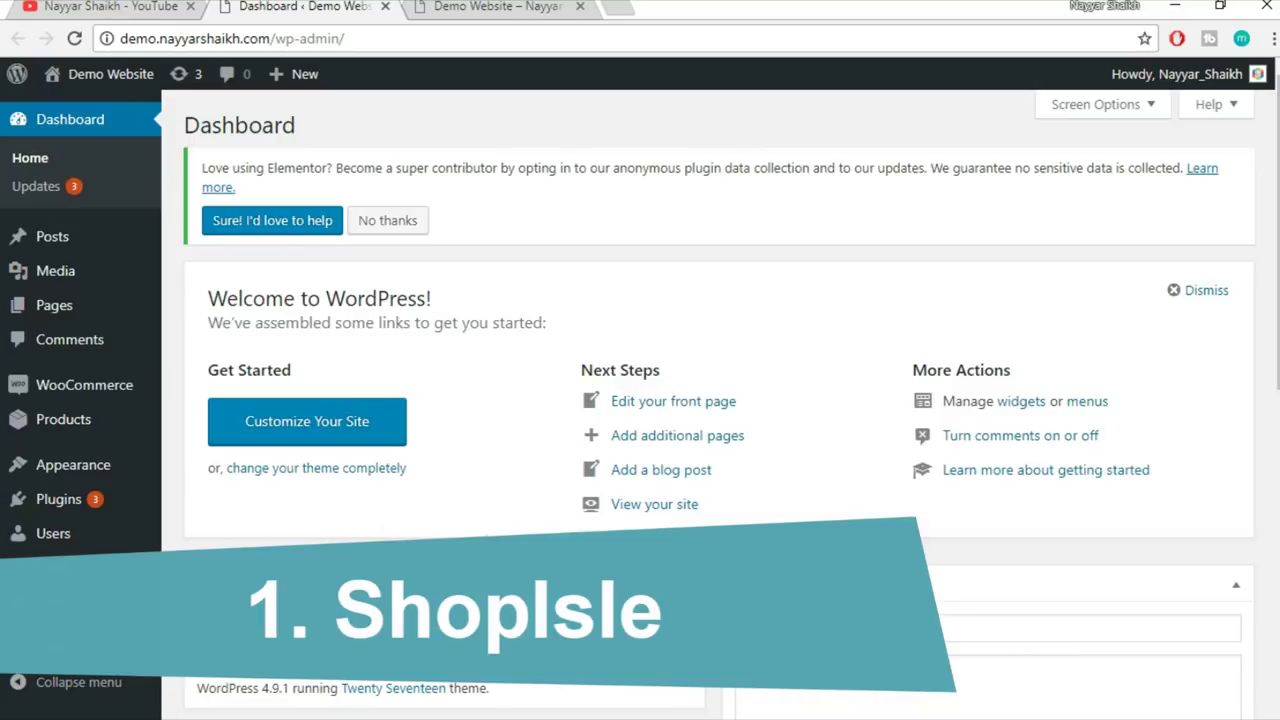
mouse_move(80, 468)
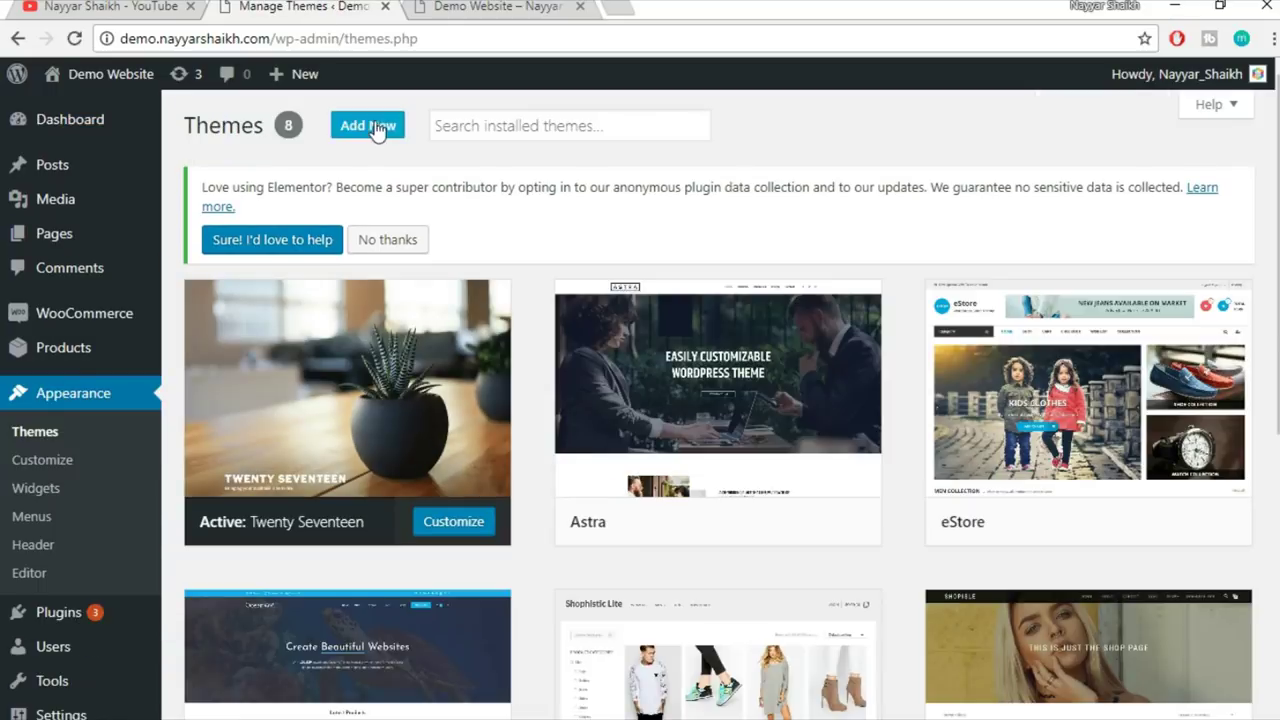
left_click(386, 133)
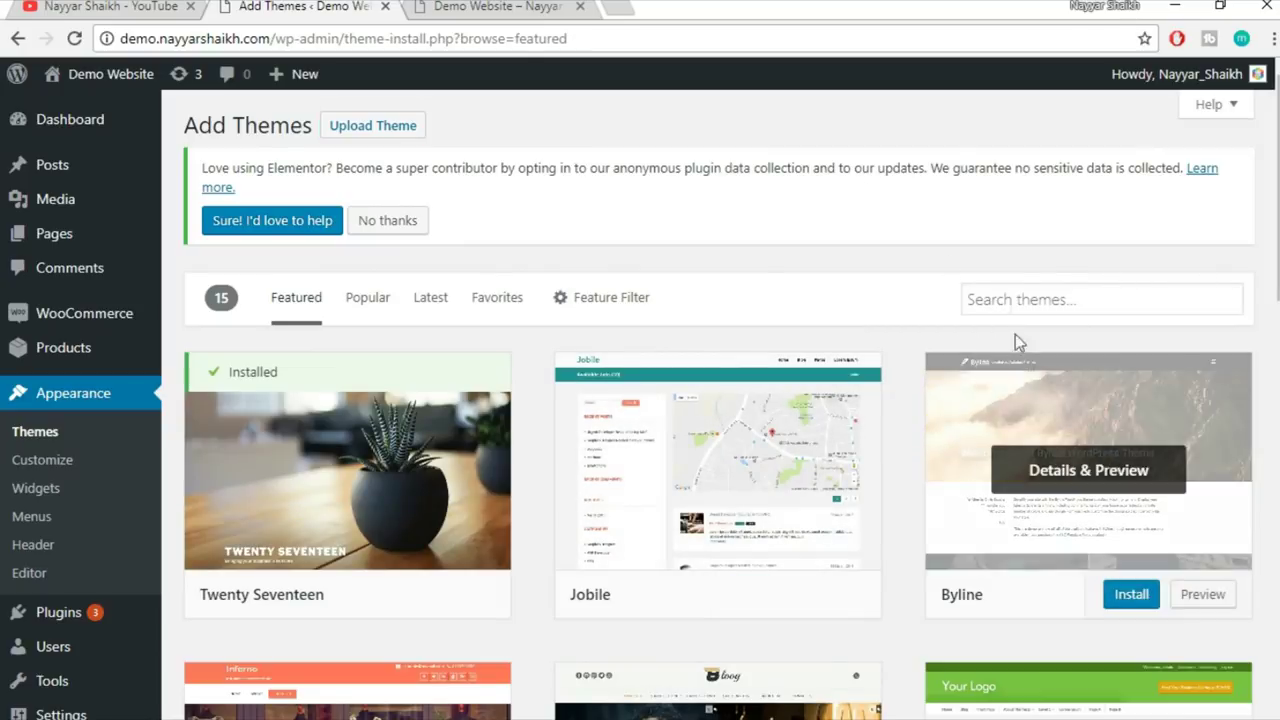
left_click(1040, 296)
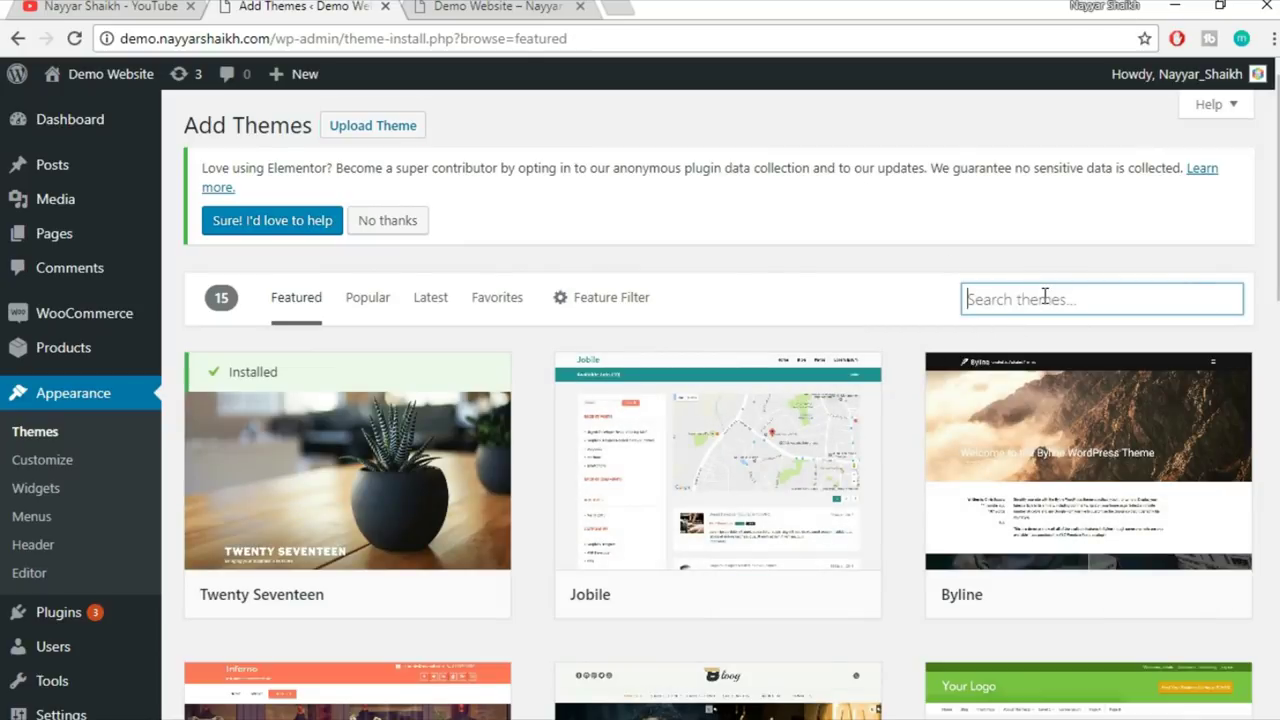
Step: Search the theme directory for 'shop is' and activate the Shop Isle theme
type("shop isle")
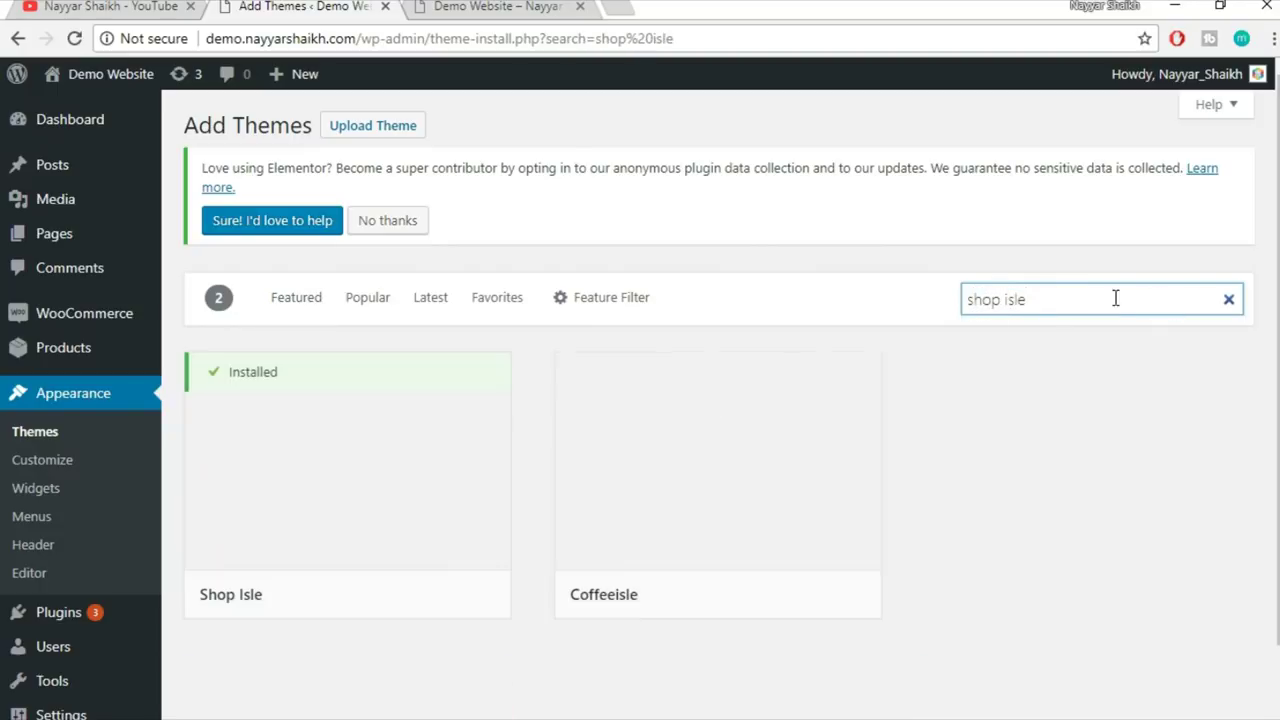
mouse_move(340, 480)
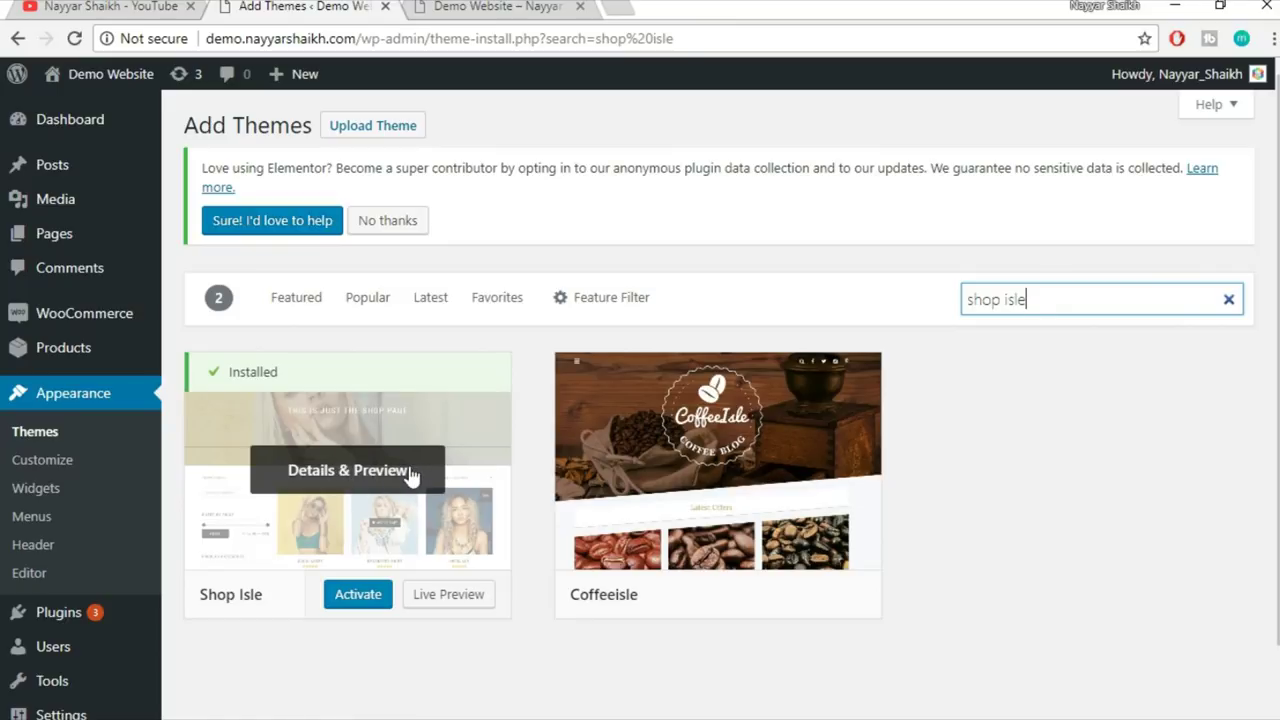
scroll(463, 449, "down", 1)
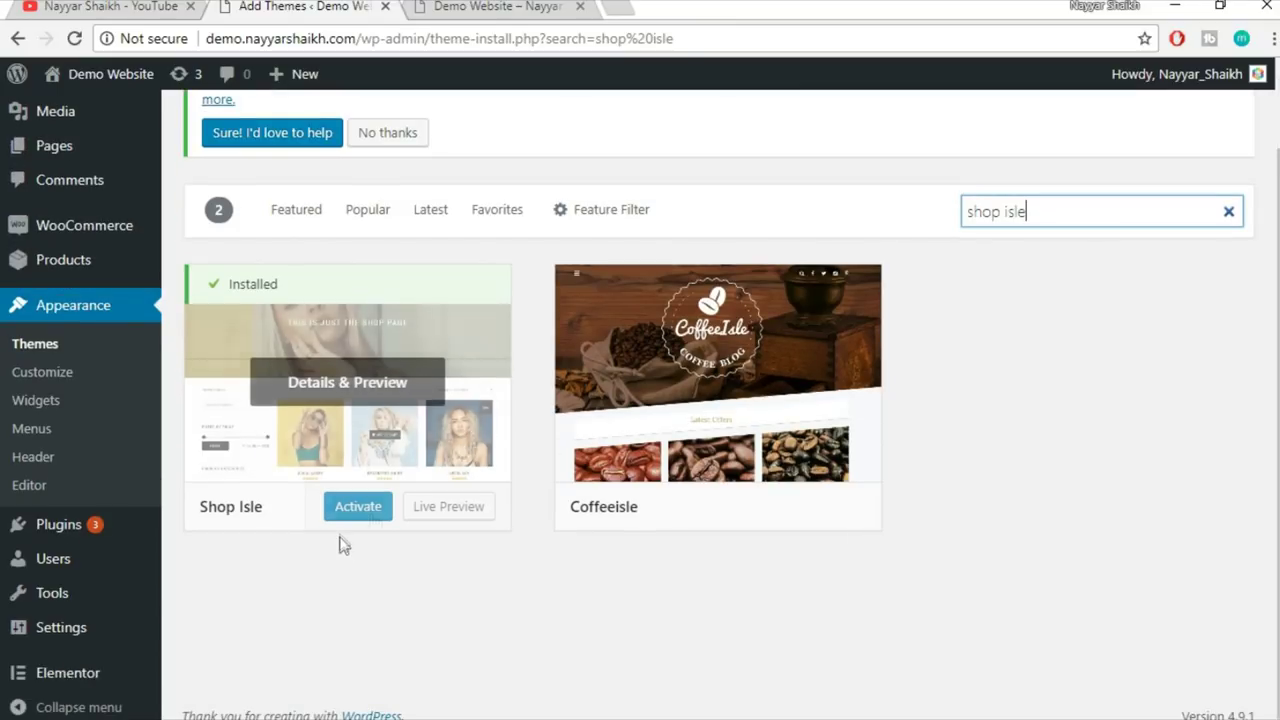
left_click(350, 512)
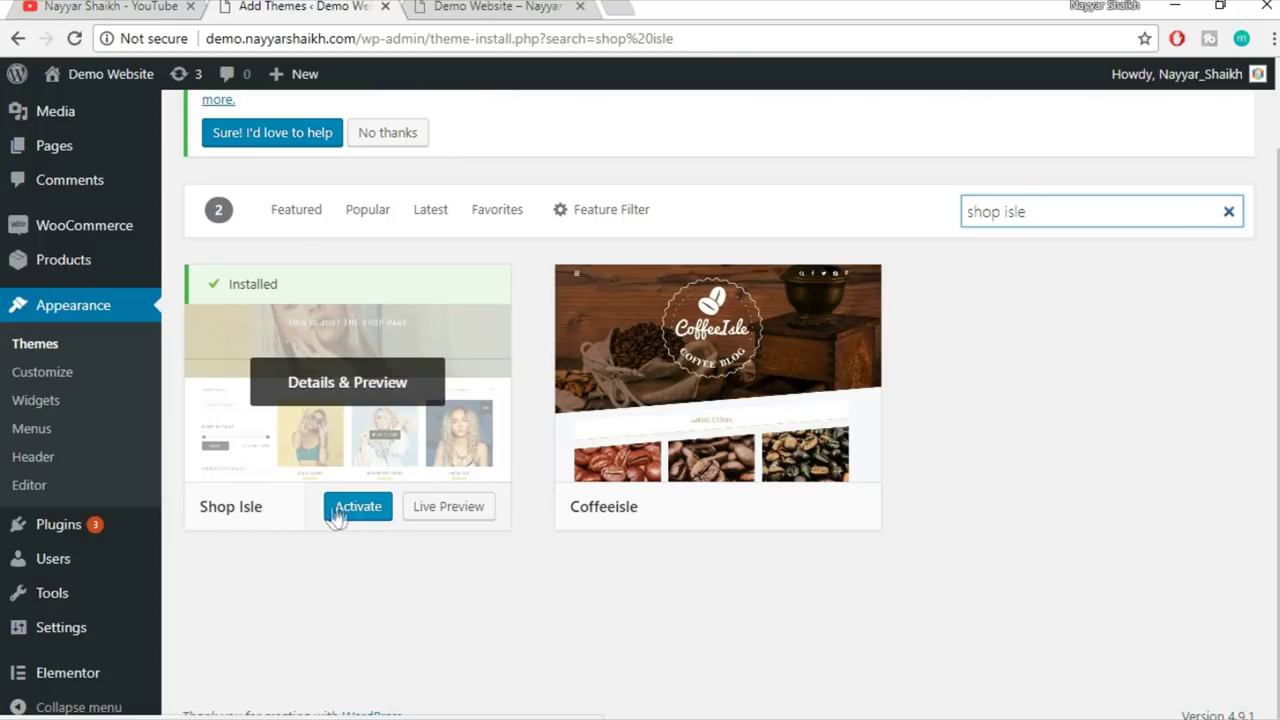
left_click(350, 512)
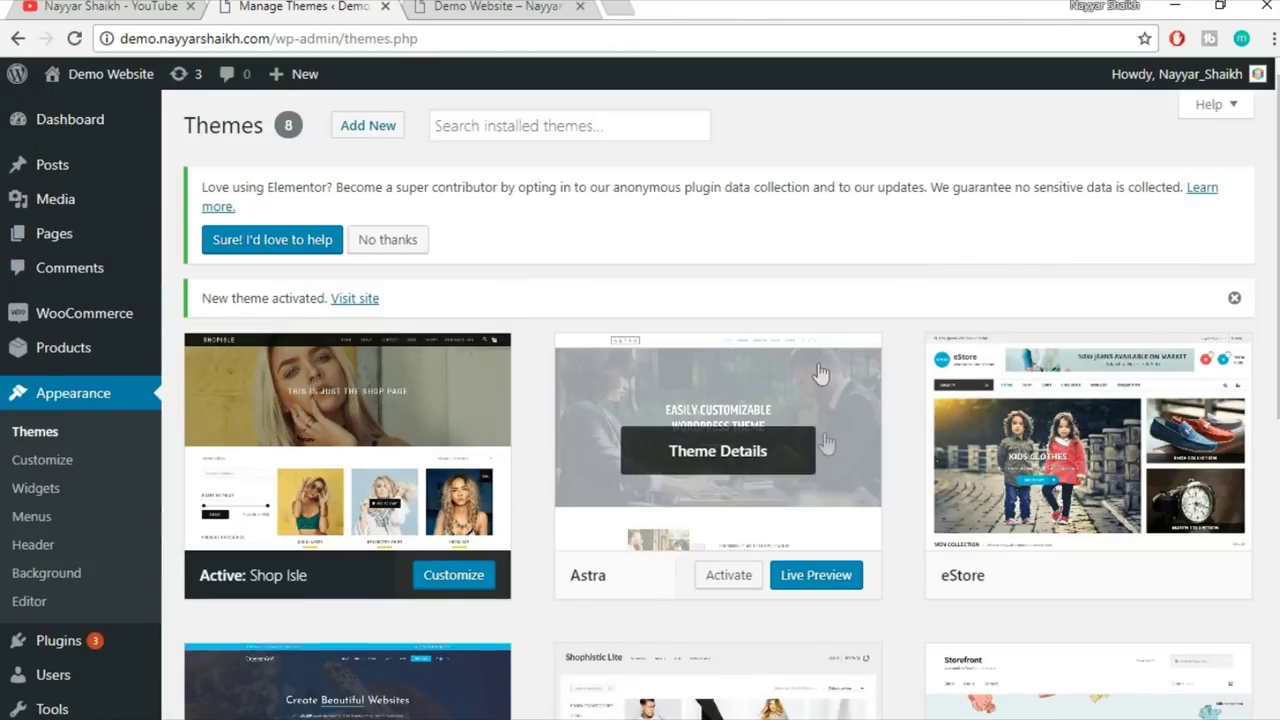
Step: Reload the Demo Website tab and scroll through the new Shop Isle homepage
left_click(541, 8)
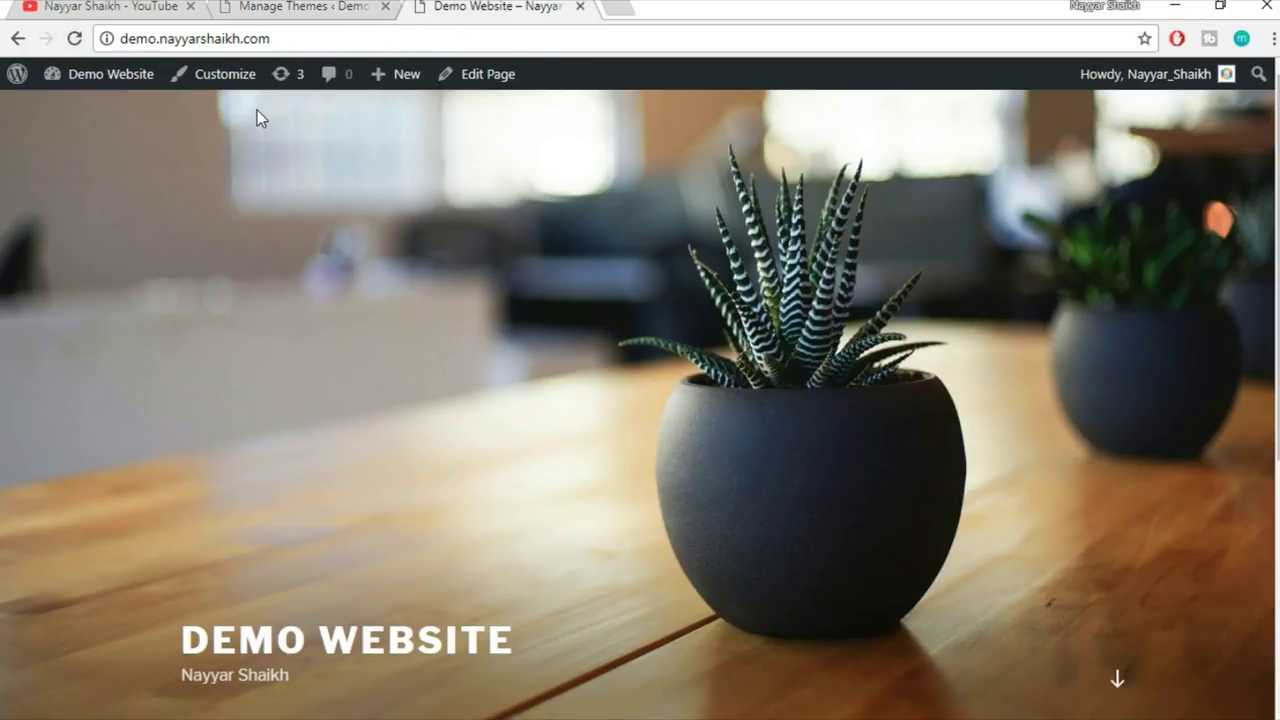
left_click(74, 40)
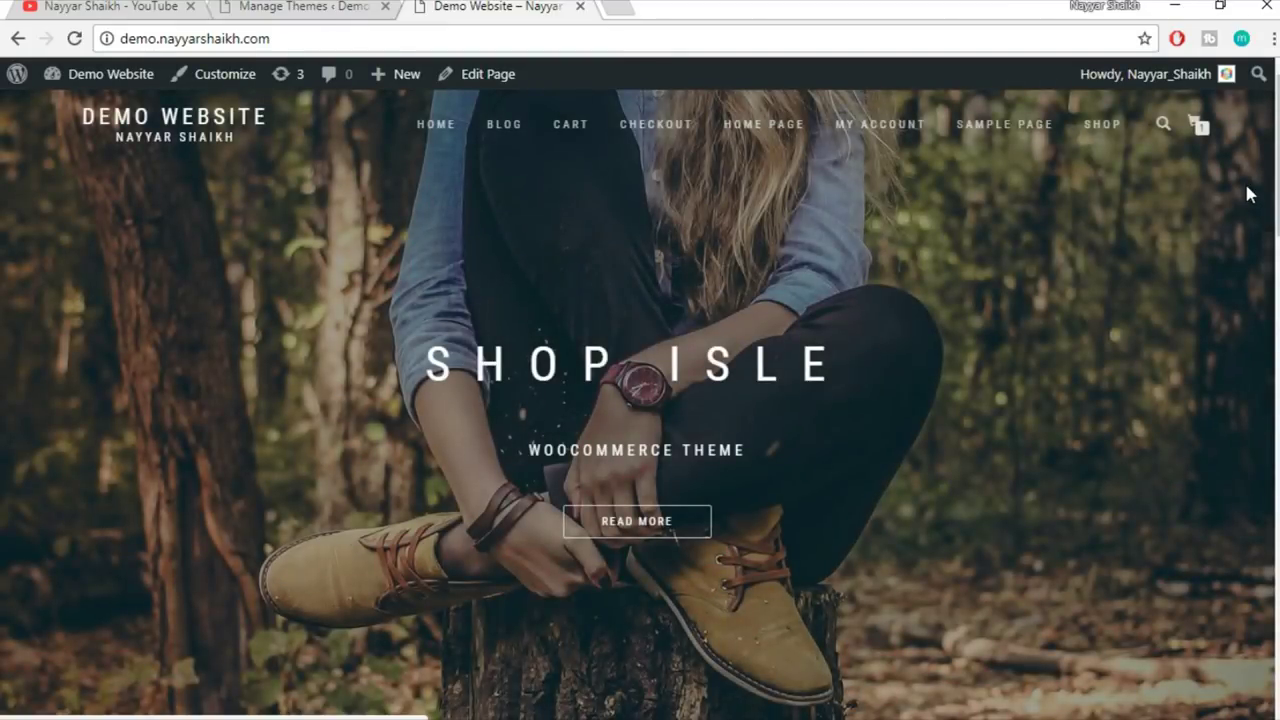
scroll(1270, 188, "down", 1)
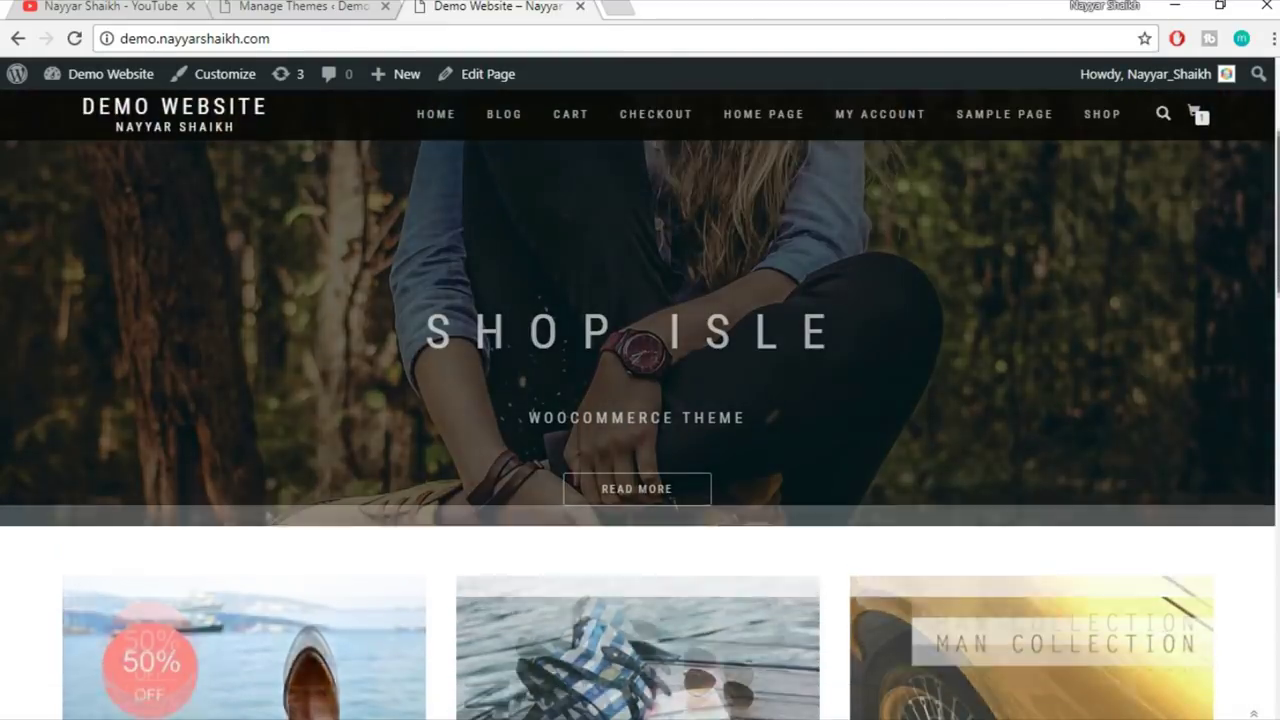
scroll(640, 430, "down", 7)
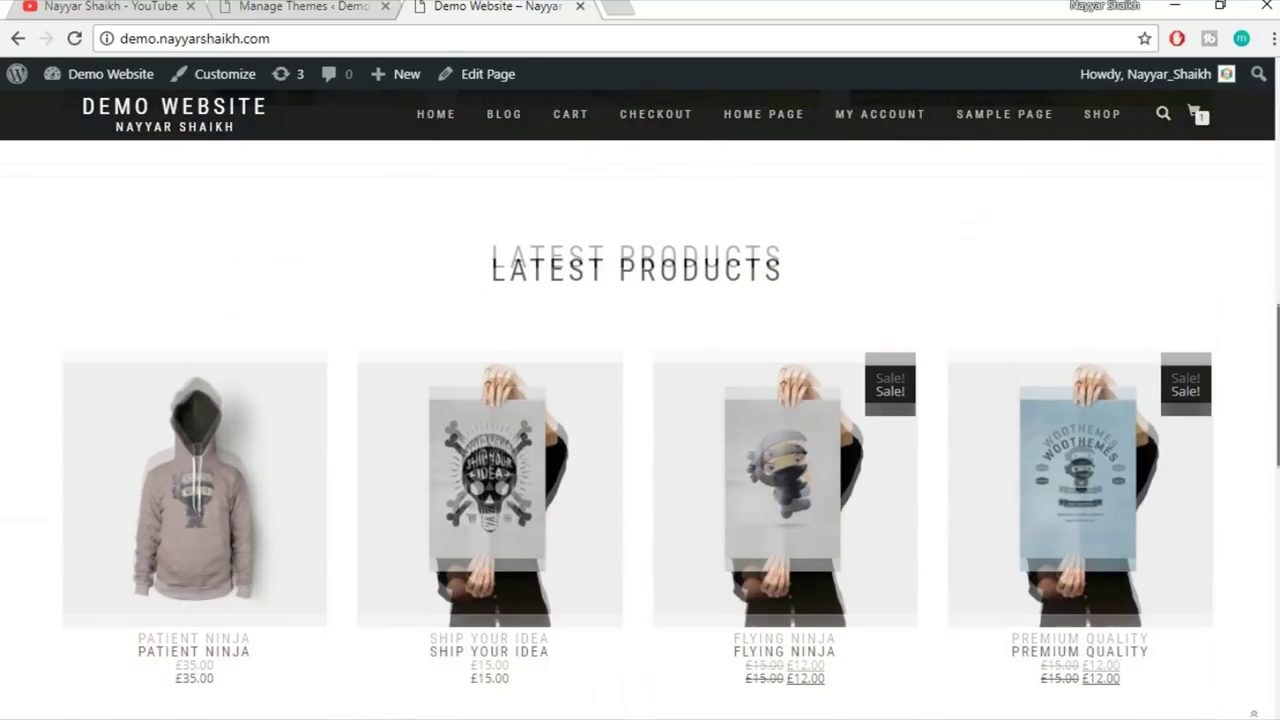
scroll(640, 430, "down", 10)
scroll(640, 430, "up", 4)
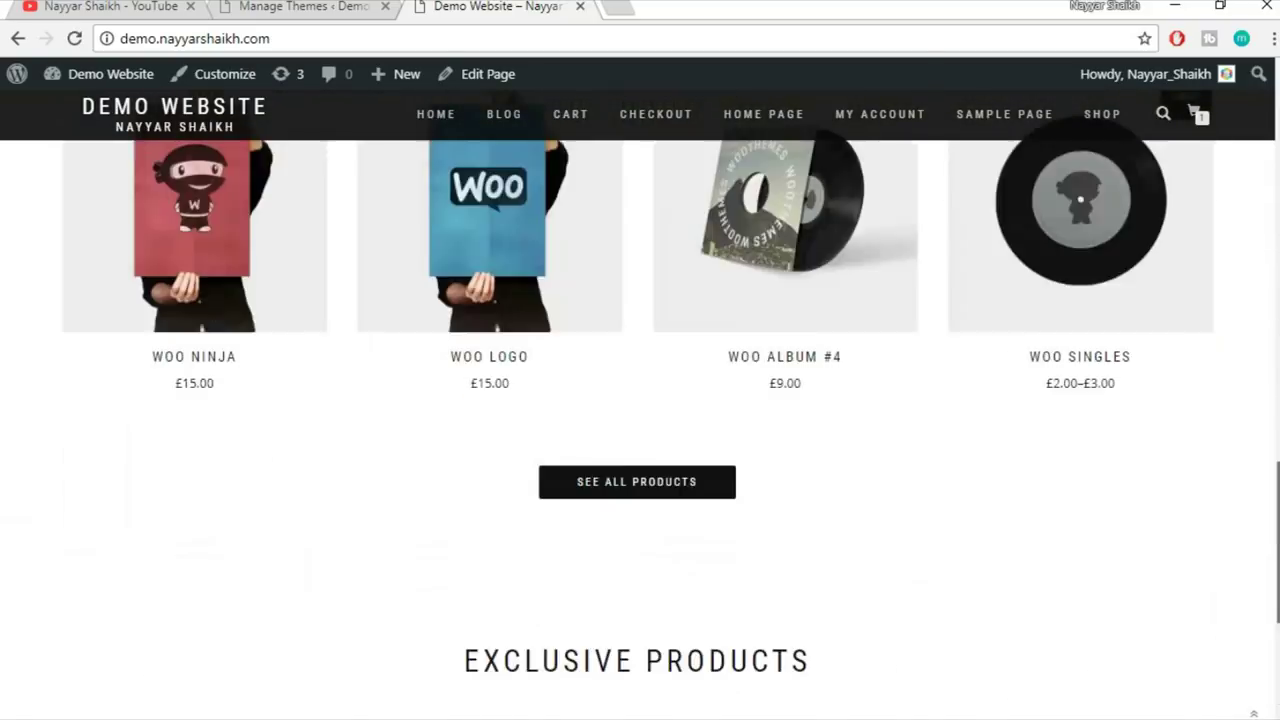
scroll(640, 430, "up", 14)
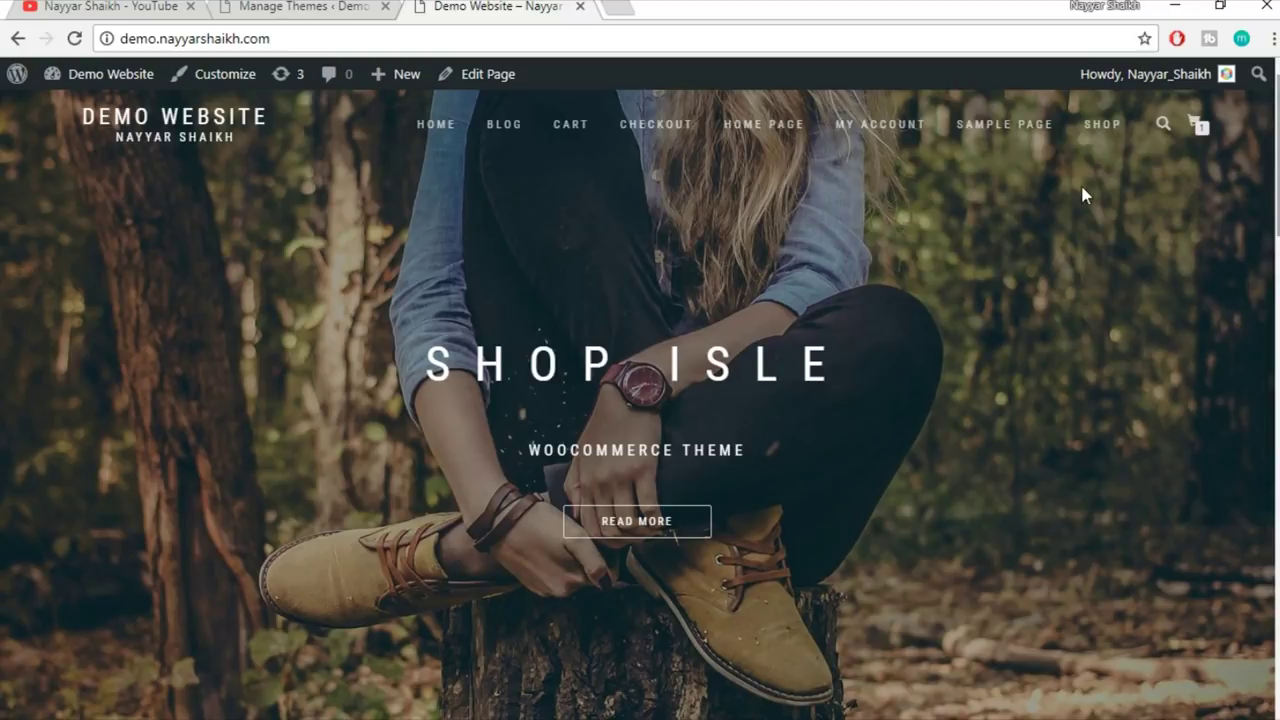
Step: Scroll down to the five-poster Exclusive Products section, then jump back to the top
scroll(640, 430, "down", 12)
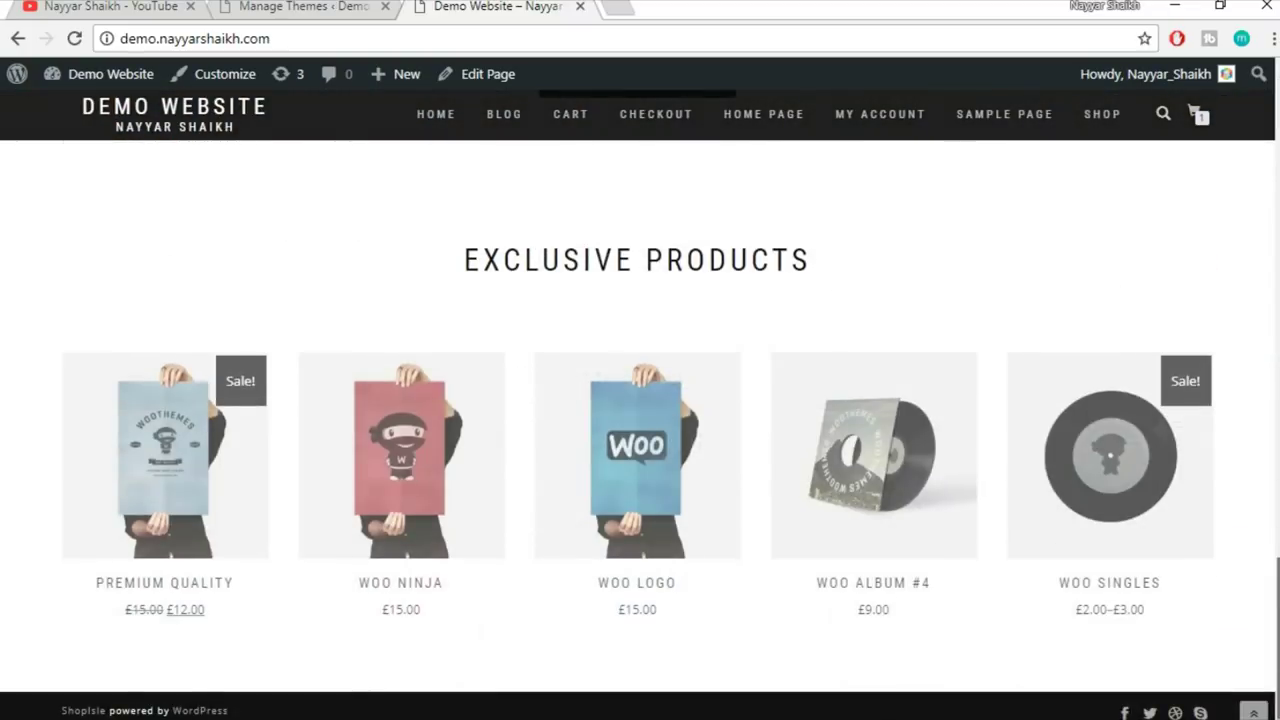
left_click_drag(1276, 610, 1275, 125)
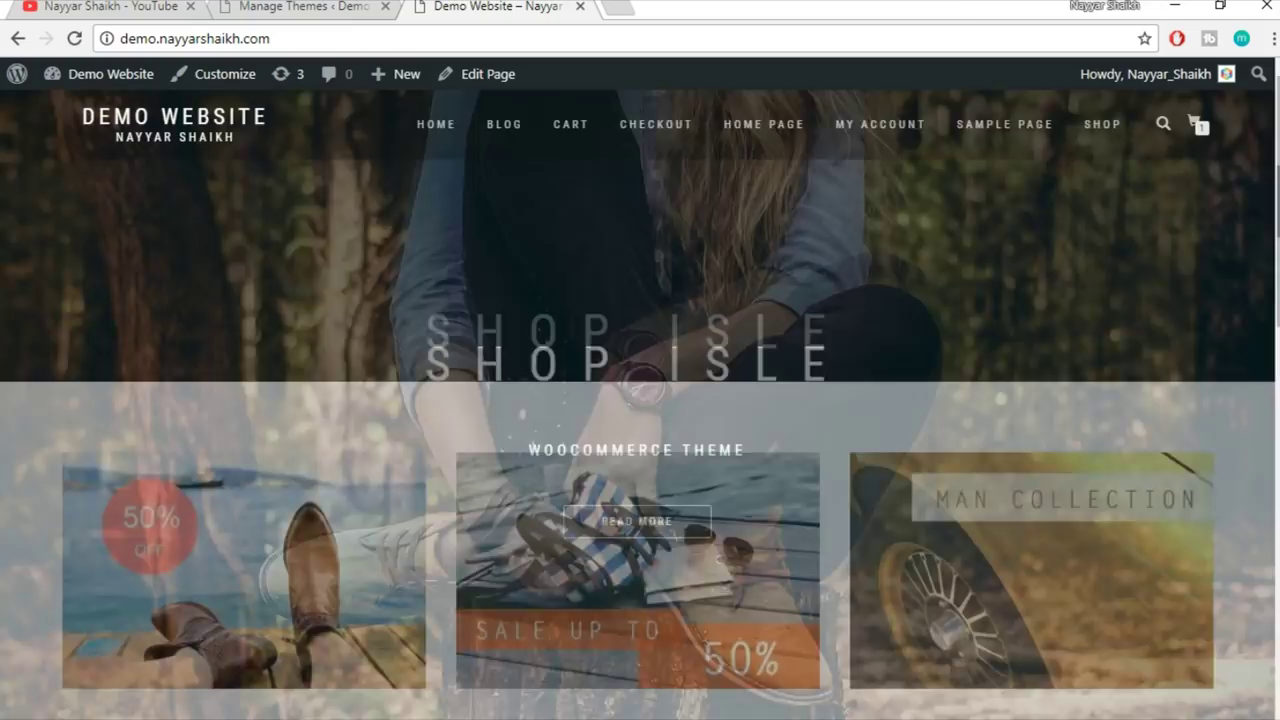
left_click_drag(1276, 160, 1262, 124)
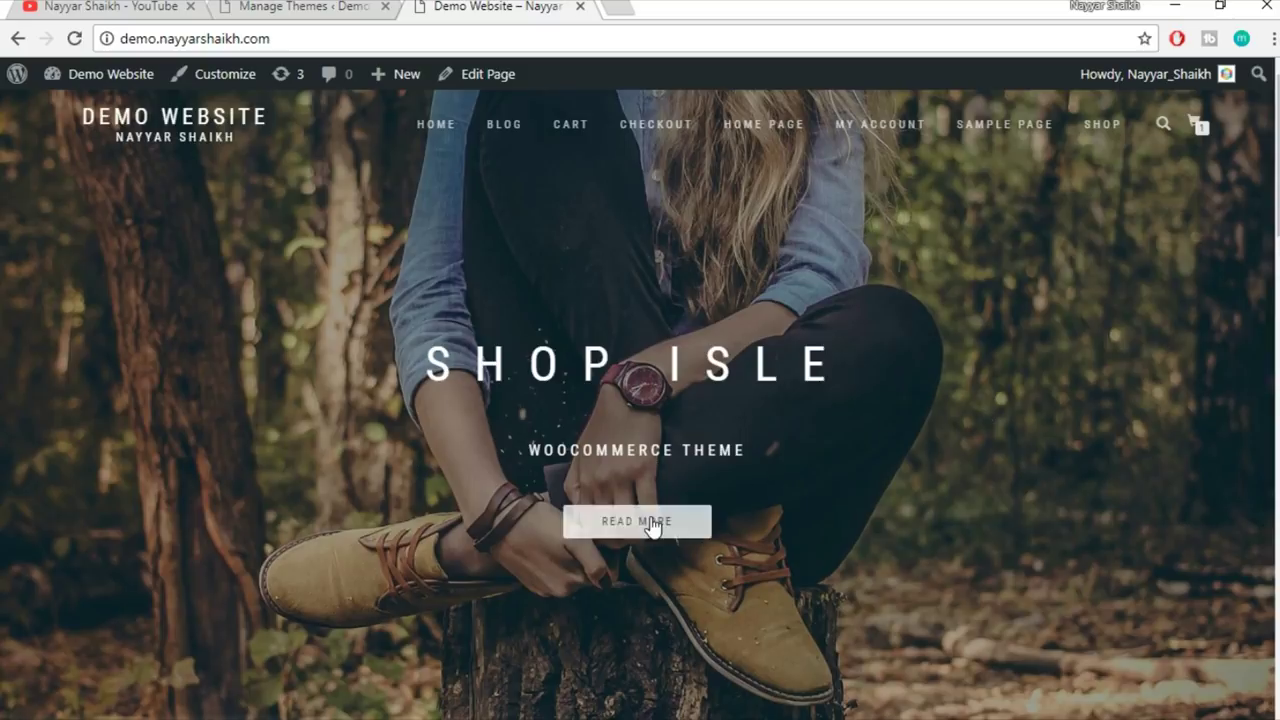
scroll(640, 400, "down", 5)
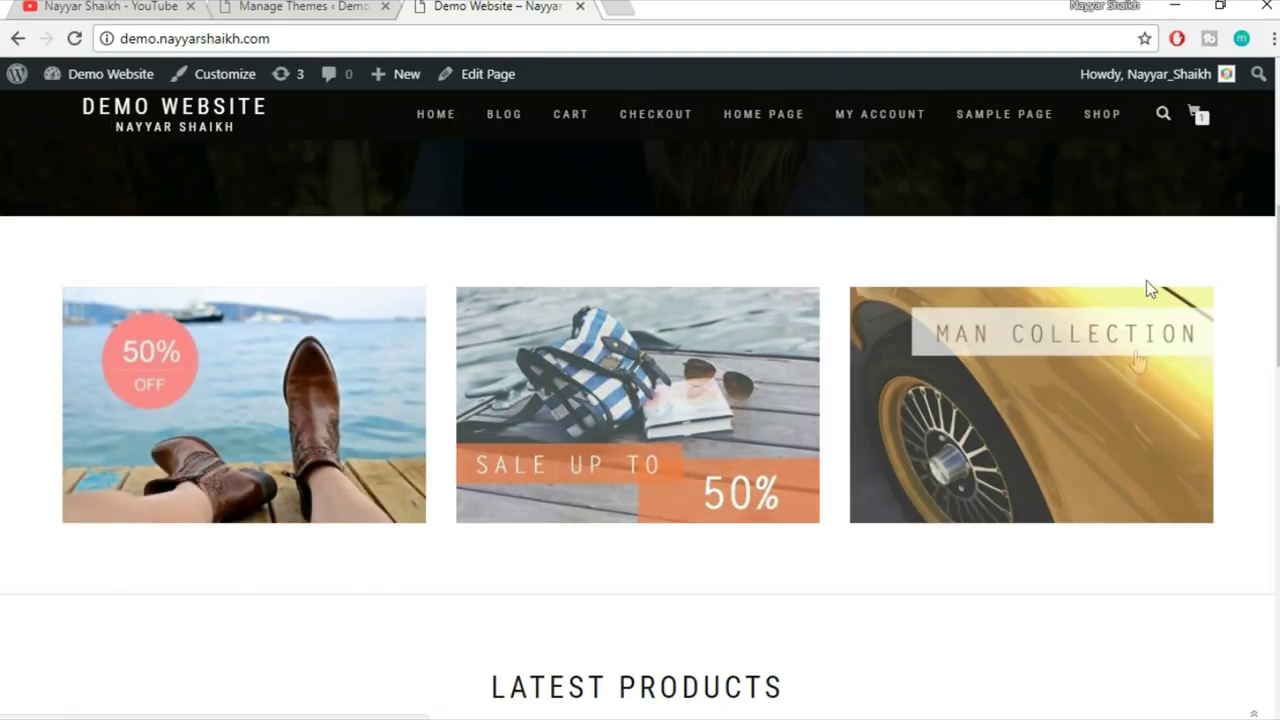
scroll(640, 400, "down", 5)
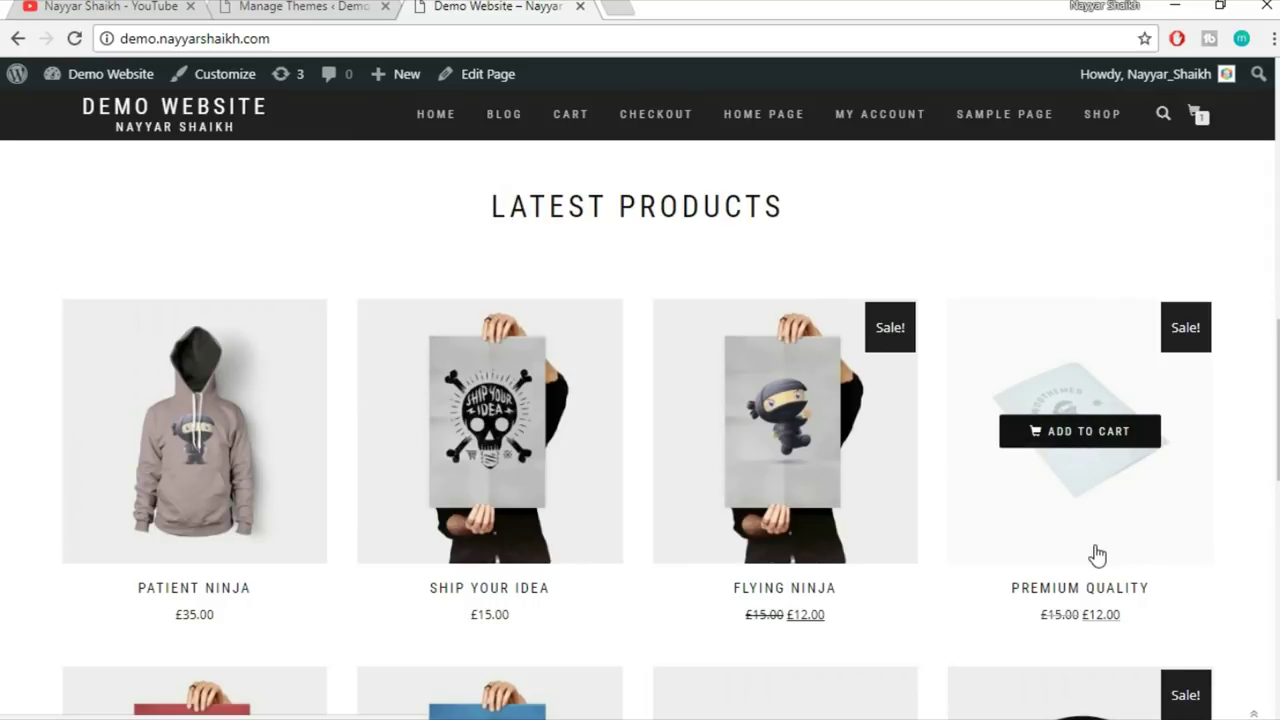
scroll(1211, 529, "down", 4)
scroll(1210, 529, "down", 5)
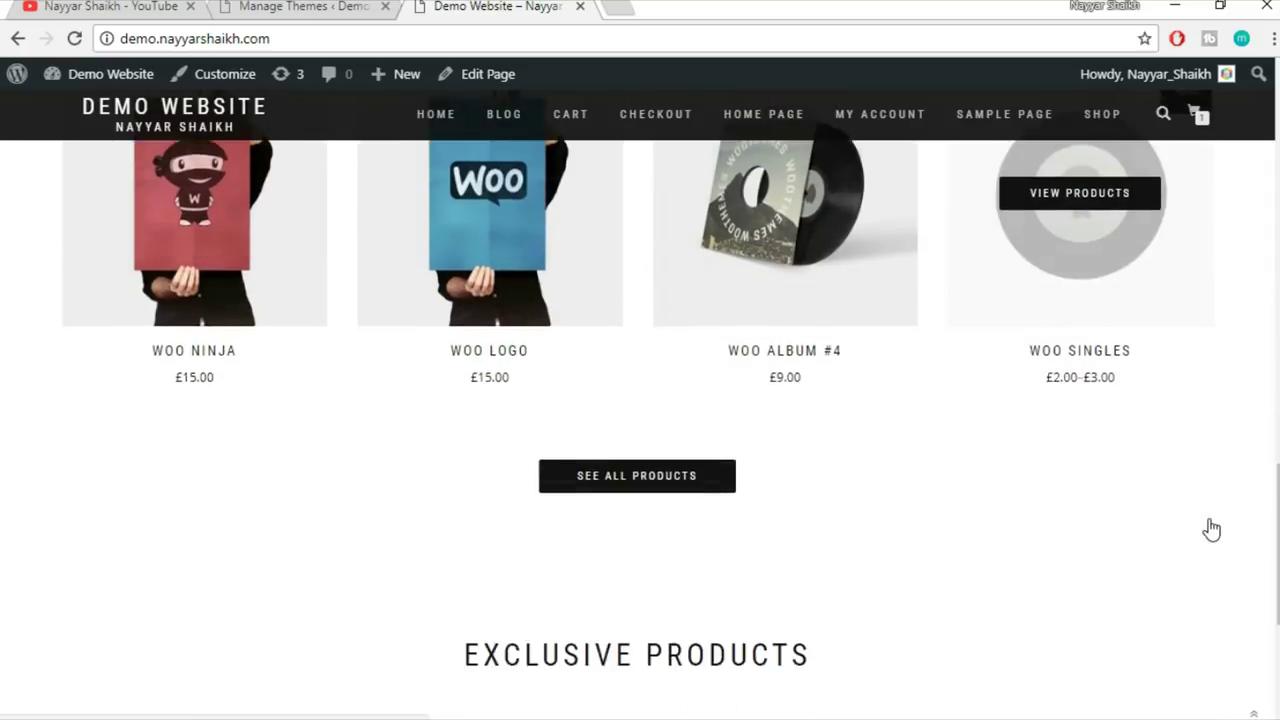
scroll(1263, 527, "down", 2)
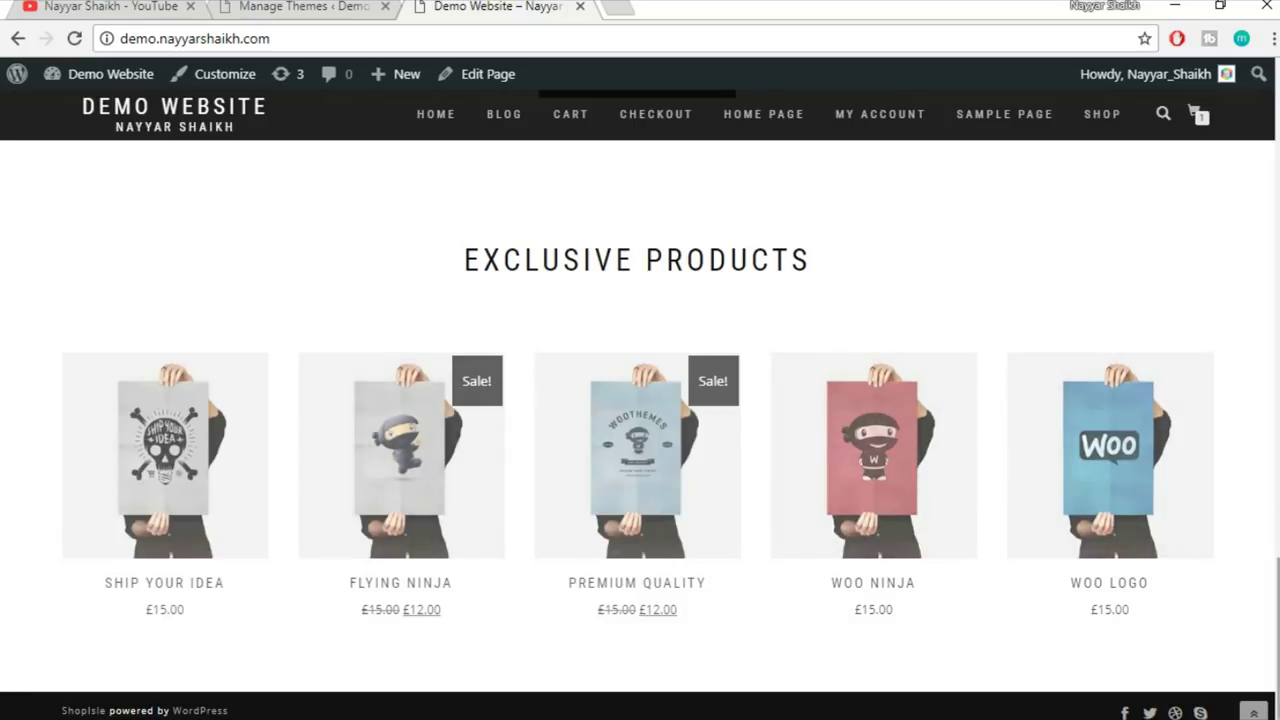
left_click(1253, 712)
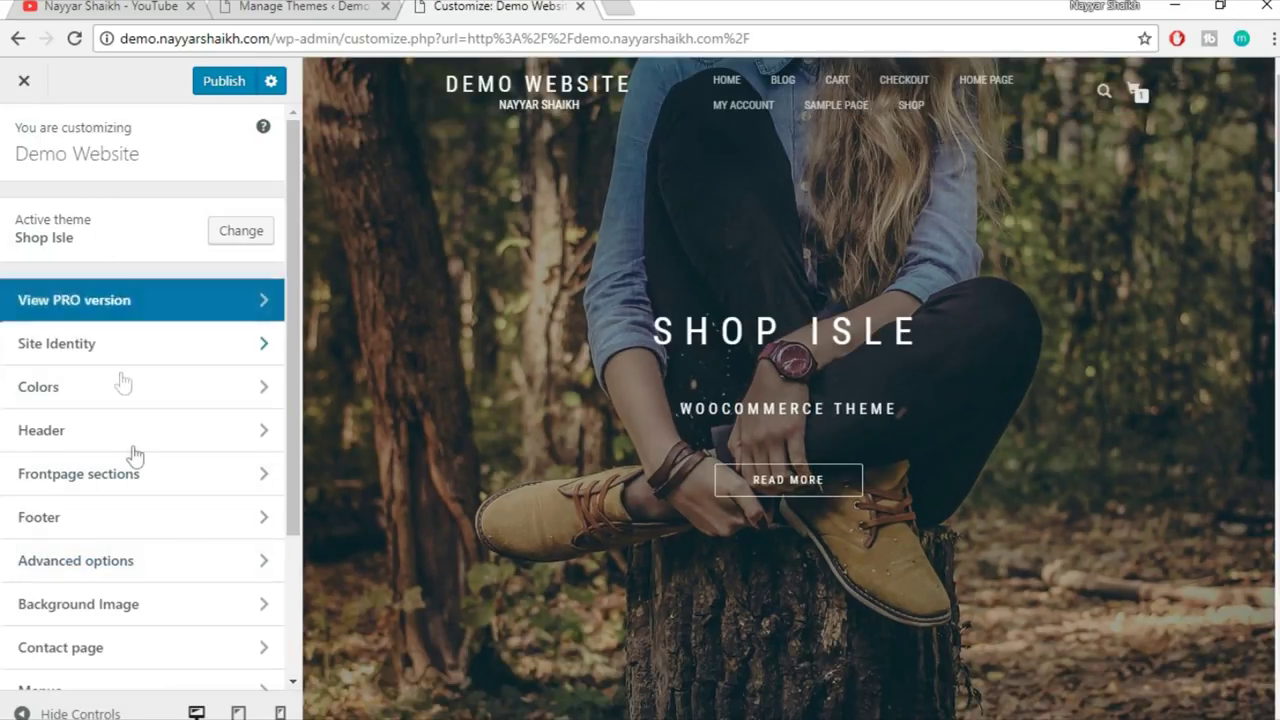
Step: In the Customizer, open Frontpage sections and then the Big title section
scroll(150, 497, "down", 3)
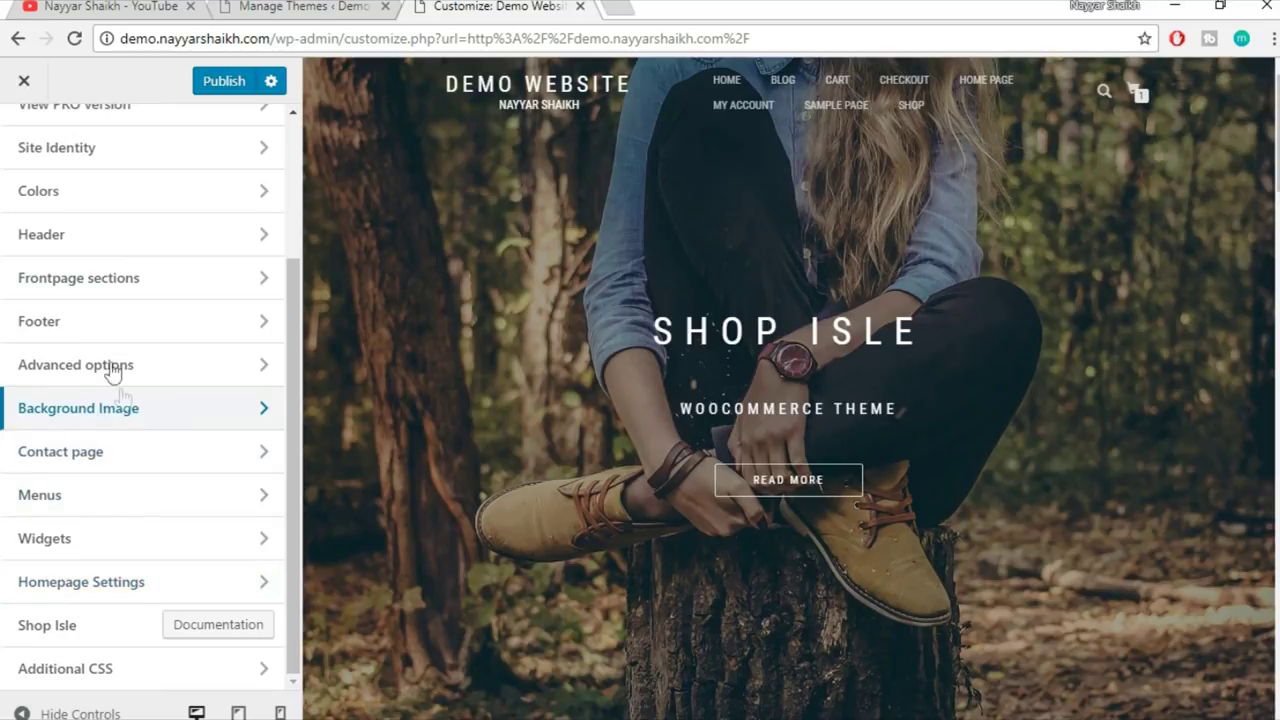
left_click(135, 284)
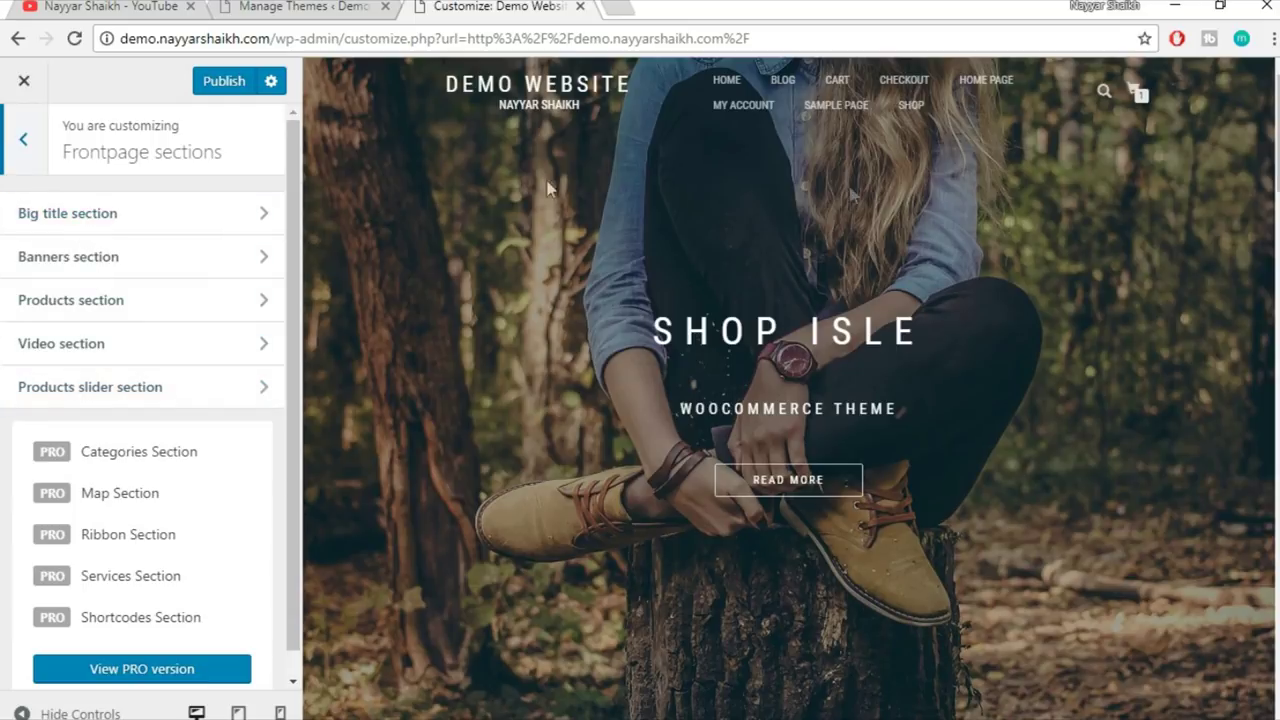
left_click(135, 220)
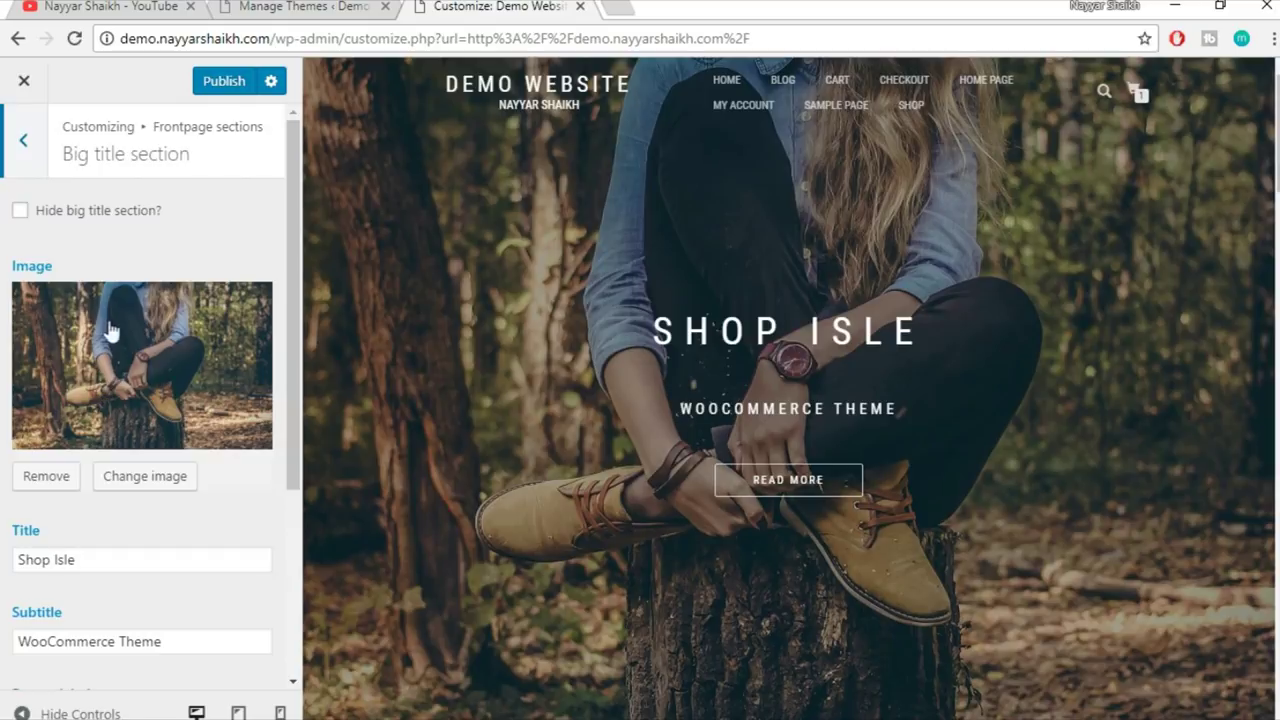
Step: Replace the Big title hero text 'Shop Isle' with the site owner's name
scroll(150, 365, "down", 1)
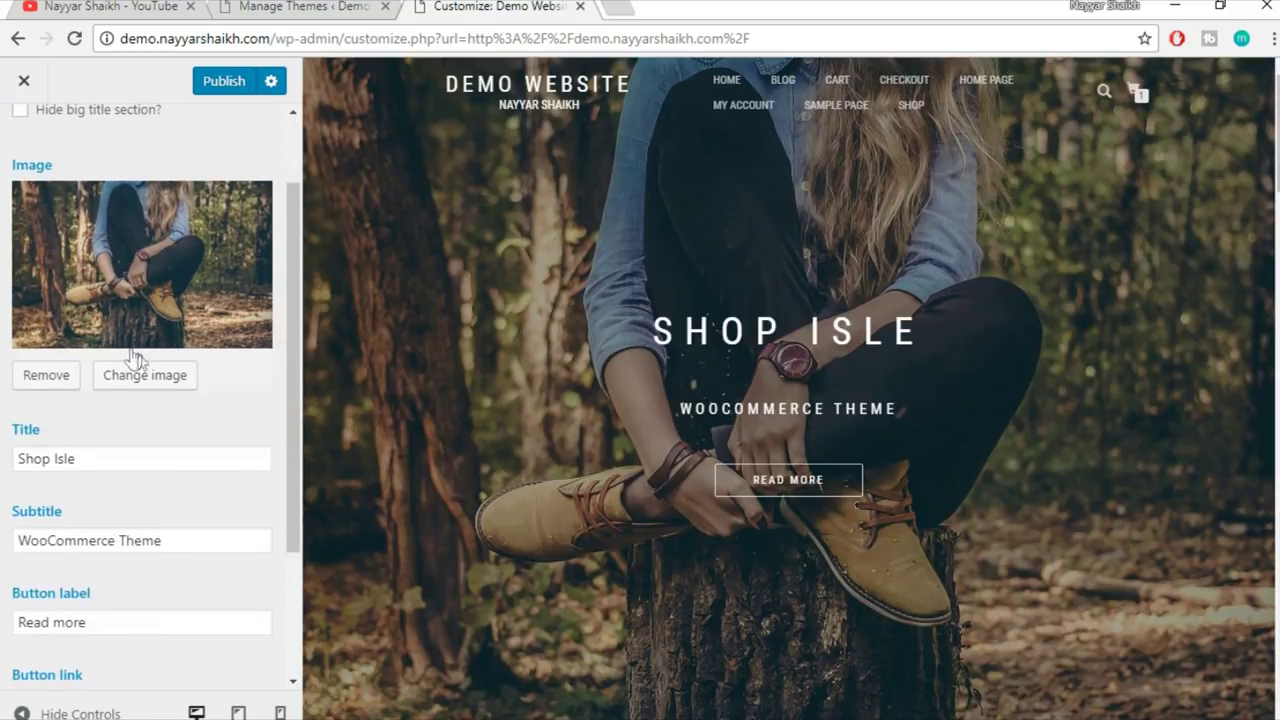
scroll(133, 360, "down", 1)
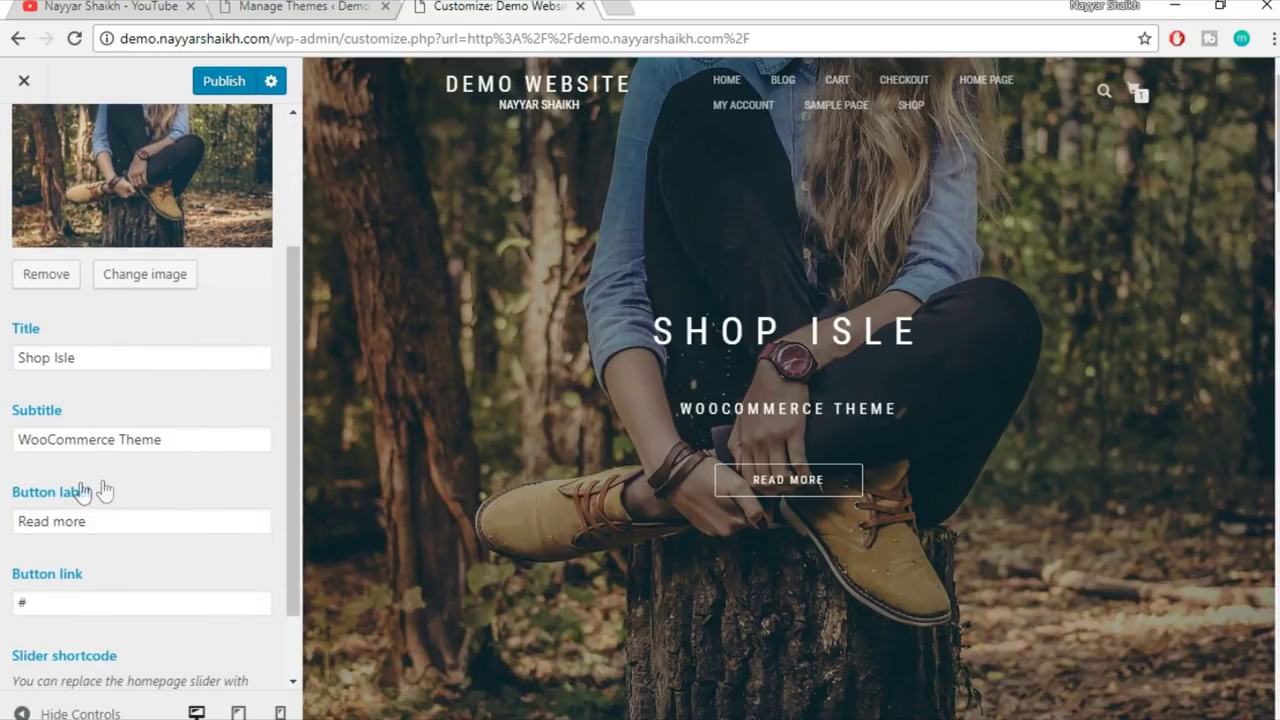
scroll(106, 491, "down", 1)
left_click_drag(113, 430, 3, 443)
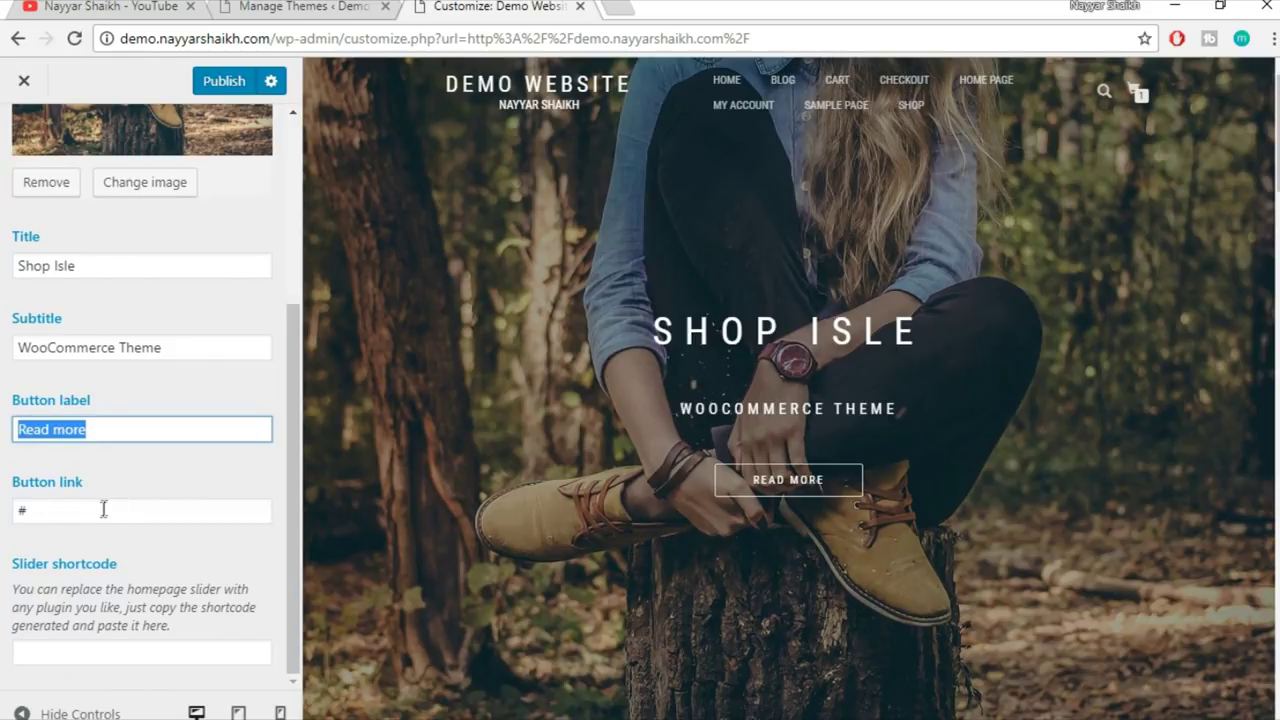
scroll(125, 340, "up", 1)
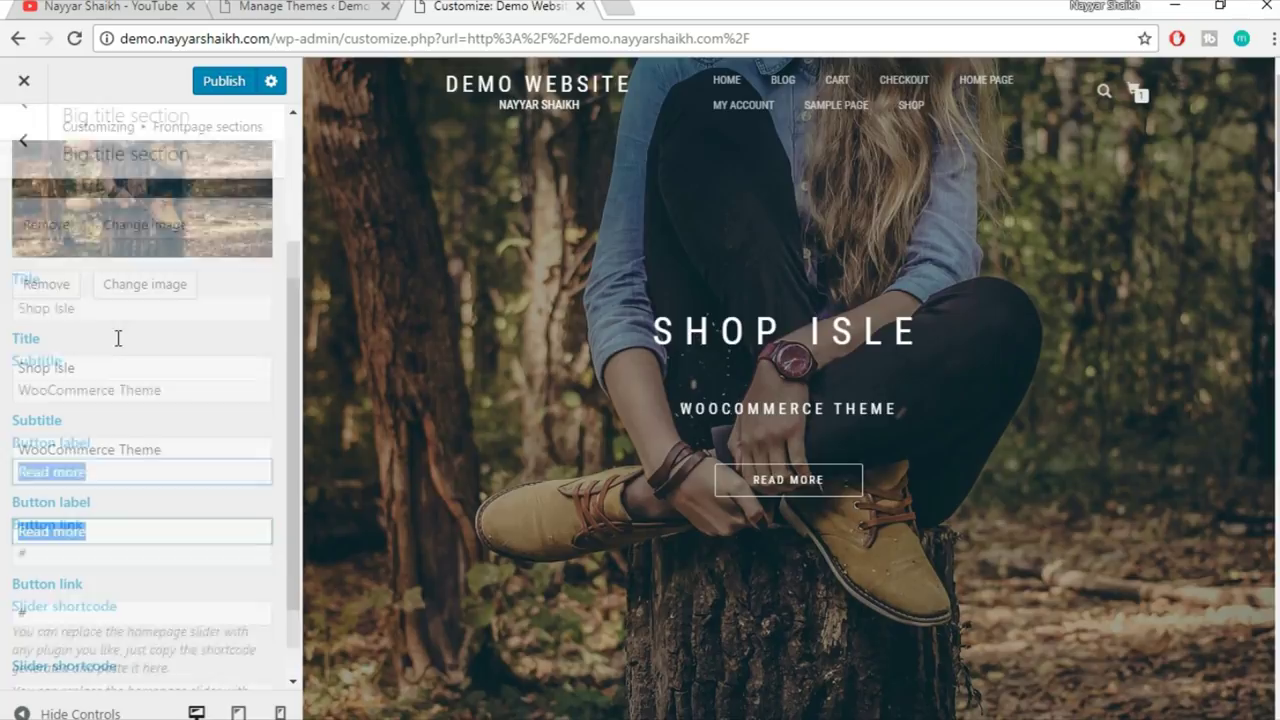
left_click(105, 370)
key("ctrl+a")
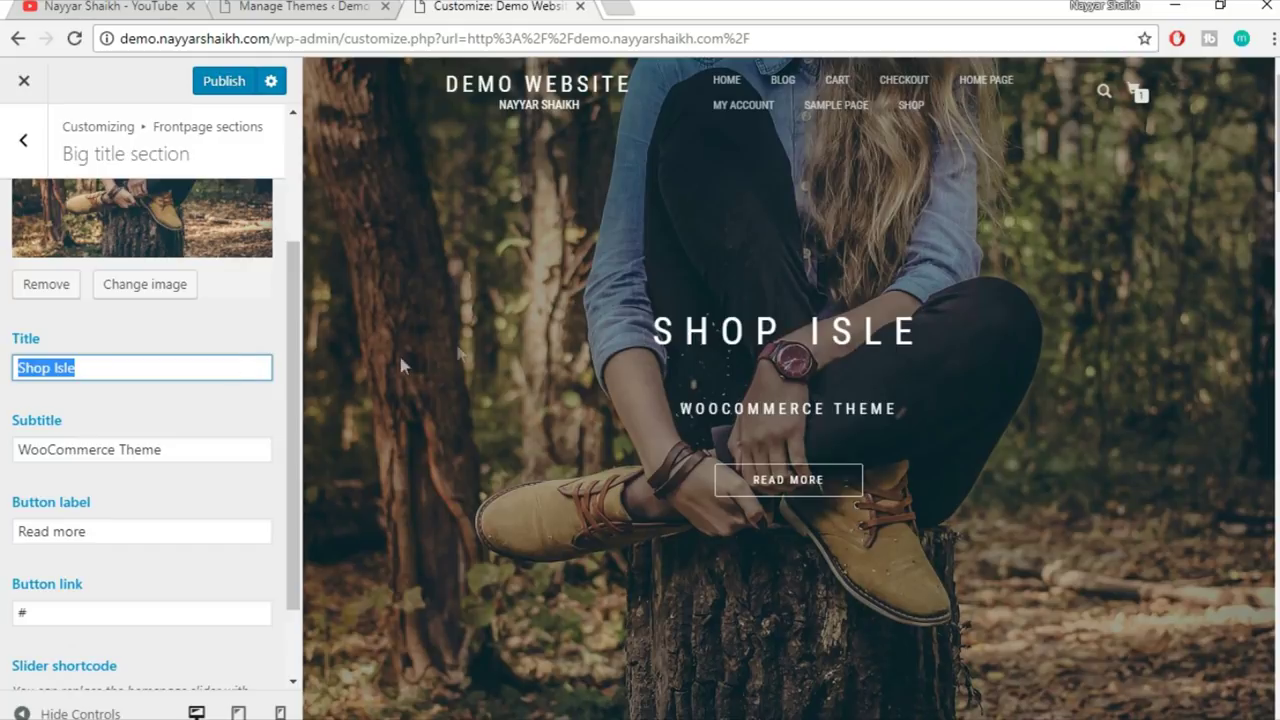
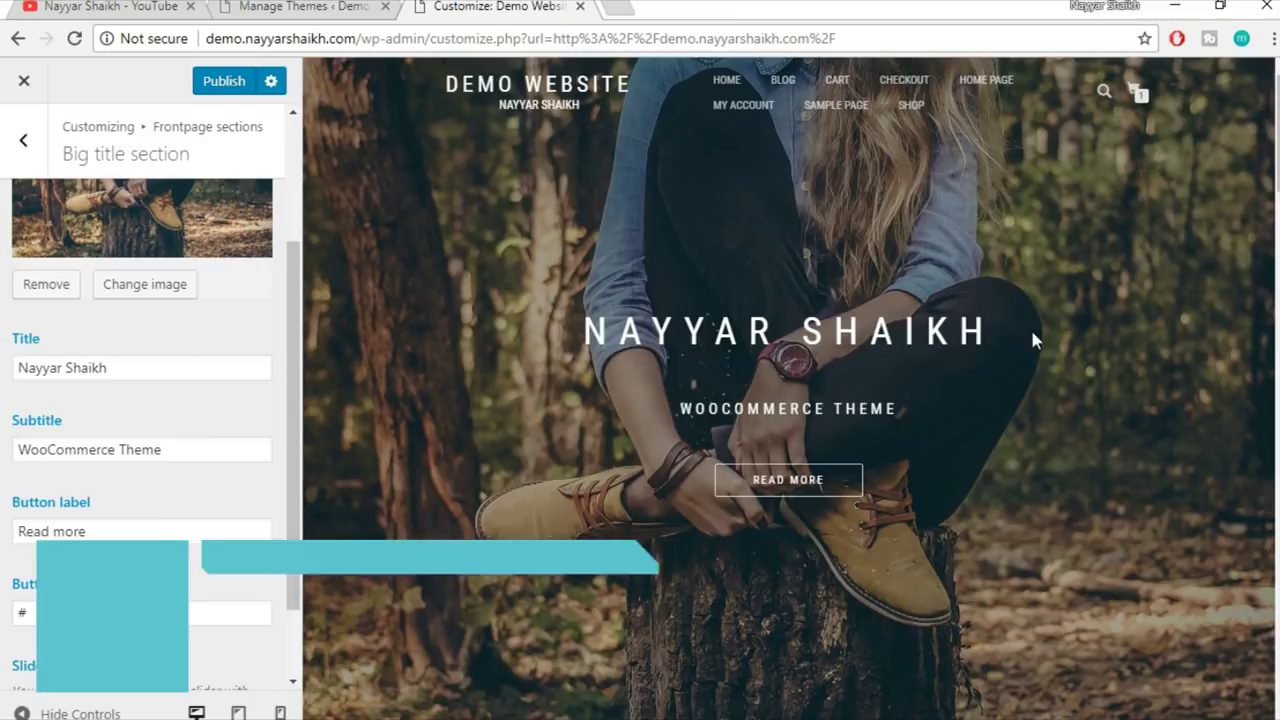
scroll(1007, 353, "down", 6)
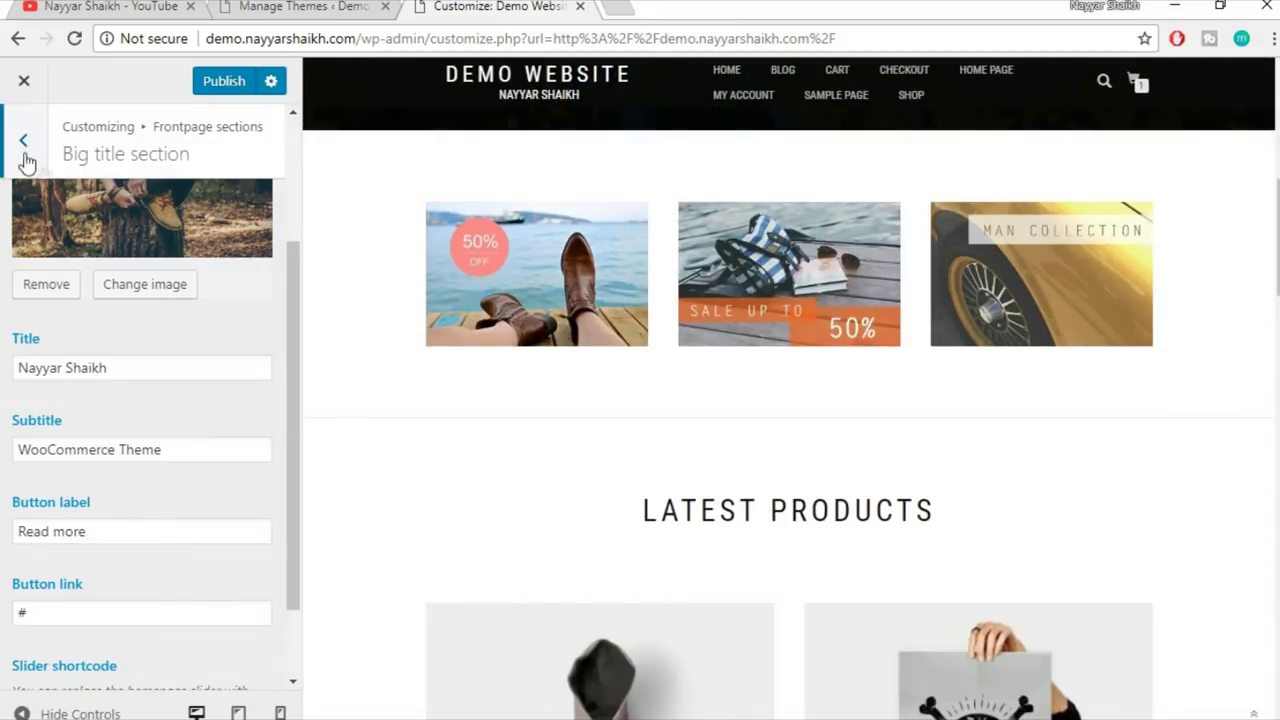
left_click(24, 141)
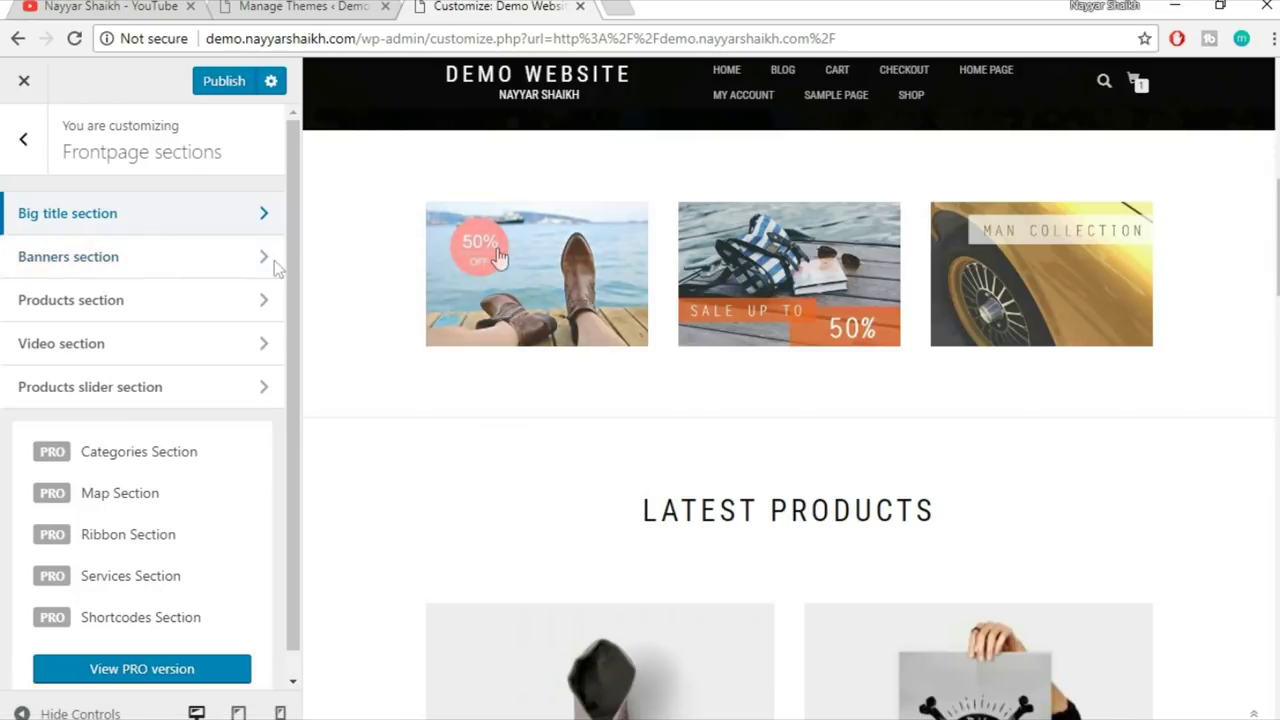
Step: Inspect the first banner's Image URL and Button link in Banners without changing them
left_click(106, 262)
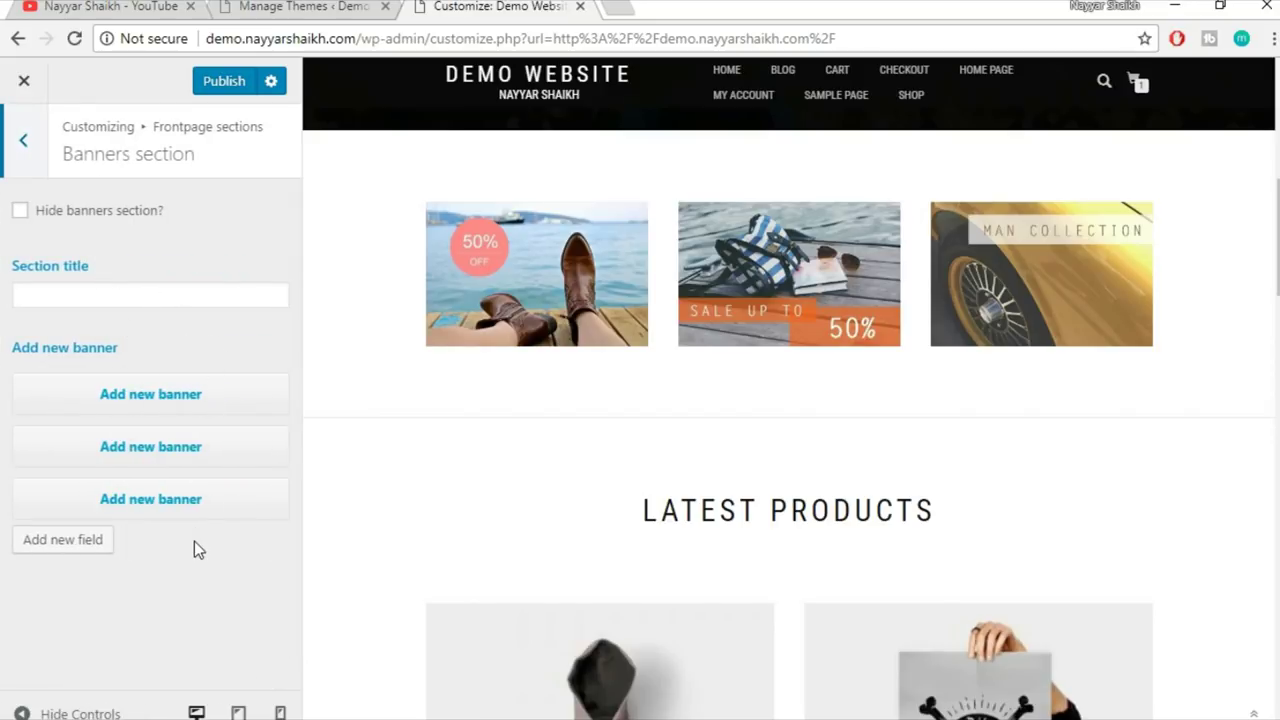
left_click(165, 396)
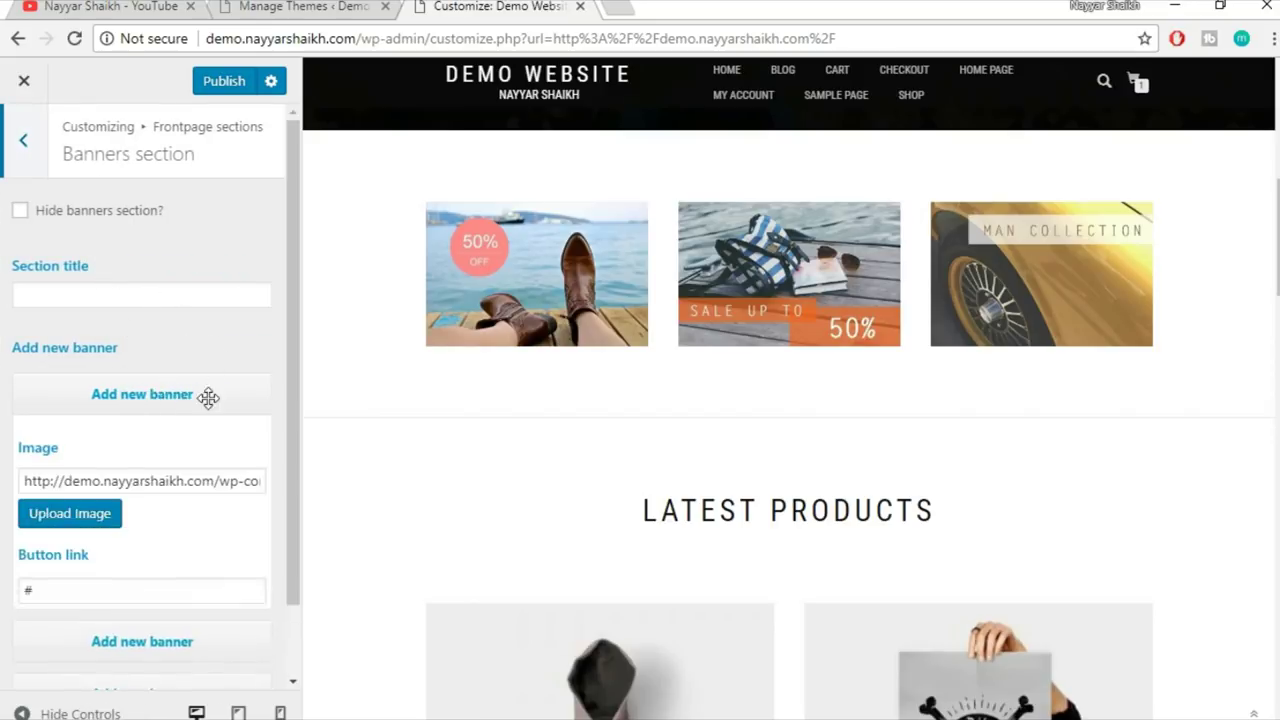
scroll(206, 397, "down", 1)
triple_click(148, 398)
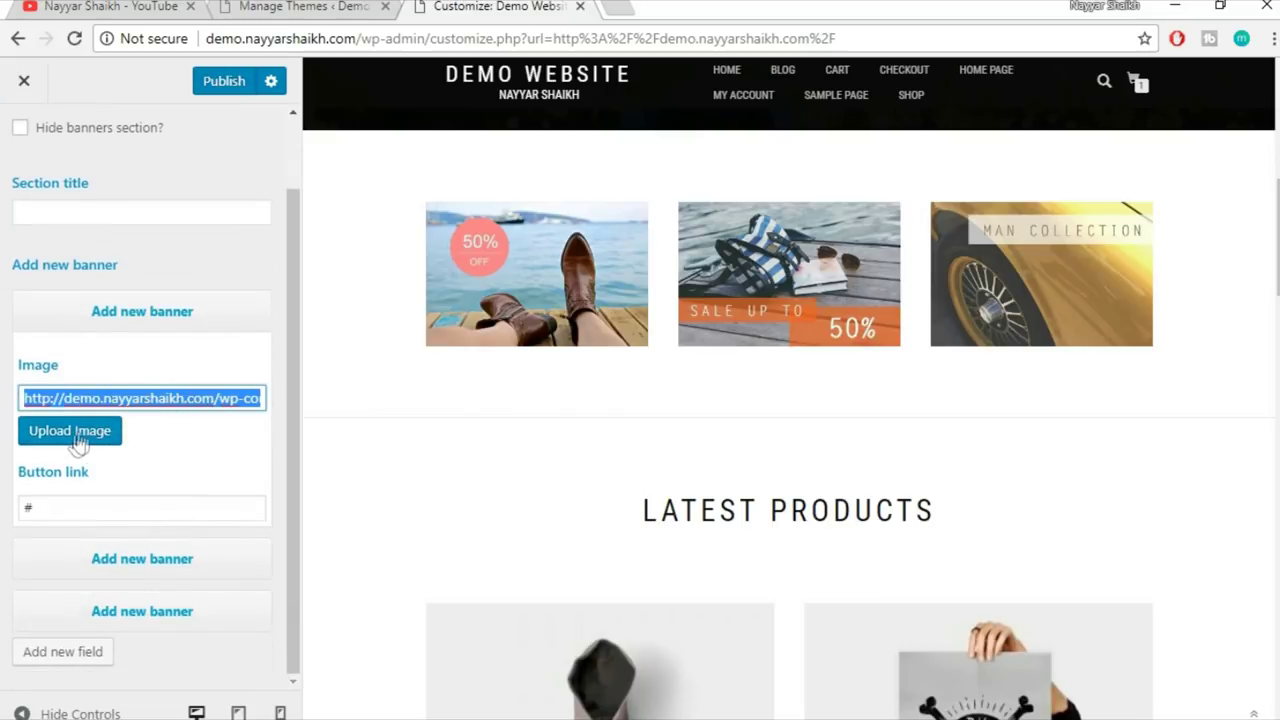
left_click_drag(46, 508, 3, 510)
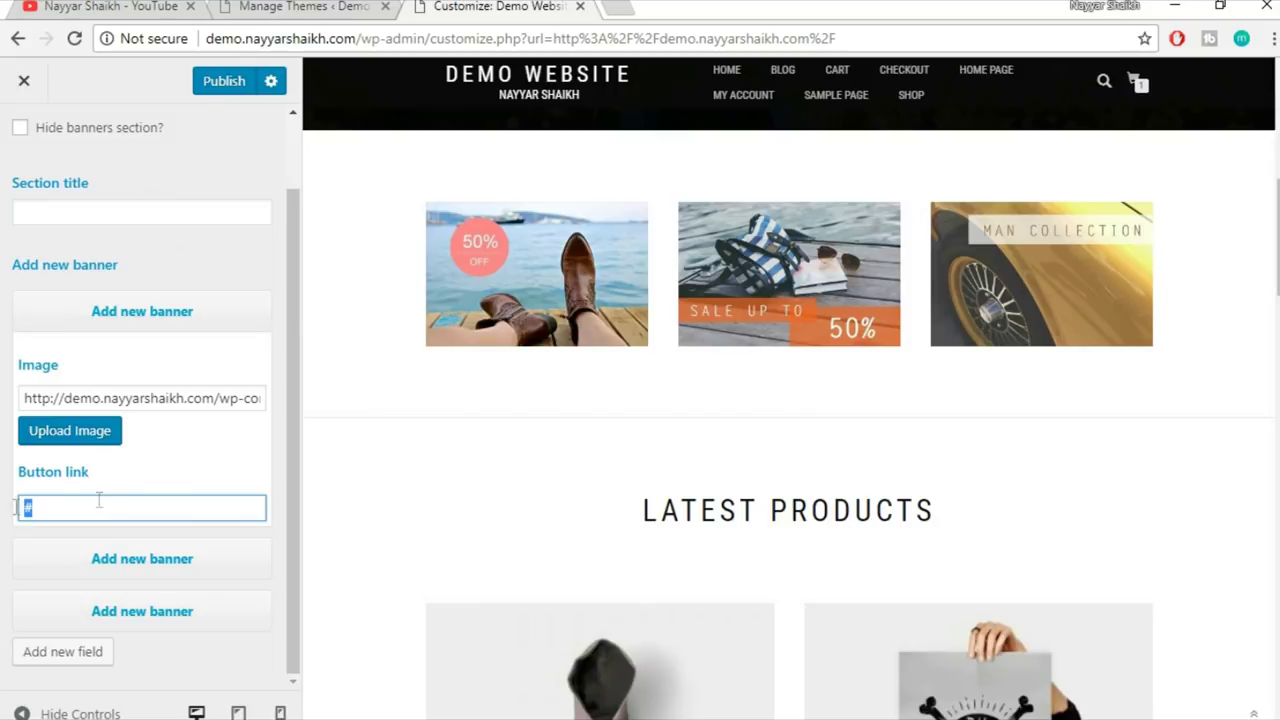
scroll(178, 533, "up", 1)
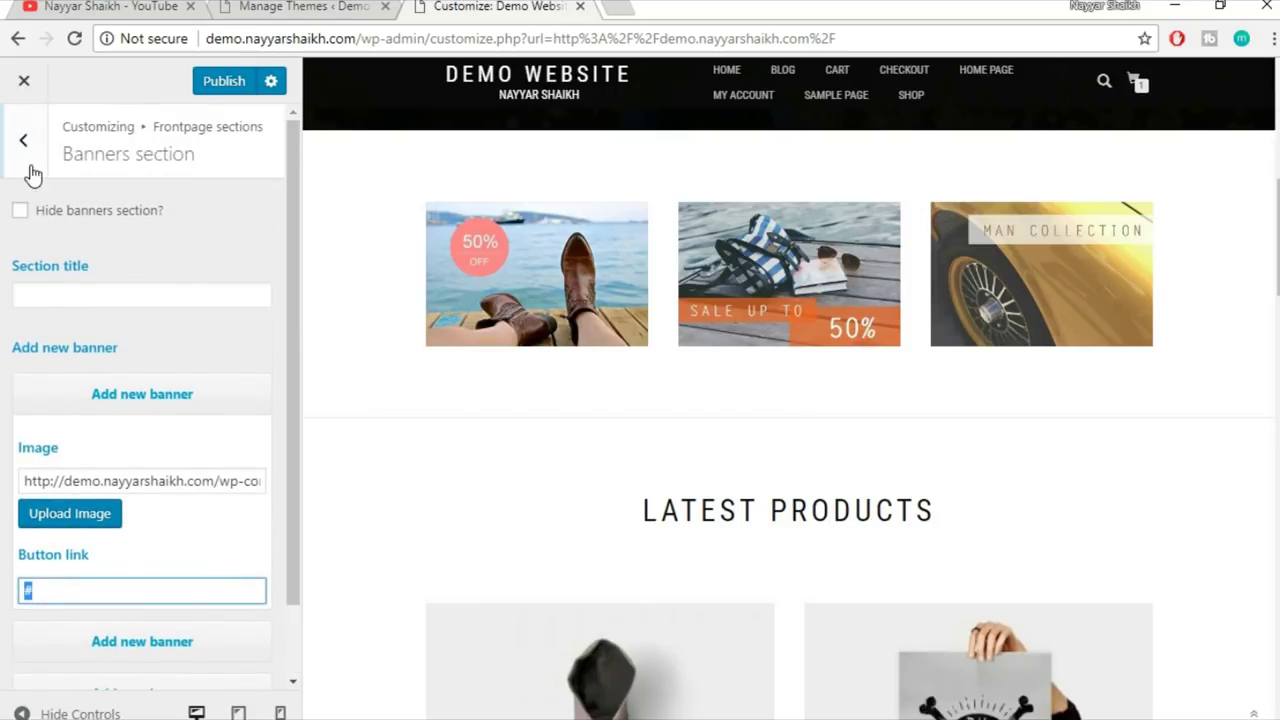
left_click(29, 171)
scroll(557, 451, "down", 4)
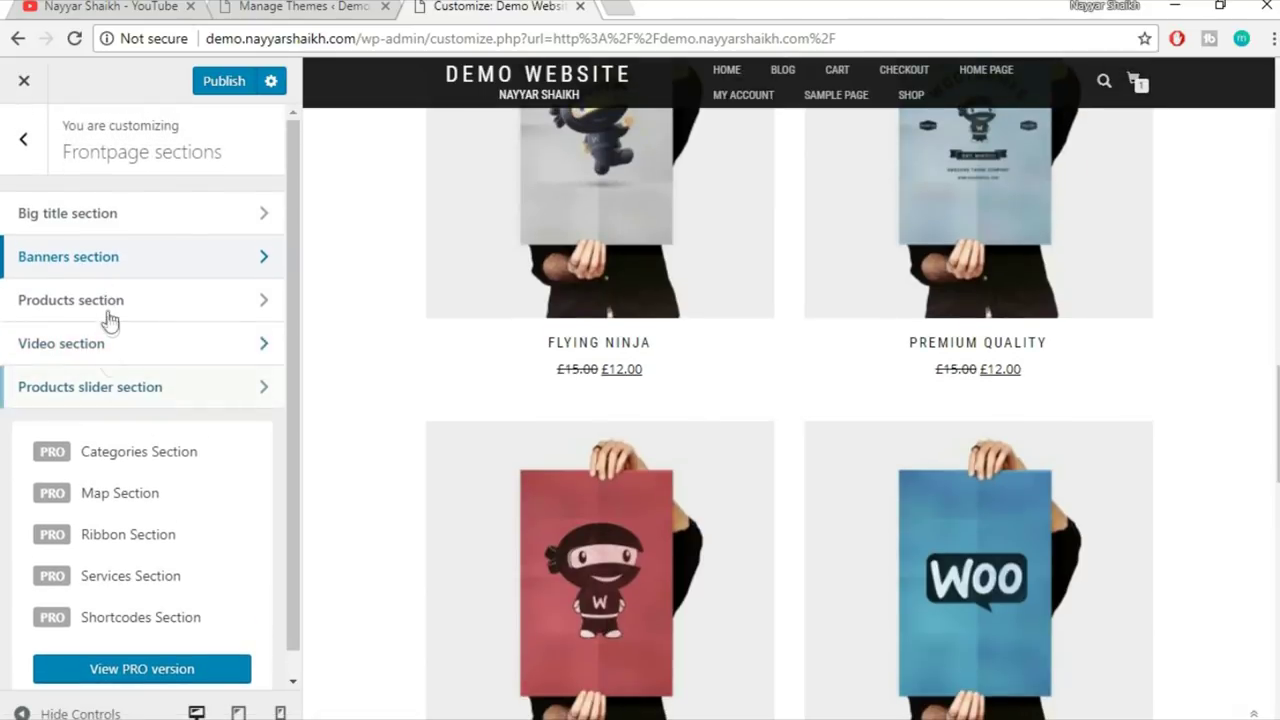
Step: Close the Customizer and confirm discarding the unsaved hero title change
left_click(23, 140)
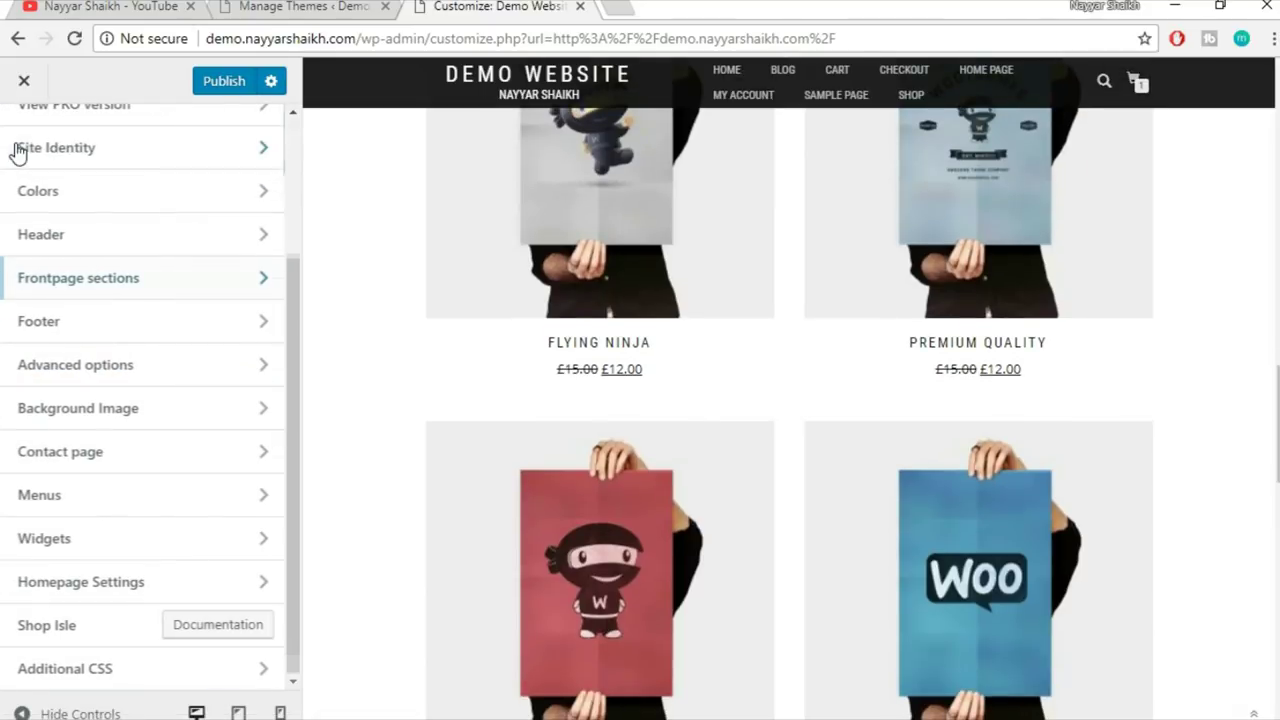
left_click(24, 81)
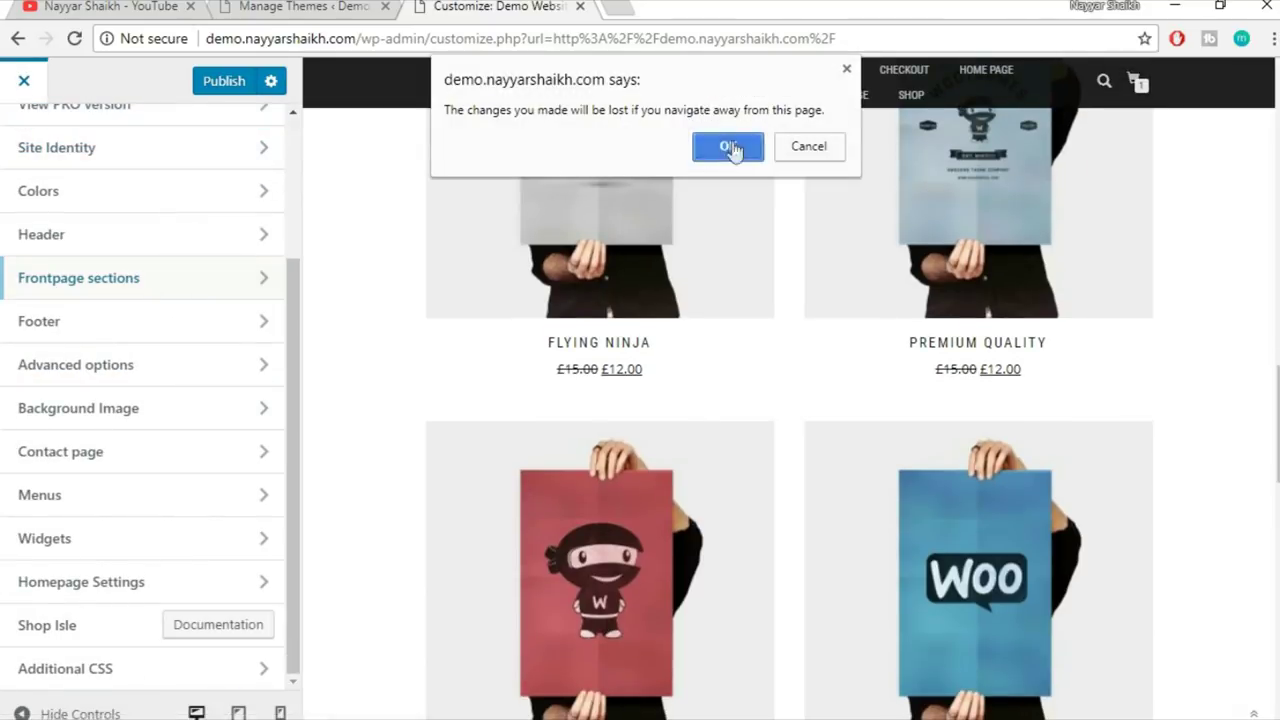
left_click(735, 143)
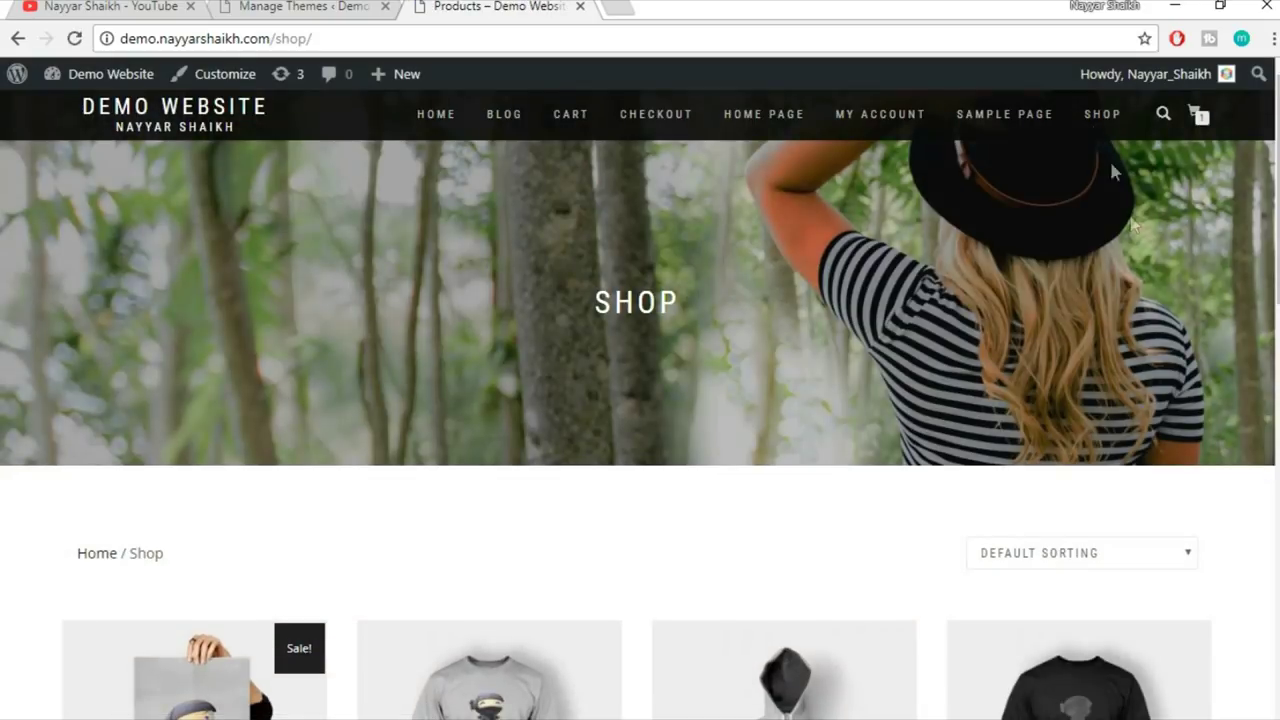
Step: Scroll the Shop page and open the Happy Ninja t-shirt product
scroll(640, 400, "down", 14)
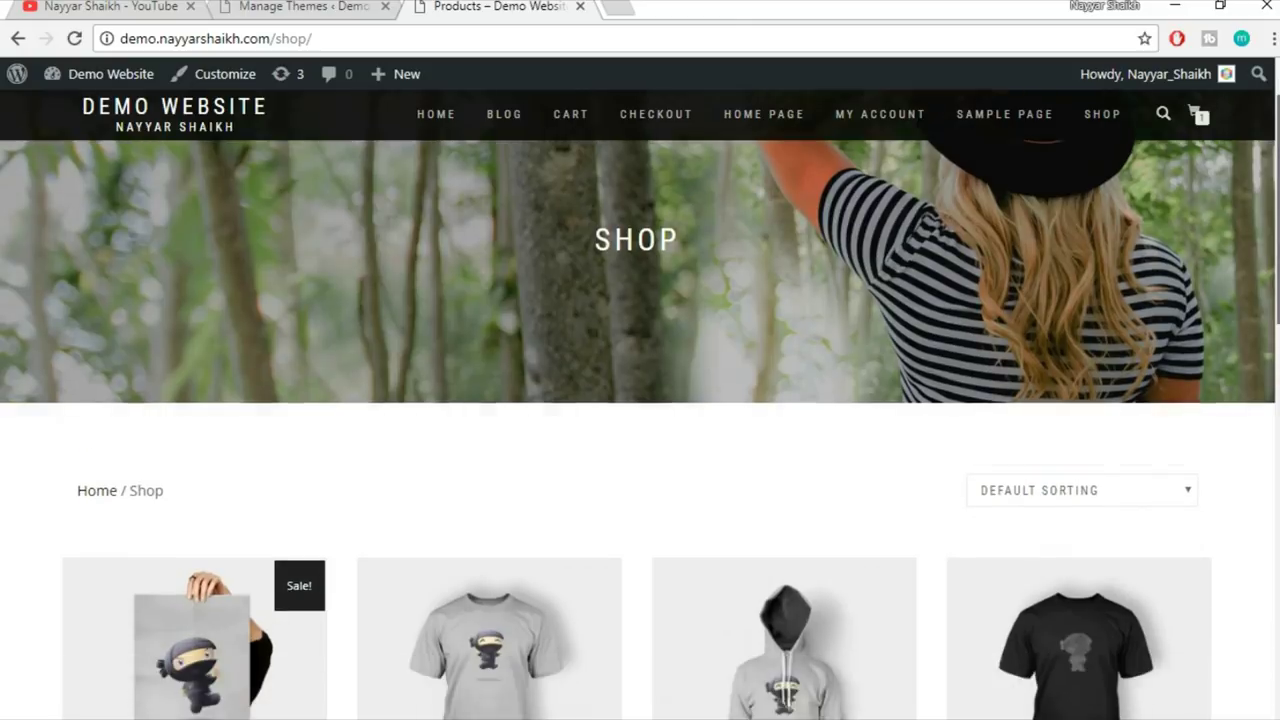
scroll(640, 400, "up", 14)
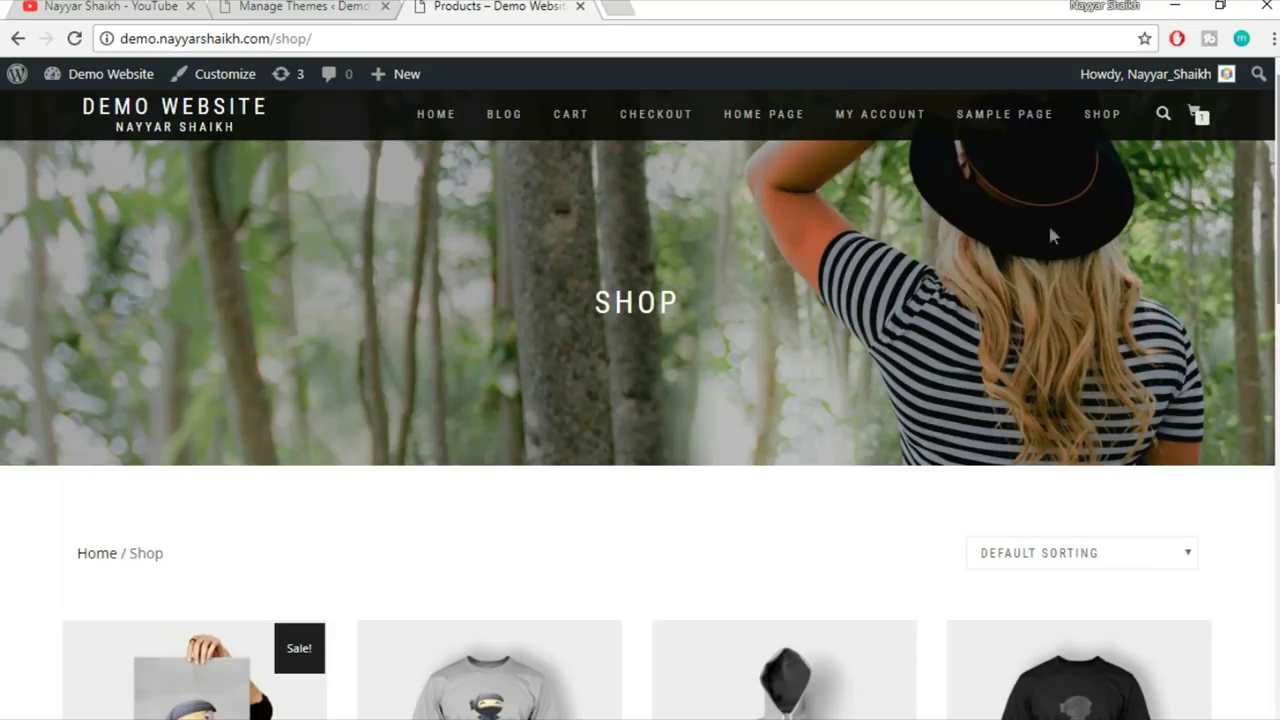
scroll(690, 428, "down", 4)
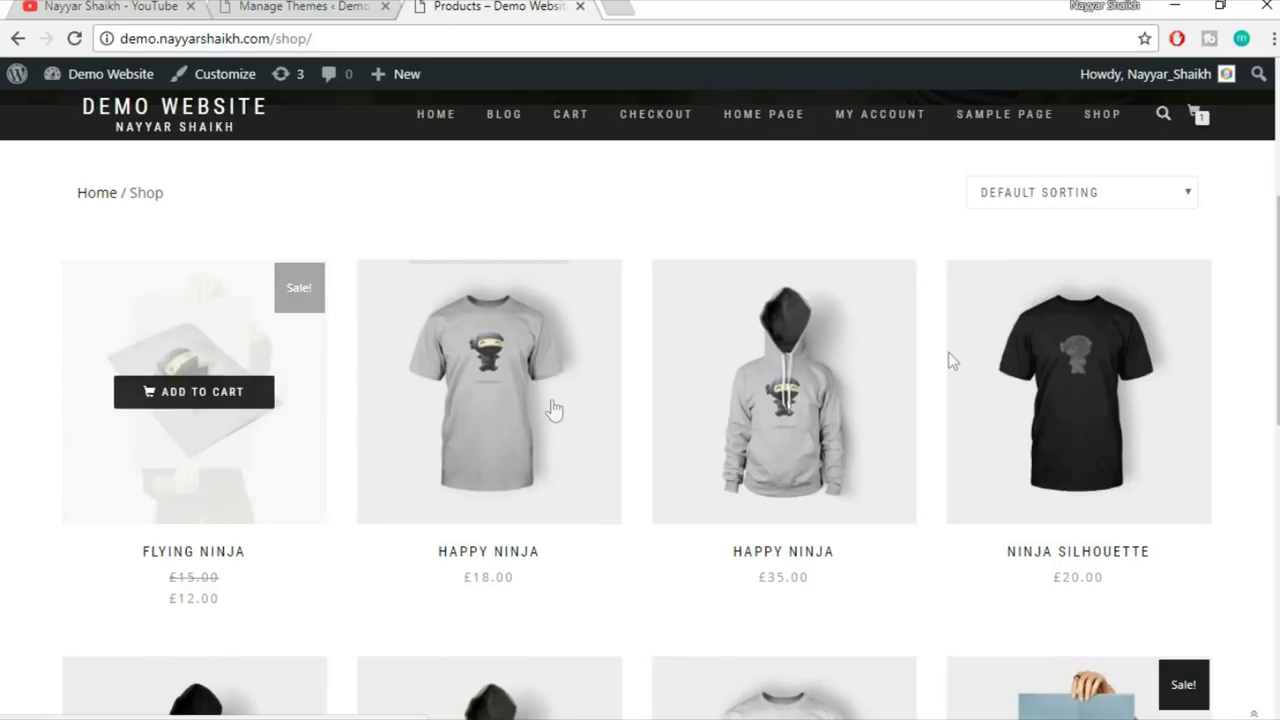
scroll(1100, 352, "down", 1)
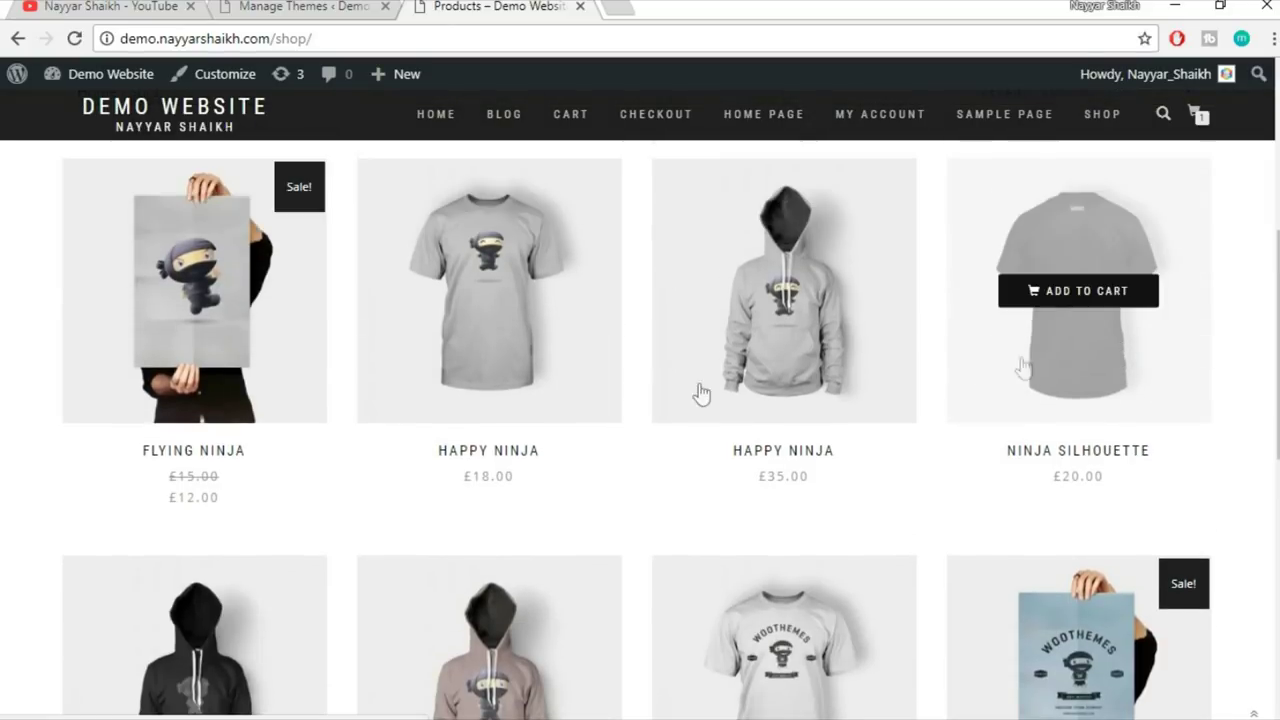
left_click(494, 456)
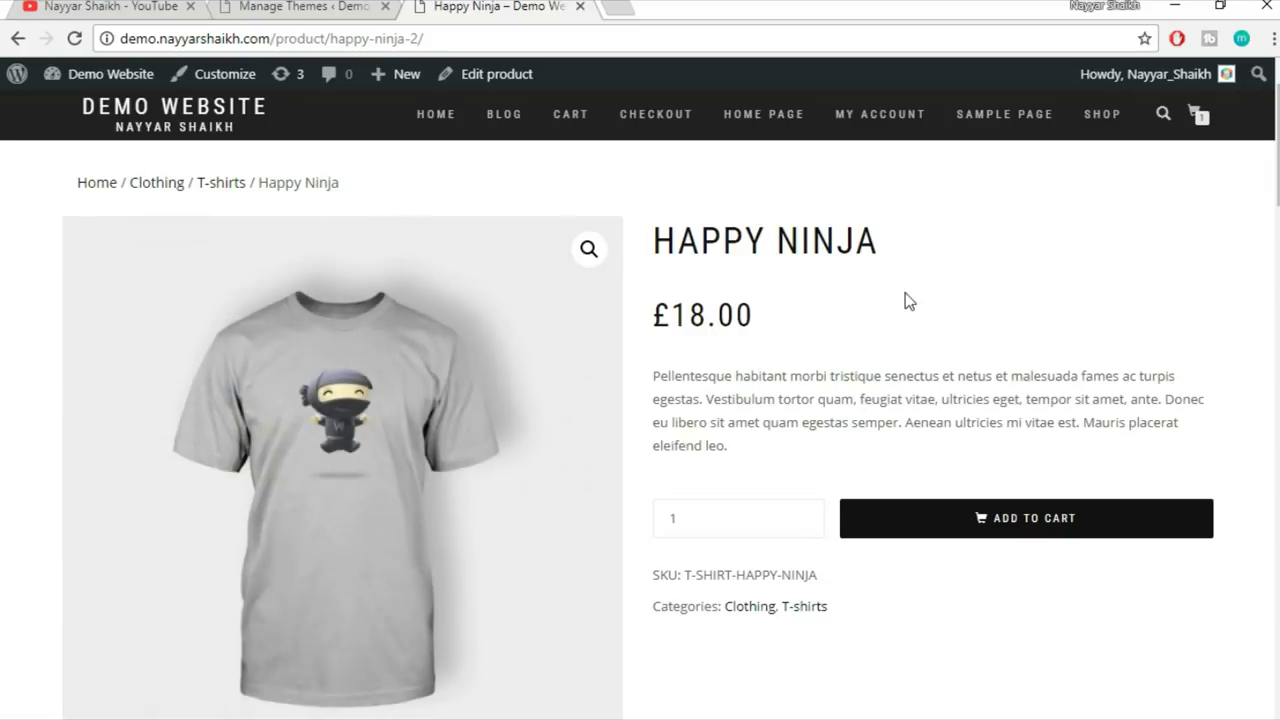
Step: Browse the Happy Ninja reviews and description, then return to the Themes admin page
left_click_drag(1277, 150, 1277, 293)
left_click(262, 318)
left_click(157, 318)
scroll(531, 334, "down", 10)
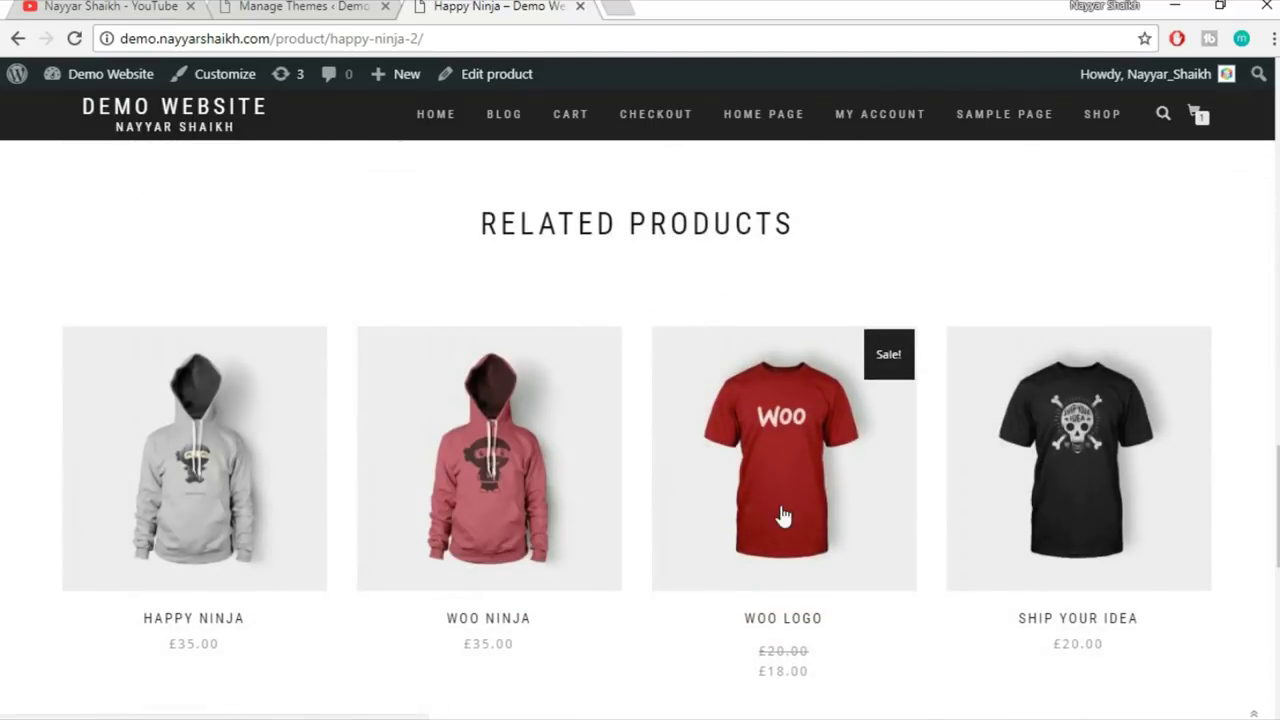
left_click_drag(1277, 484, 1277, 112)
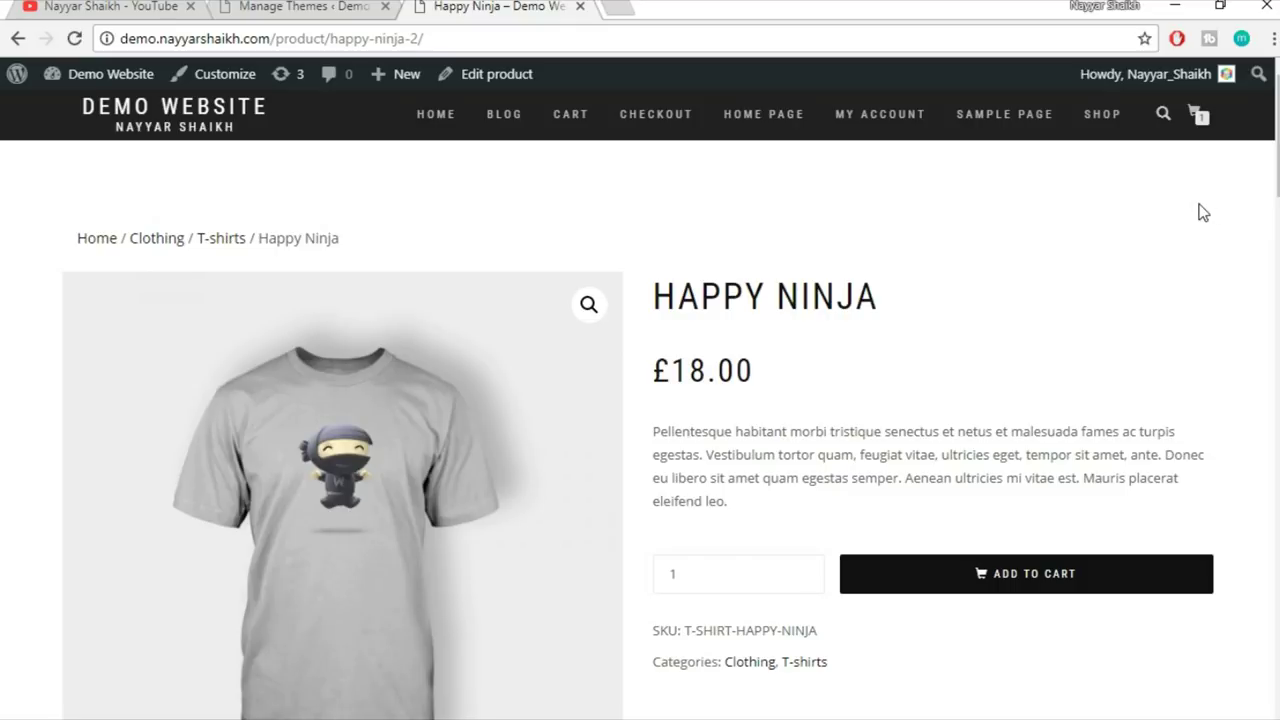
left_click(299, 6)
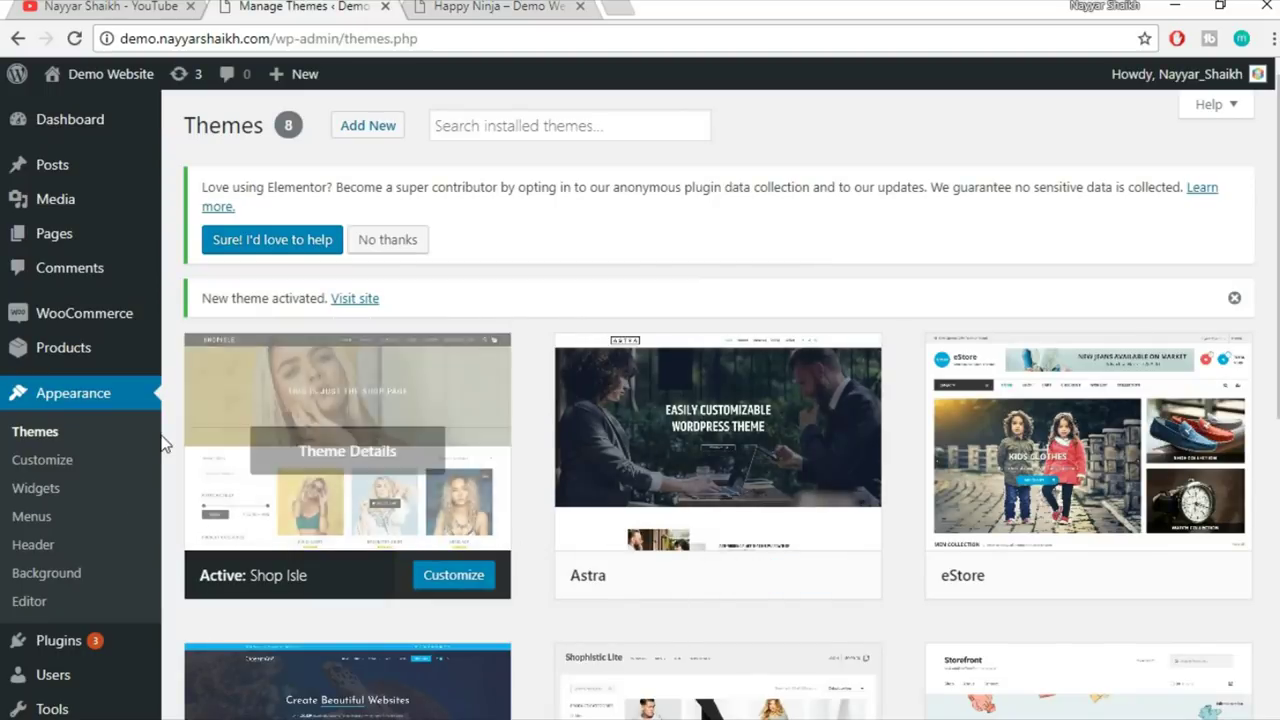
Step: Return to the WordPress tab and open Add New to browse featured themes like Twenty Seventeen
left_click(480, 6)
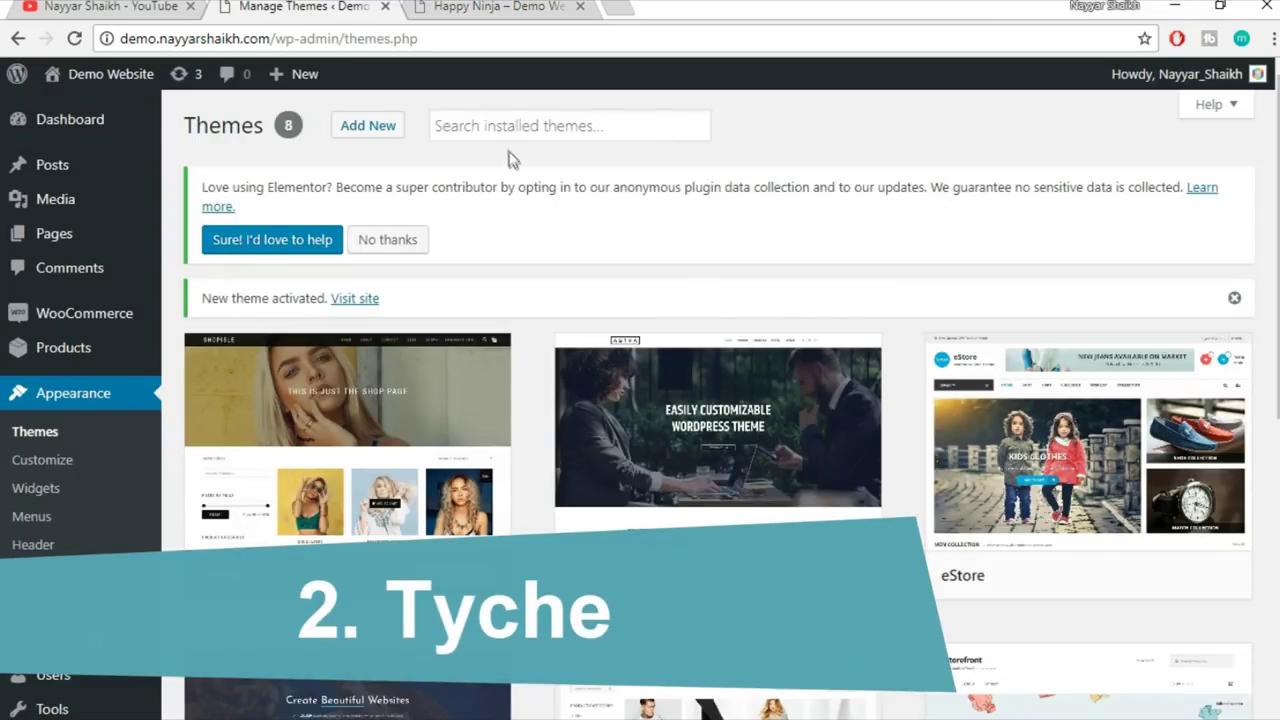
left_click(366, 128)
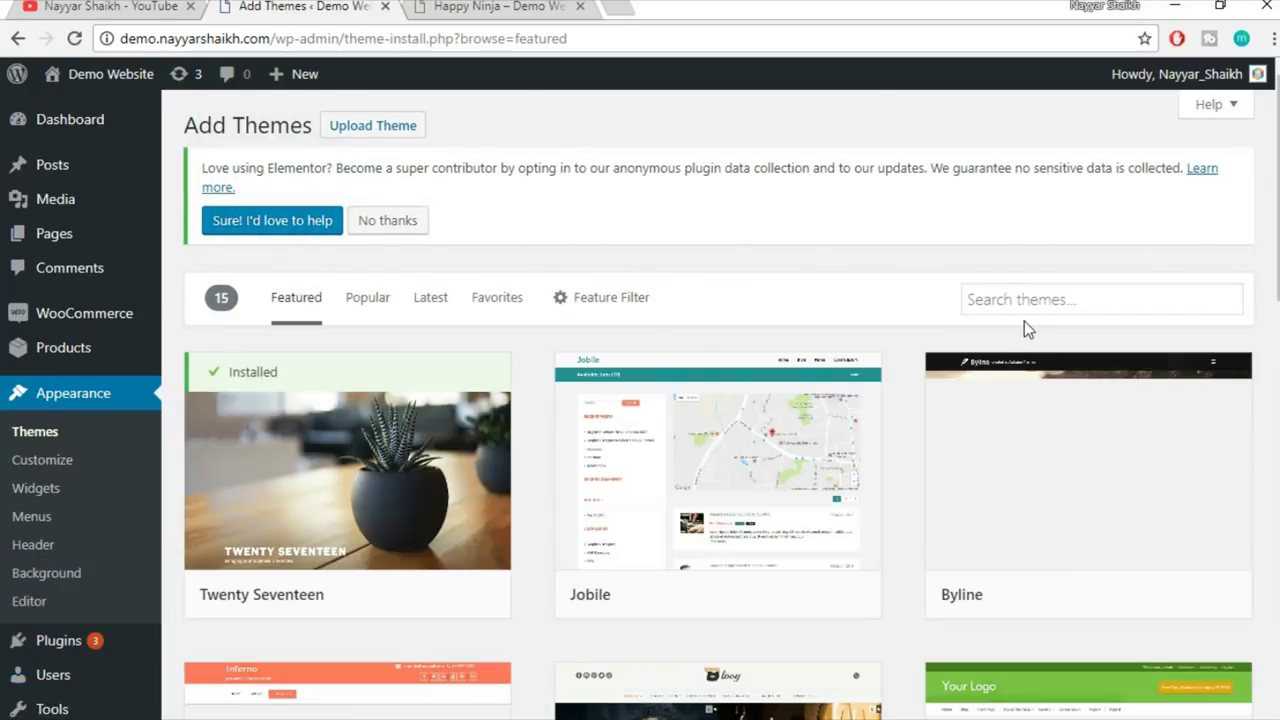
Step: Search themes for 'tych', activate Tyche, and return to the Happy Ninja product page
left_click(1096, 299)
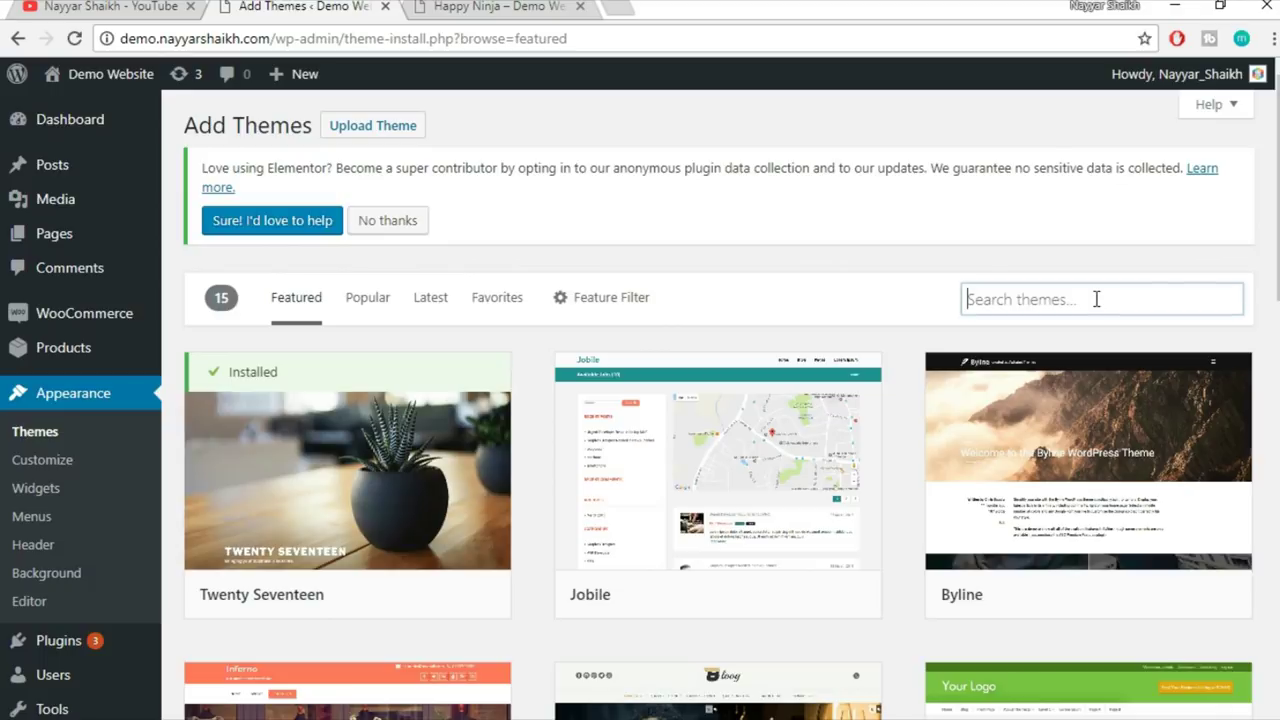
type("tyche")
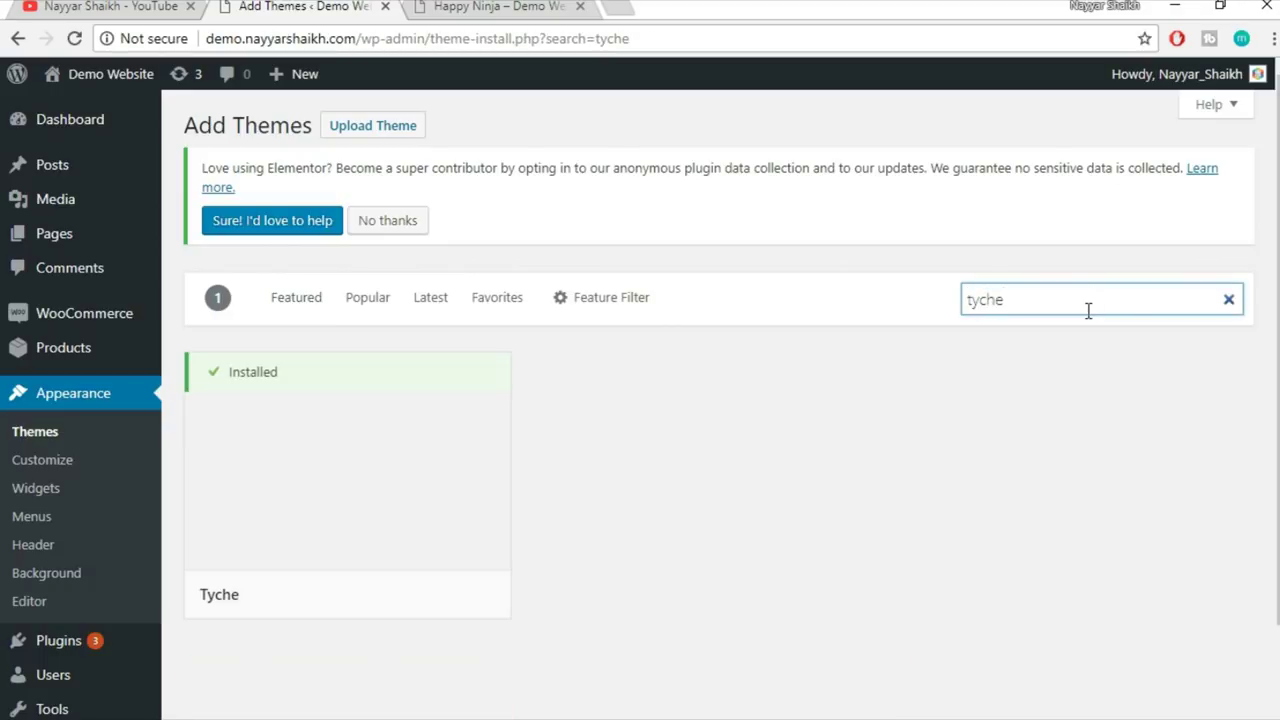
mouse_move(343, 440)
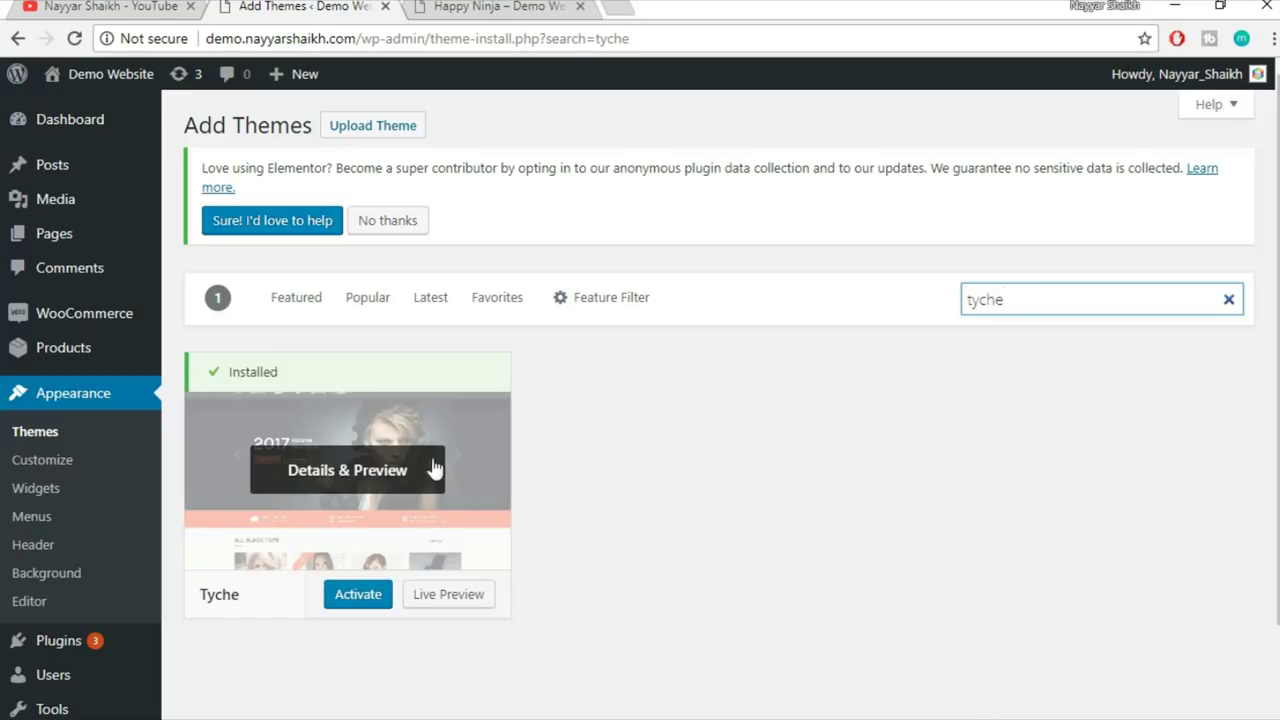
left_click(357, 600)
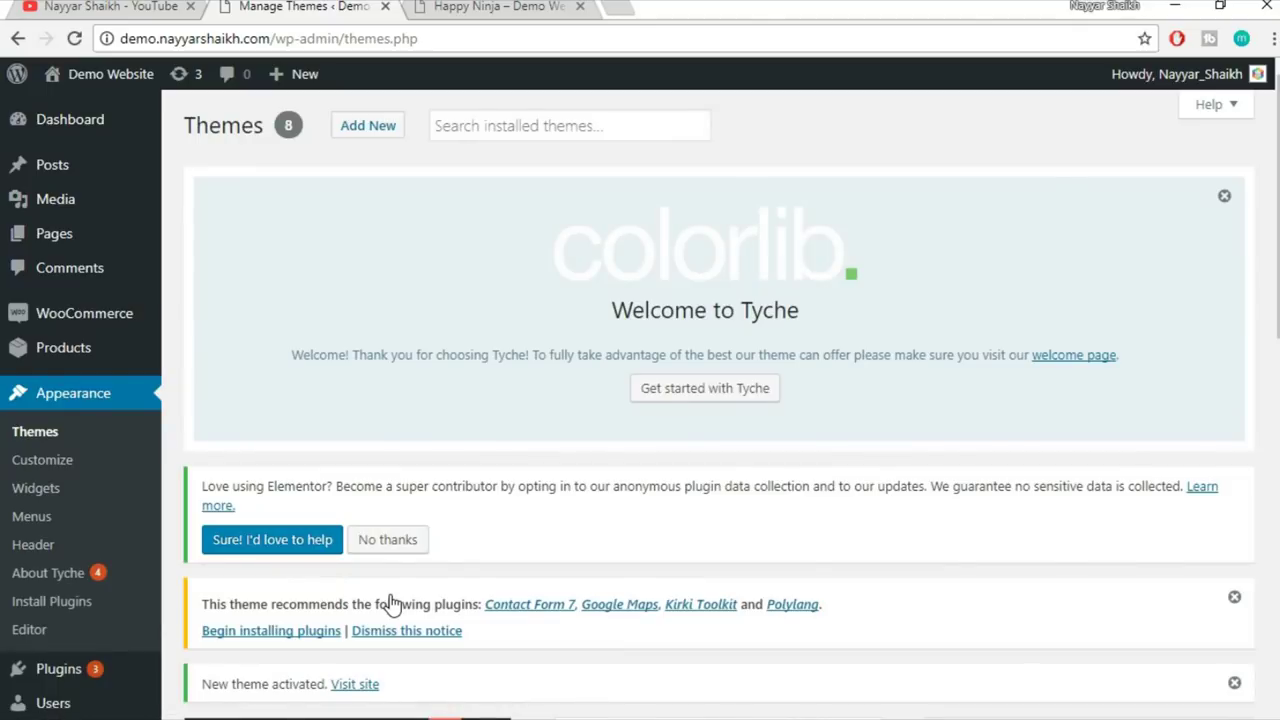
scroll(390, 603, "down", 4)
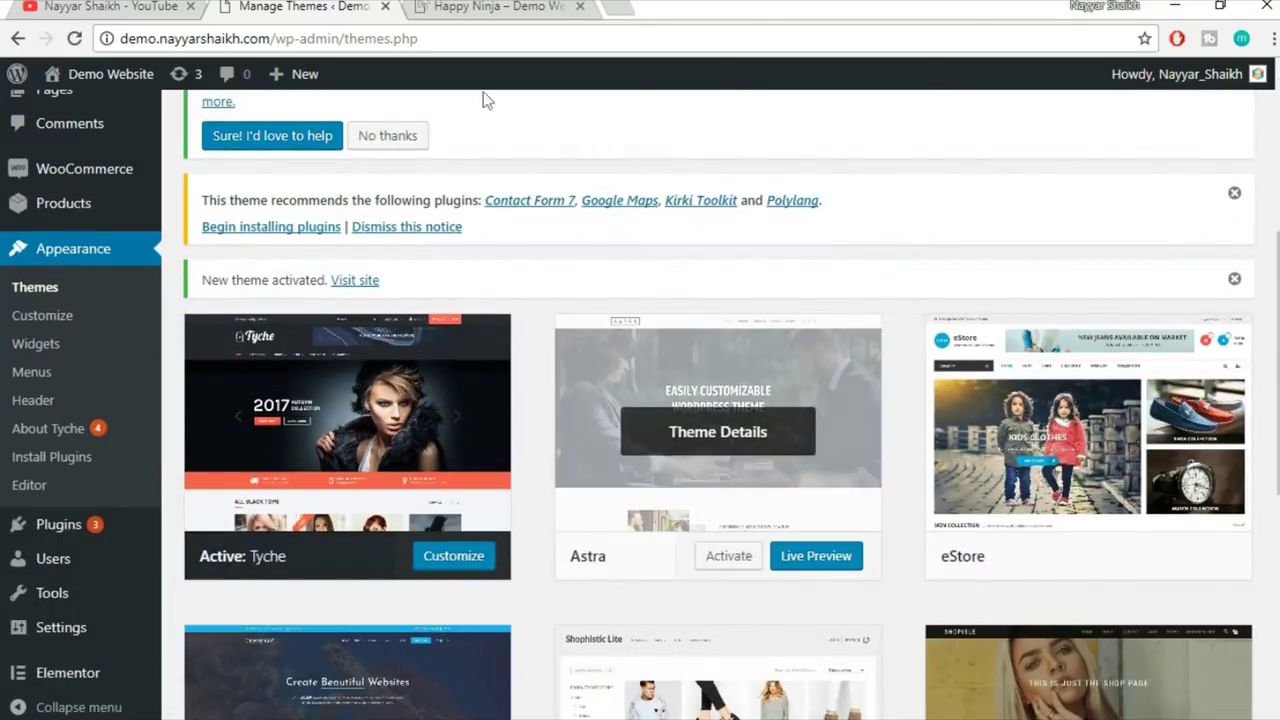
left_click(490, 8)
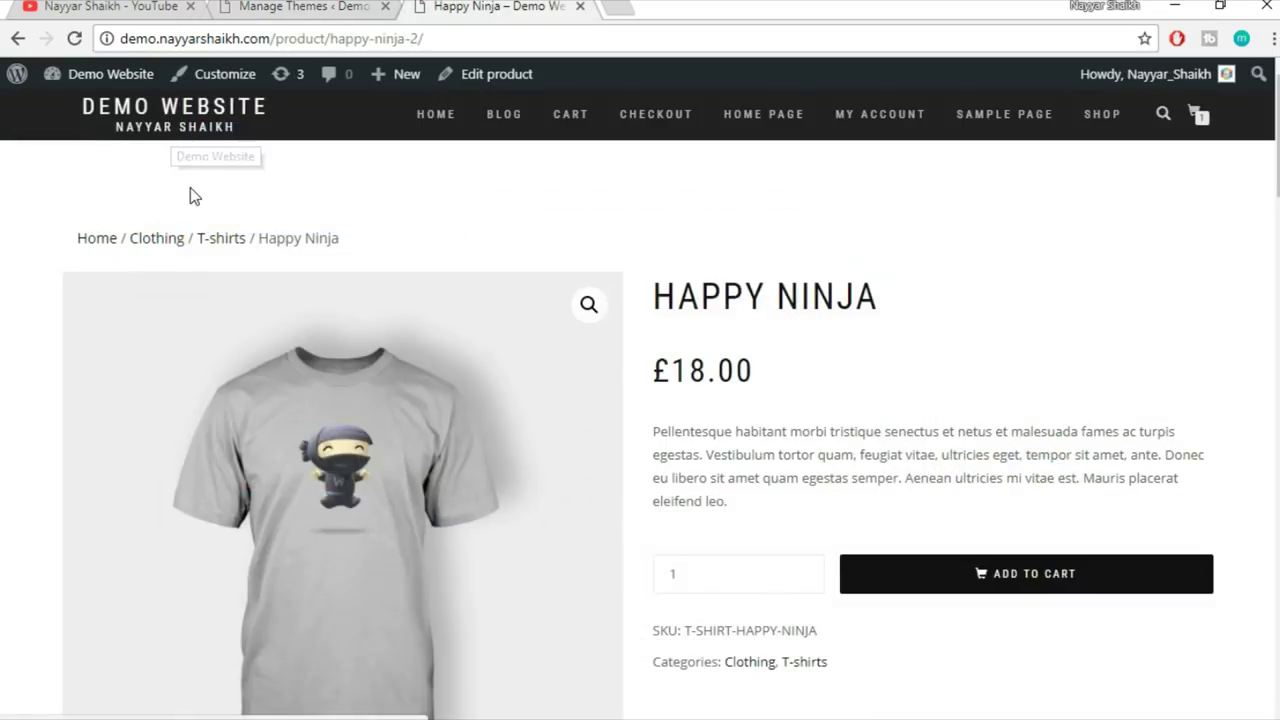
Step: Open the store homepage from the site title and look over its Tyche layout
left_click(185, 121)
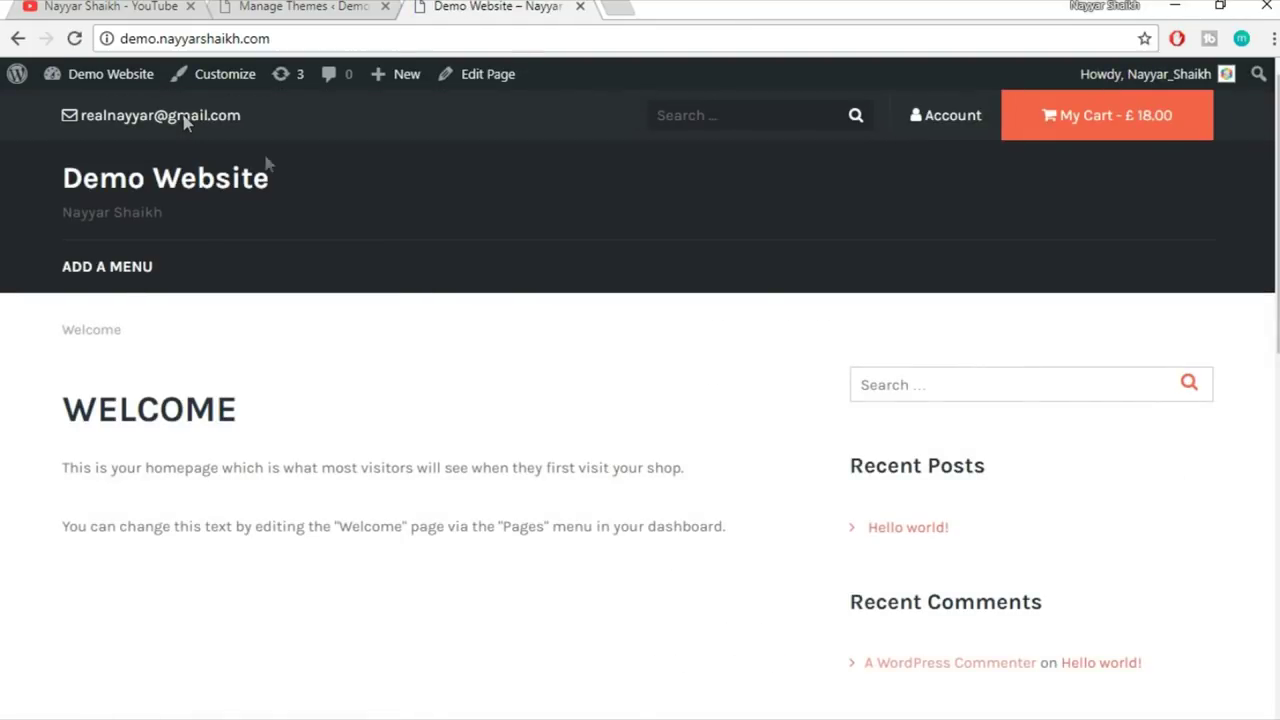
scroll(1217, 285, "down", 3)
scroll(372, 256, "down", 5)
scroll(372, 256, "up", 10)
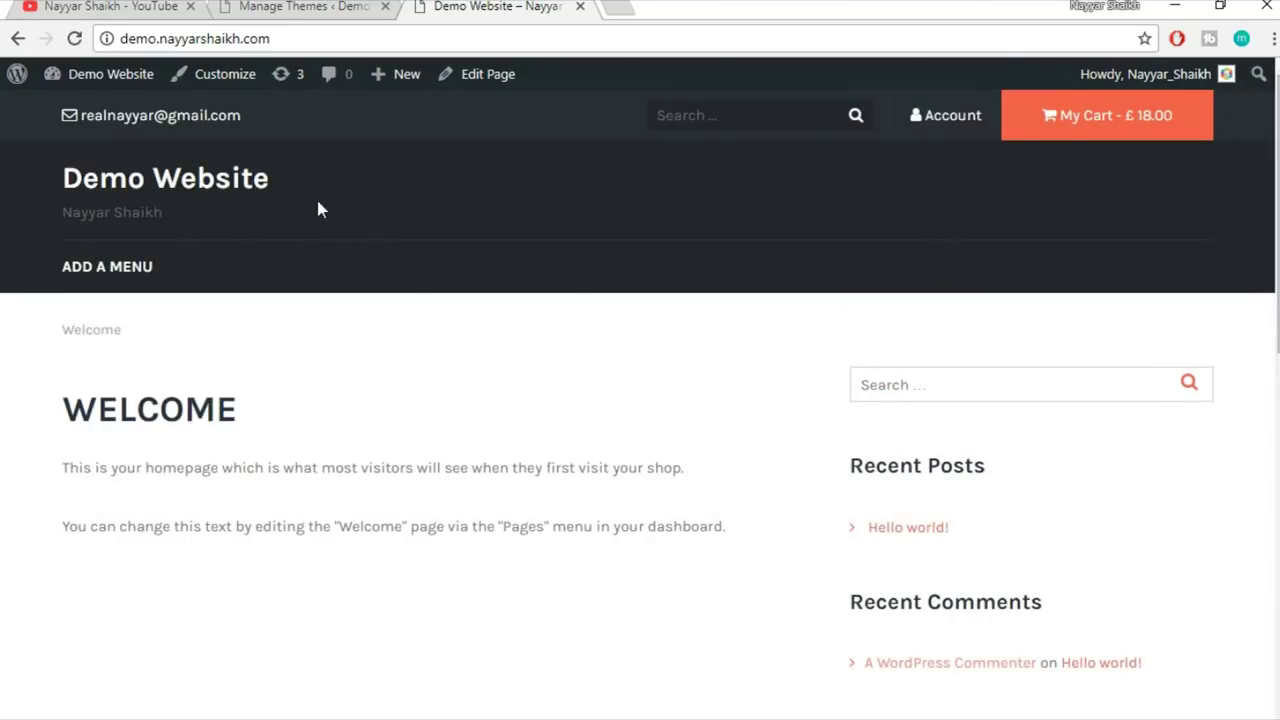
Step: Zoom the browser out to 80% and reload the homepage
left_click(1272, 38)
left_click(911, 250)
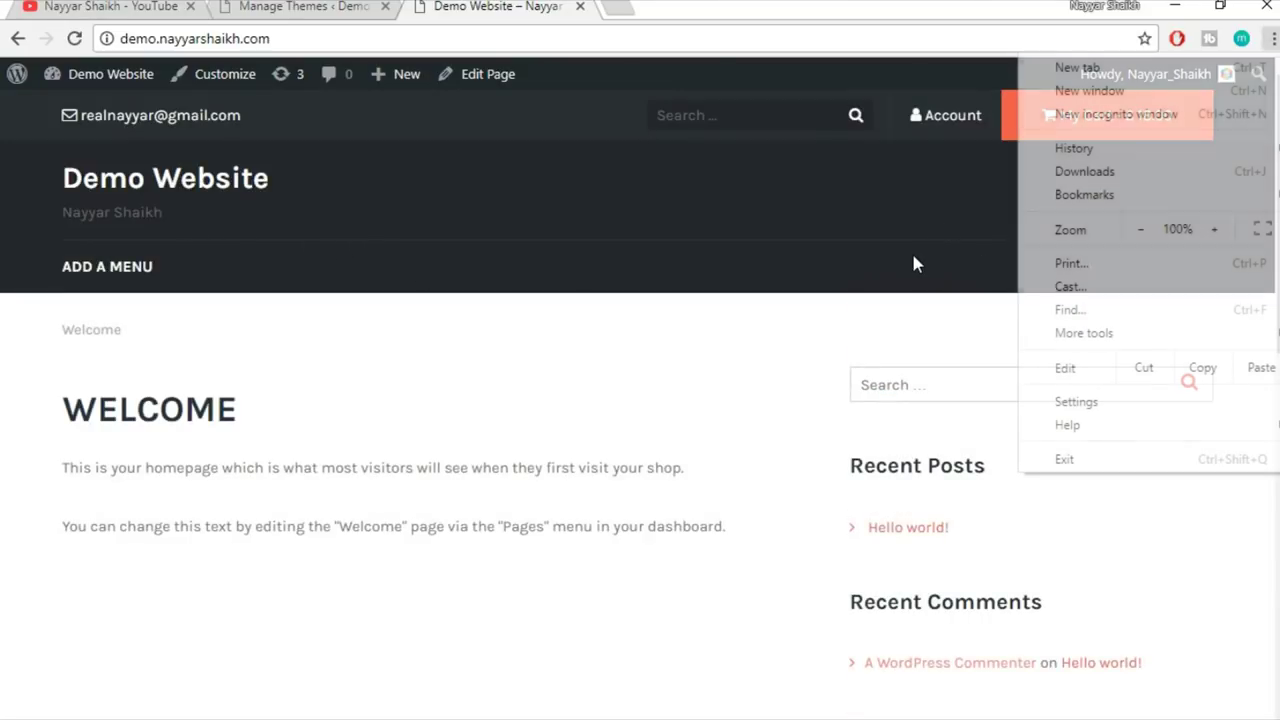
key("alt+f")
left_click(1140, 229)
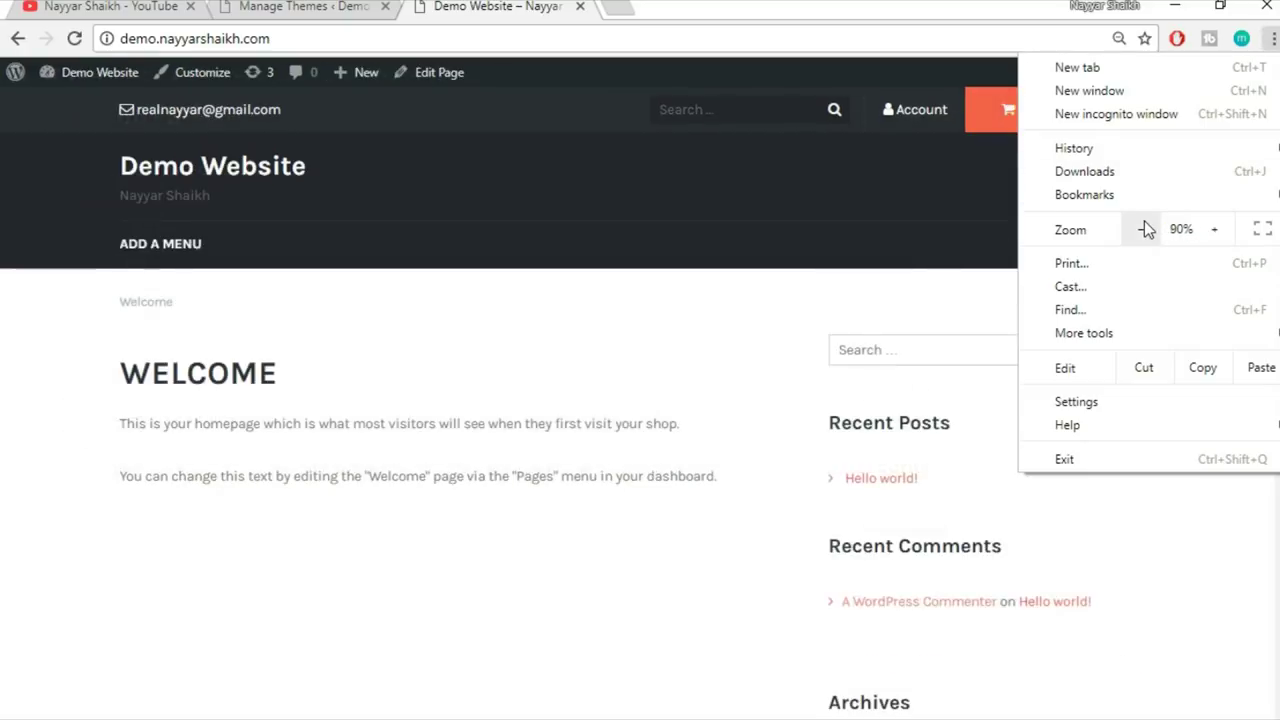
left_click(1140, 229)
left_click(700, 238)
scroll(1270, 160, "down", 6)
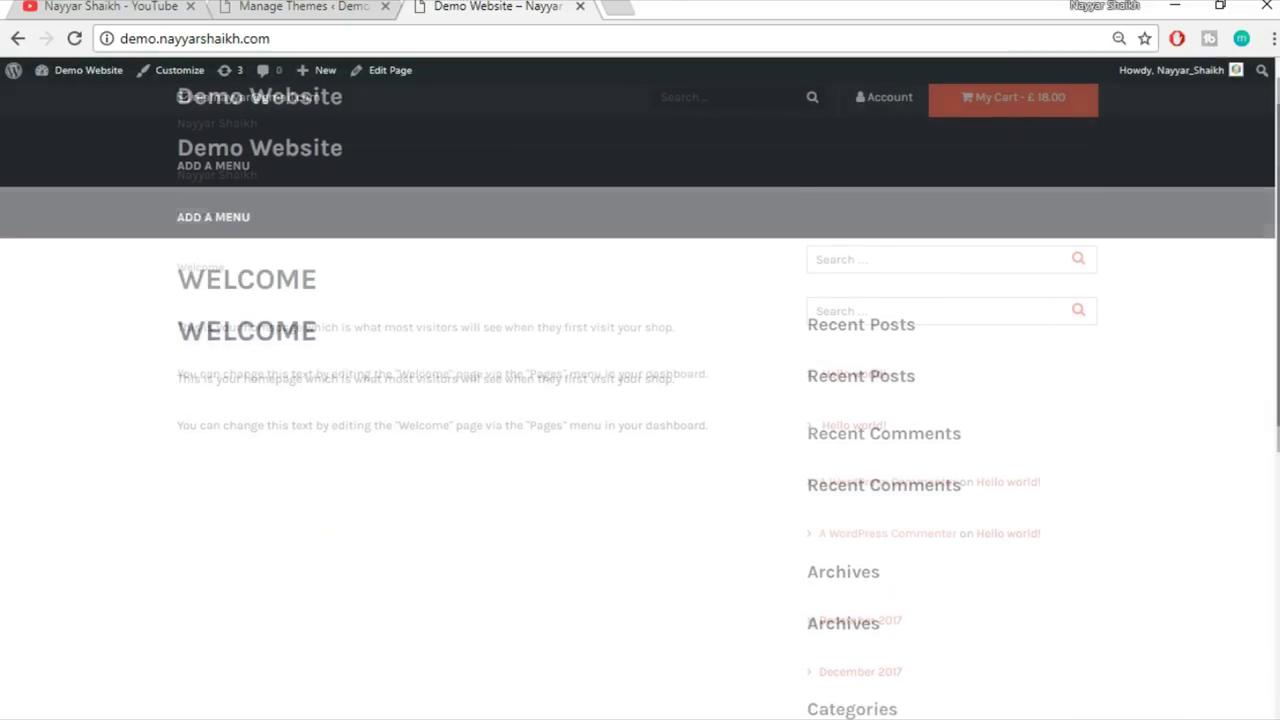
scroll(1259, 206, "up", 2)
scroll(1259, 206, "up", 3)
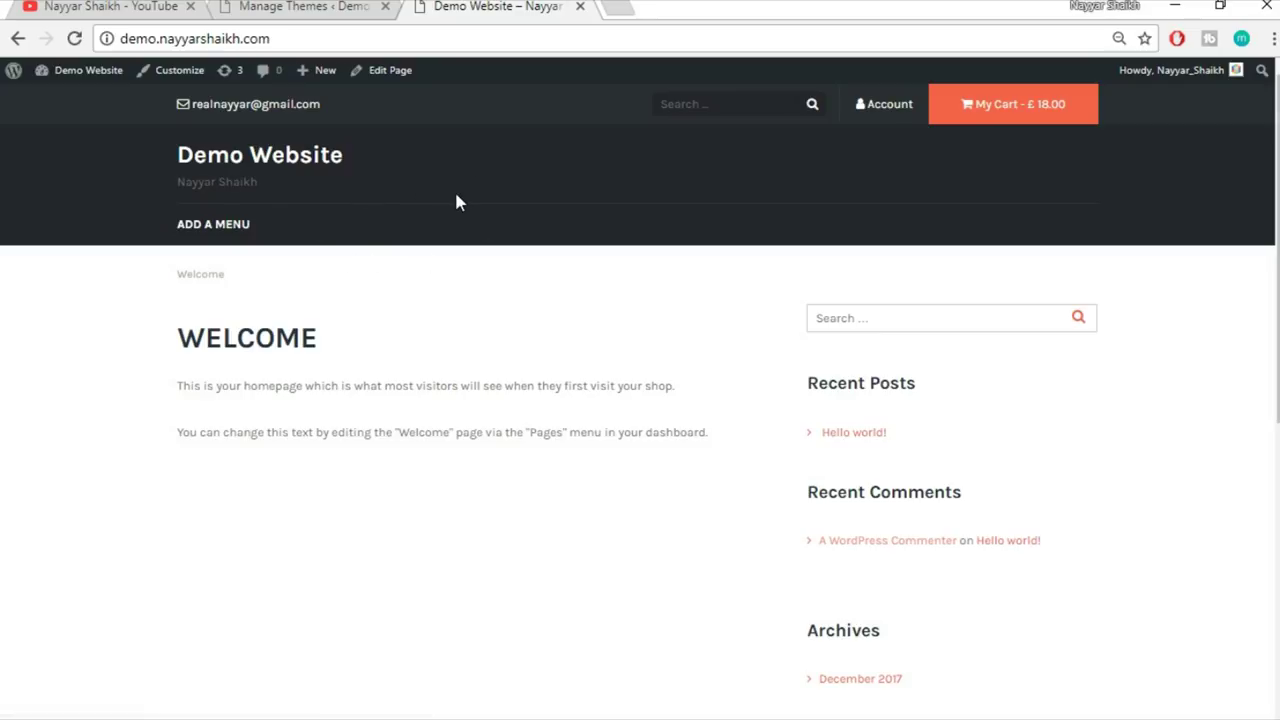
left_click(258, 158)
left_click(106, 6)
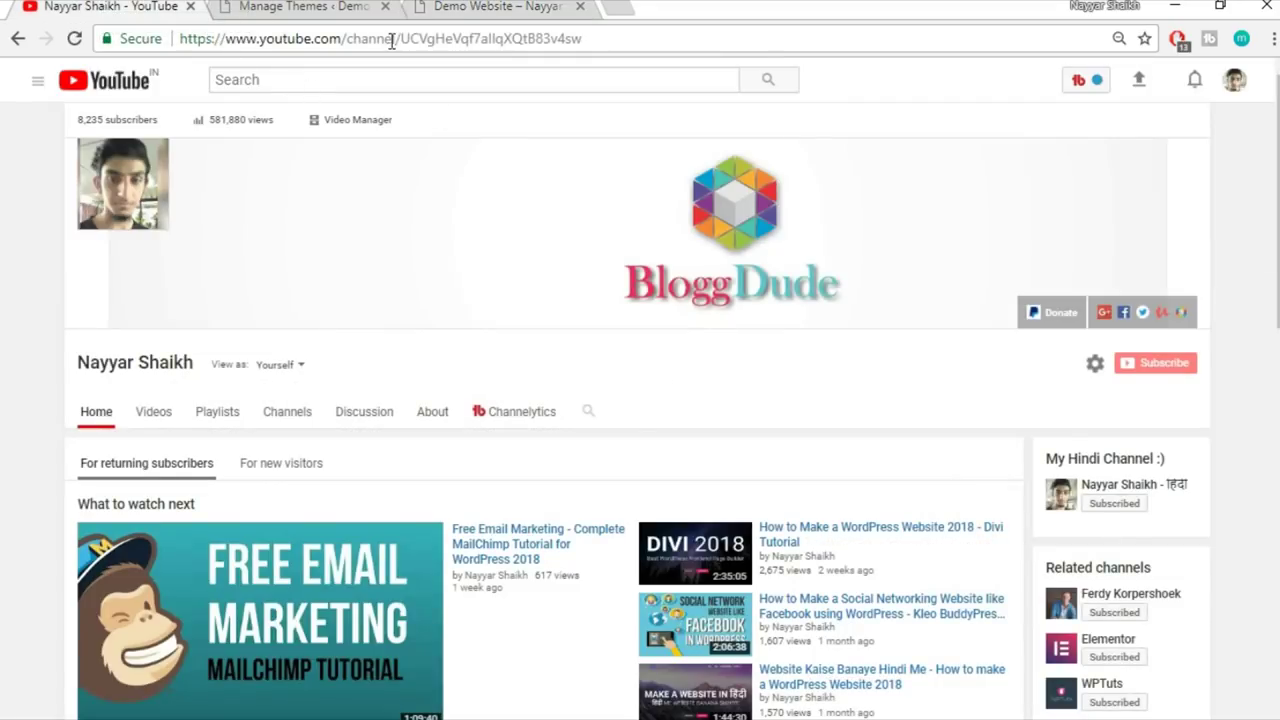
scroll(1055, 180, "down", 7)
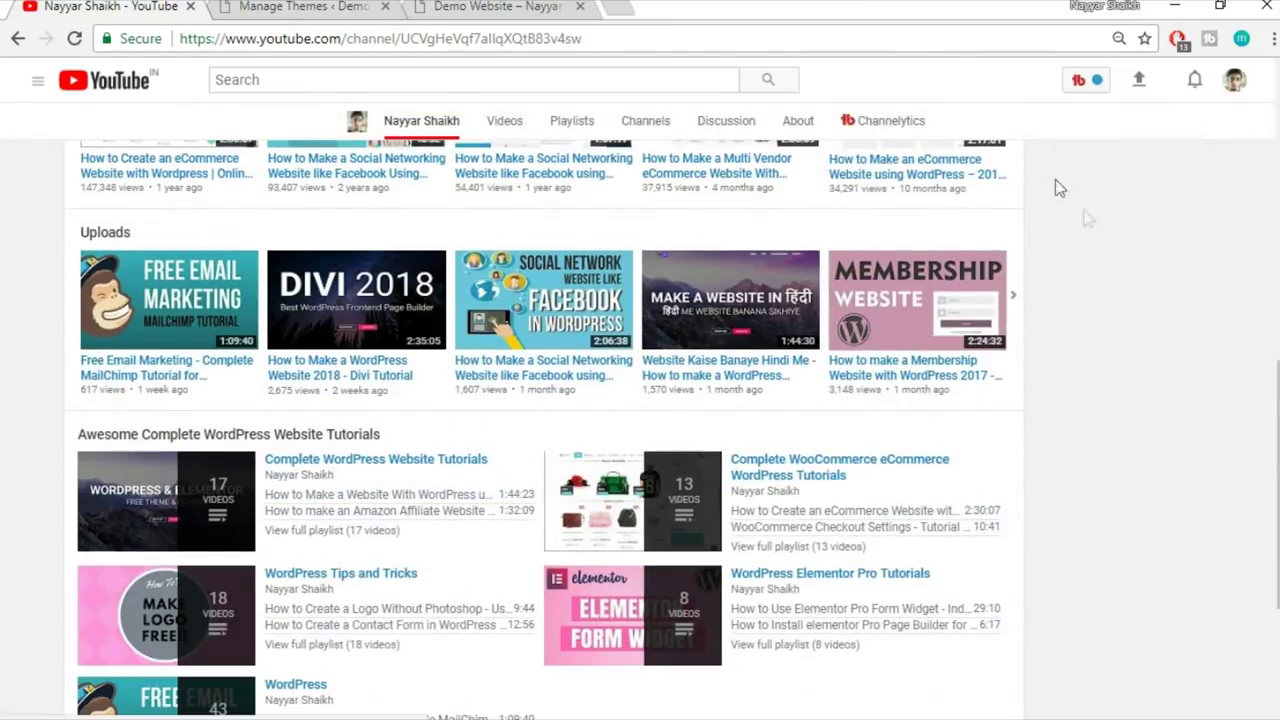
left_click(1022, 296)
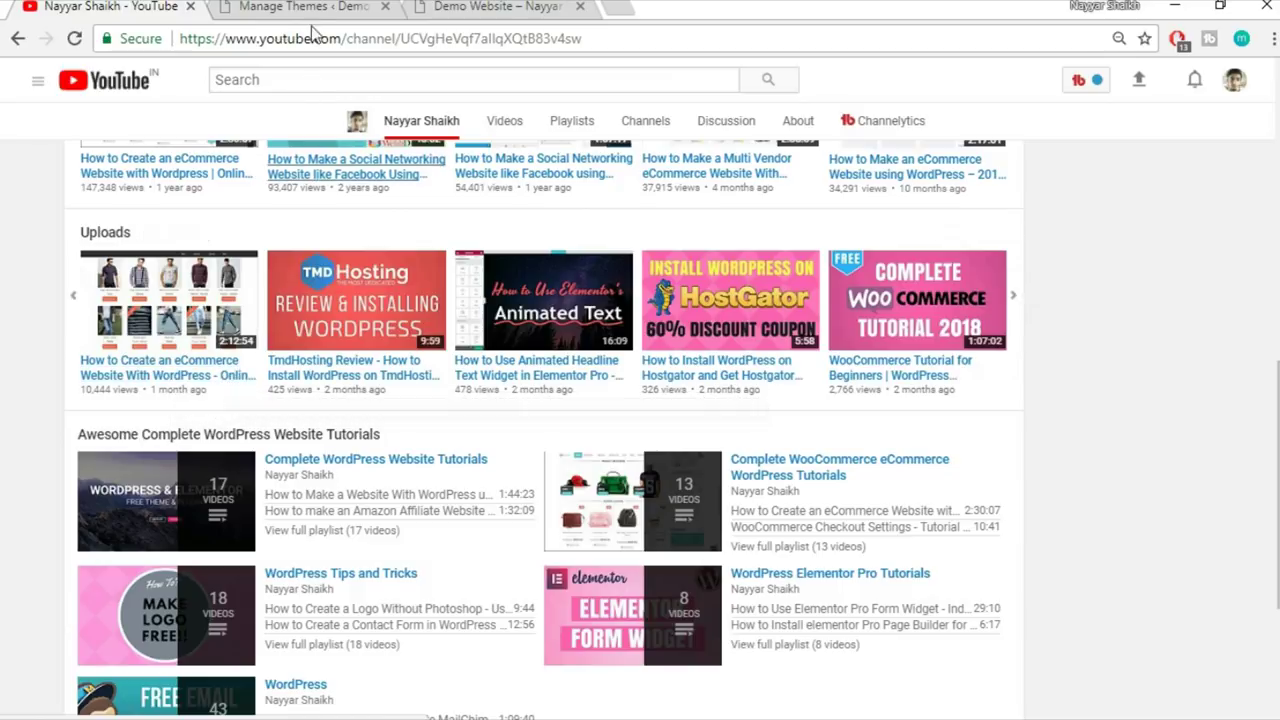
left_click(528, 10)
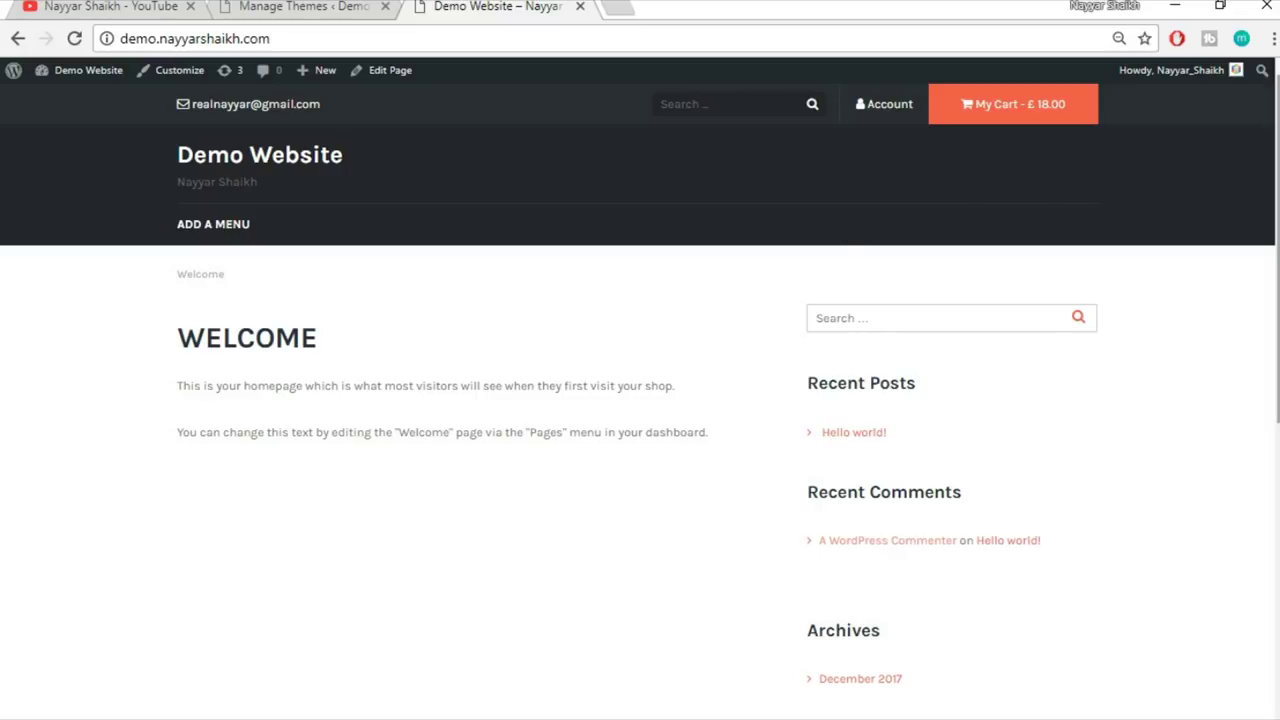
scroll(640, 400, "down", 5)
scroll(640, 400, "up", 5)
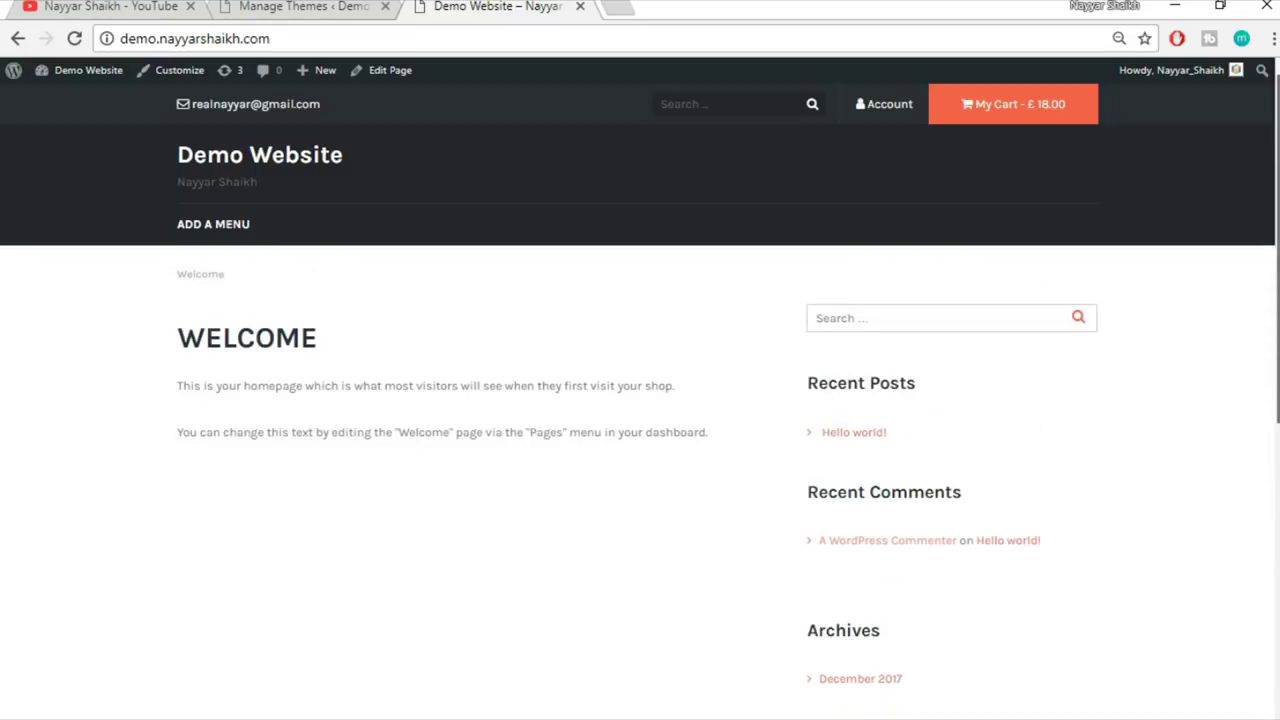
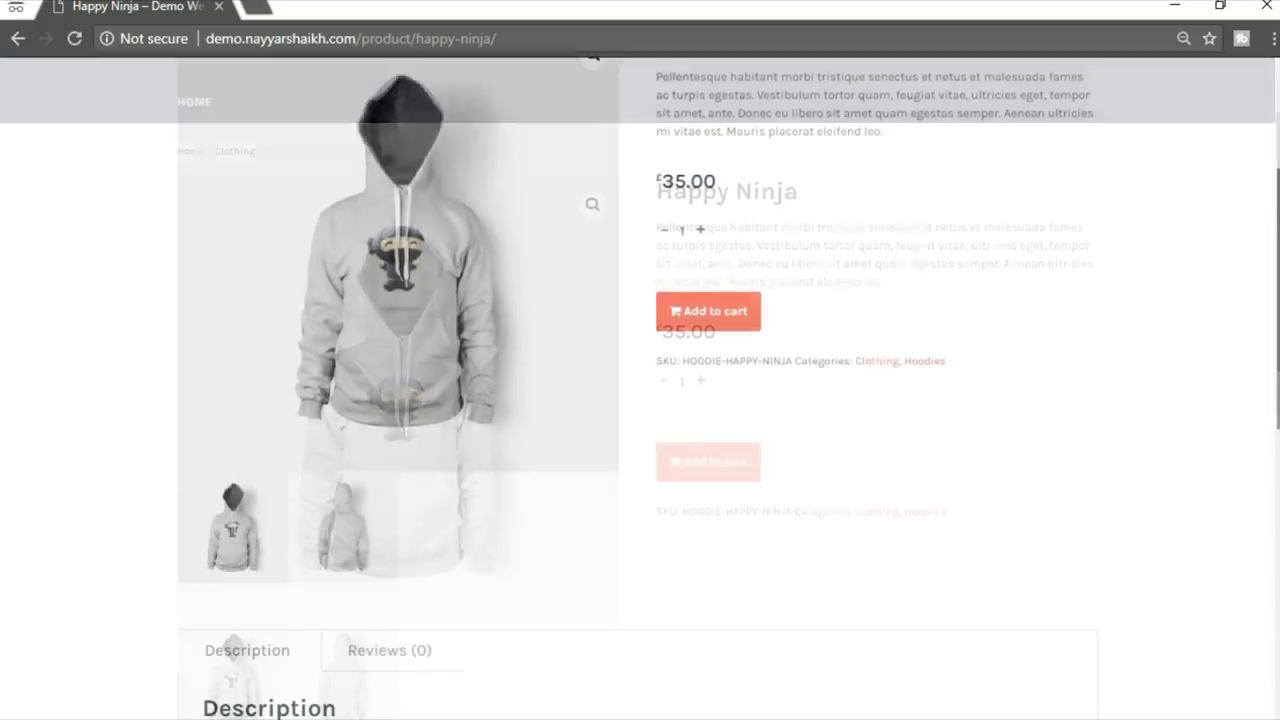
scroll(640, 388, "down", 3)
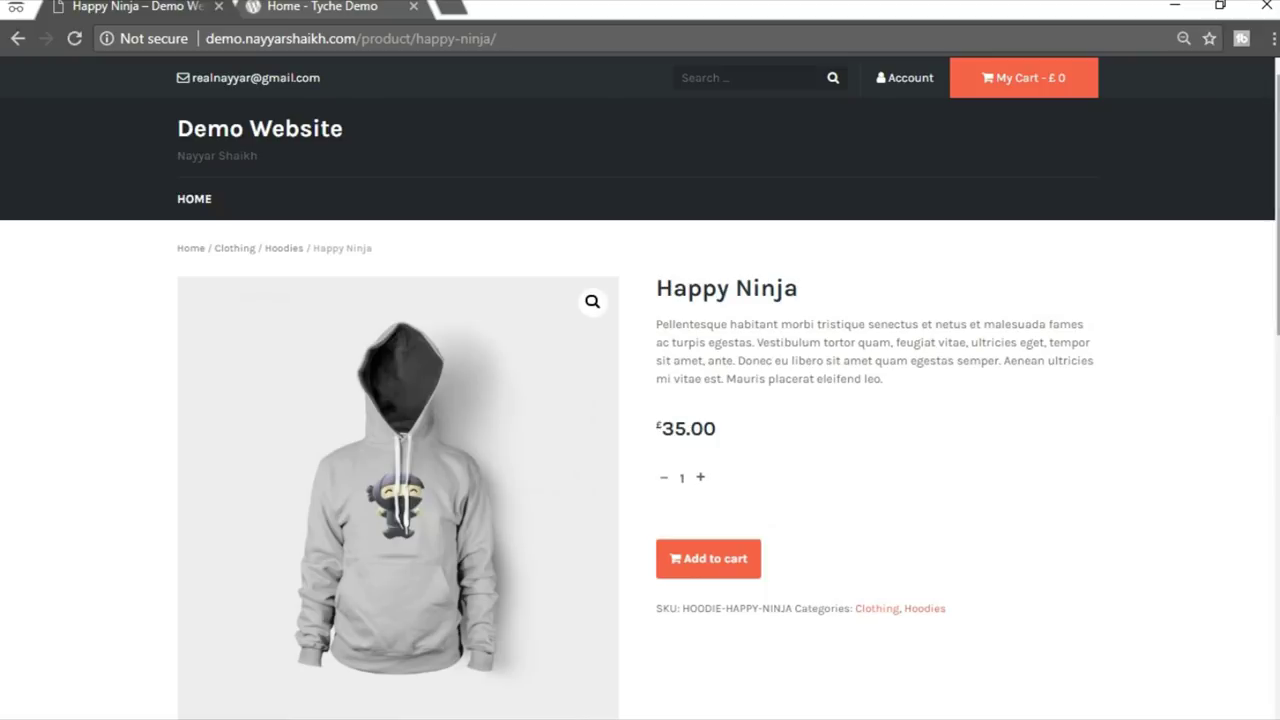
Step: Scroll the Happy Ninja product page, then switch to the Tyche theme demo tab
left_click(285, 5)
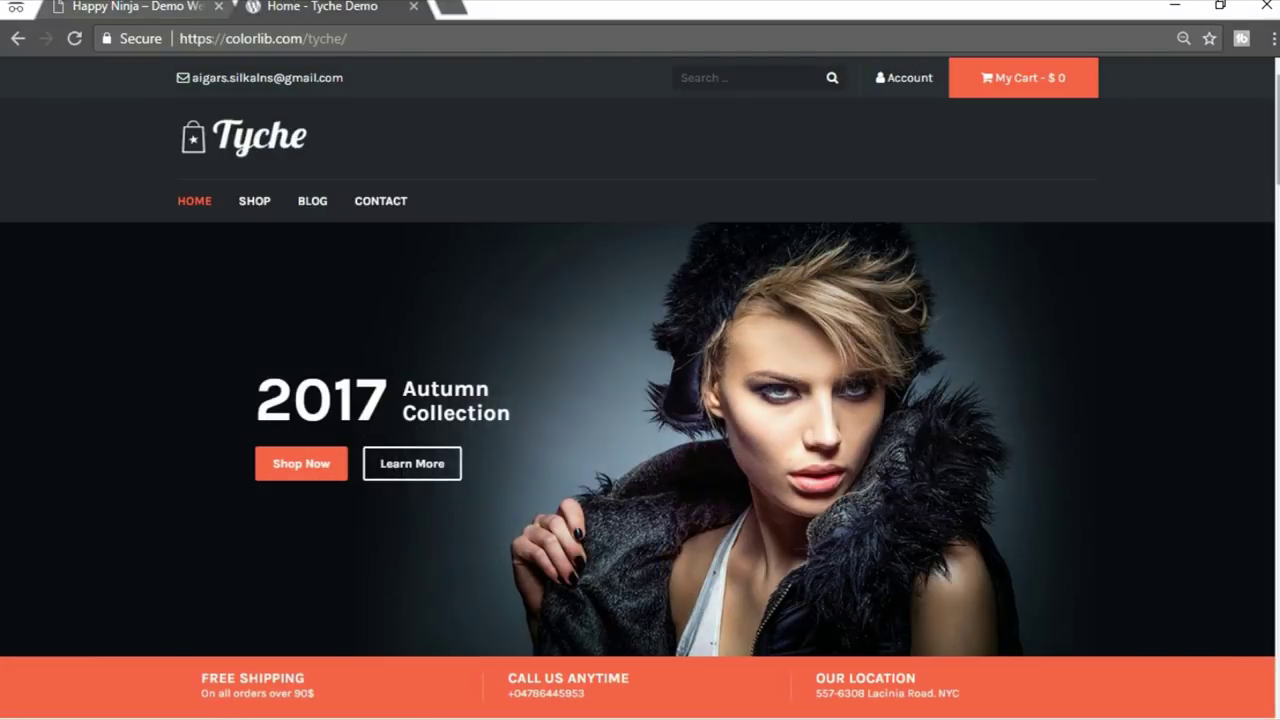
Step: Scroll through the Tyche demo homepage, comparing it briefly with the Happy Ninja page
scroll(640, 388, "down", 12)
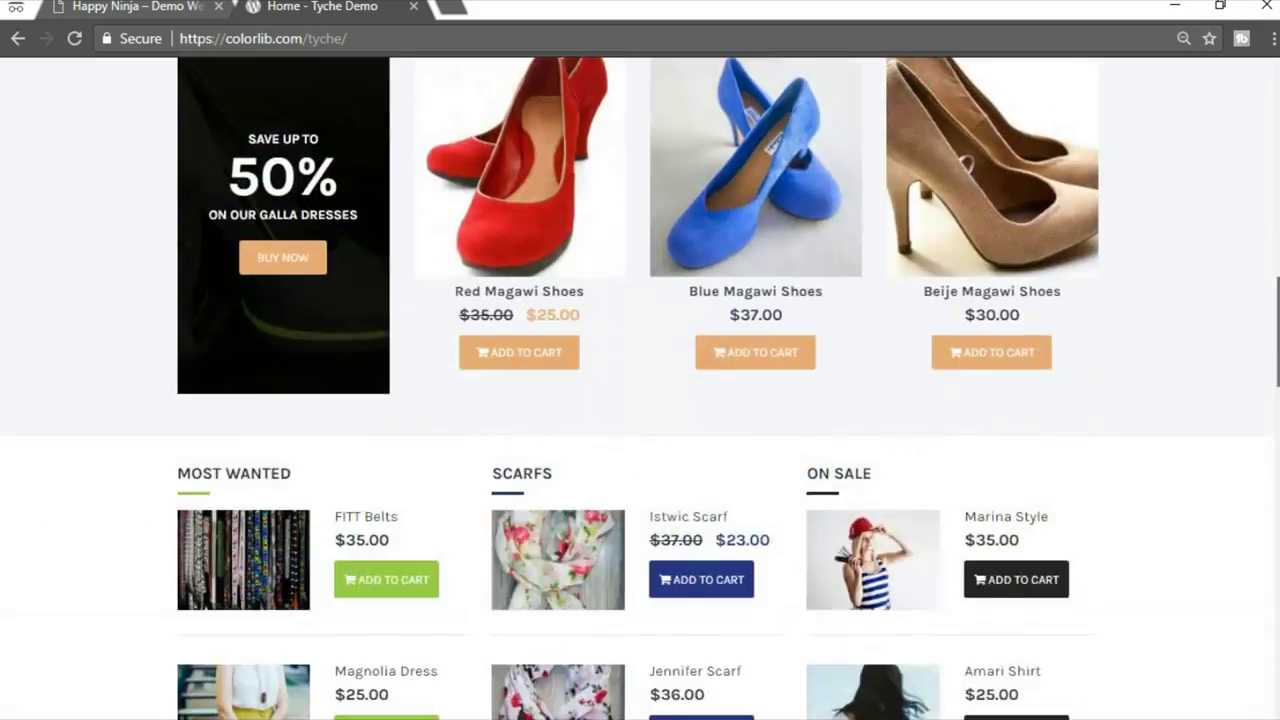
scroll(640, 388, "down", 12)
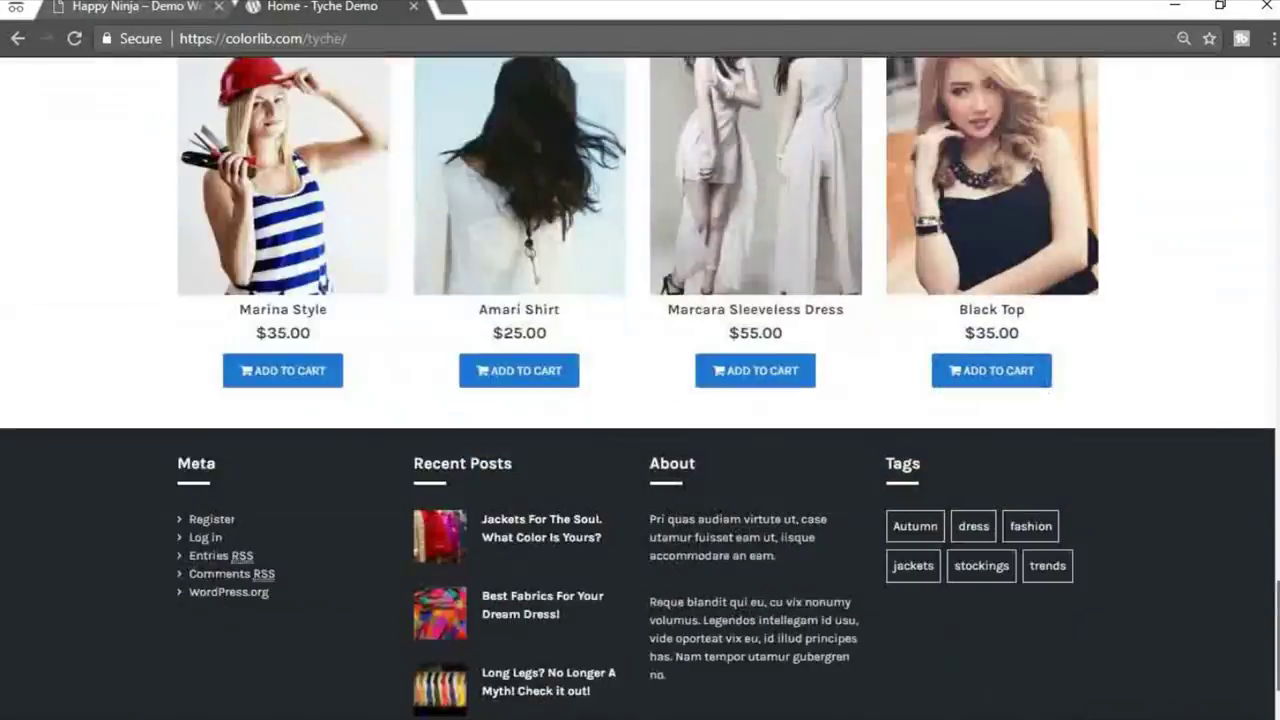
left_click_drag(1277, 640, 1277, 85)
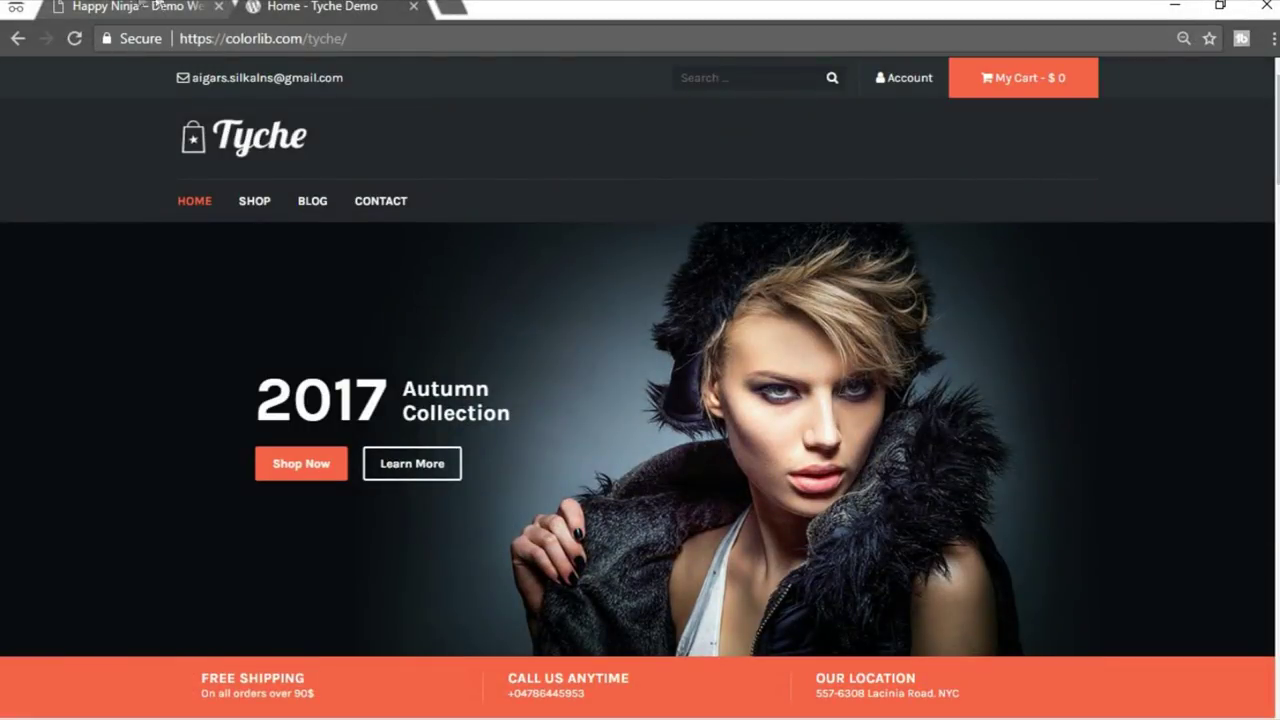
left_click(140, 5)
left_click(272, 6)
Step: Look over the Tyche demo once more, then close its tab
scroll(640, 400, "down", 20)
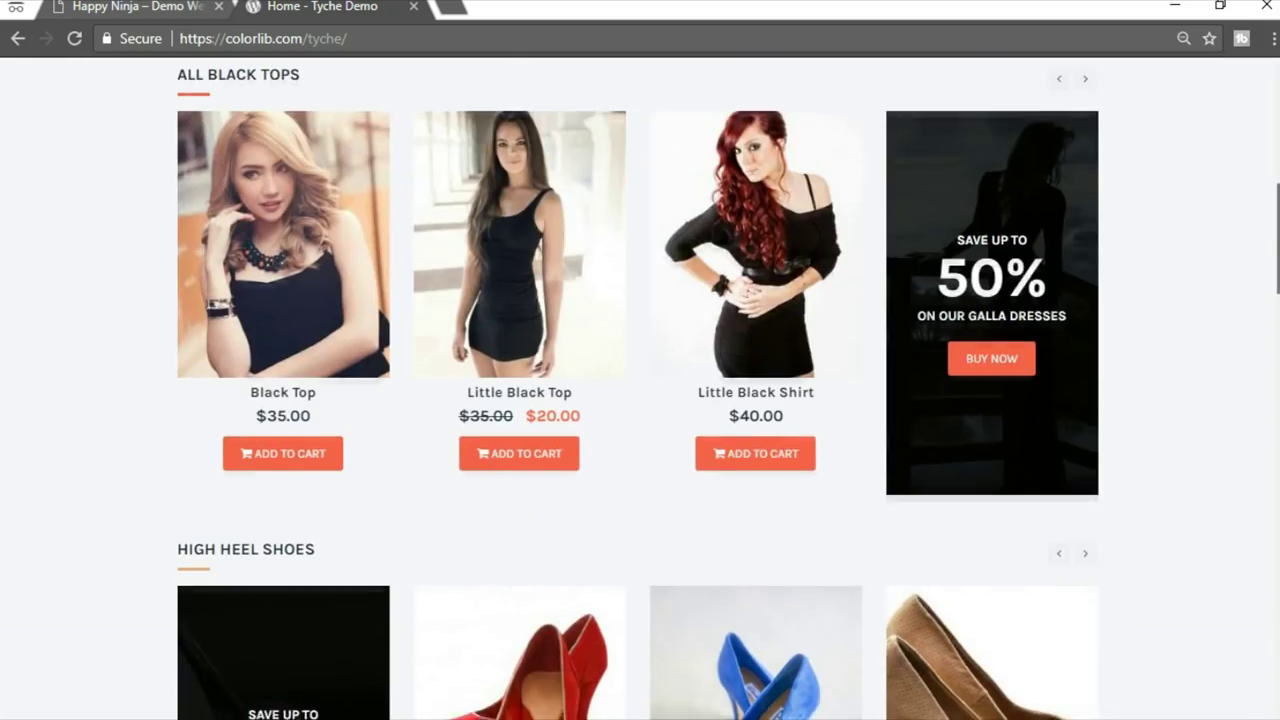
scroll(1265, 93, "down", 5)
scroll(1265, 93, "up", 20)
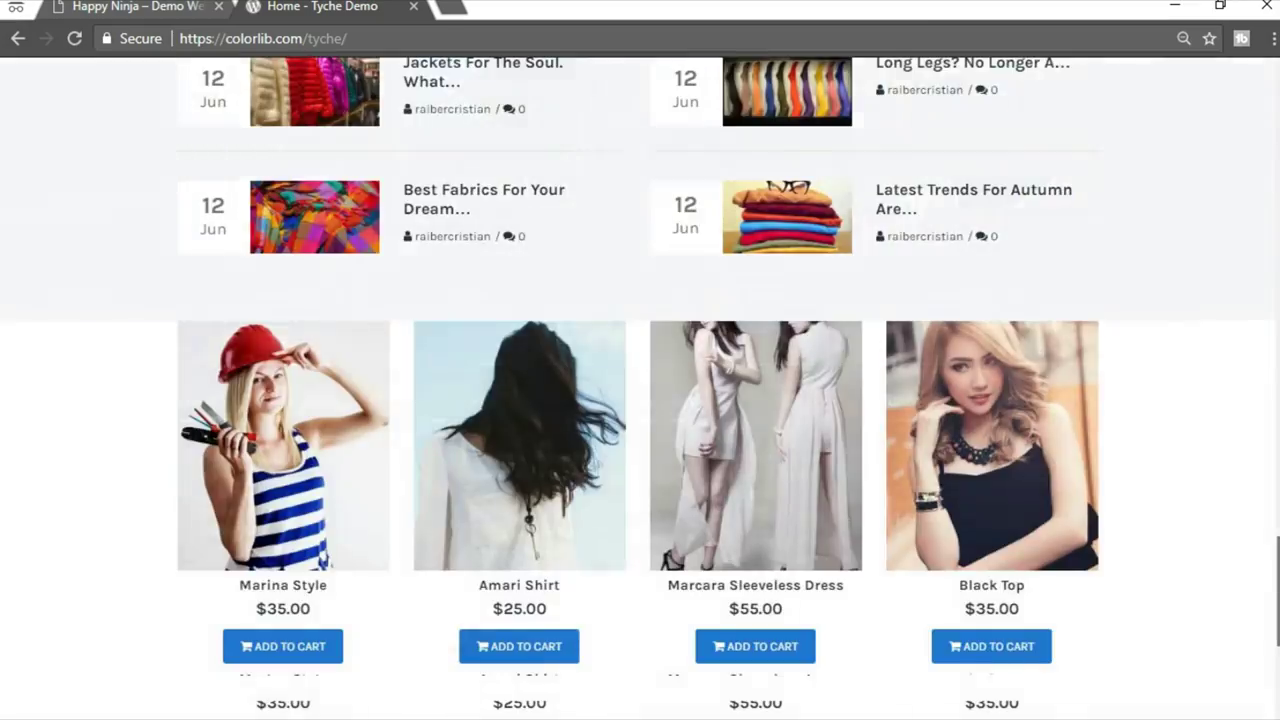
left_click(413, 7)
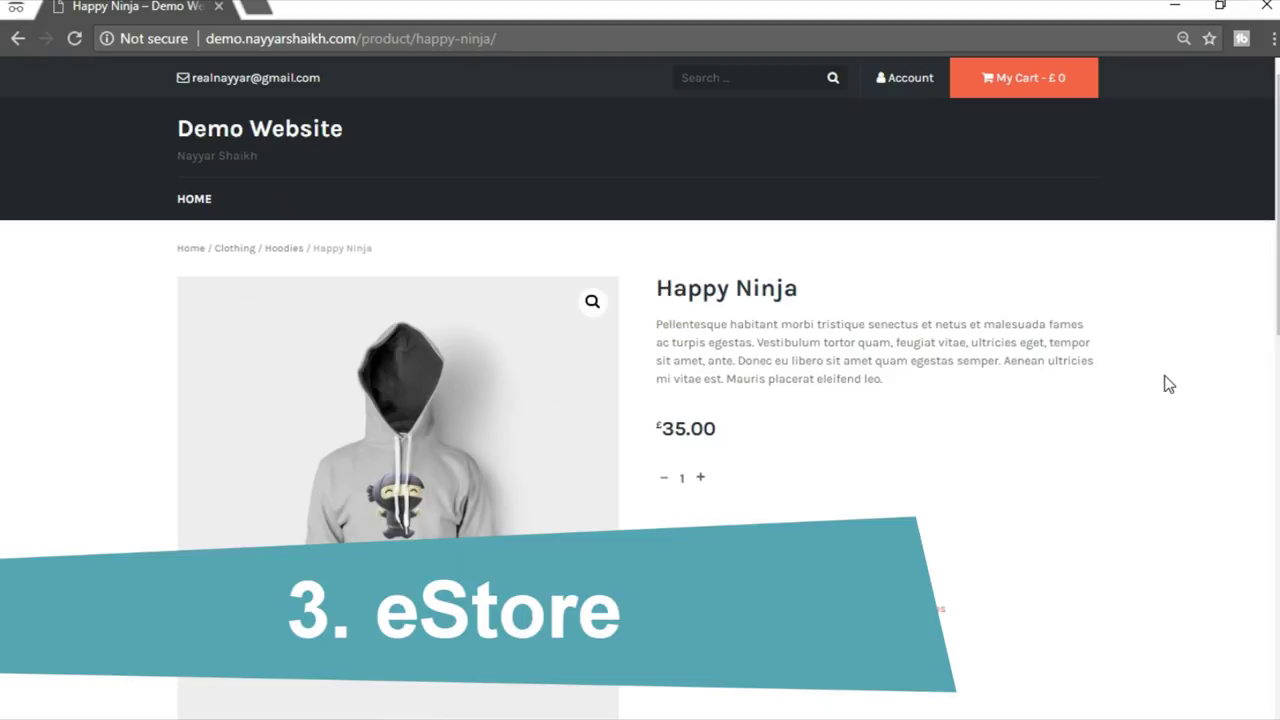
Step: Bring up the admin Themes page at normal zoom and start adding a new theme
mouse_move(193, 690)
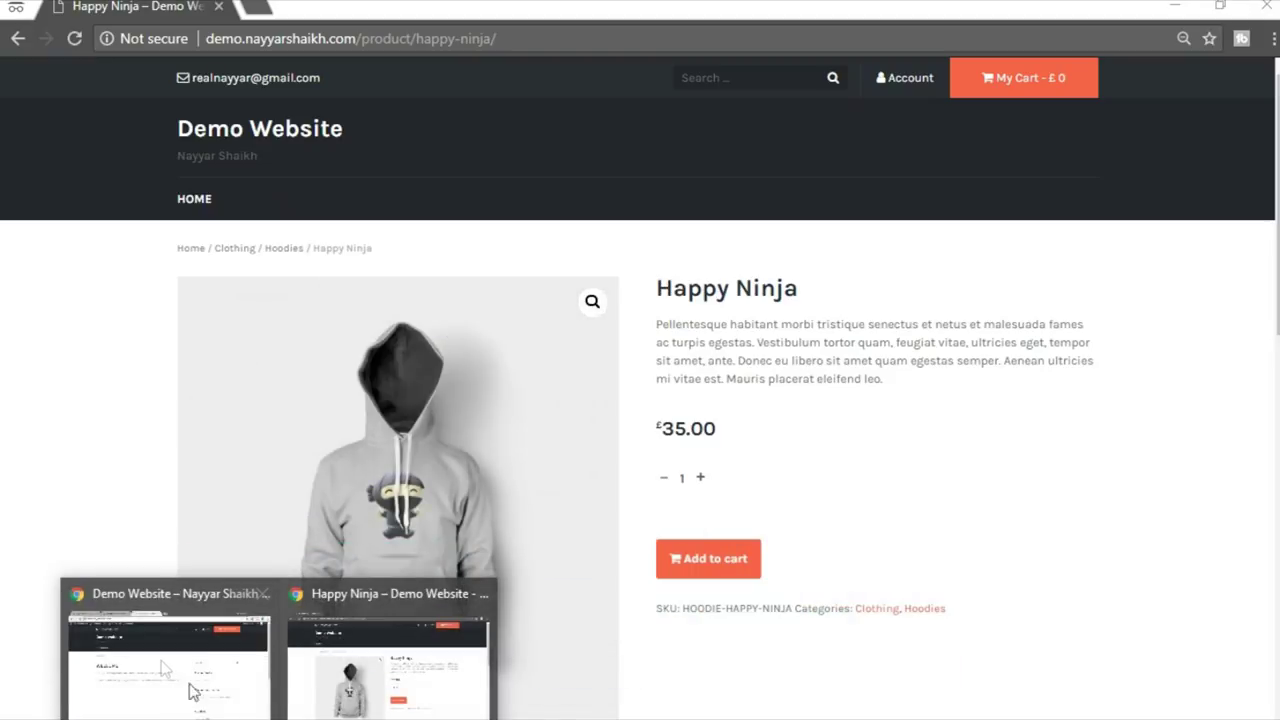
left_click(160, 666)
left_click(302, 8)
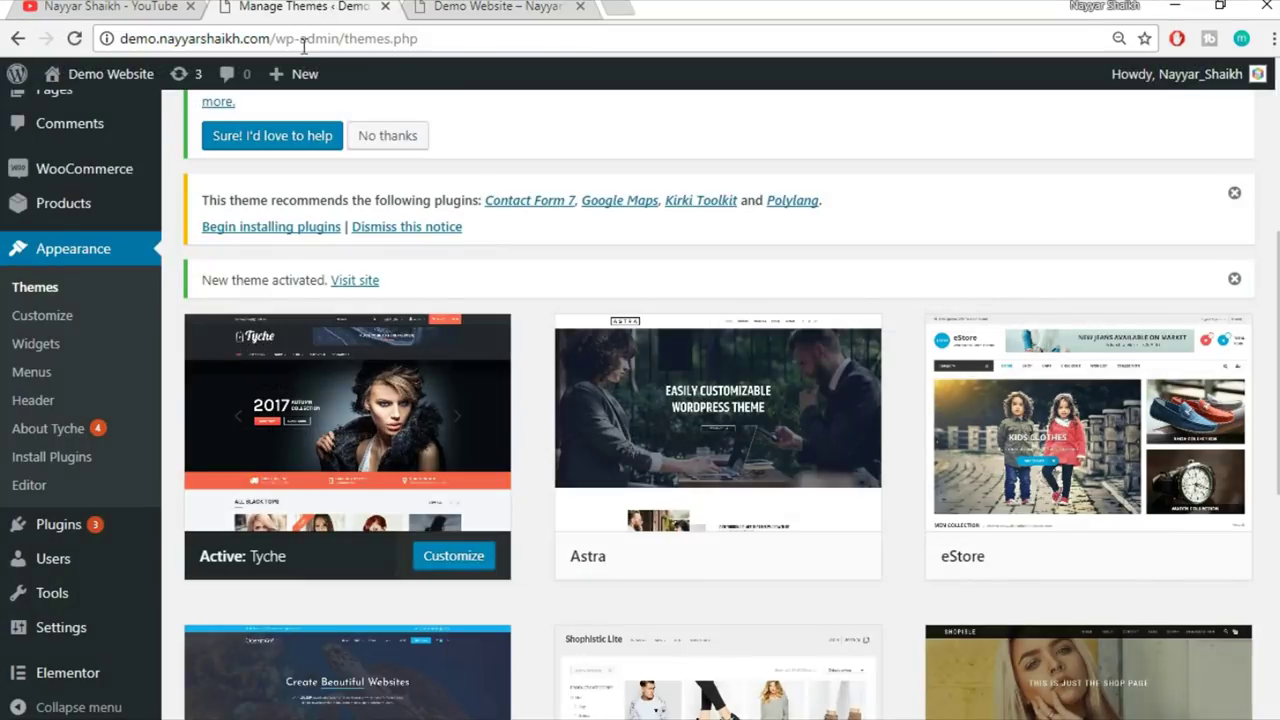
key("ctrl+0")
scroll(466, 374, "up", 4)
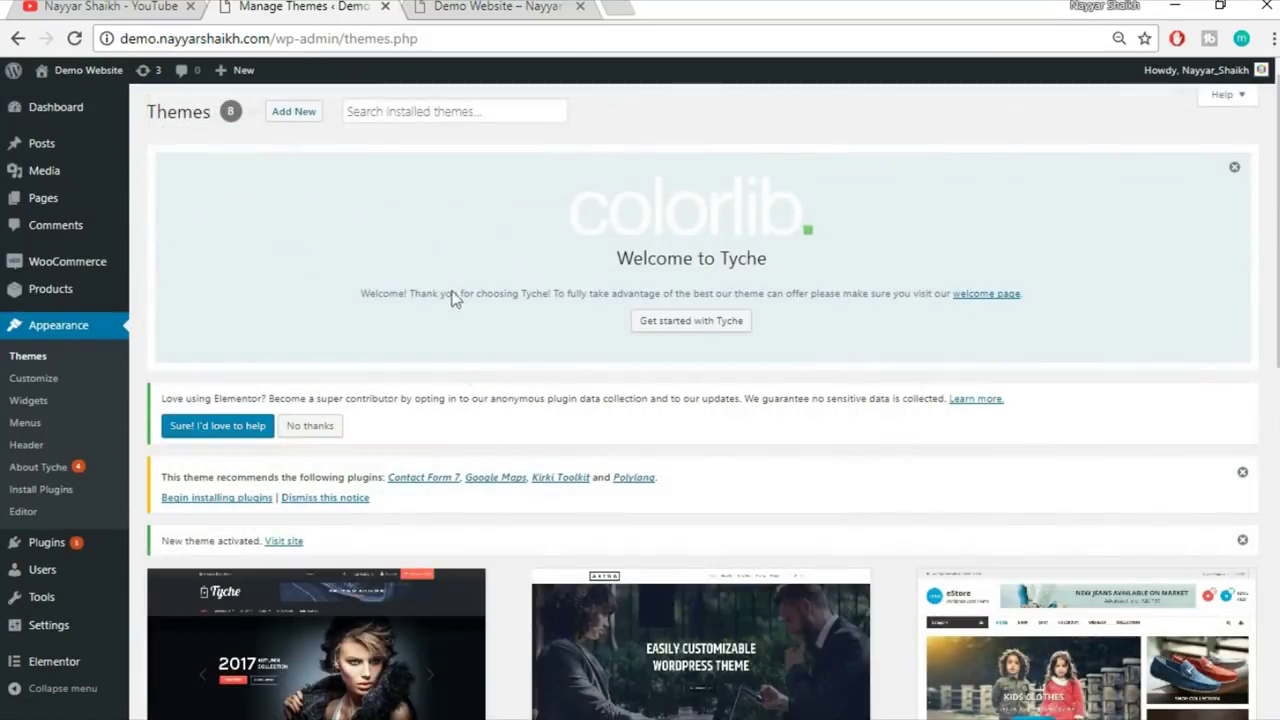
left_click(293, 111)
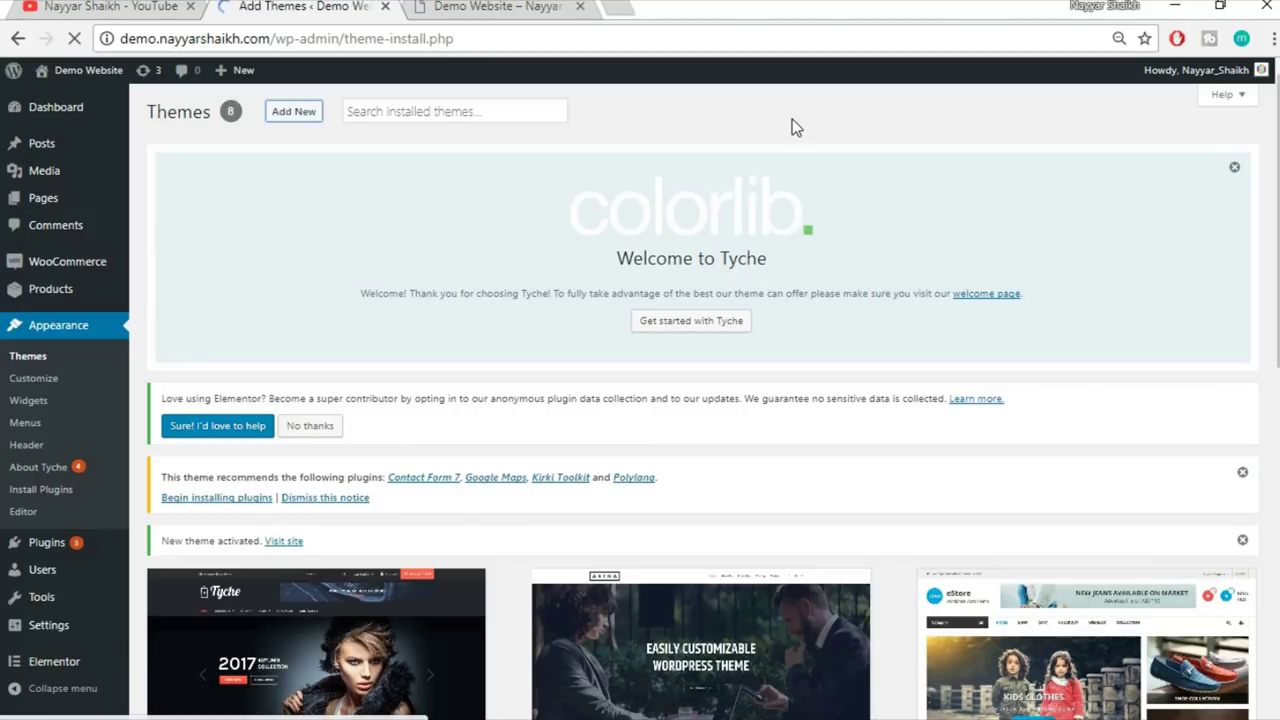
Step: Search the theme directory for 'estore' and activate the eStore theme
scroll(1180, 510, "down", 2)
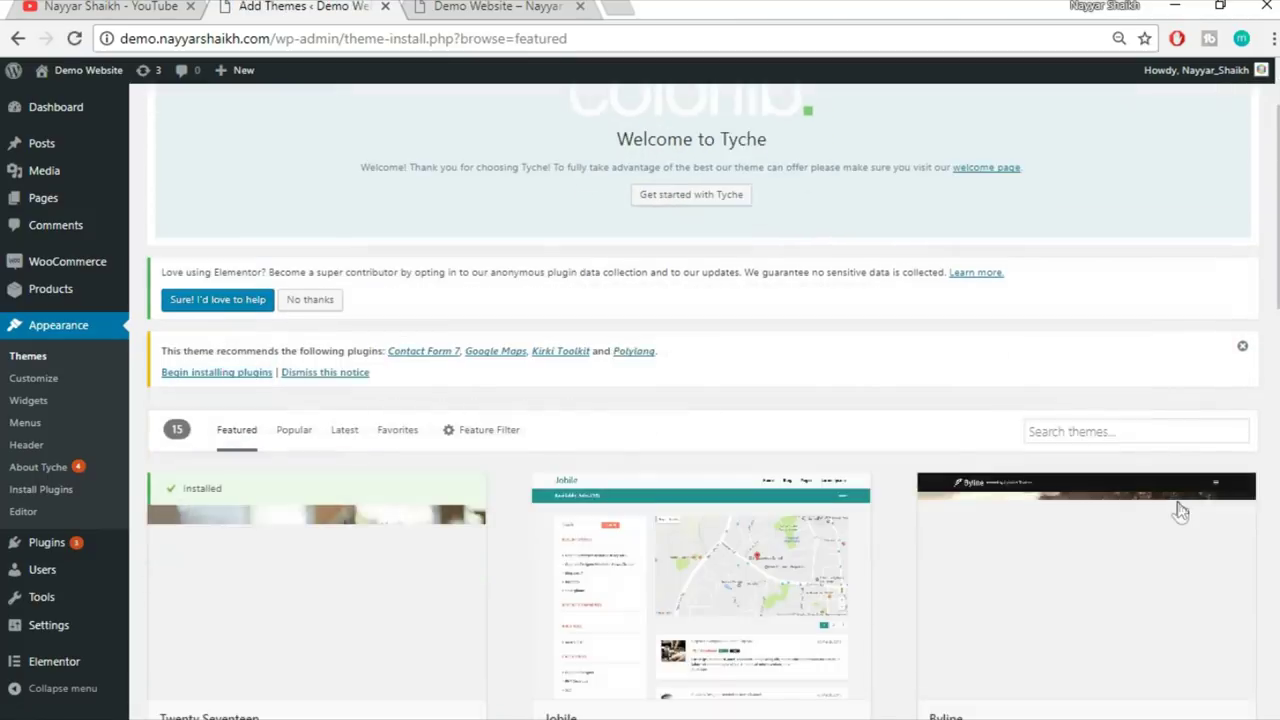
scroll(1180, 510, "down", 2)
left_click(1091, 234)
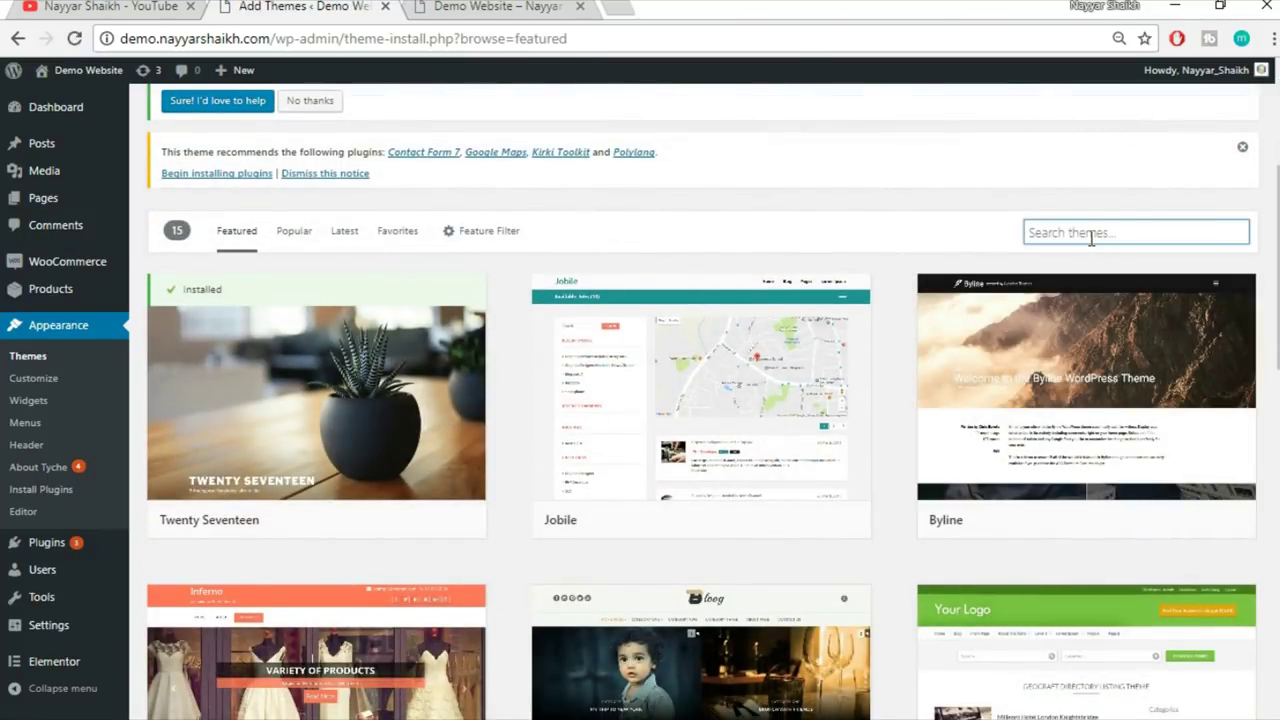
type("estore")
key("ctrl+0")
scroll(1000, 449, "down", 10)
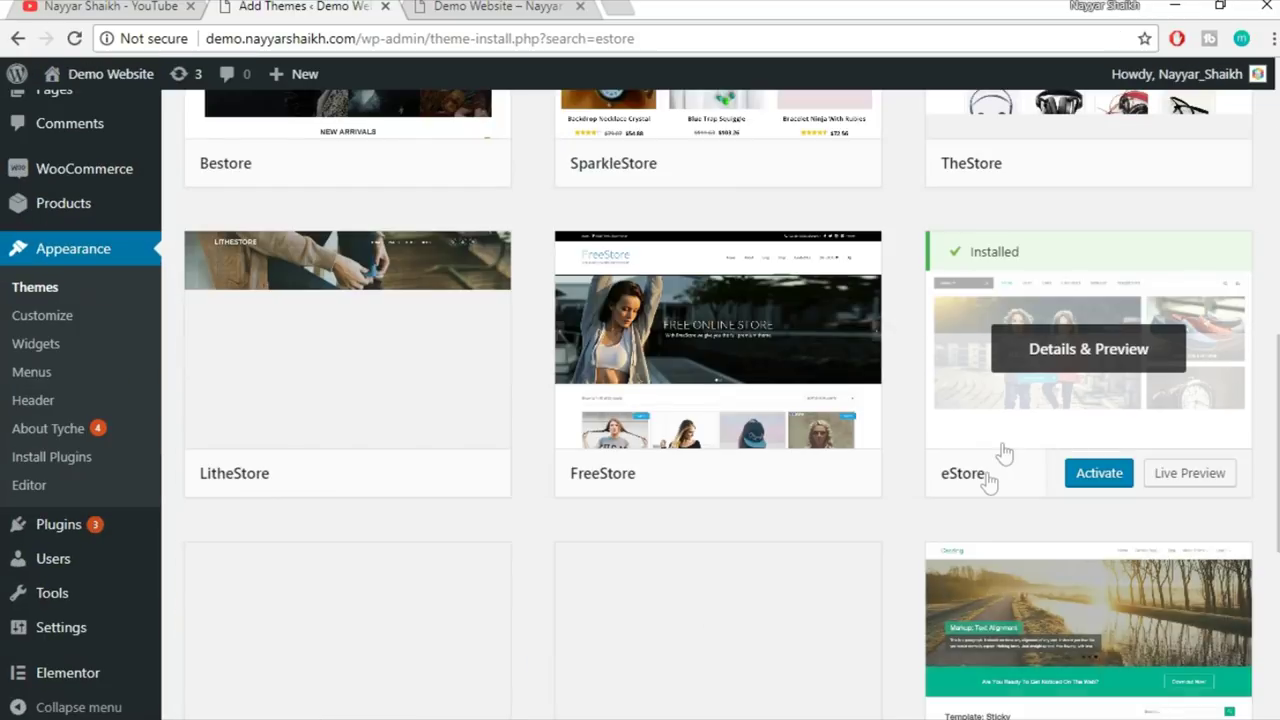
scroll(988, 485, "down", 1)
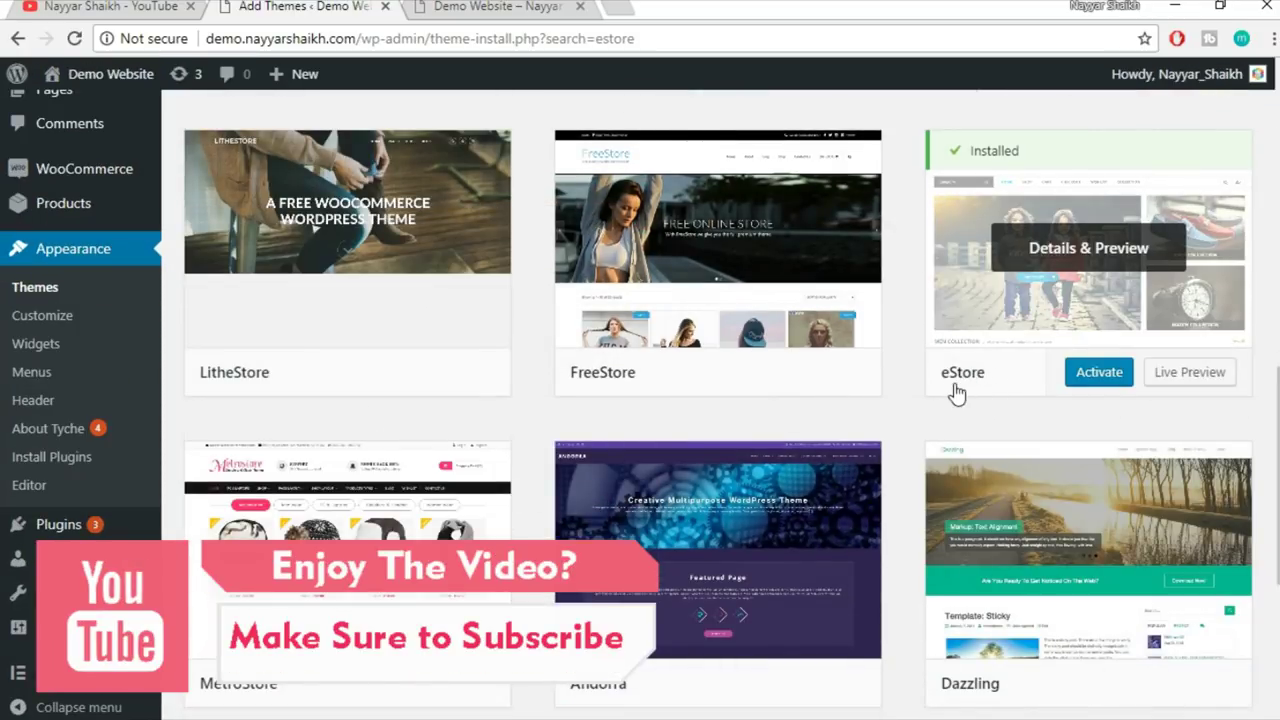
scroll(985, 440, "up", 7)
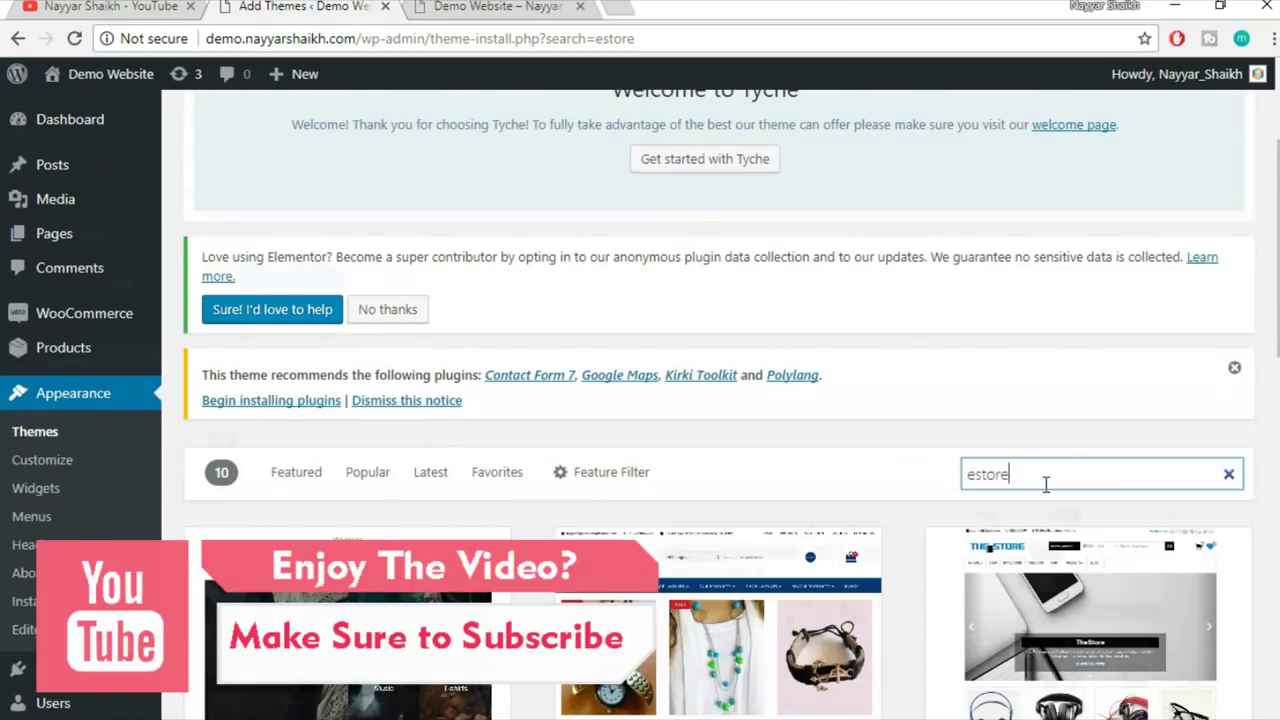
scroll(1046, 480, "down", 2)
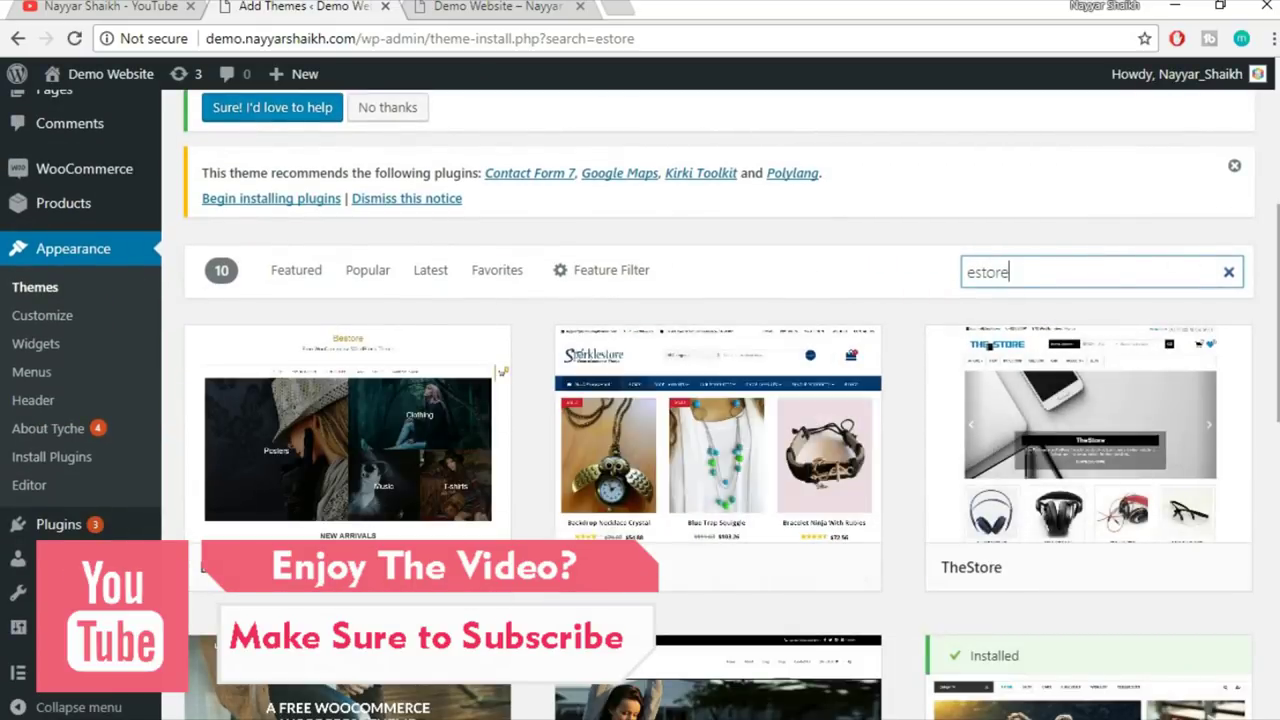
scroll(907, 440, "down", 2)
scroll(449, 586, "down", 2)
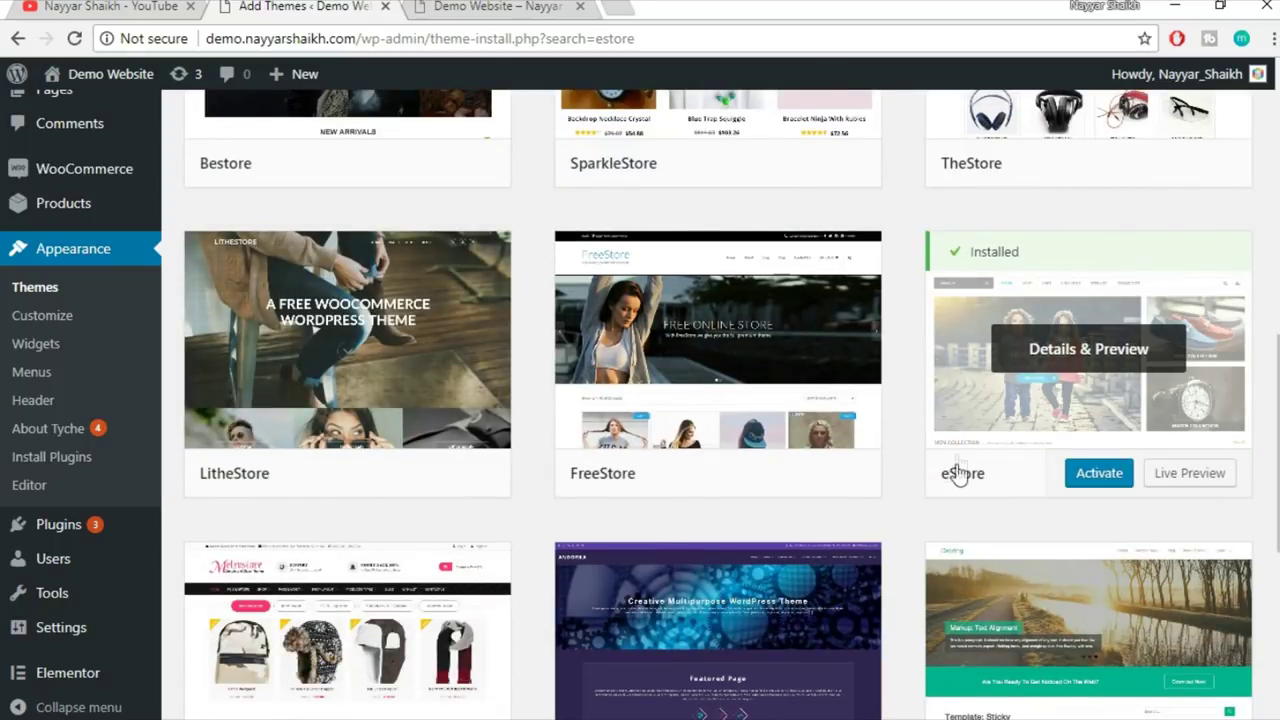
left_click(1106, 481)
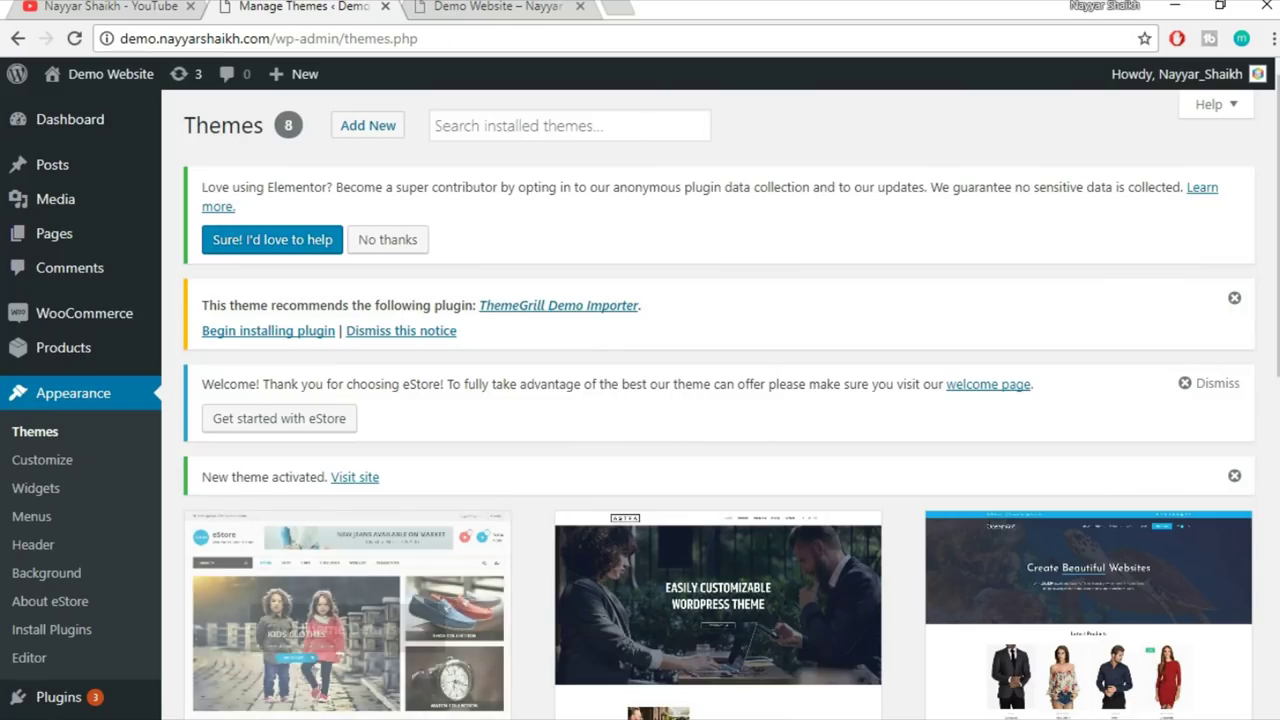
Step: Load the Demo Website home page in eStore, scroll through it, and go to SHOP
left_click(411, 659)
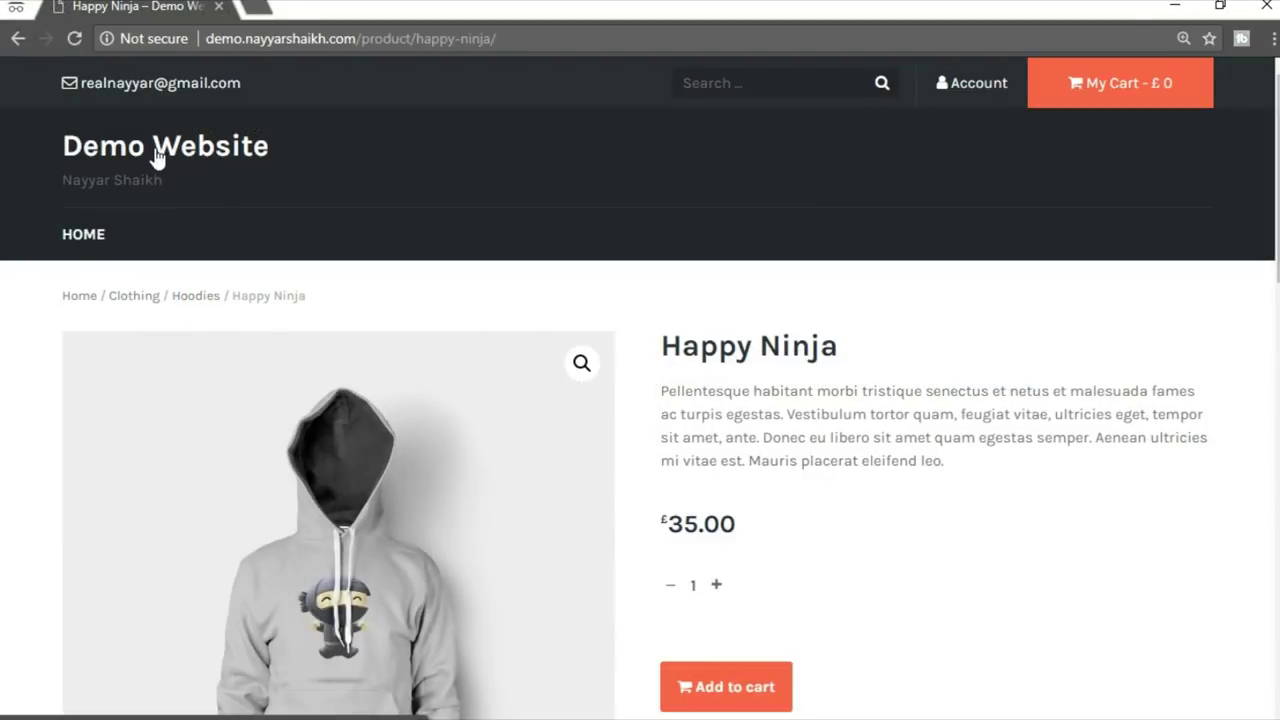
left_click(157, 150)
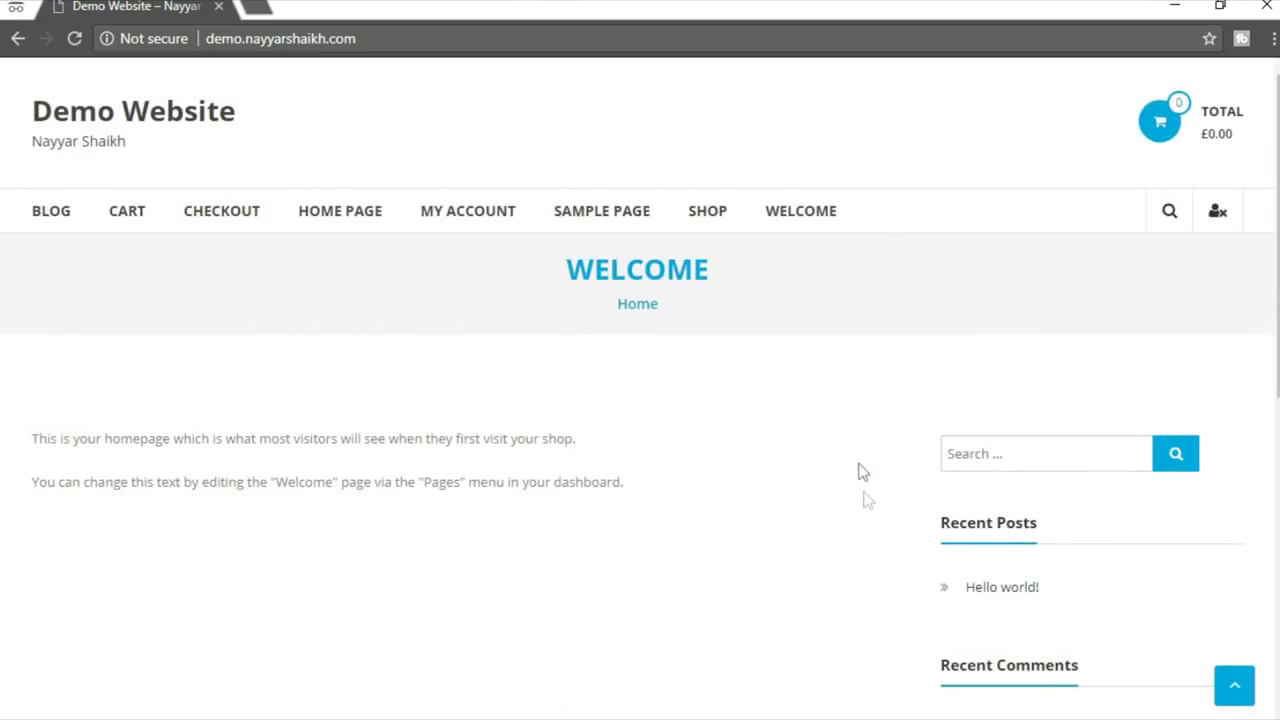
scroll(866, 500, "down", 6)
scroll(868, 500, "up", 7)
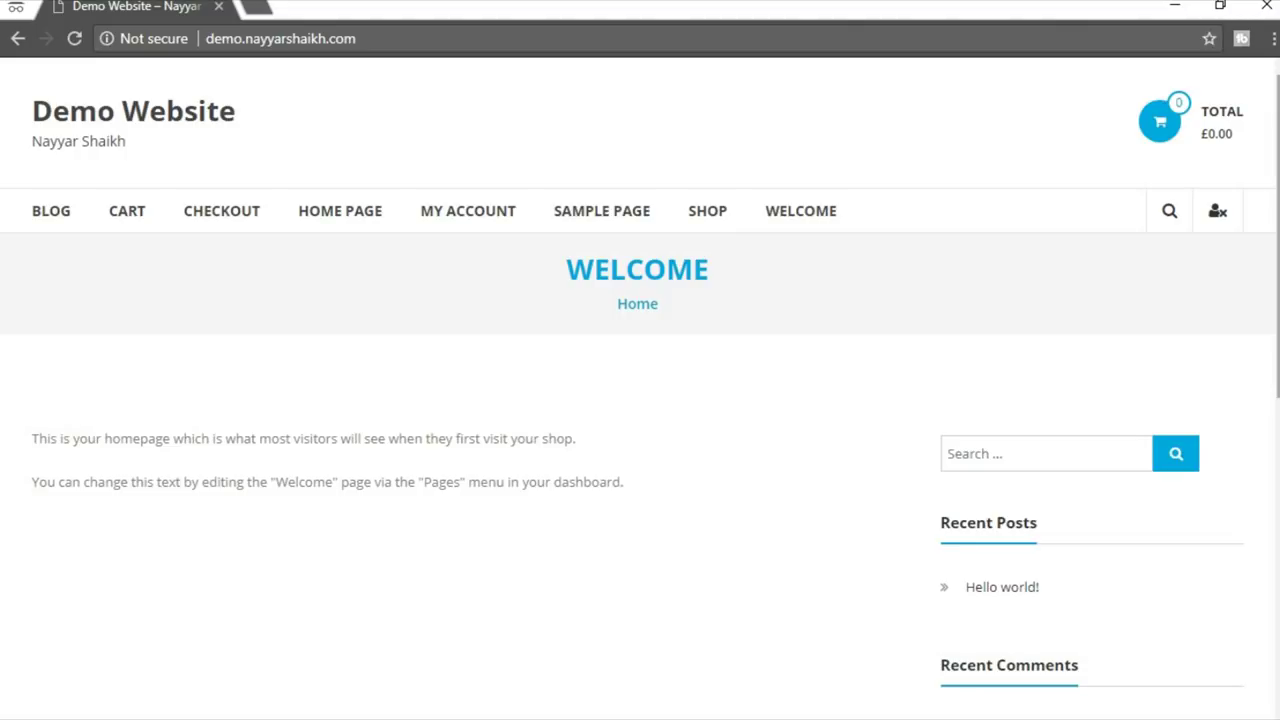
scroll(748, 140, "down", 8)
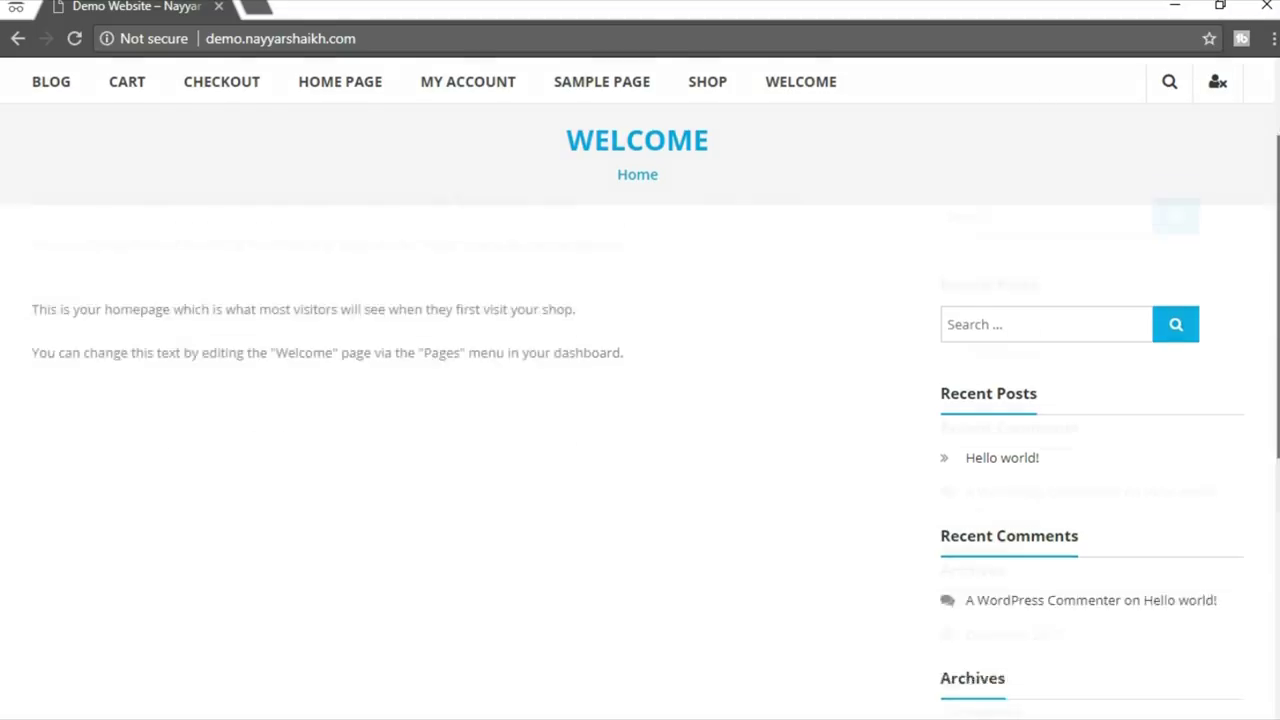
scroll(748, 140, "up", 8)
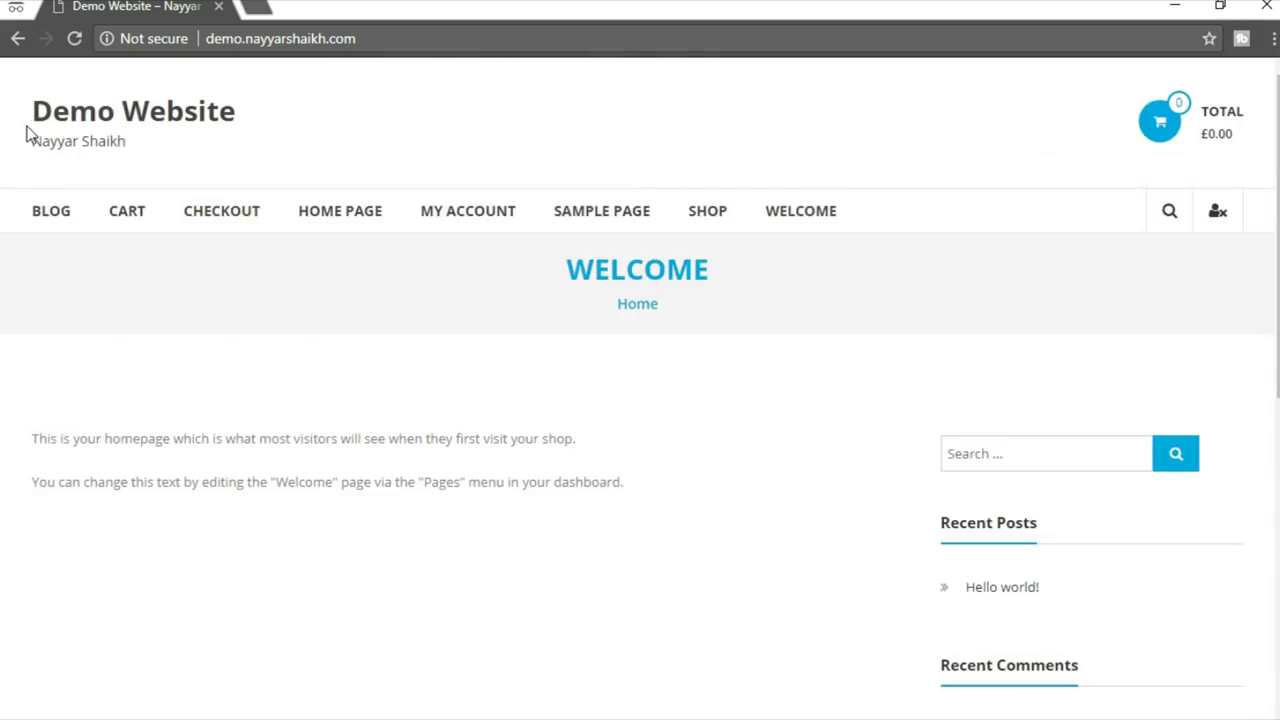
mouse_move(1157, 122)
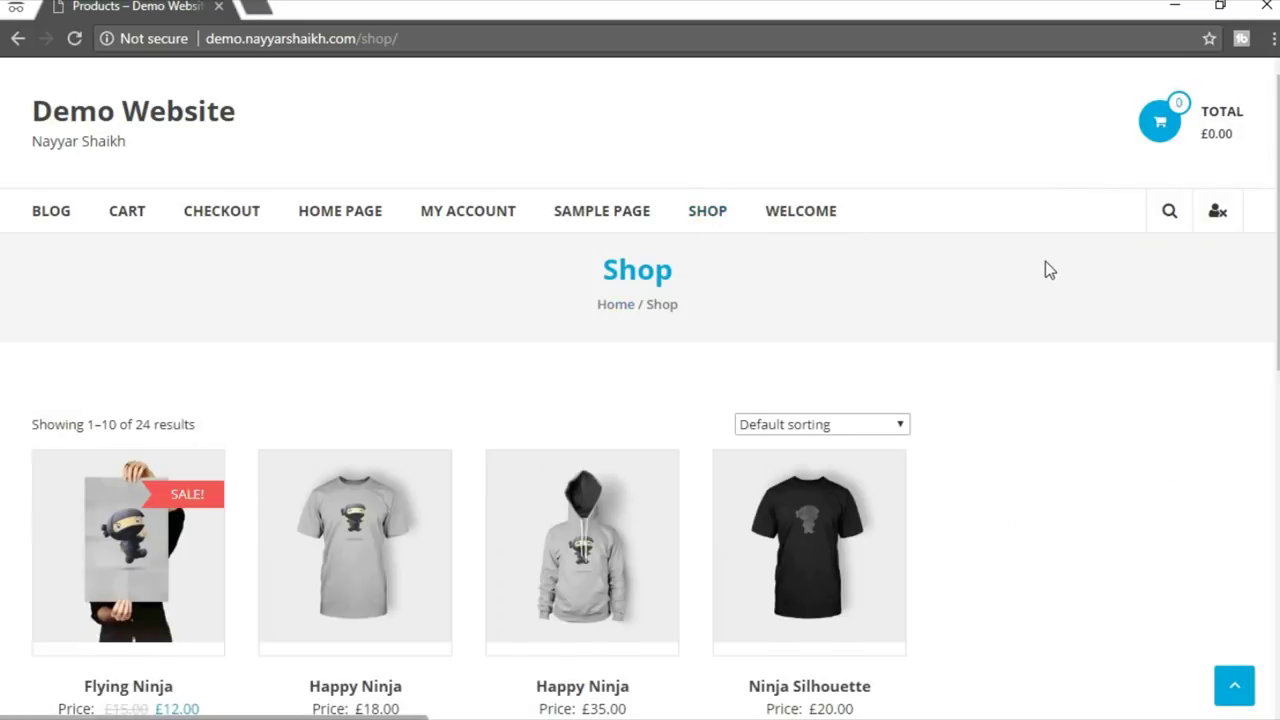
scroll(1045, 268, "down", 2)
Step: Browse the eStore shop listing and open the Ninja Silhouette product page
scroll(1045, 262, "down", 1)
scroll(1015, 104, "down", 1)
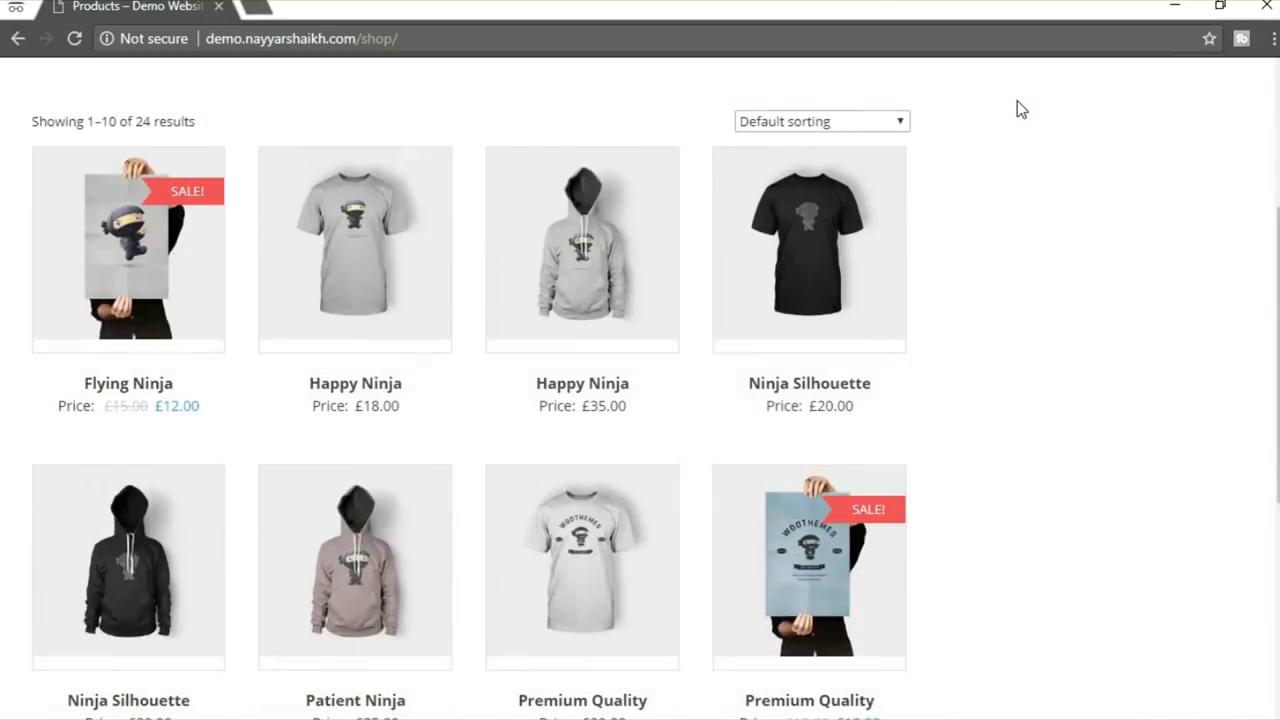
mouse_move(800, 195)
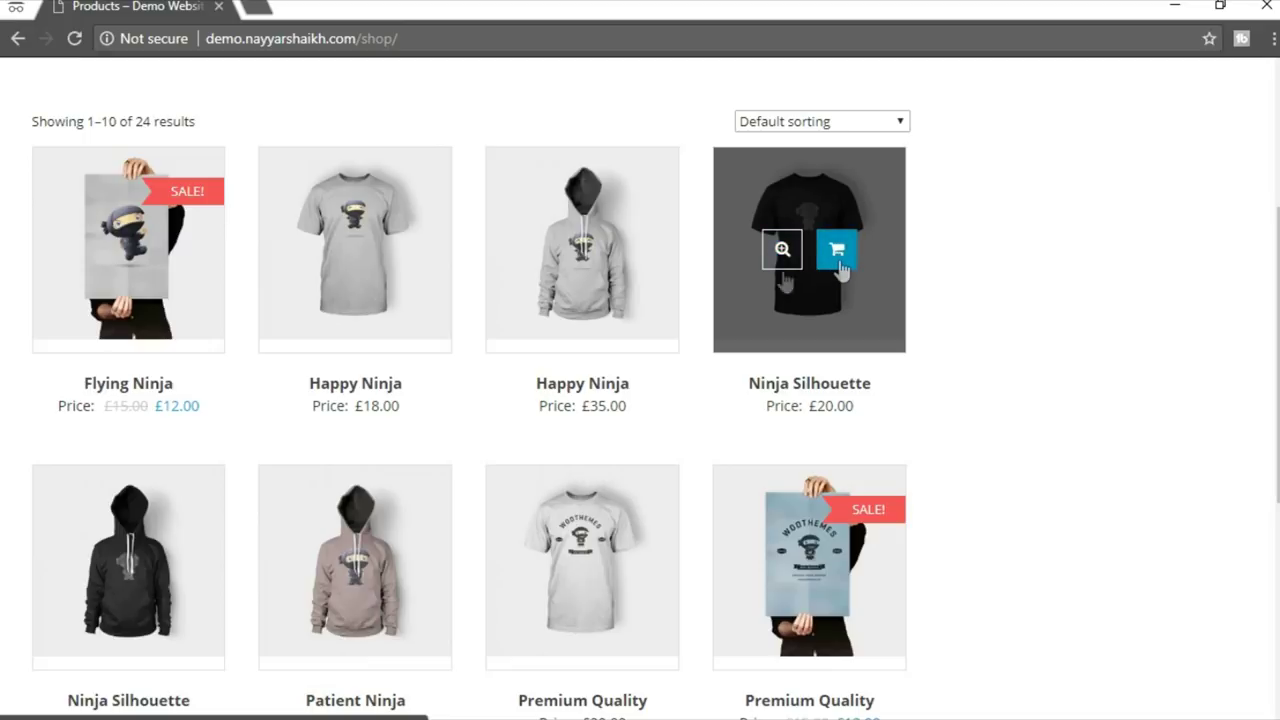
mouse_move(335, 265)
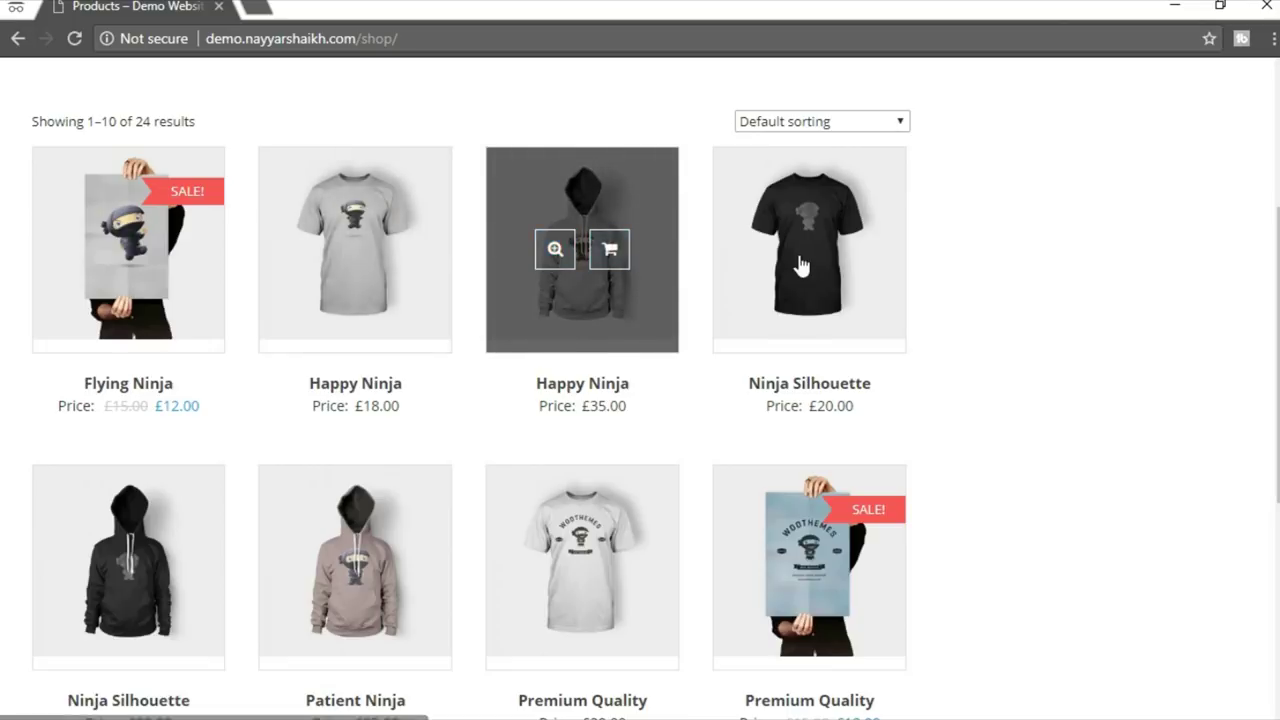
mouse_move(804, 270)
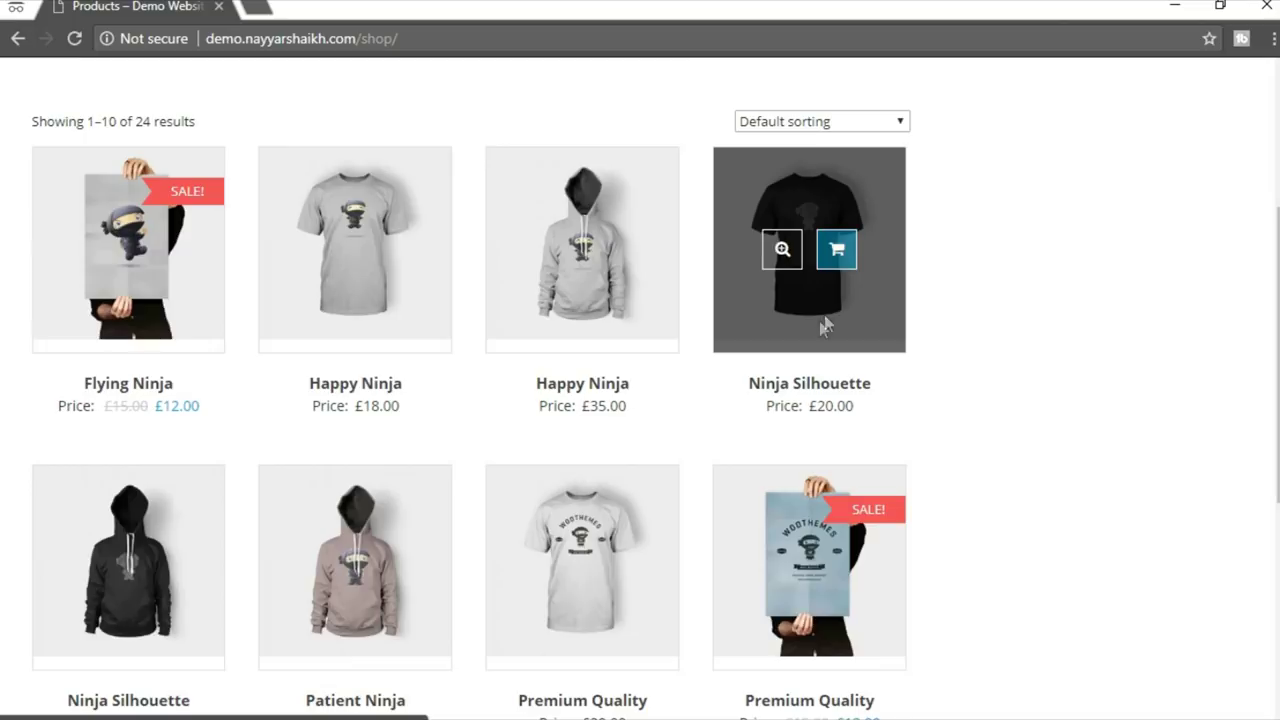
left_click(813, 388)
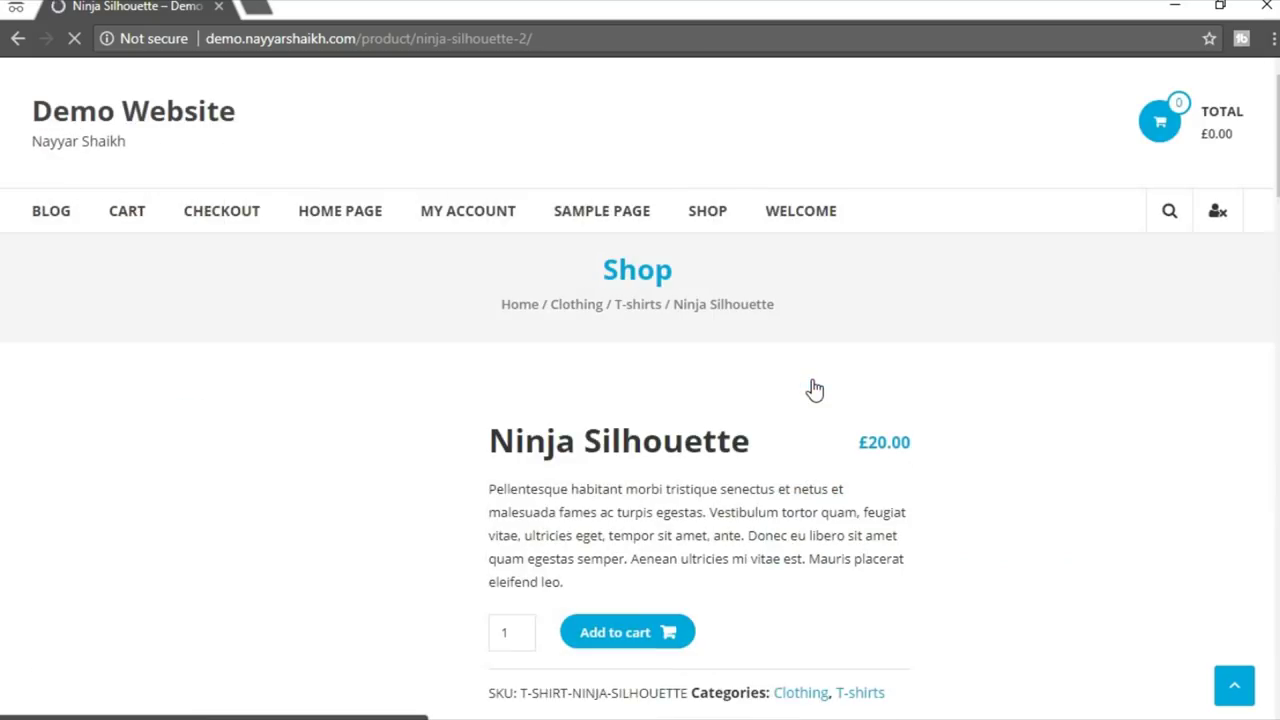
Step: View the Reviews and Description panels and Related Products, then jump back to the top
scroll(966, 371, "down", 1)
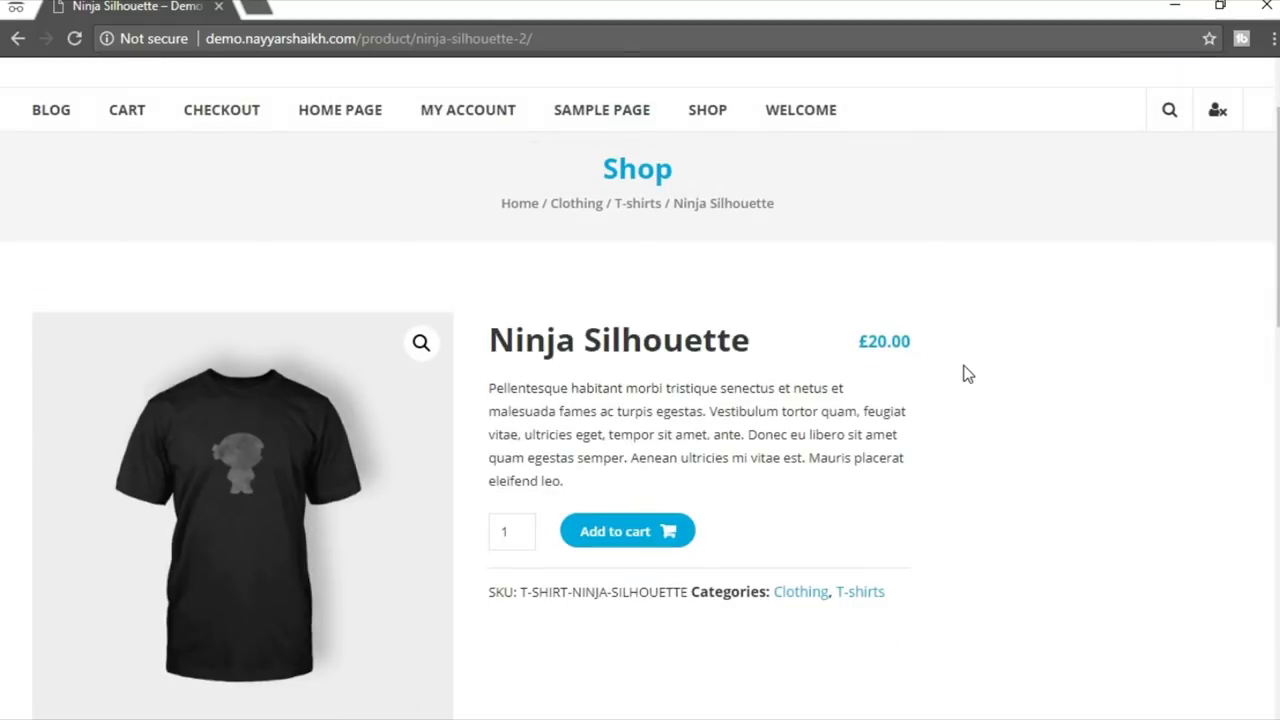
scroll(967, 373, "down", 2)
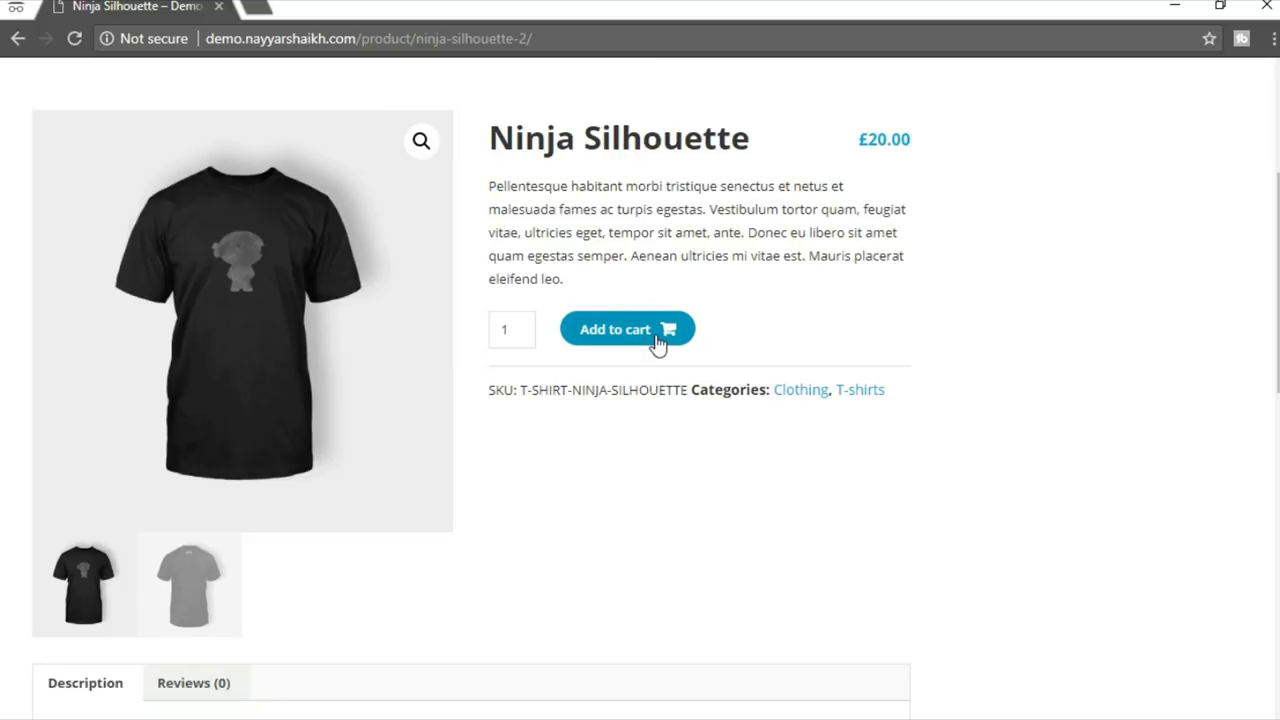
scroll(698, 477, "down", 3)
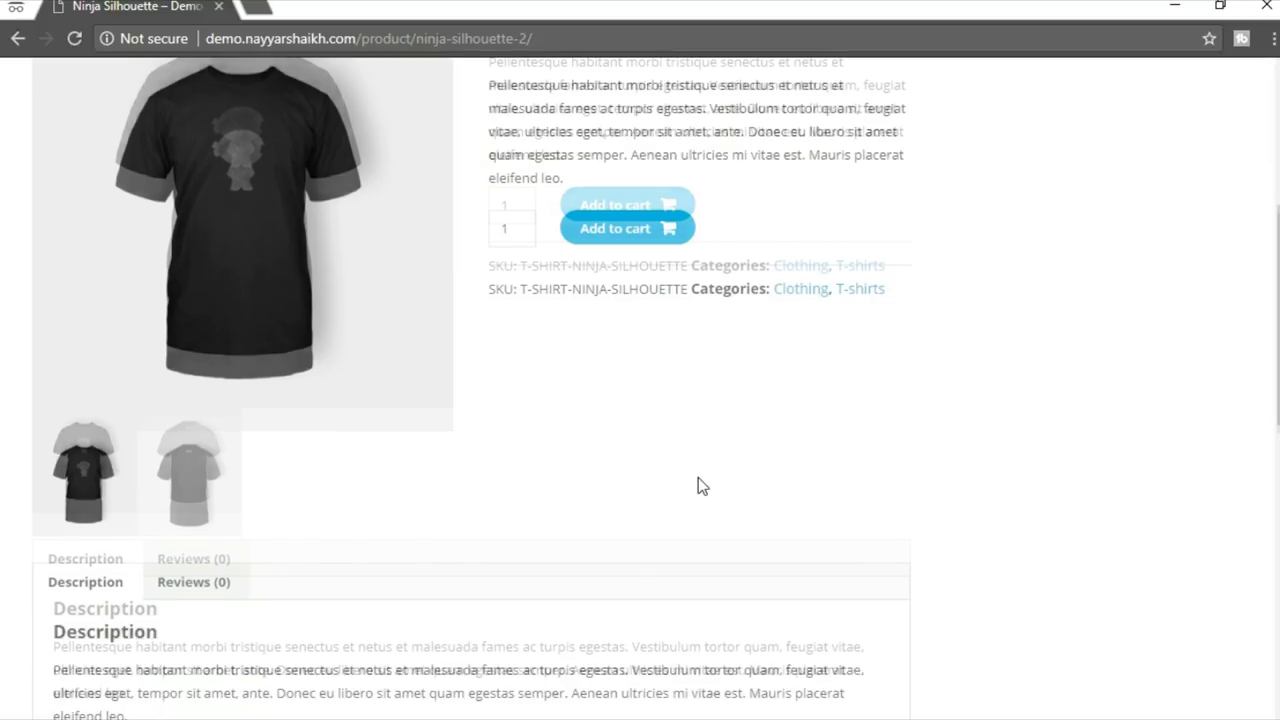
left_click(192, 382)
left_click(86, 386)
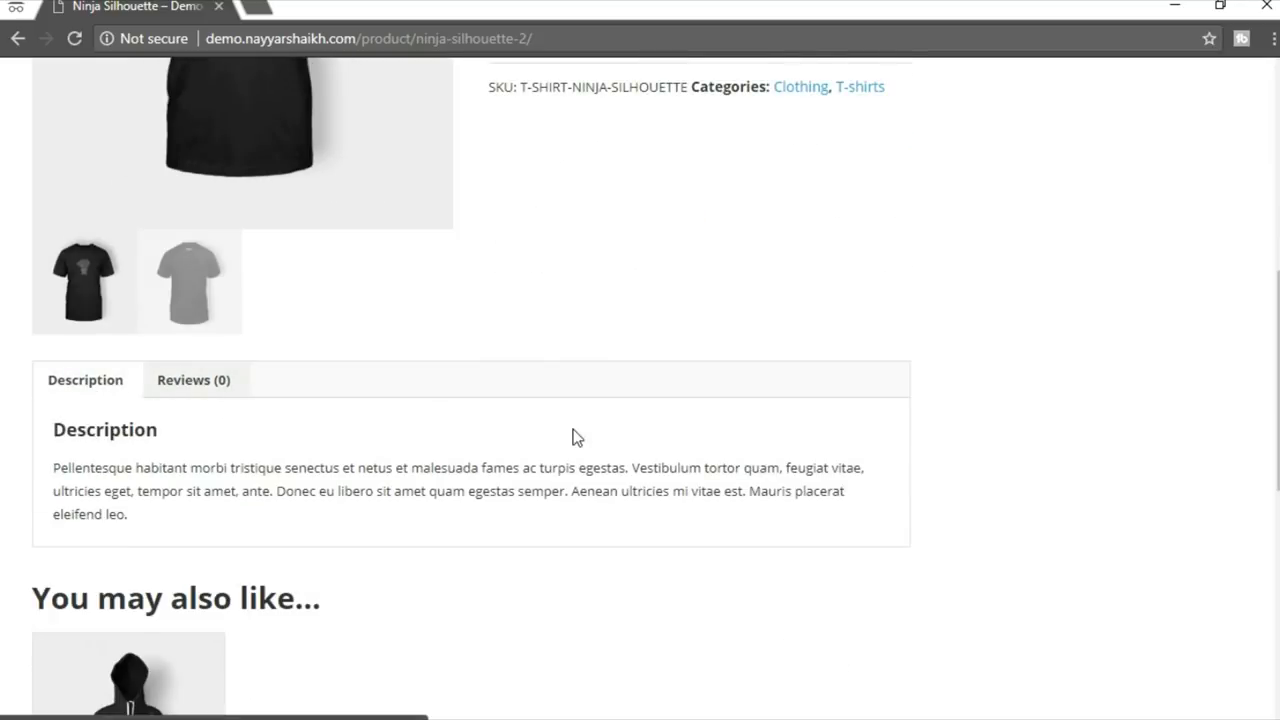
scroll(574, 437, "down", 2)
scroll(574, 437, "down", 5)
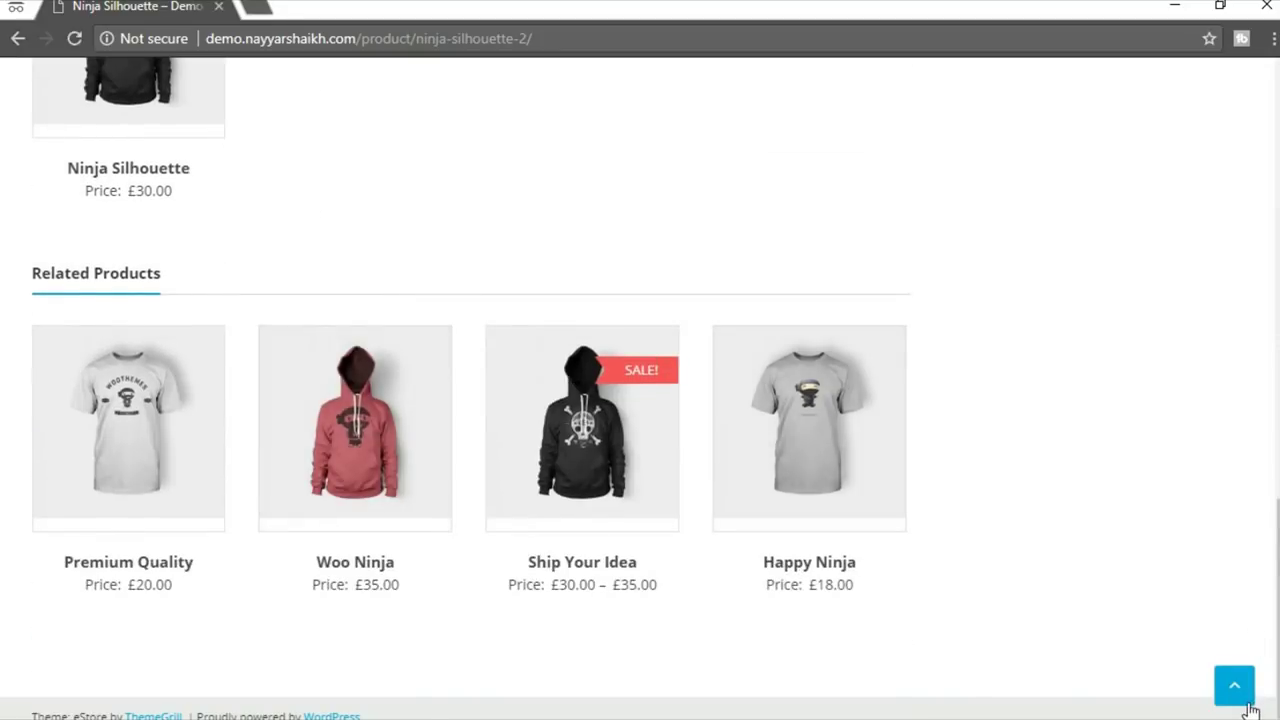
left_click(1237, 697)
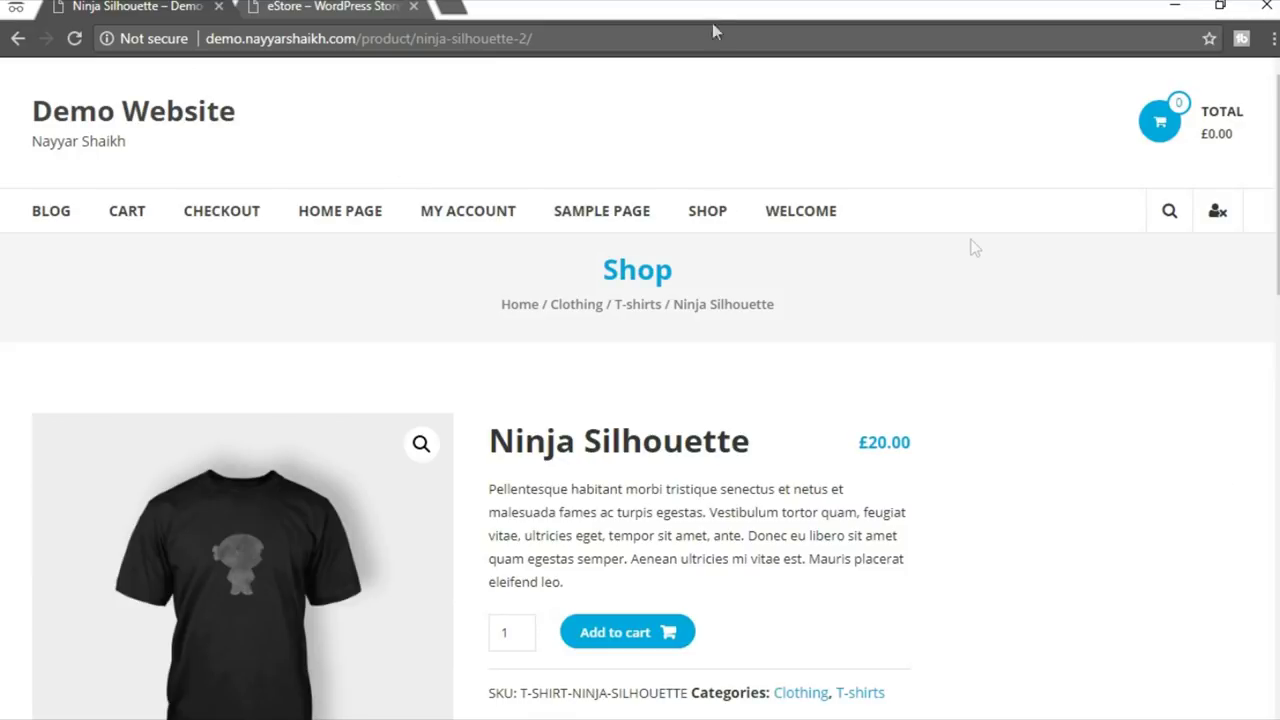
Step: Scroll through the official eStore demo homepage, then return to the WordPress Themes admin window
left_click(322, 6)
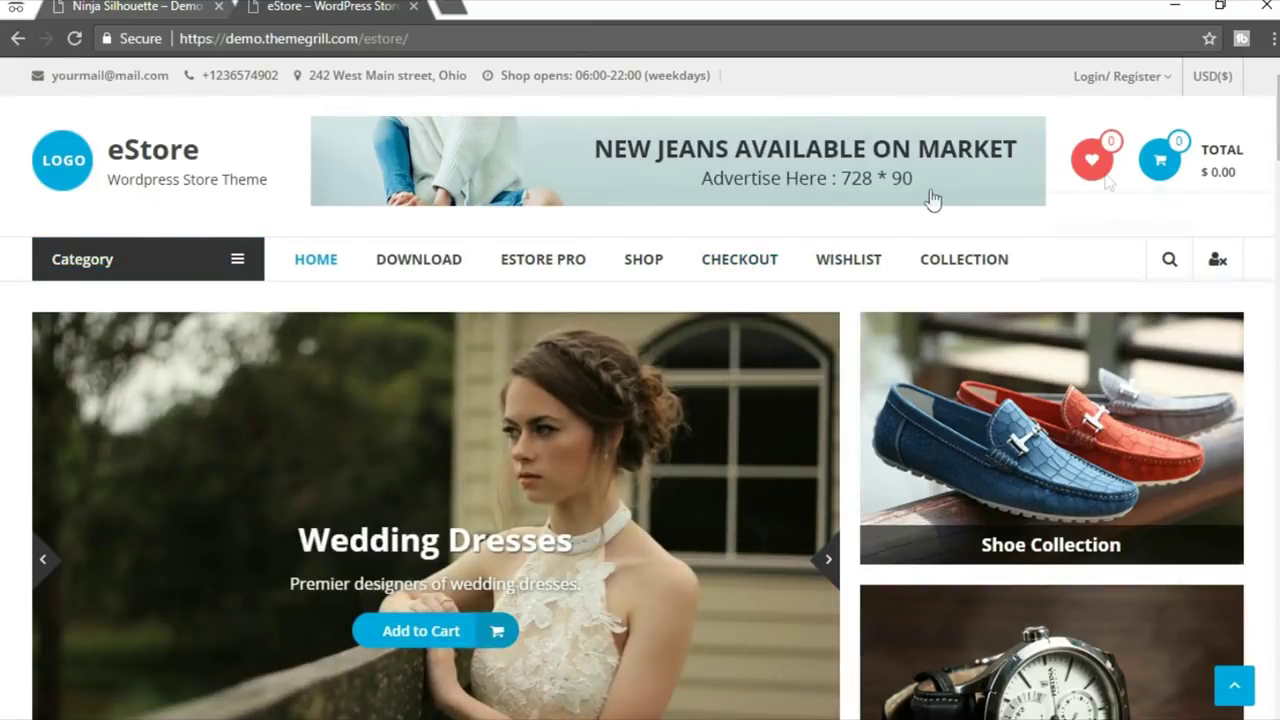
mouse_move(1160, 175)
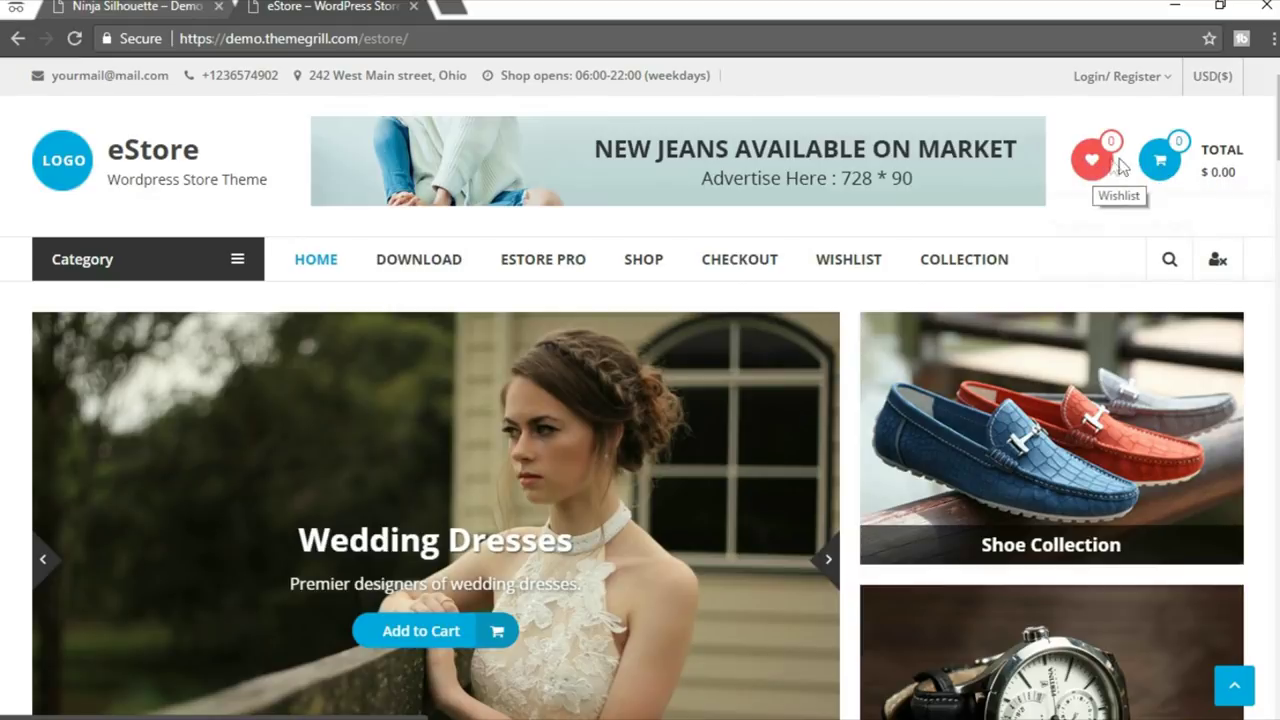
scroll(640, 400, "down", 4)
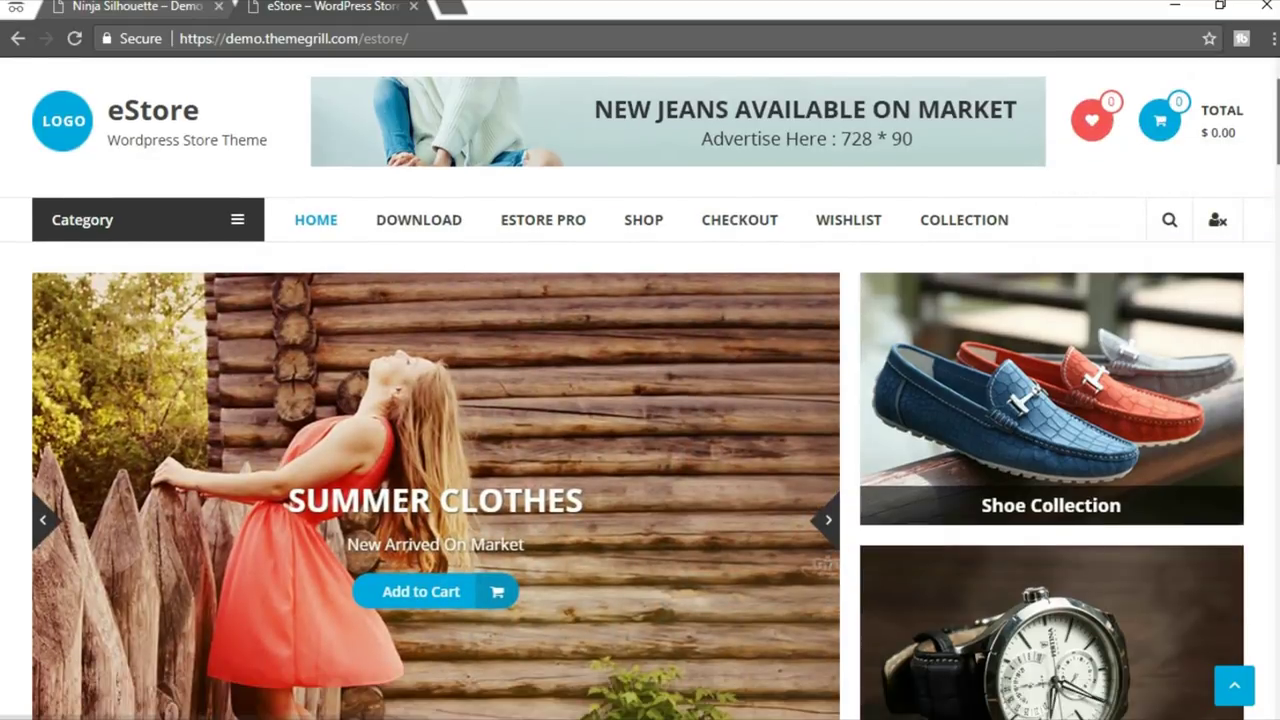
scroll(640, 400, "down", 4)
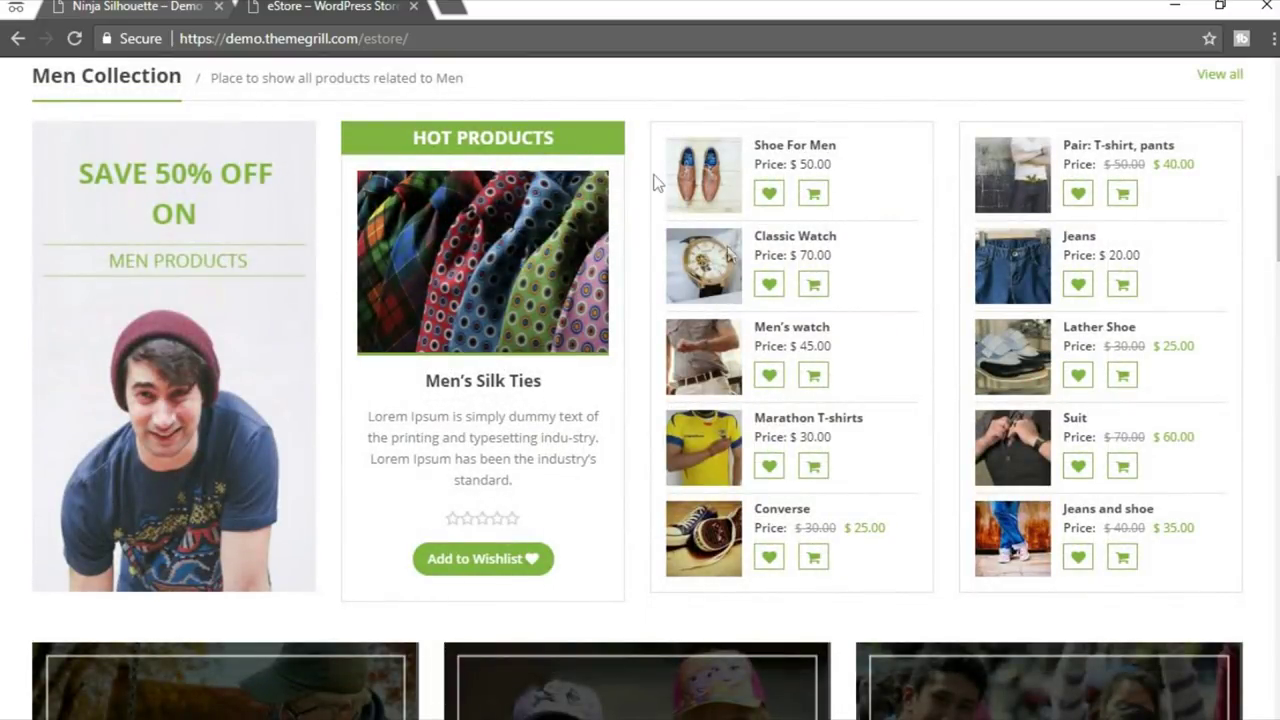
scroll(1268, 197, "down", 5)
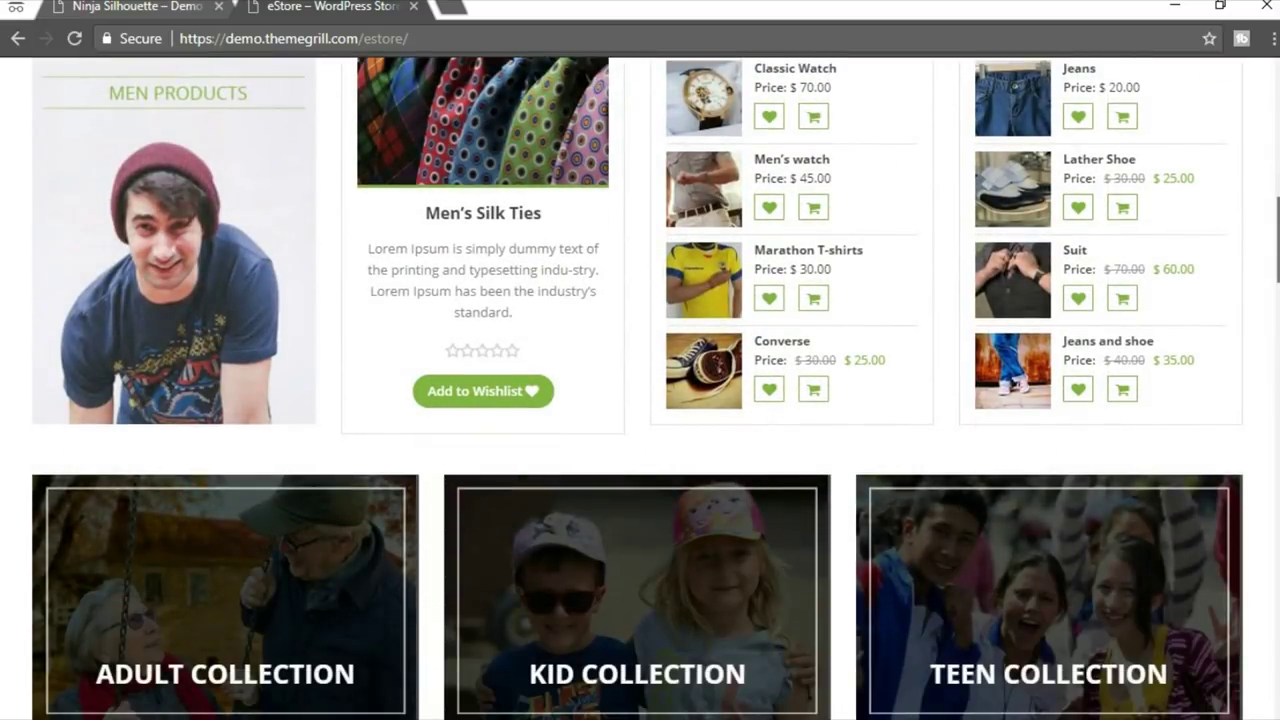
scroll(637, 388, "down", 4)
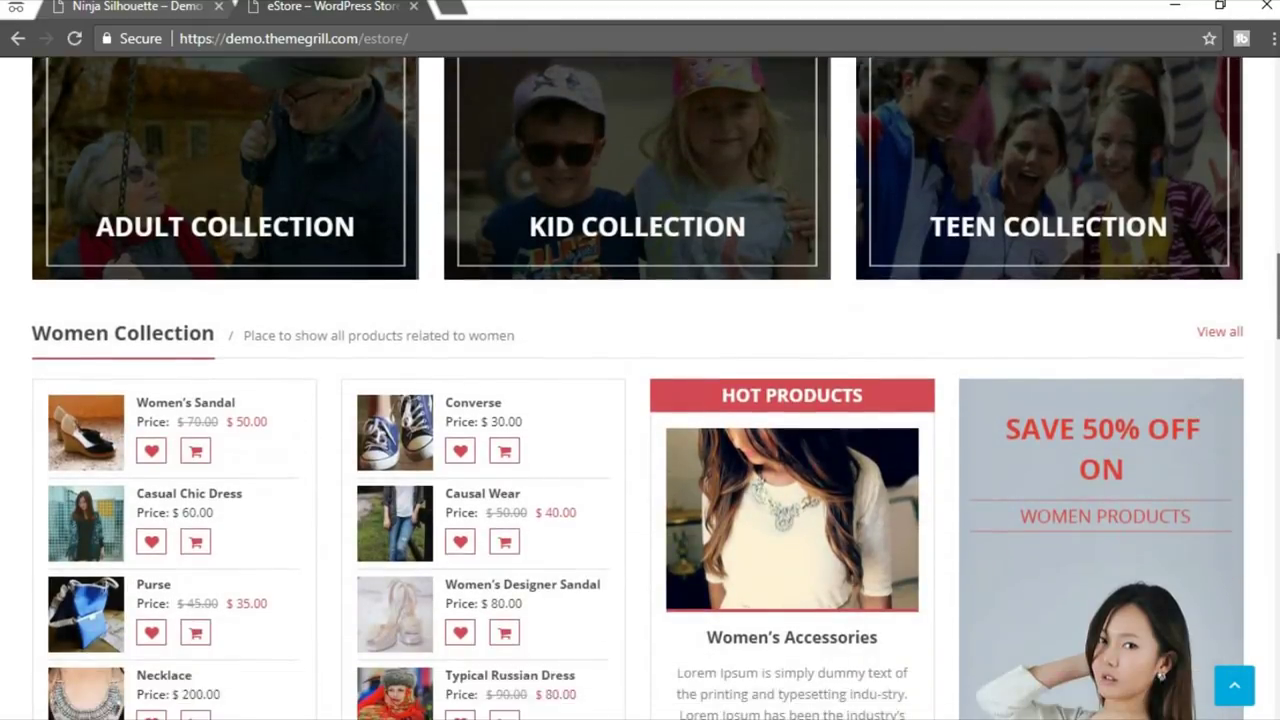
scroll(637, 388, "down", 3)
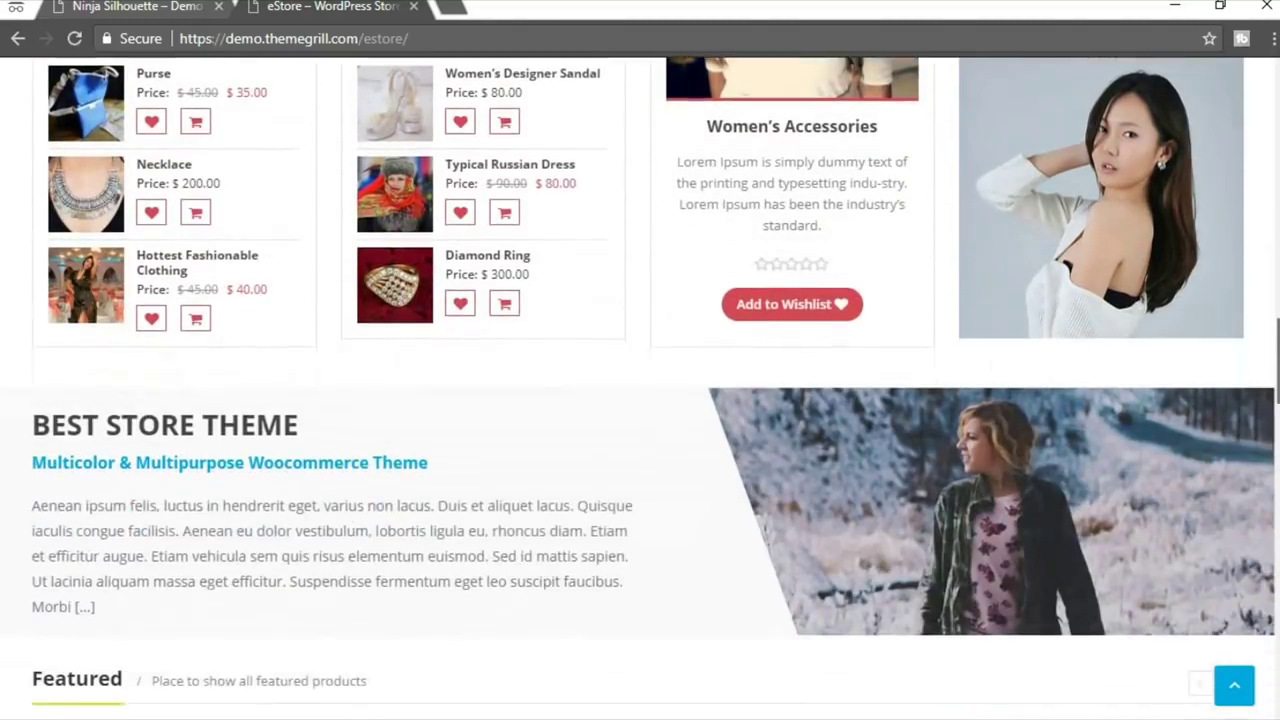
scroll(637, 388, "down", 3)
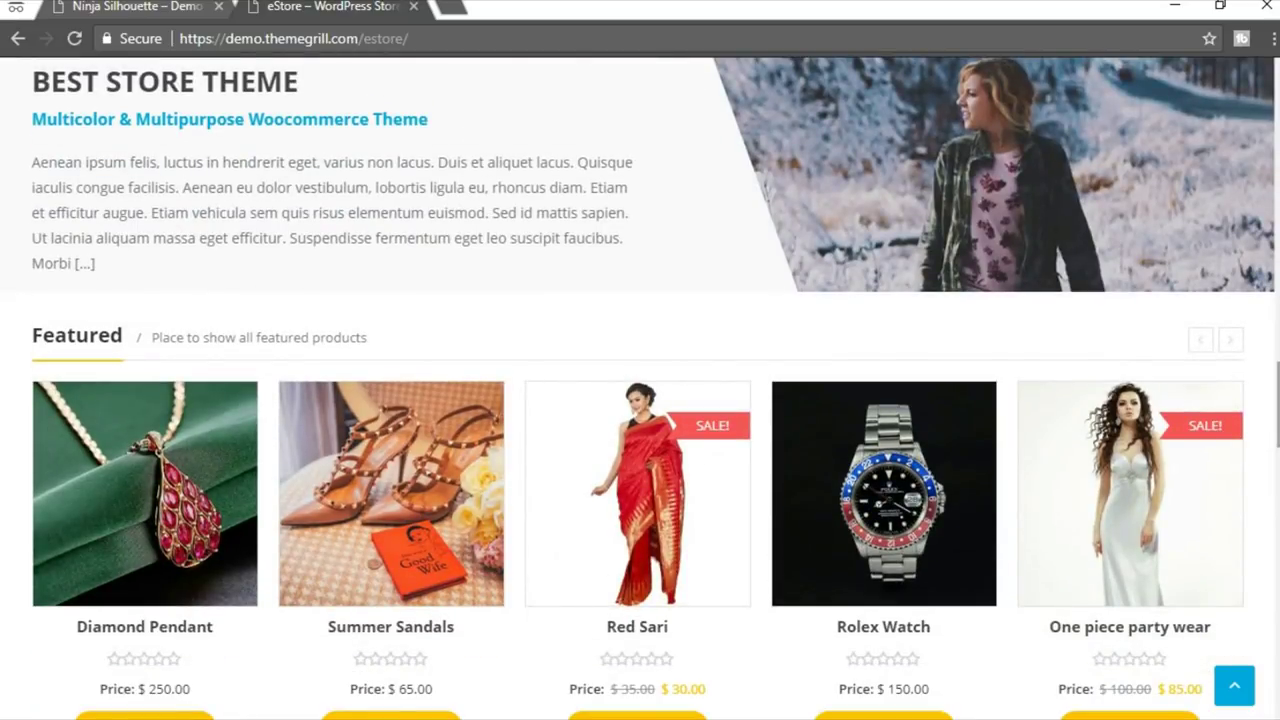
scroll(637, 388, "down", 15)
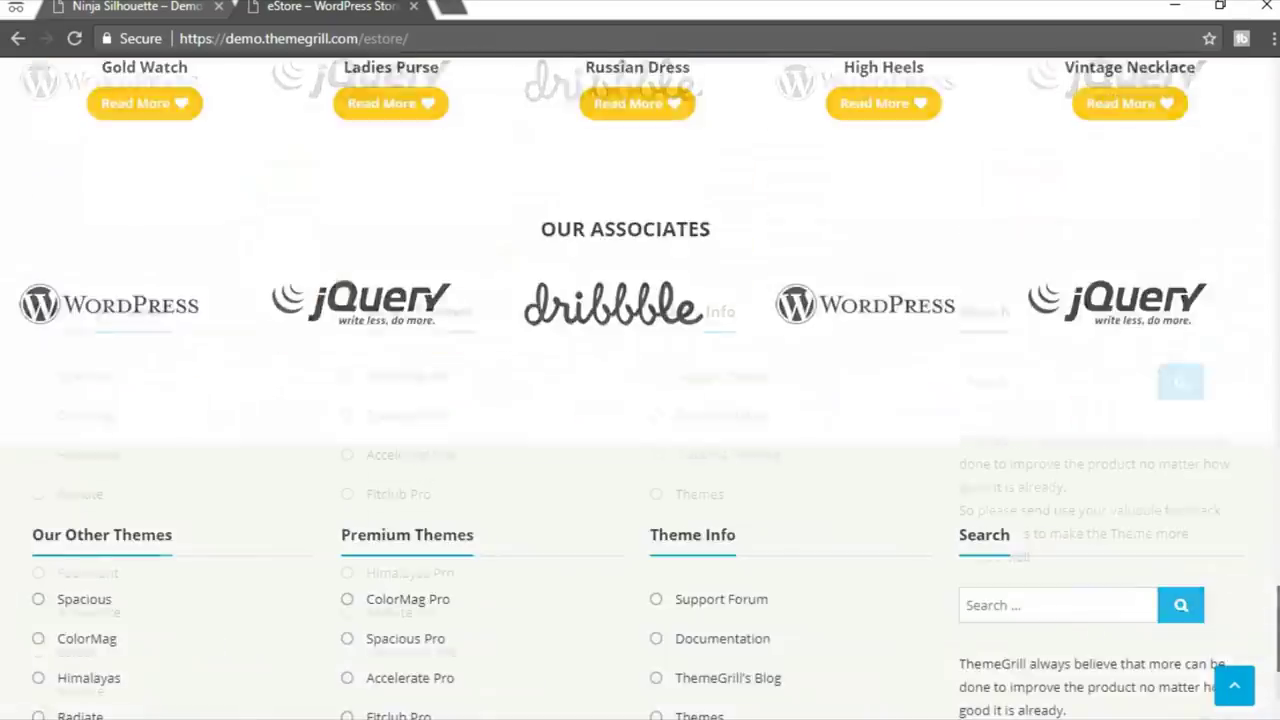
left_click_drag(1276, 640, 1249, 71)
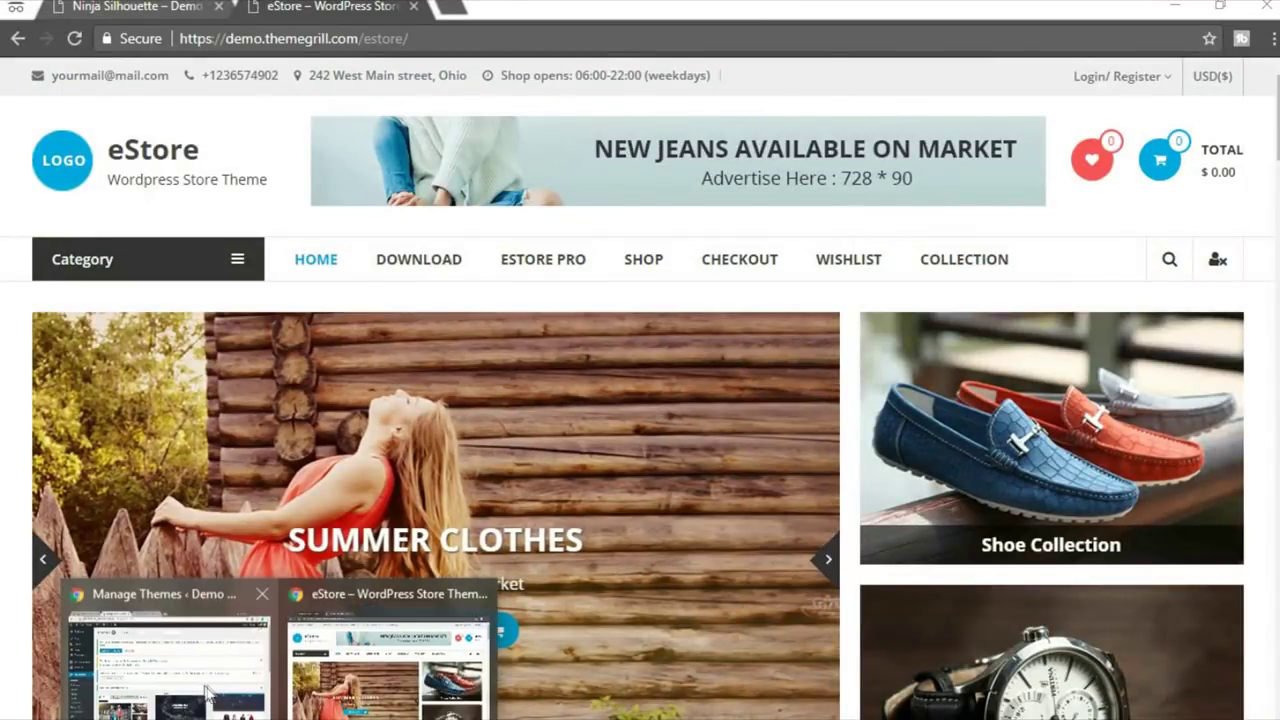
left_click(160, 650)
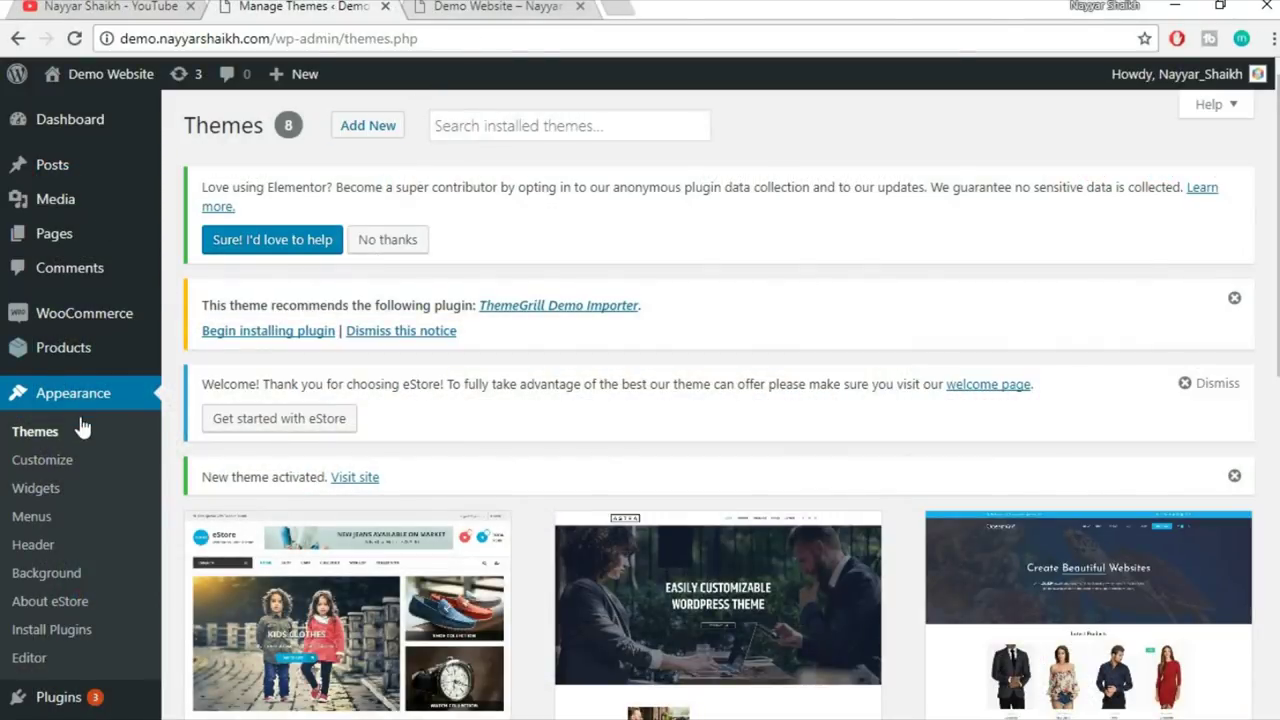
Step: Scroll the Available Widgets list down to the TG widgets, then switch to the eStore demo
scroll(80, 428, "down", 1)
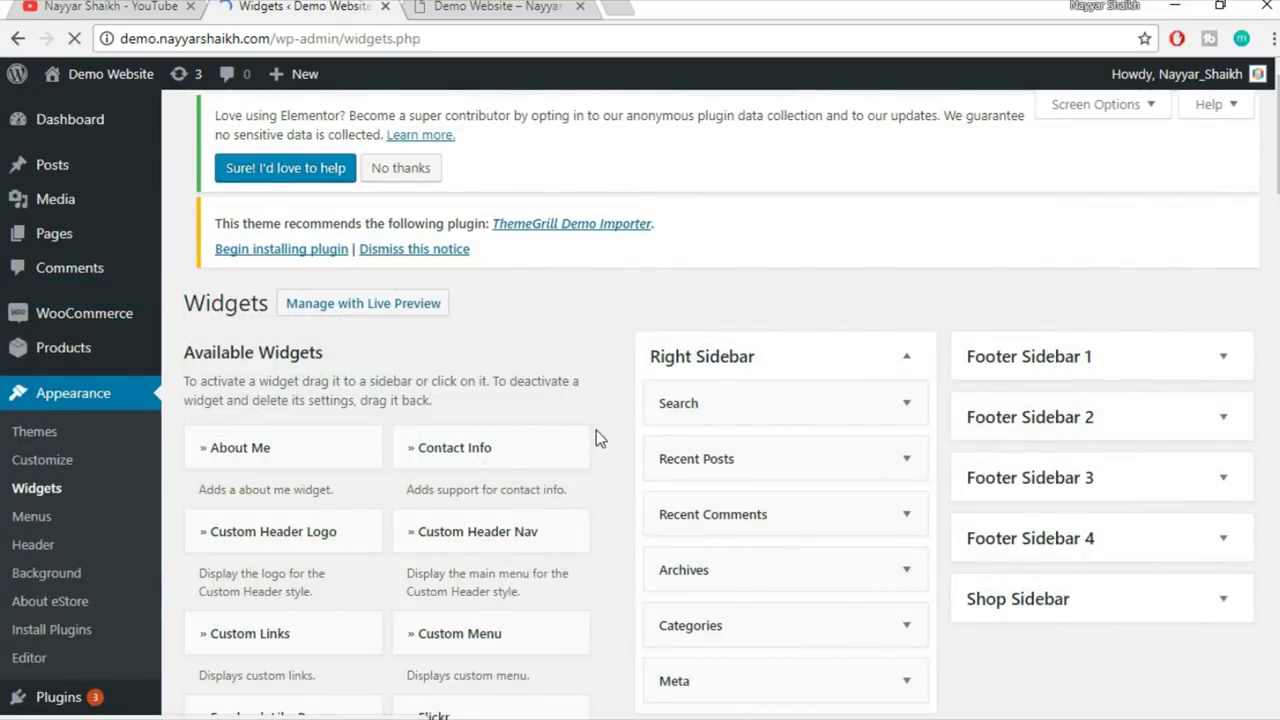
scroll(598, 438, "down", 15)
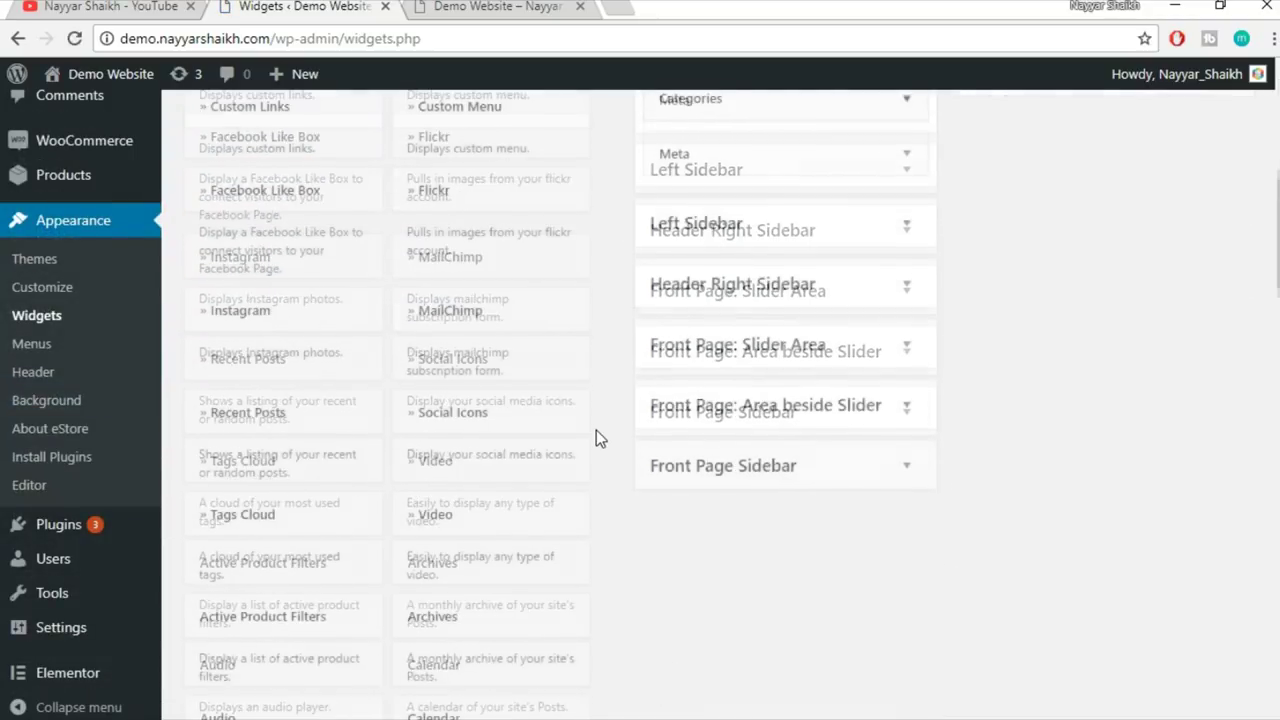
scroll(597, 438, "down", 10)
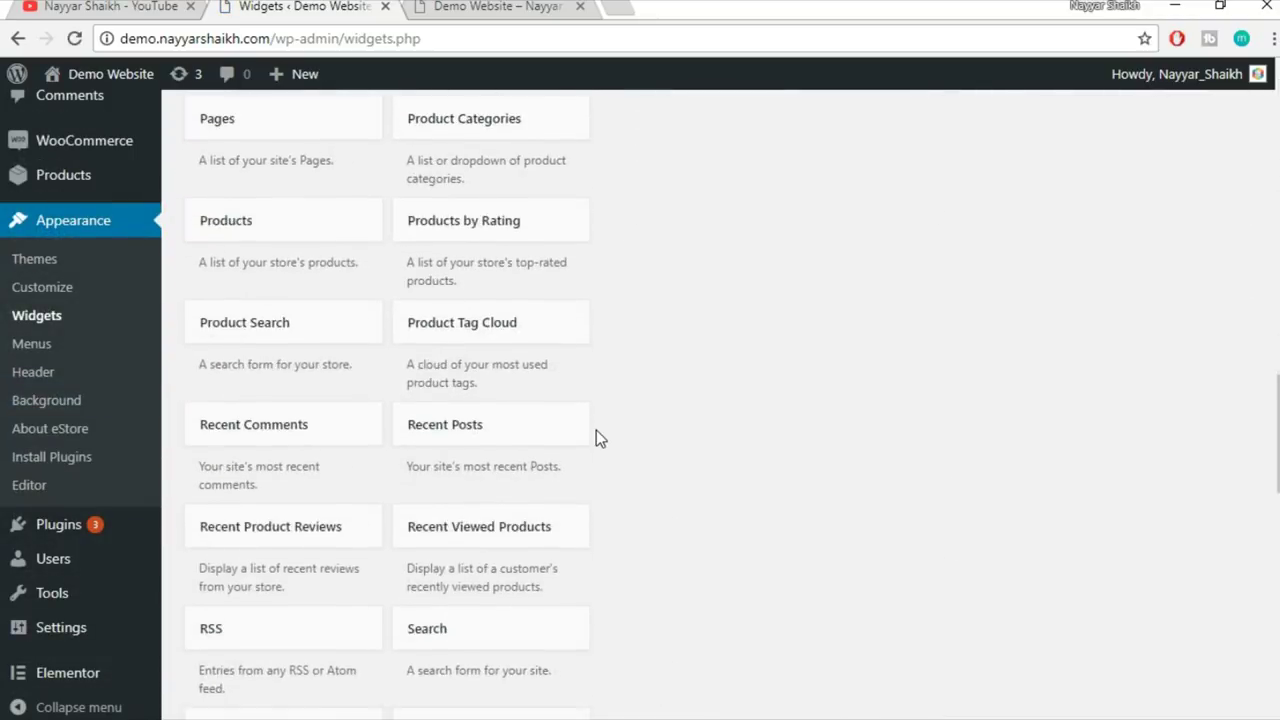
scroll(596, 438, "down", 2)
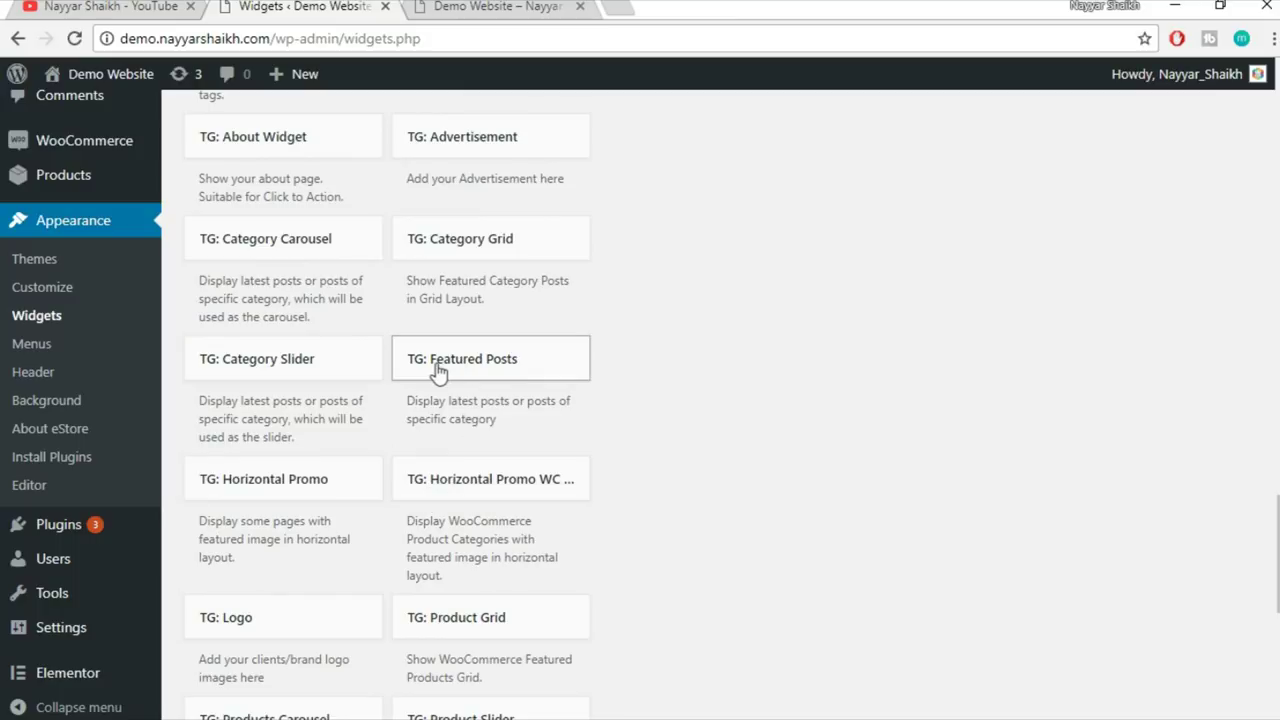
scroll(616, 375, "down", 1)
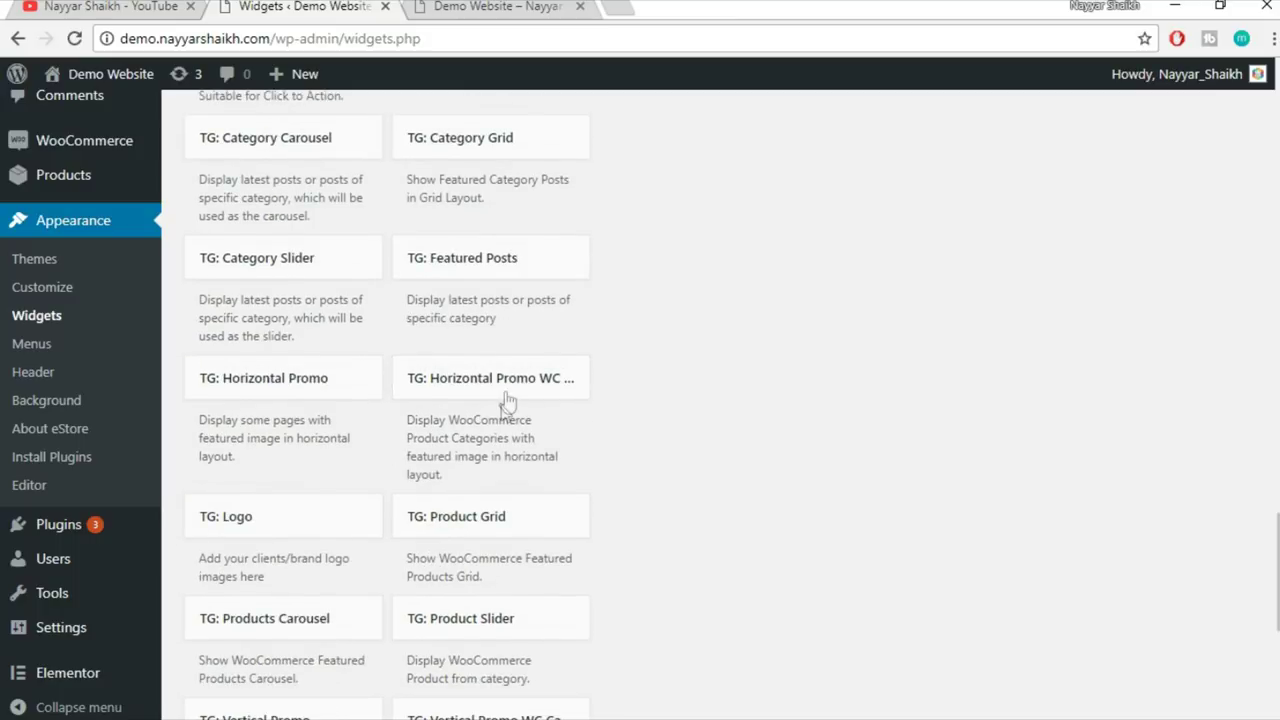
scroll(690, 378, "down", 2)
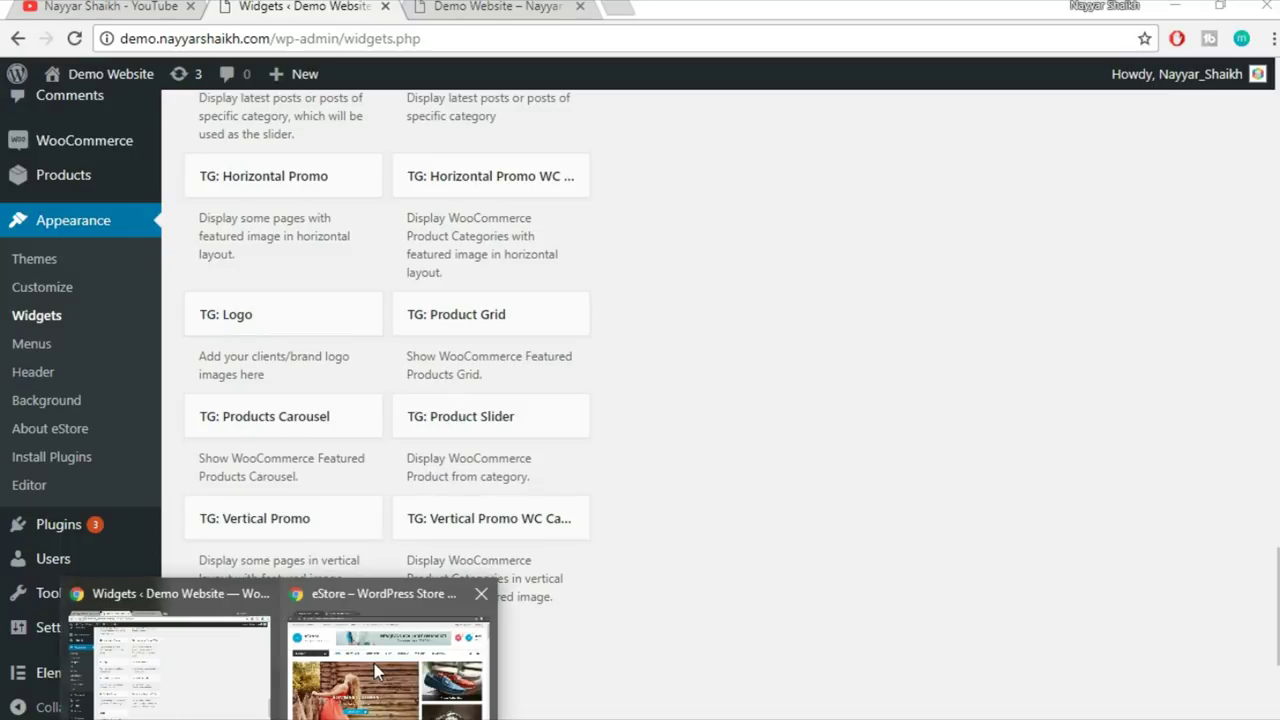
left_click(374, 663)
scroll(894, 457, "down", 6)
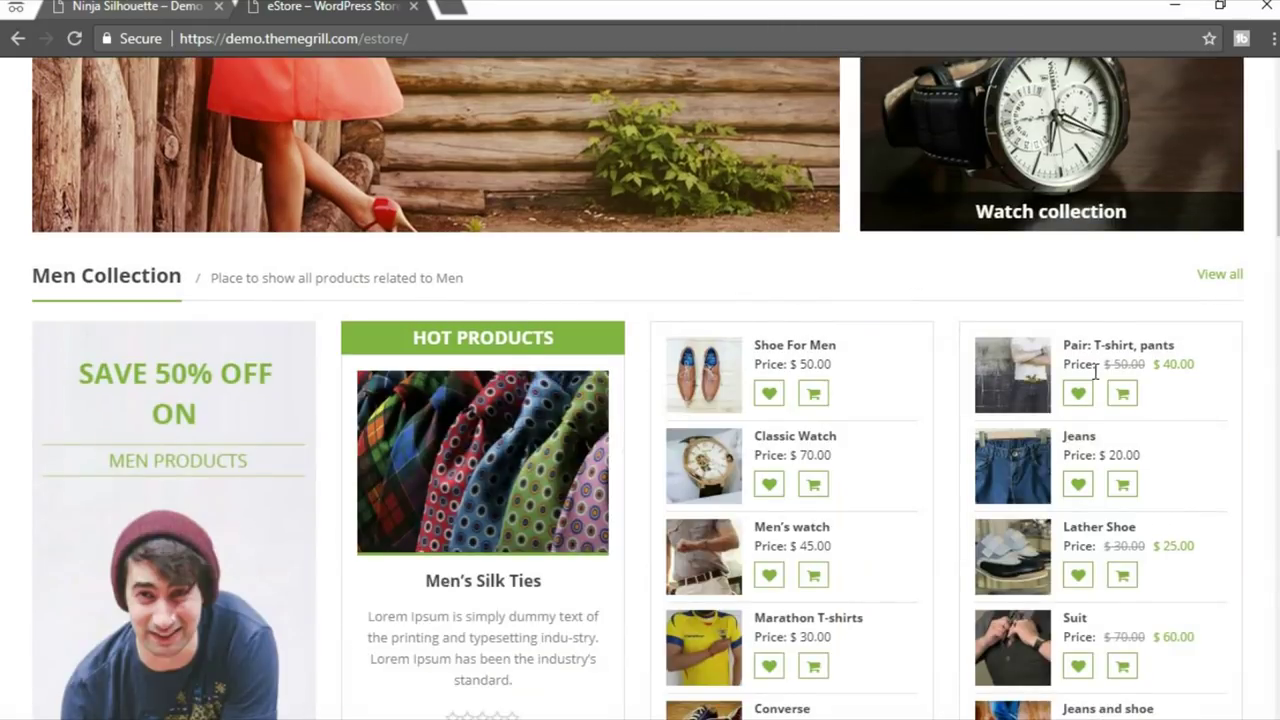
Step: Scroll the eStore demo down and back up, then return to the WordPress admin window
scroll(575, 290, "down", 2)
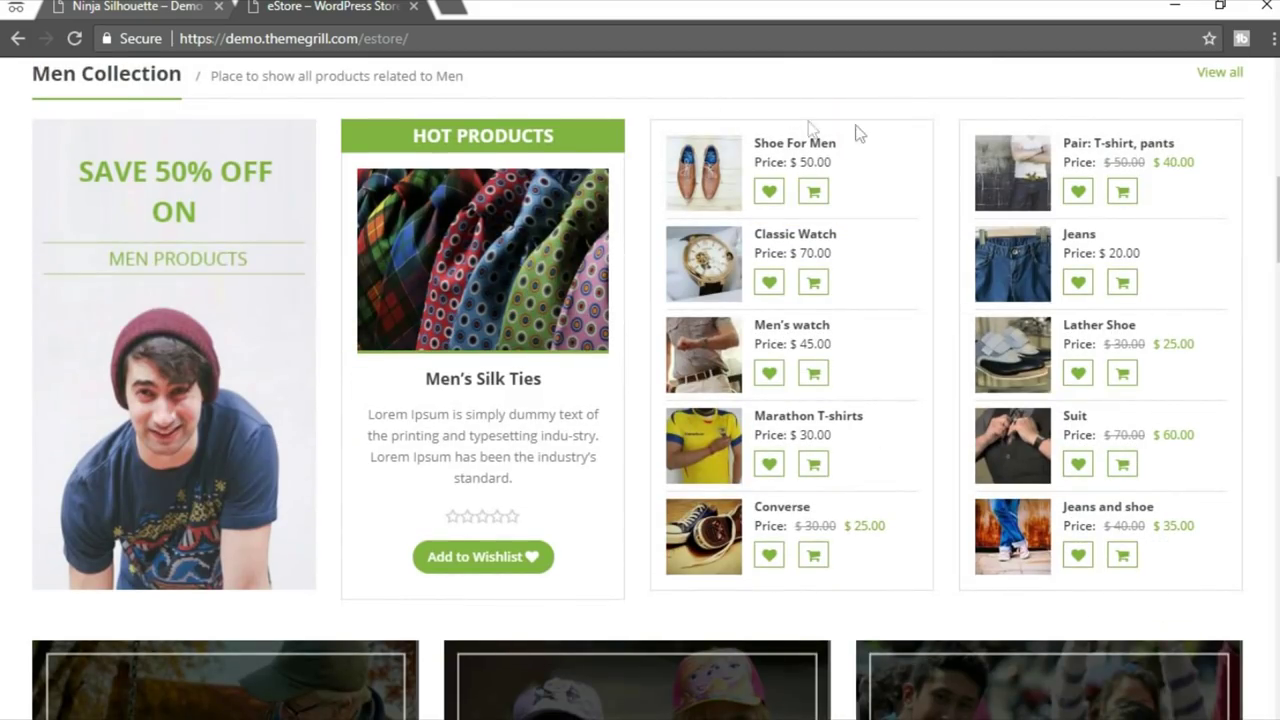
scroll(906, 381, "up", 8)
scroll(964, 340, "down", 4)
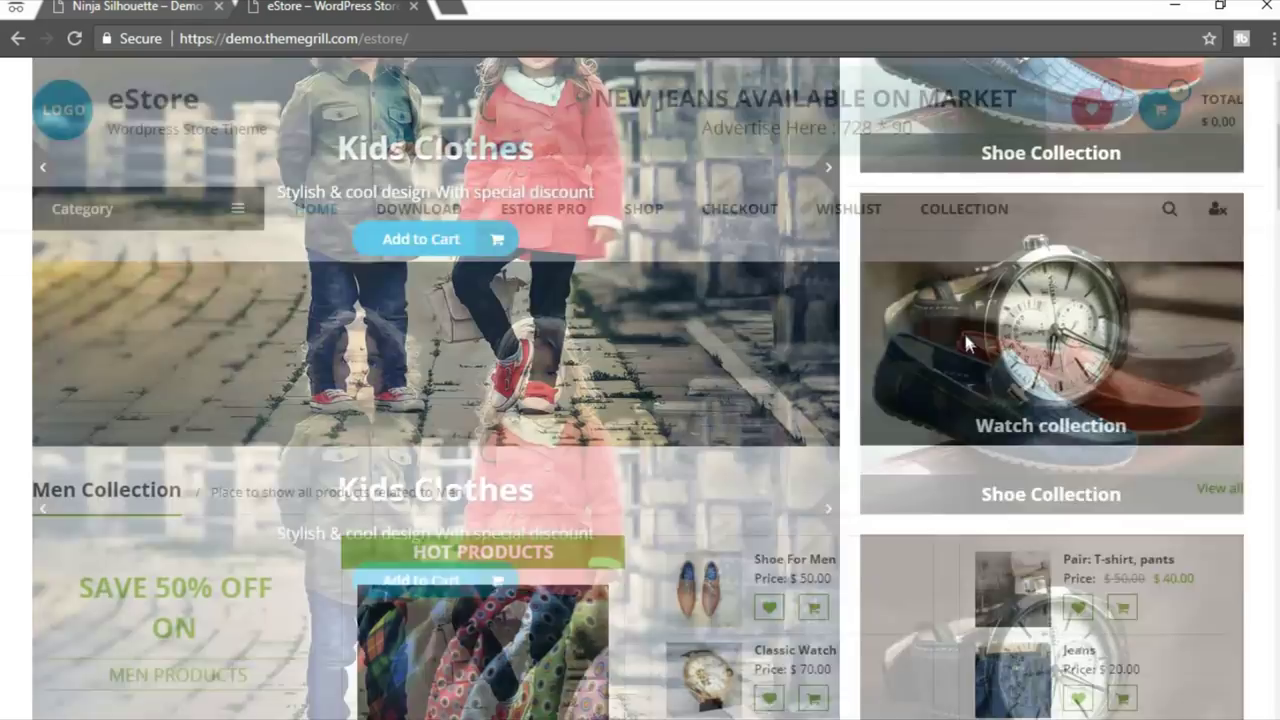
scroll(964, 340, "down", 20)
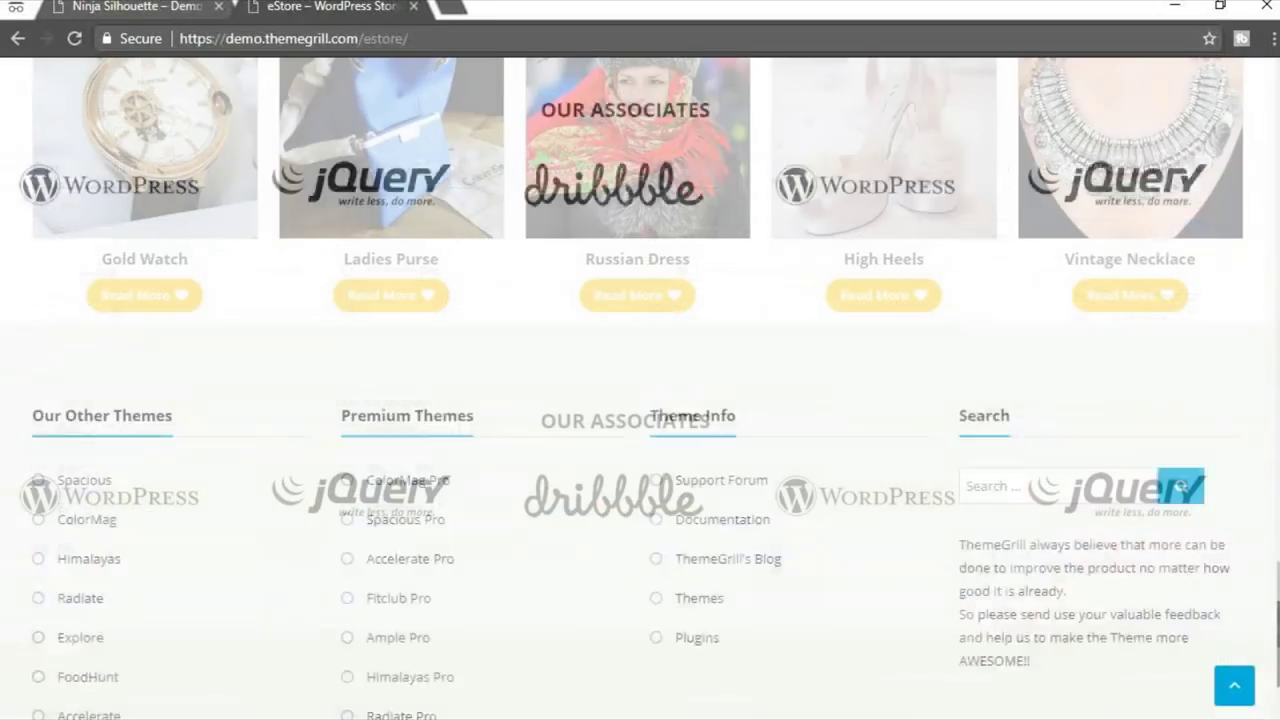
left_click_drag(1276, 610, 1276, 84)
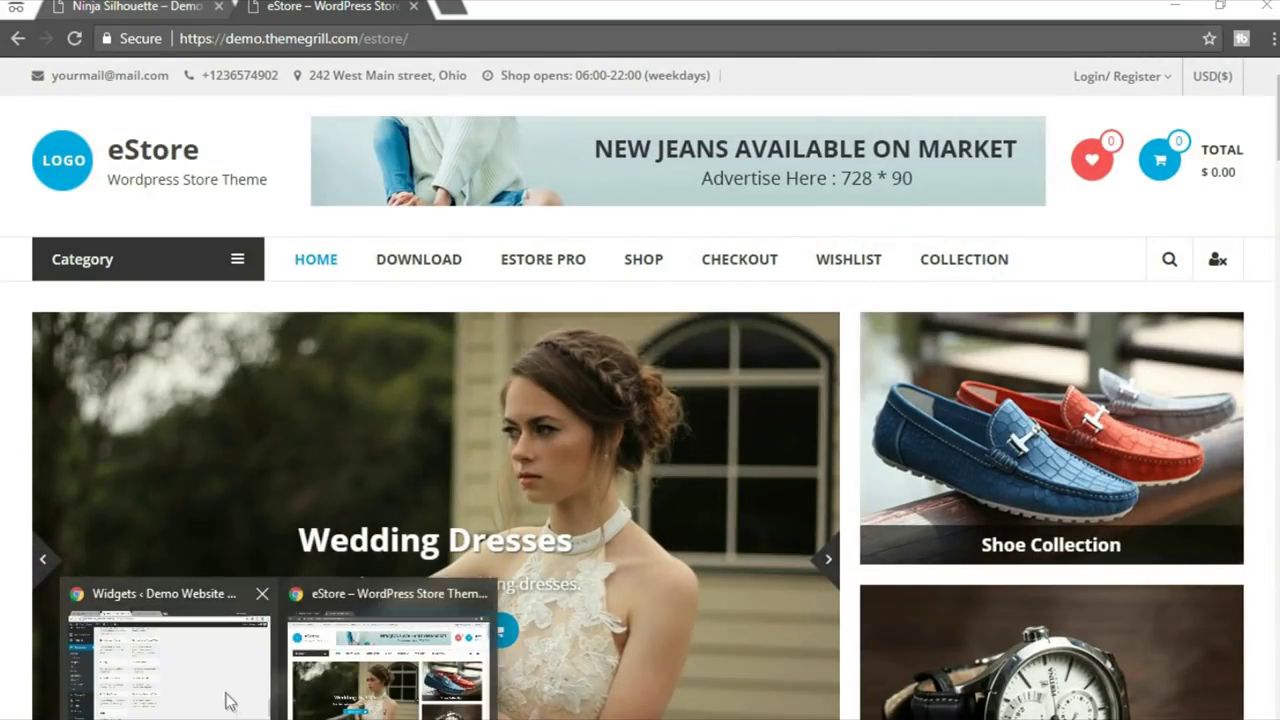
left_click(230, 698)
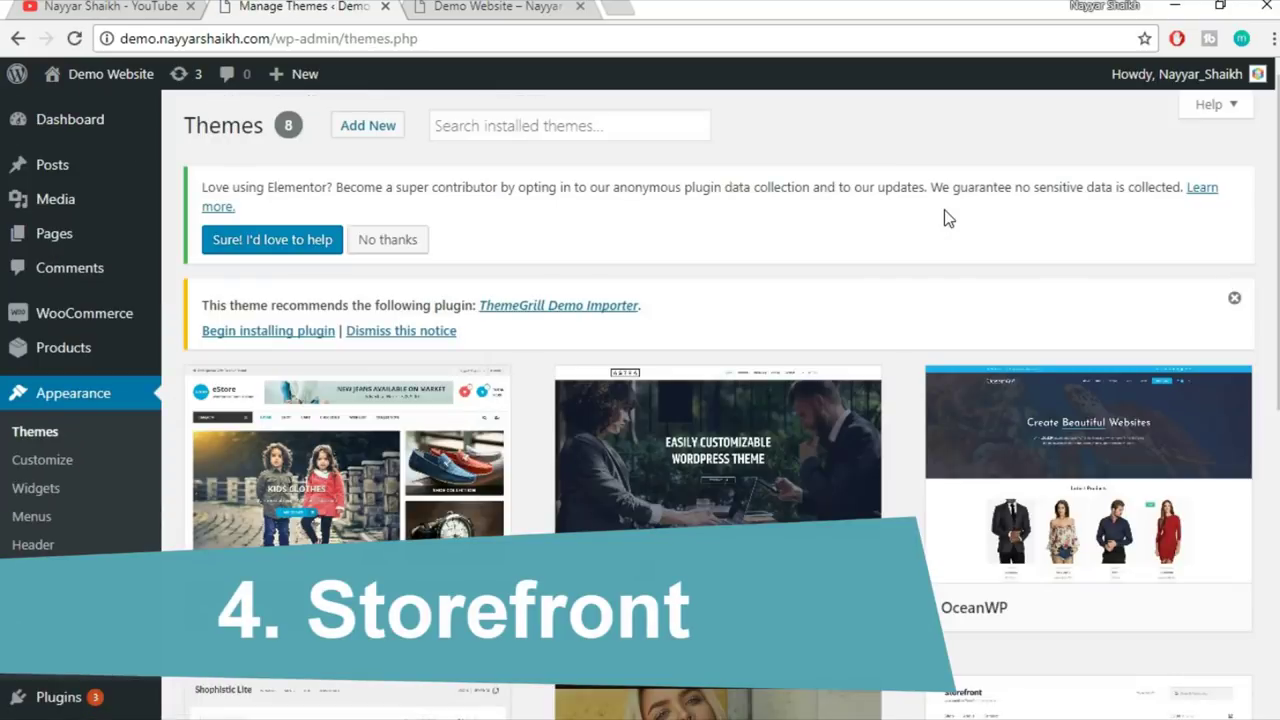
Step: Search the theme directory for 'sto' and activate Storefront
left_click(360, 132)
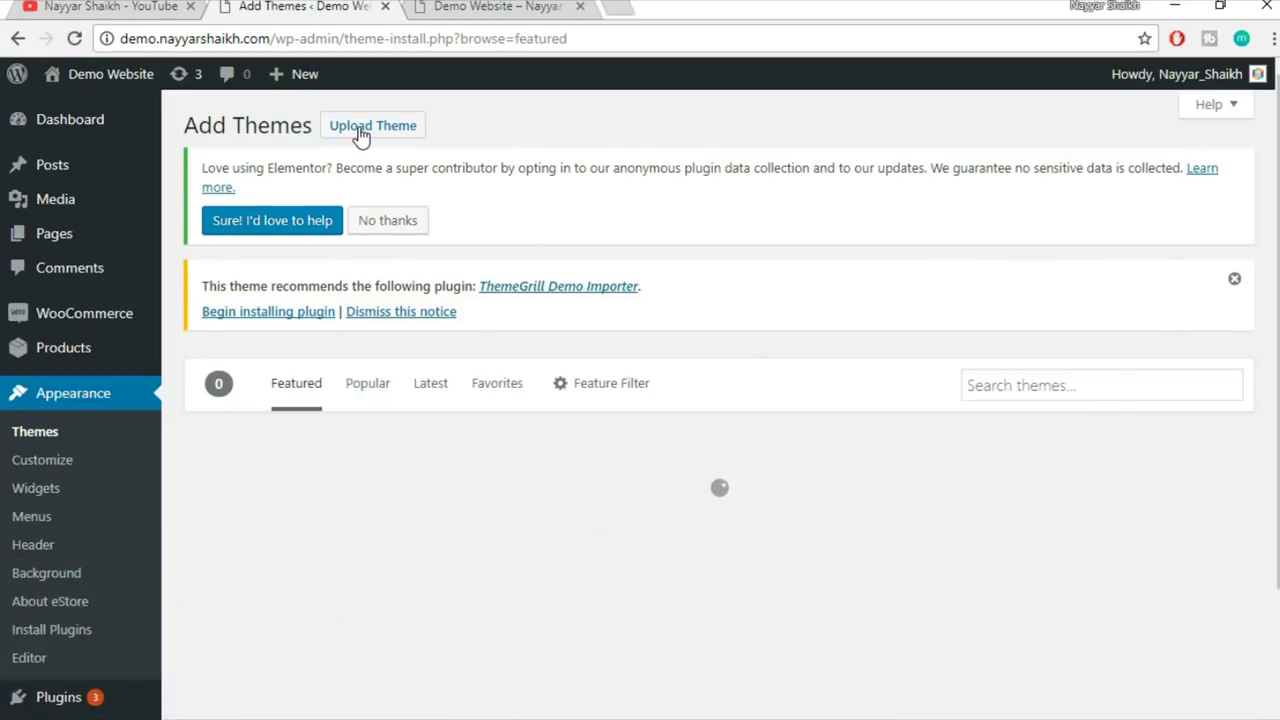
scroll(1143, 403, "down", 1)
left_click(1086, 289)
type("storefront")
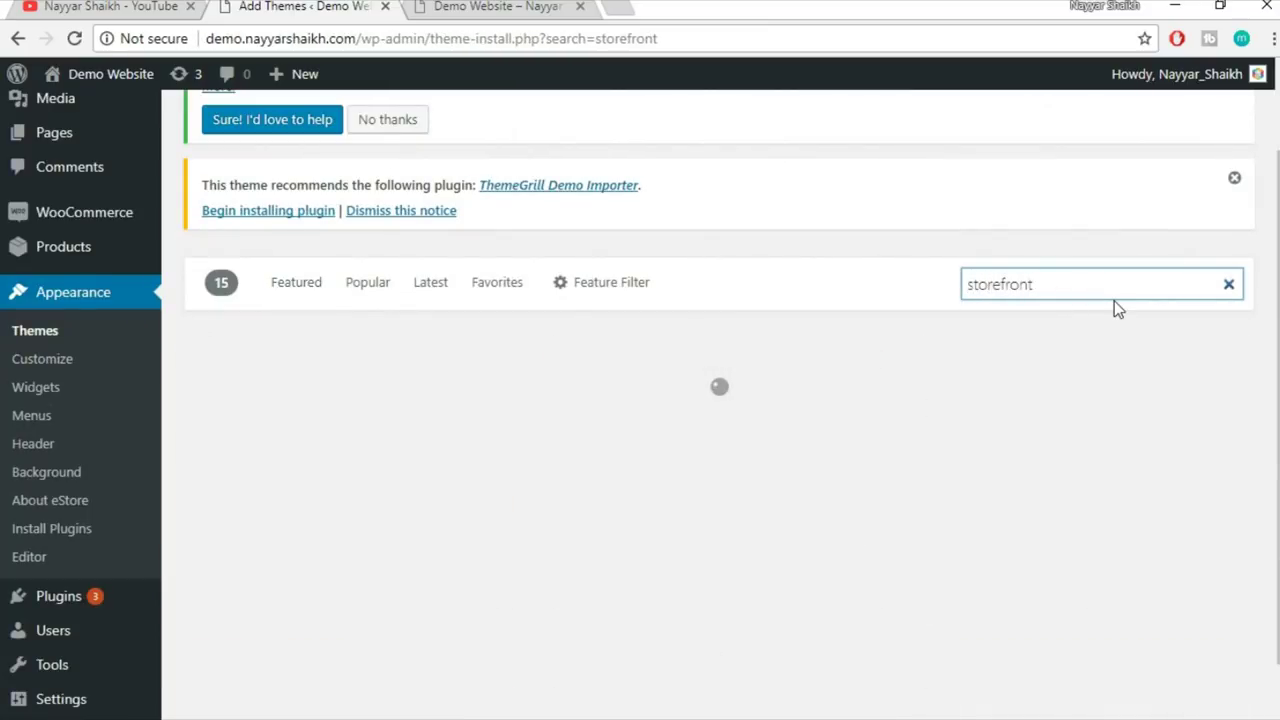
scroll(1117, 301, "down", 1)
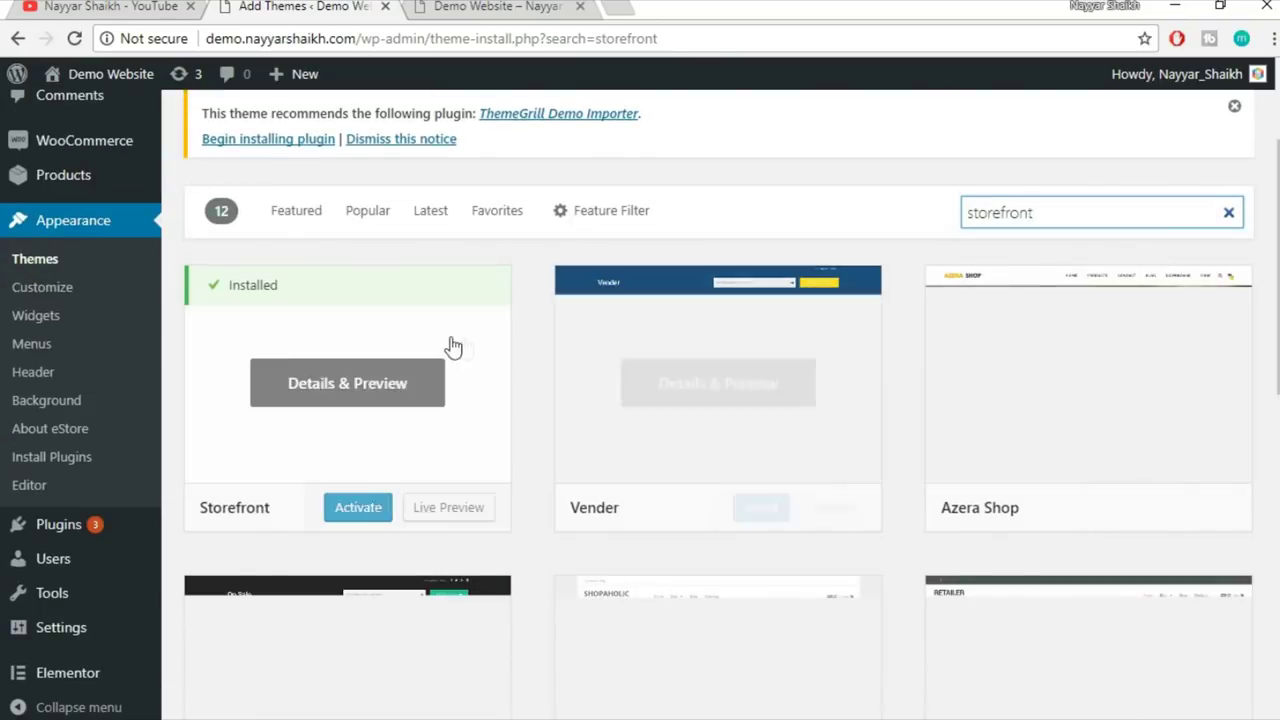
scroll(429, 343, "down", 1)
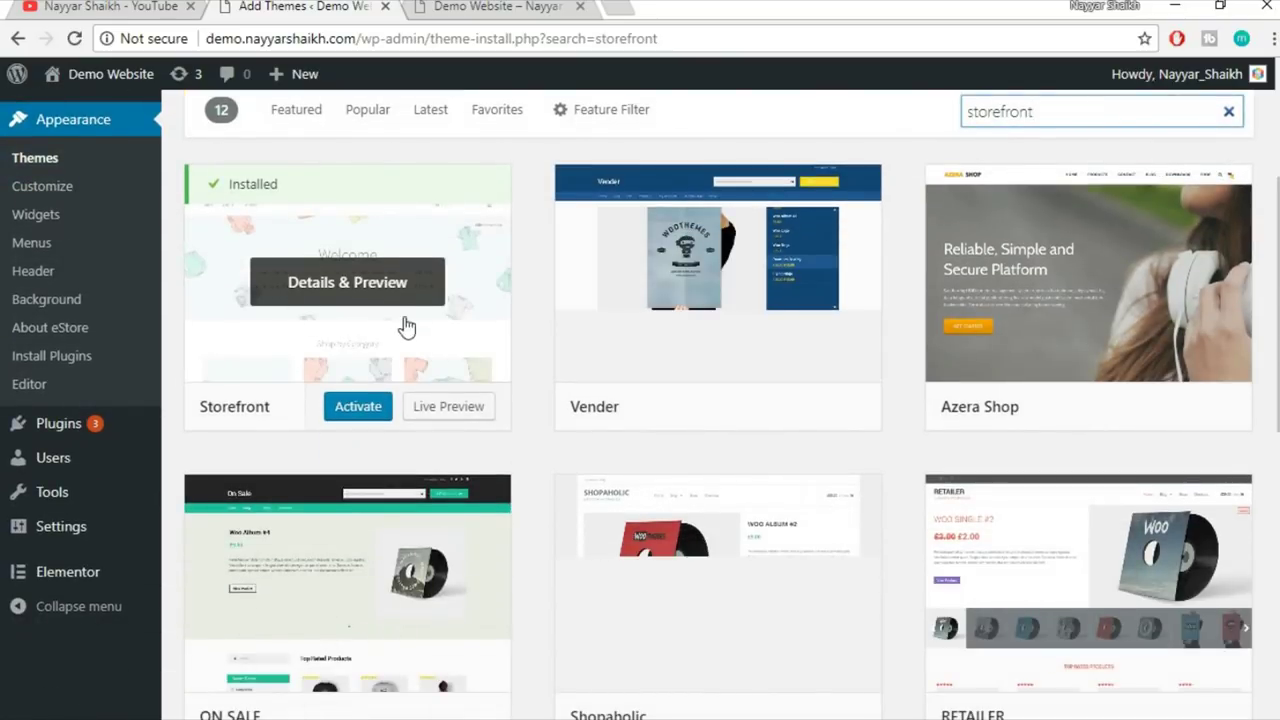
left_click(369, 412)
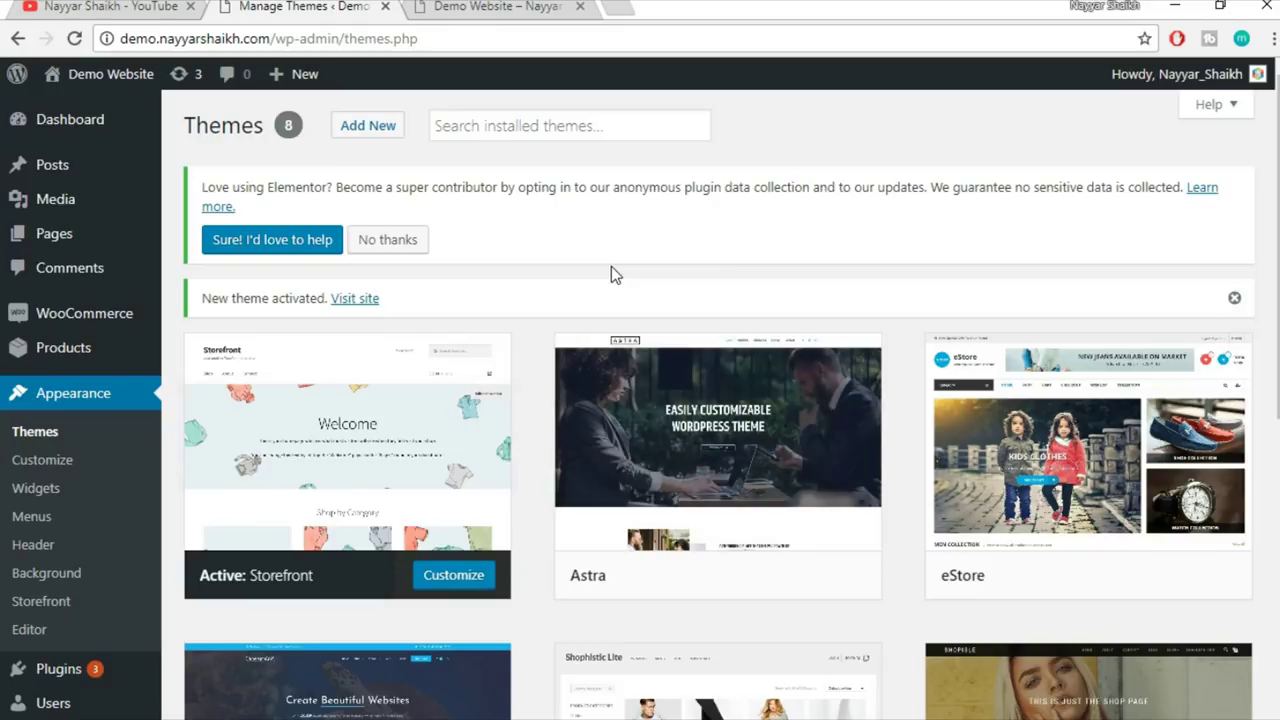
Step: Switch to the demo store's tab and open its homepage in Storefront
mouse_move(275, 715)
left_click(400, 665)
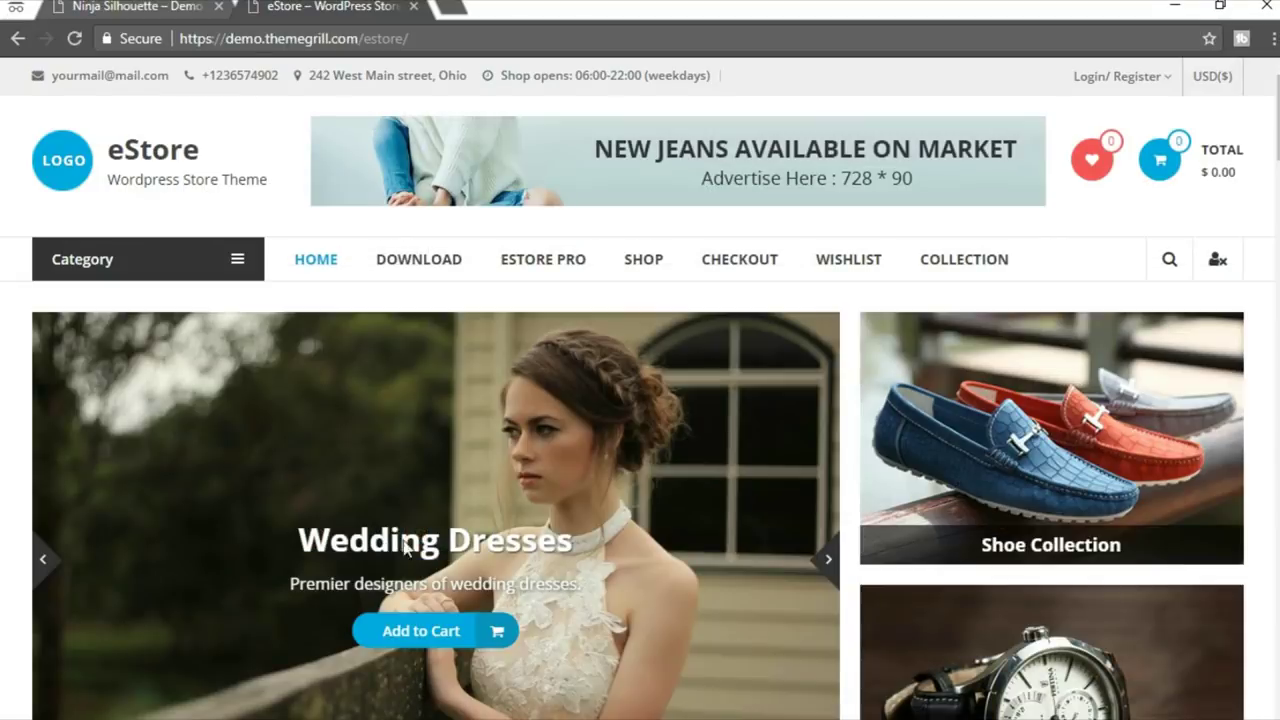
key("ctrl+Tab")
left_click(143, 122)
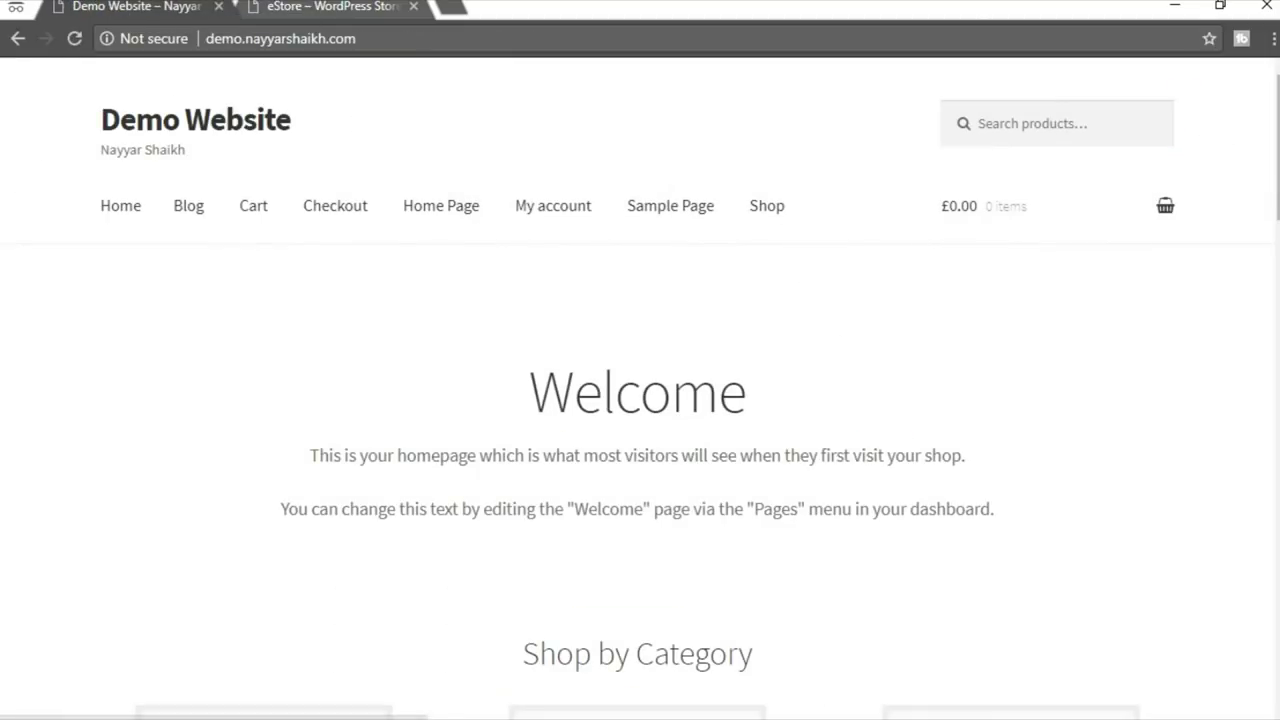
Step: Scroll through the Welcome, category and New In sections, then open the Ship Your Idea poster (£15.00)
scroll(1214, 237, "down", 5)
scroll(640, 390, "up", 5)
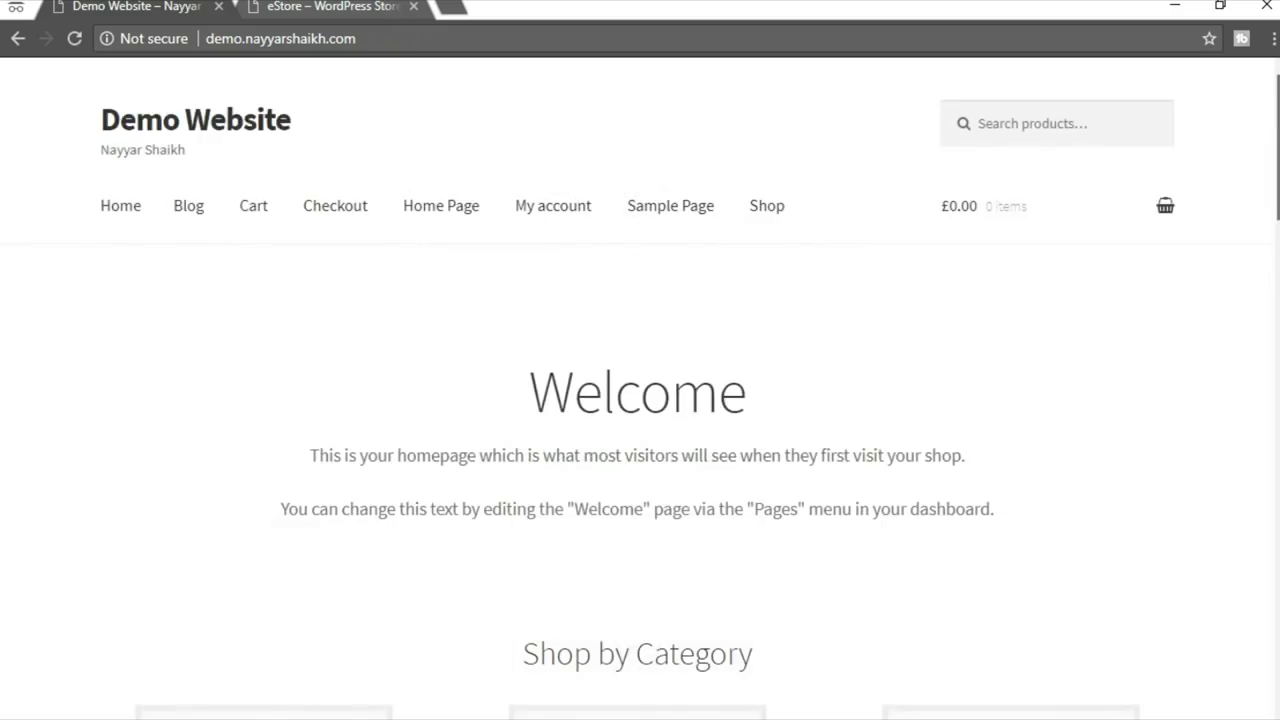
scroll(640, 390, "down", 10)
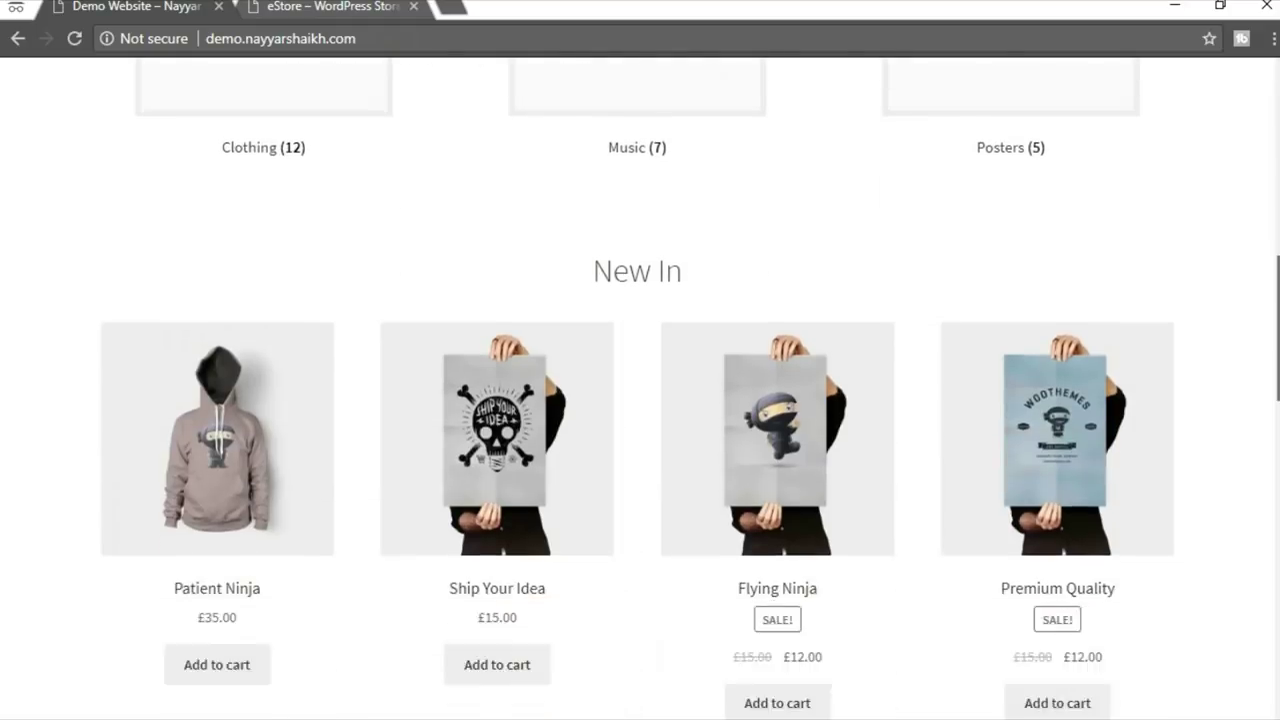
scroll(640, 390, "down", 8)
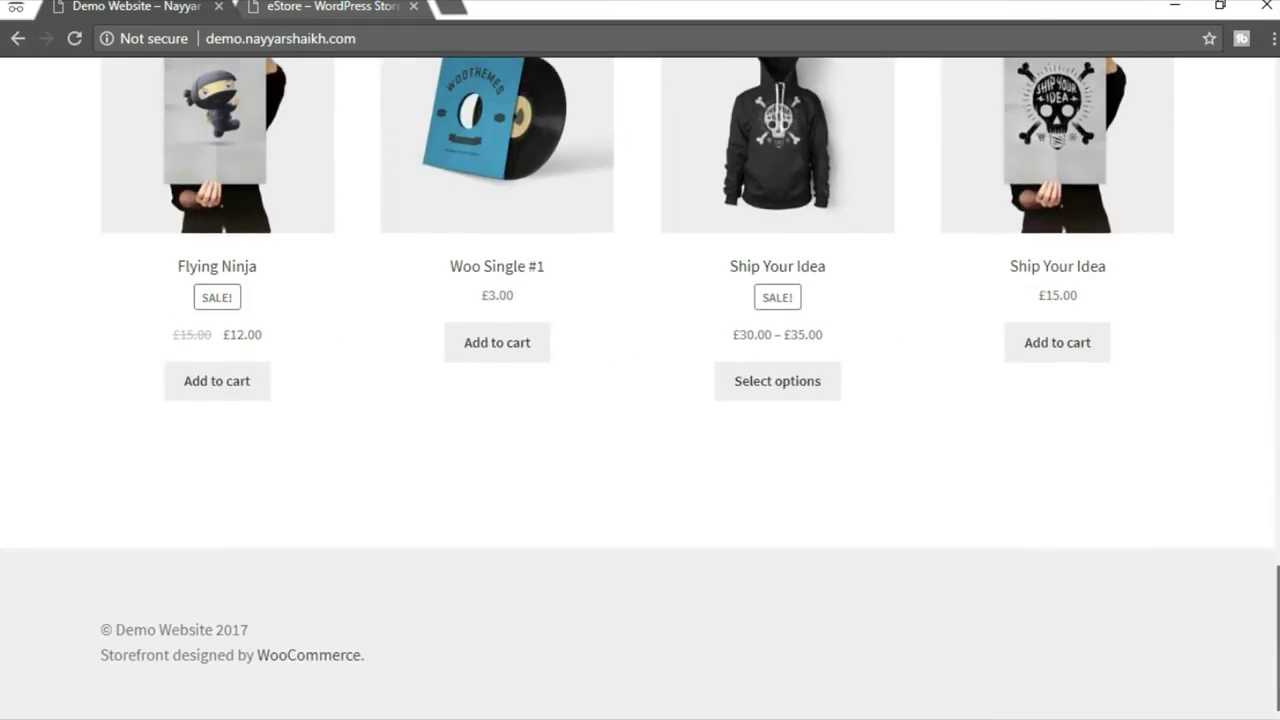
scroll(640, 390, "up", 10)
scroll(1275, 128, "up", 10)
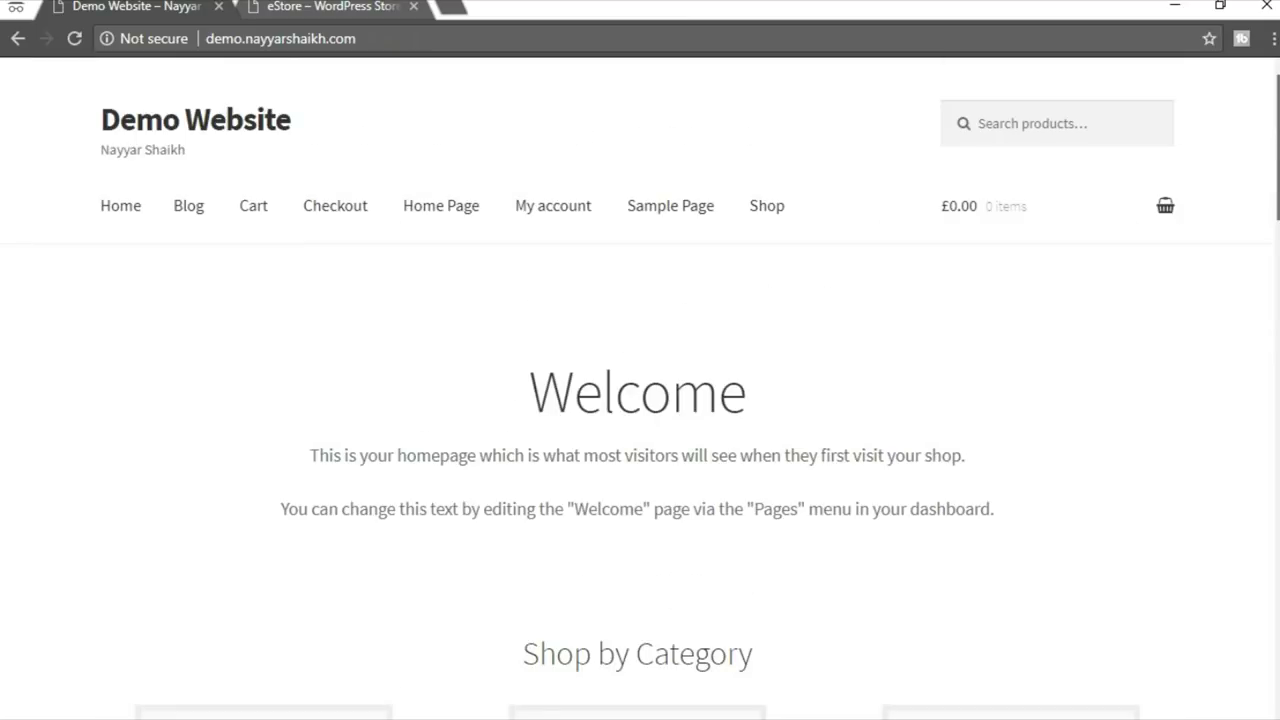
scroll(1023, 323, "down", 3)
scroll(957, 463, "down", 6)
scroll(957, 463, "down", 12)
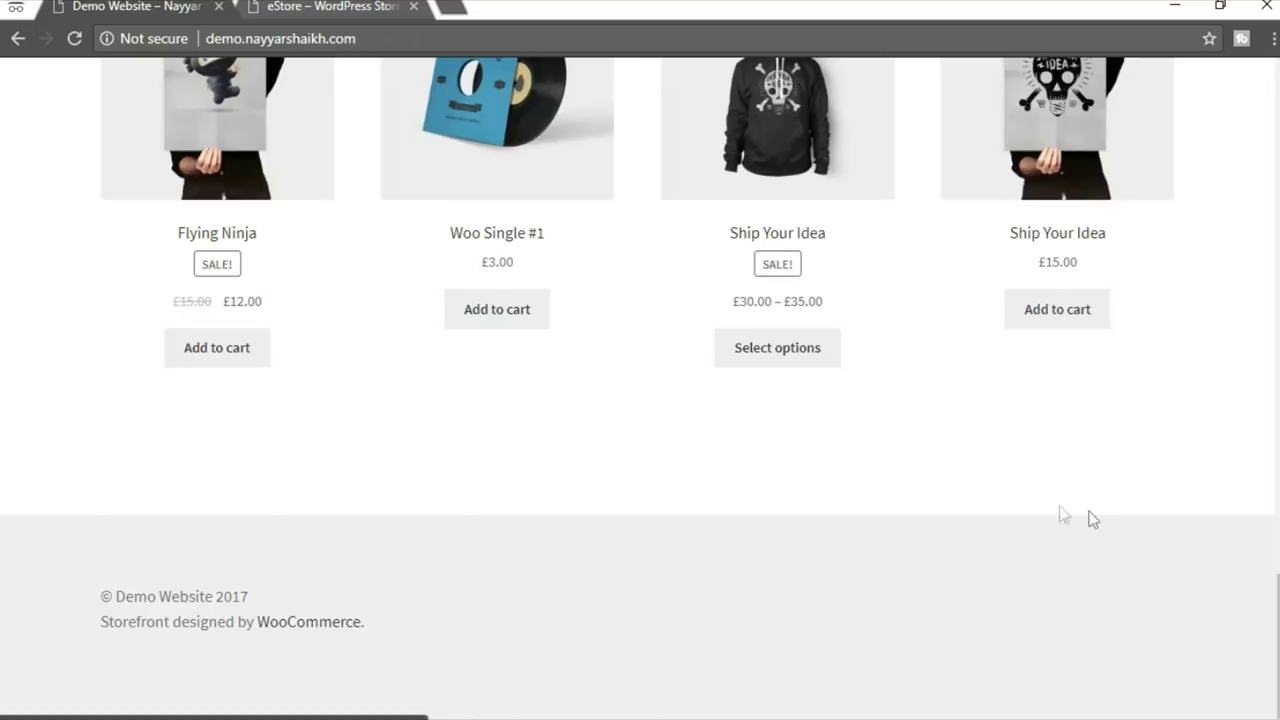
scroll(640, 400, "up", 20)
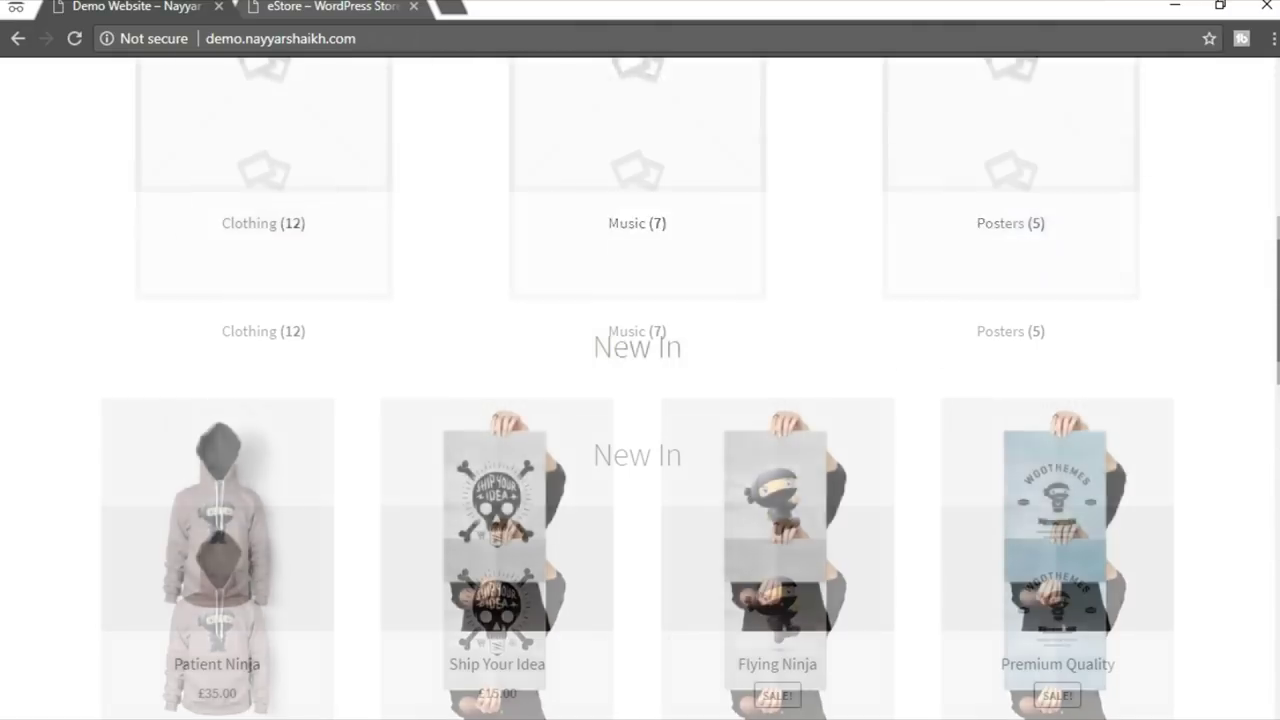
scroll(640, 400, "down", 7)
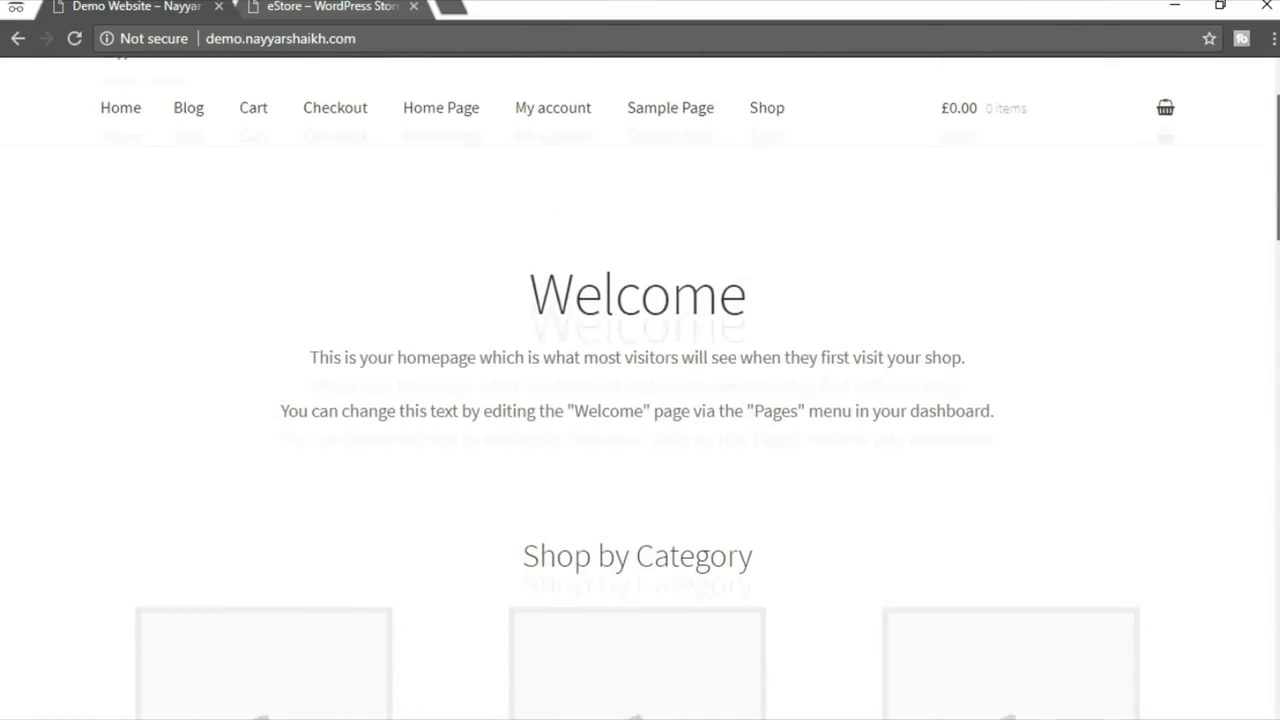
scroll(614, 463, "down", 10)
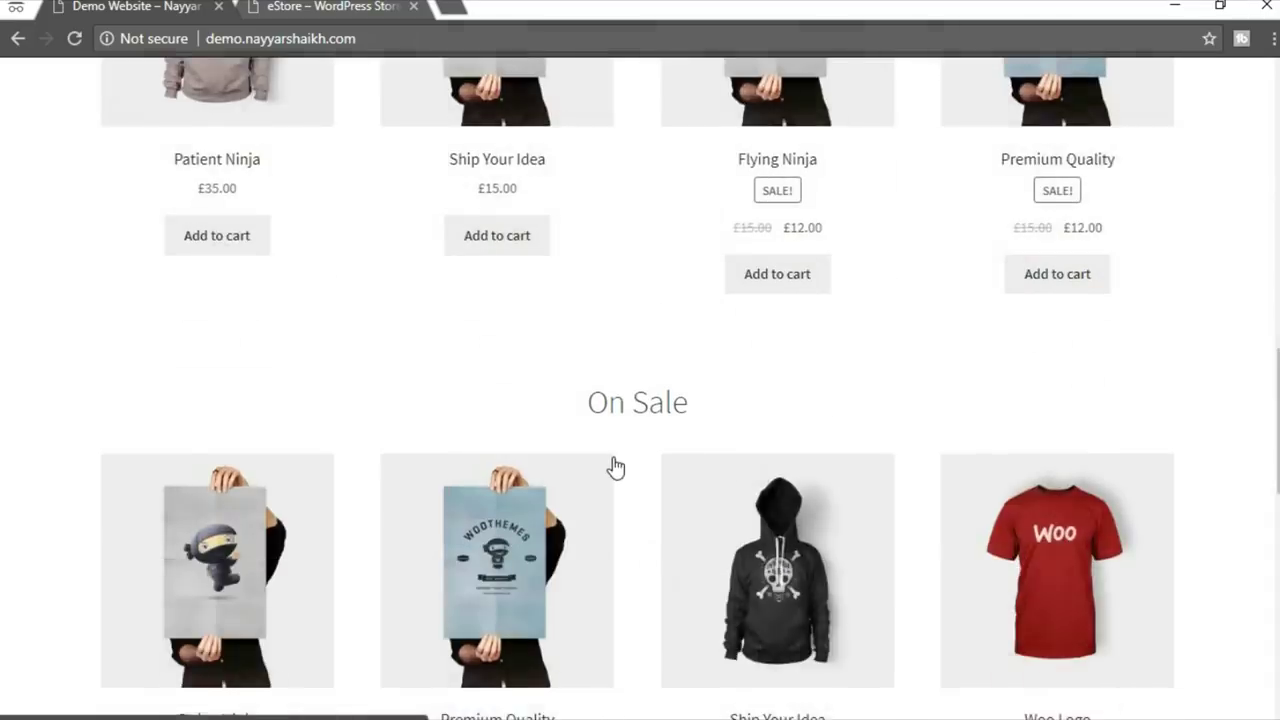
scroll(648, 562, "up", 15)
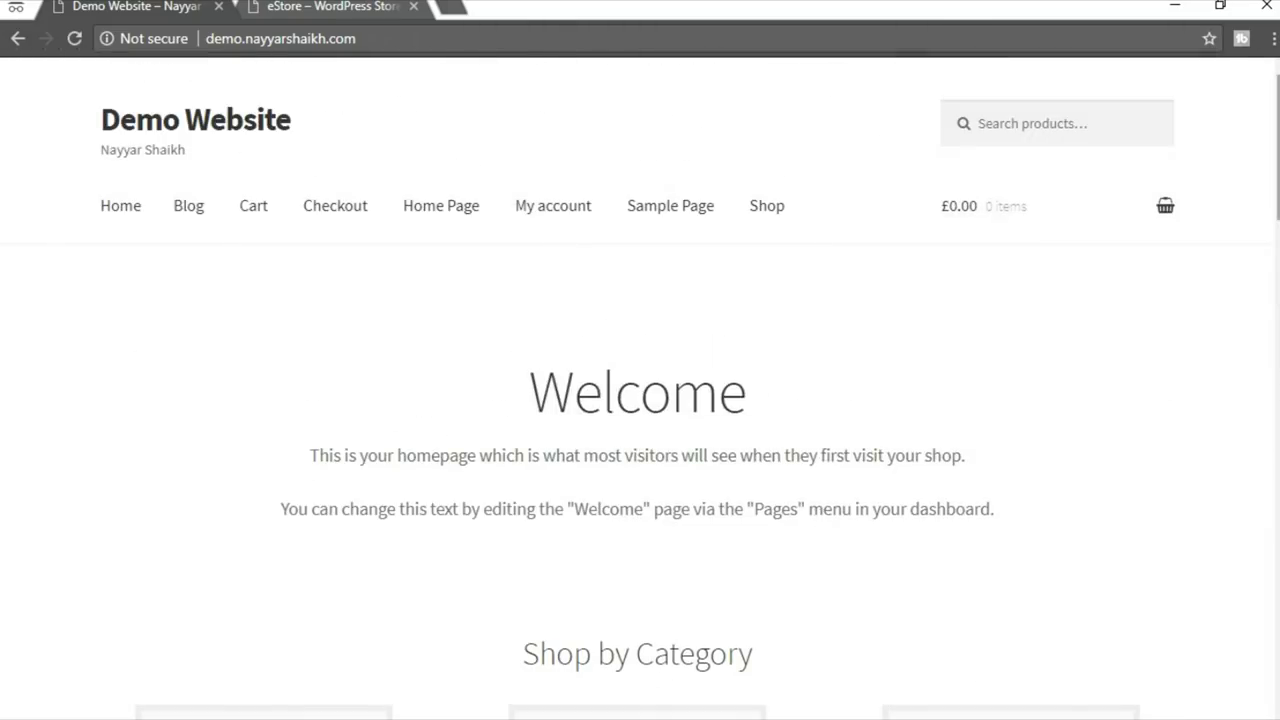
scroll(489, 340, "down", 10)
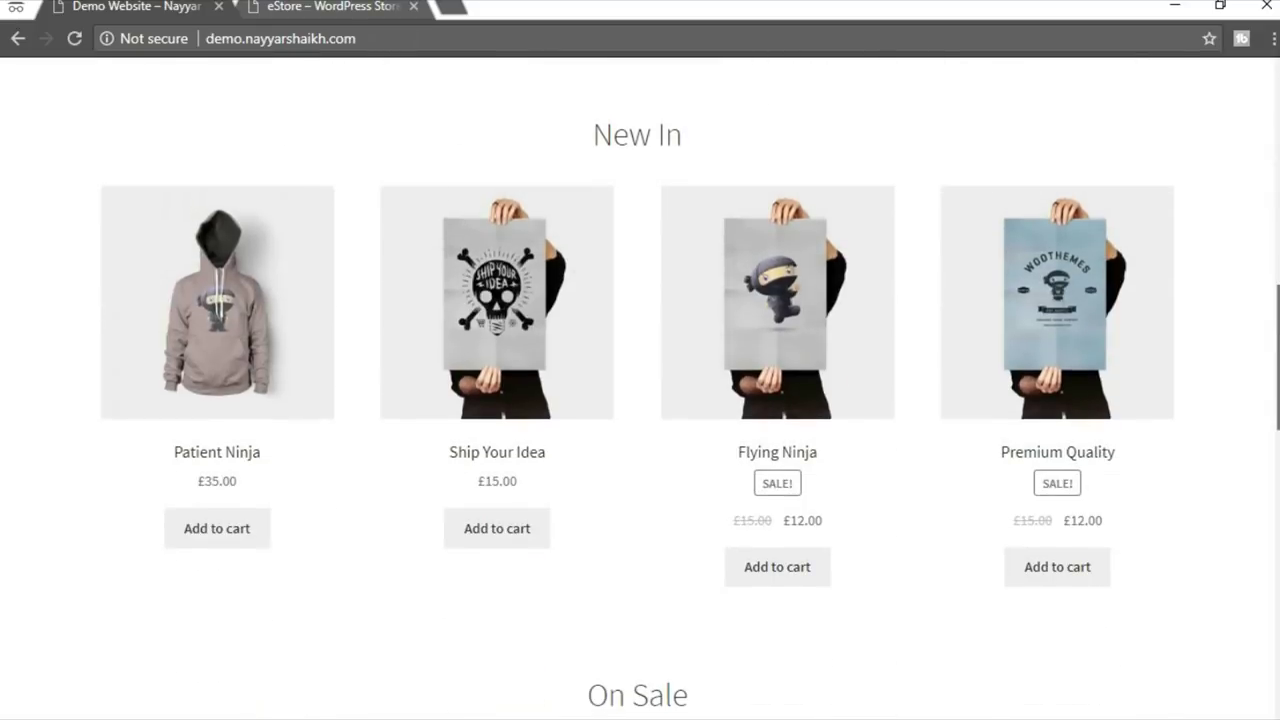
left_click(489, 340)
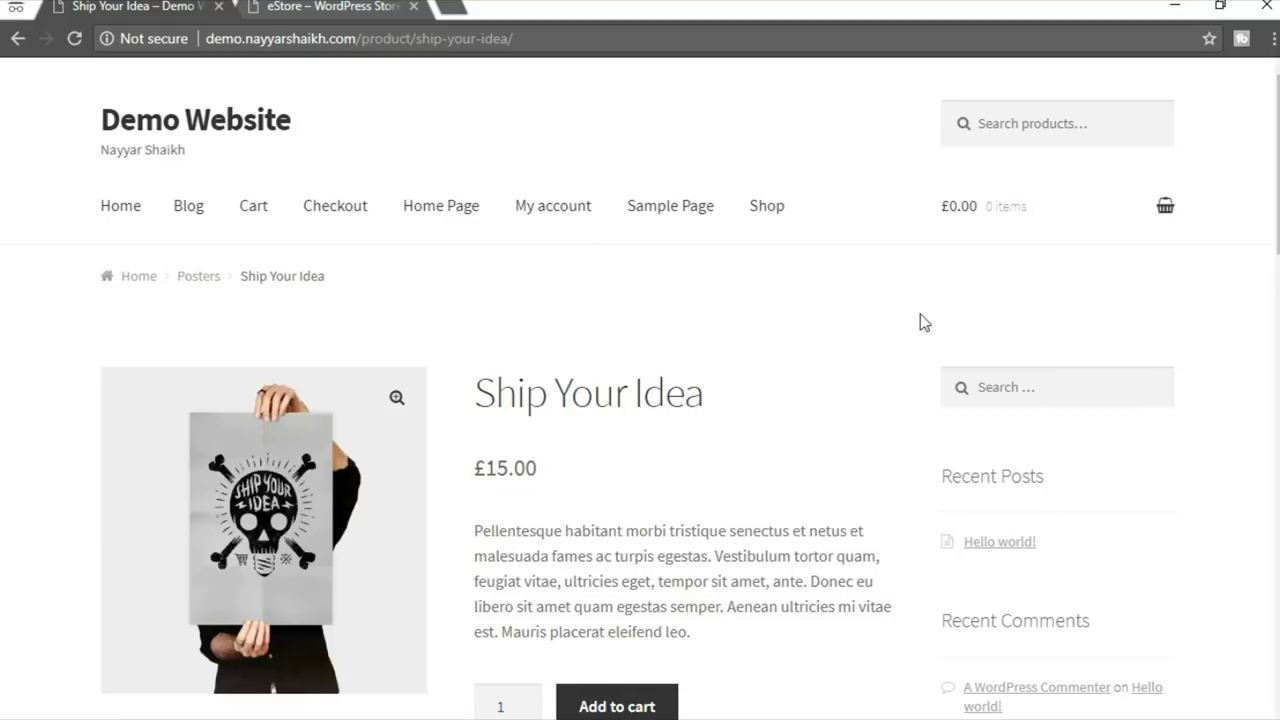
Step: Scroll down the Ship Your Idea poster page to its suggested products
scroll(920, 316, "down", 1)
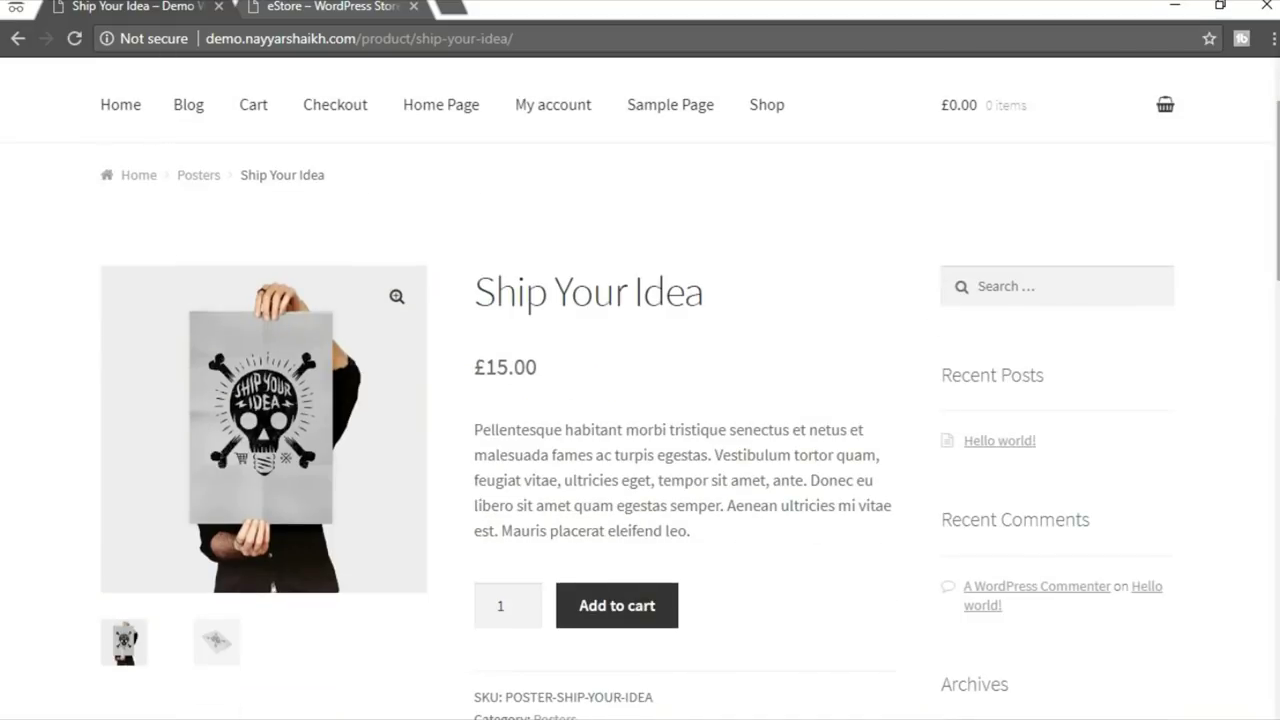
scroll(690, 407, "down", 1)
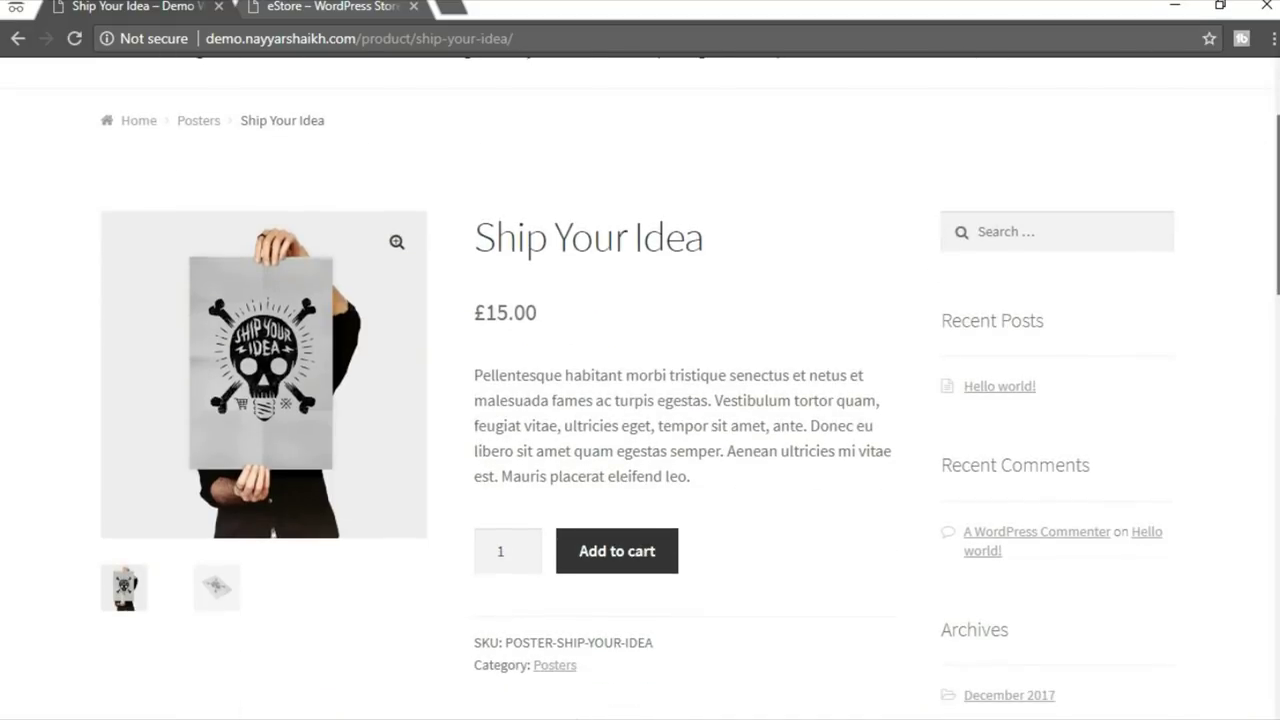
scroll(840, 334, "down", 1)
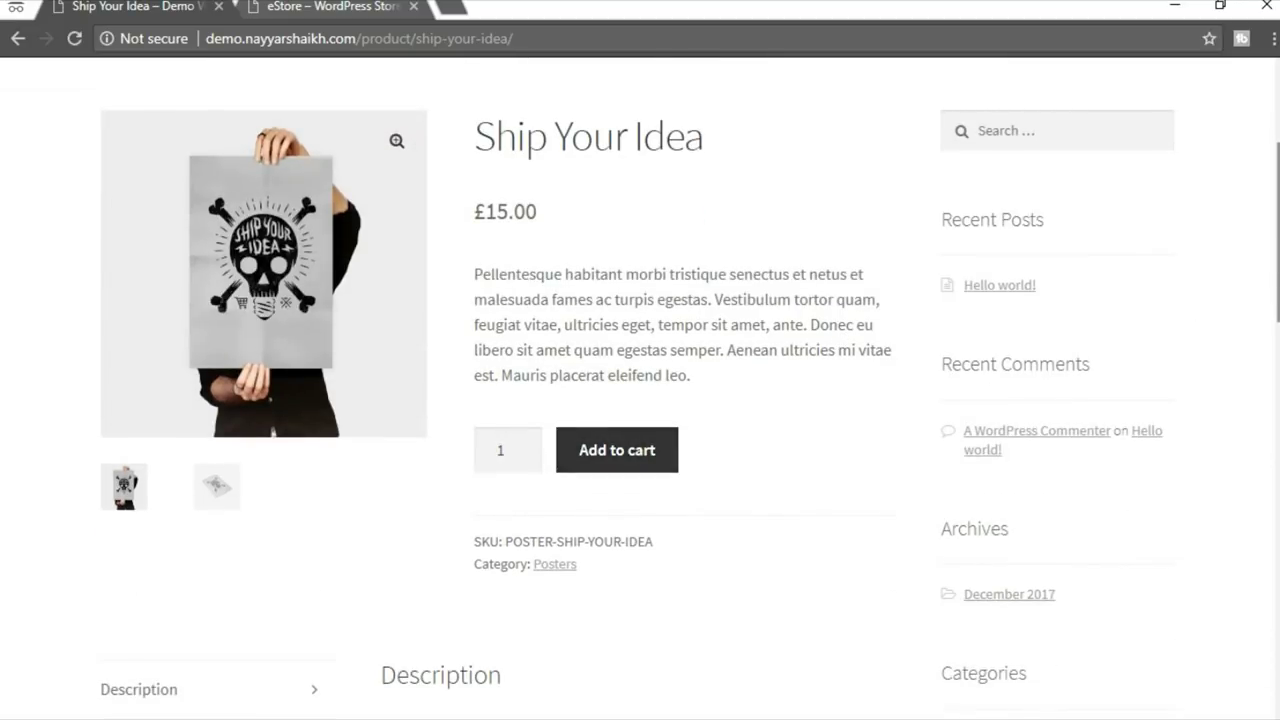
scroll(1232, 301, "down", 3)
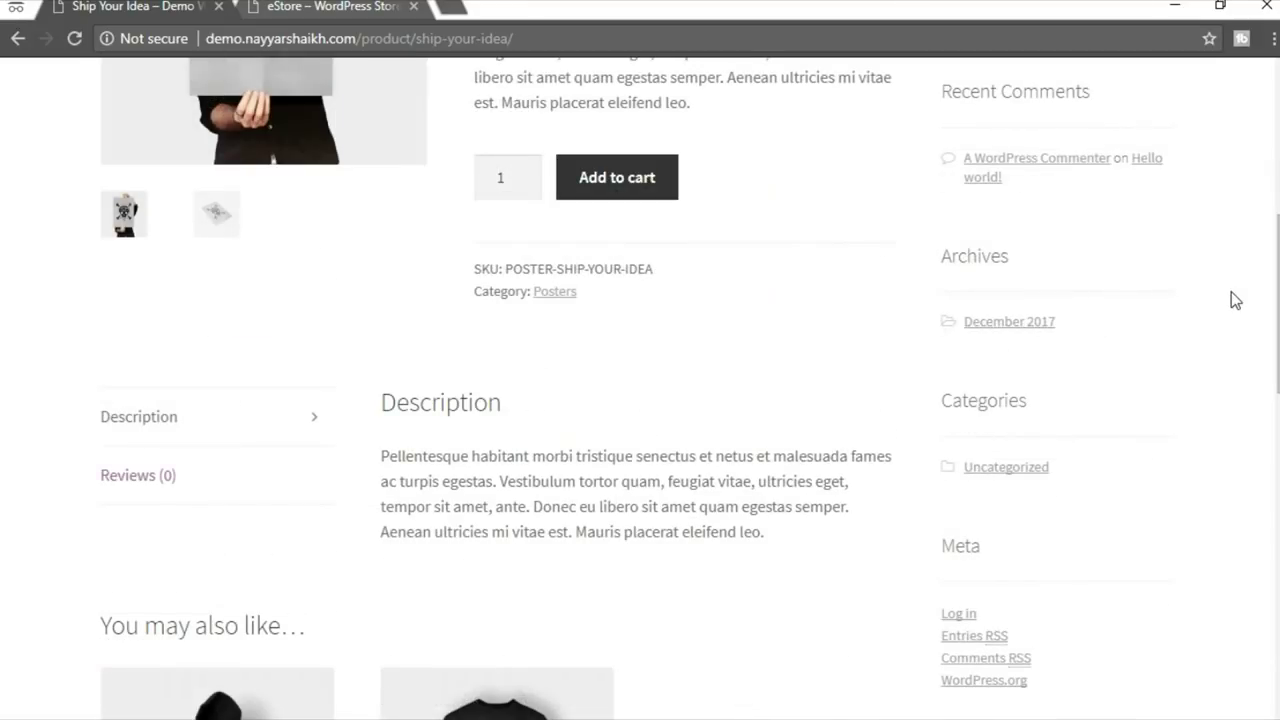
Step: Read the poster's Description tab, scroll back up, and go to the Shop page
left_click(129, 430)
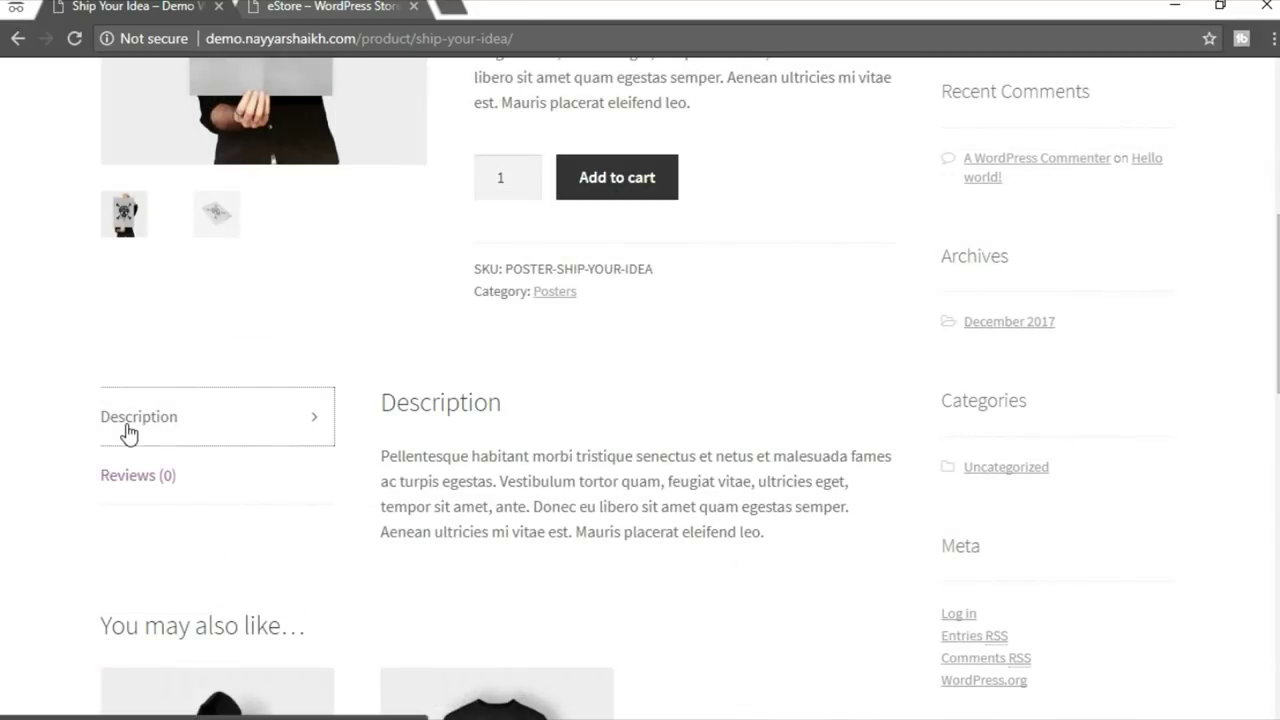
scroll(200, 496, "down", 5)
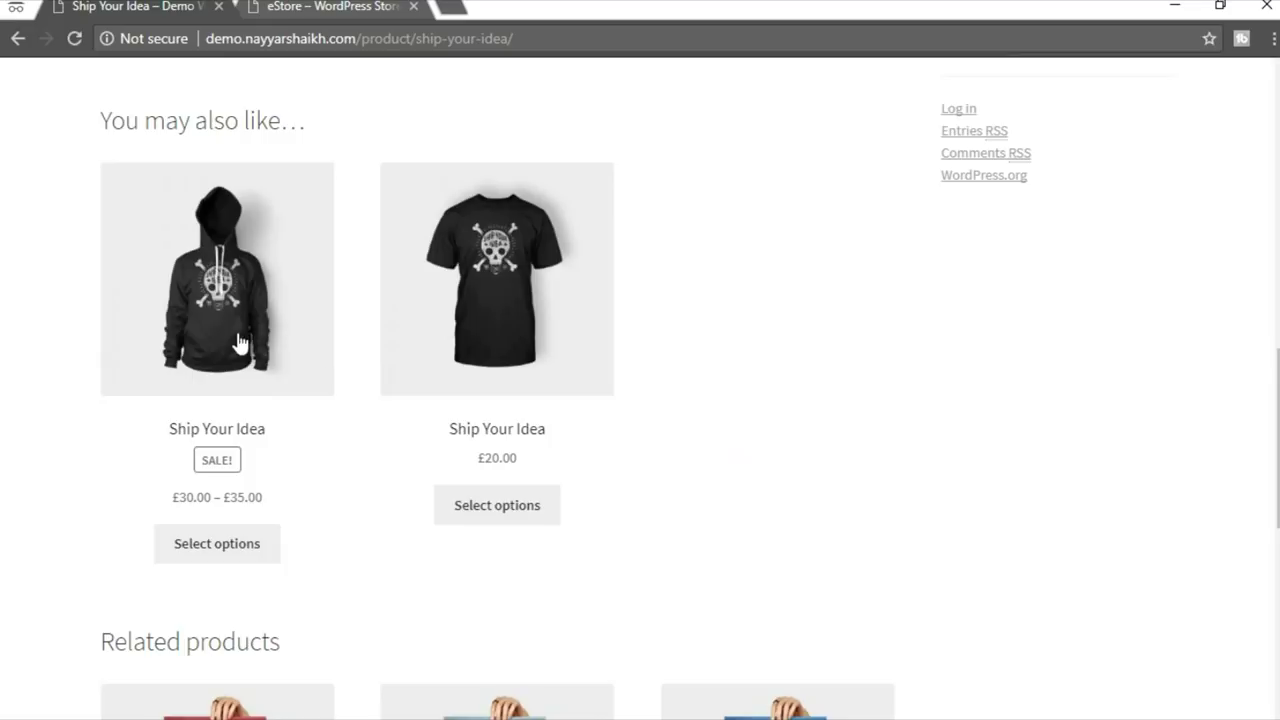
scroll(591, 343, "down", 5)
scroll(886, 443, "up", 10)
scroll(893, 441, "up", 4)
left_click(766, 212)
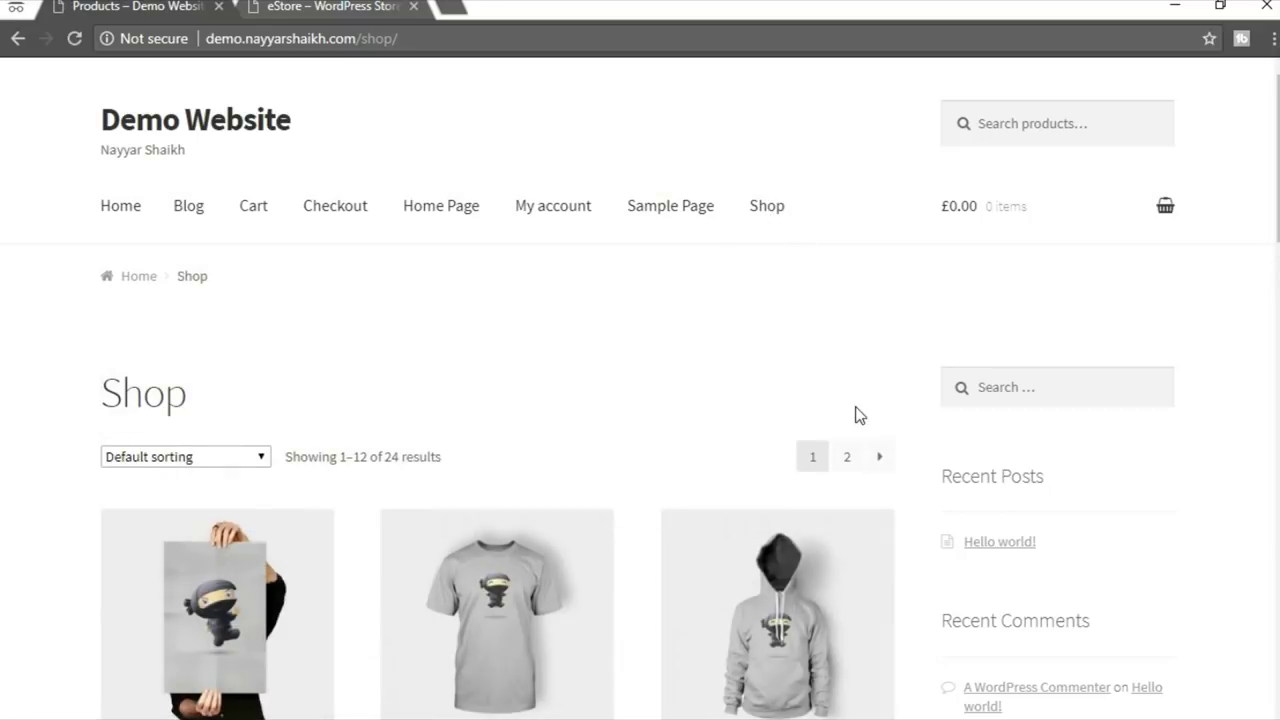
Step: Scroll the Storefront Shop grid showing Ninja Silhouette, Patient Ninja and Ship Your Idea
scroll(857, 415, "down", 10)
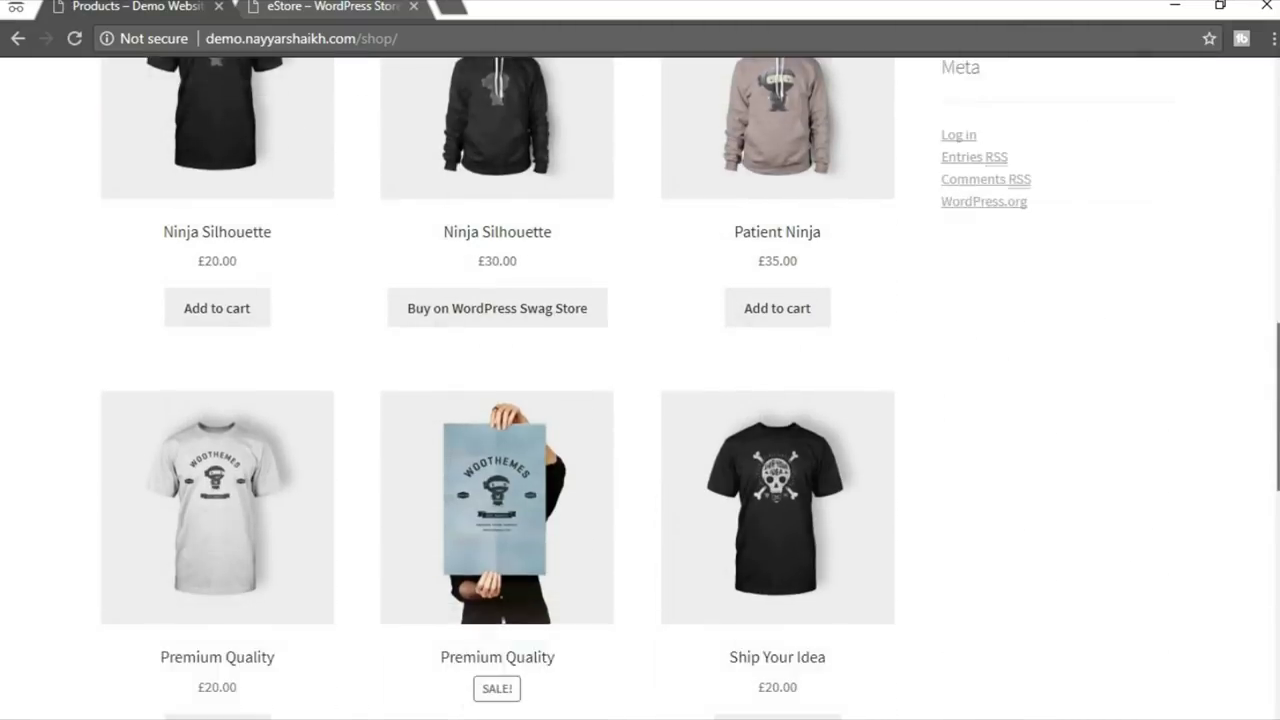
scroll(1252, 238, "up", 10)
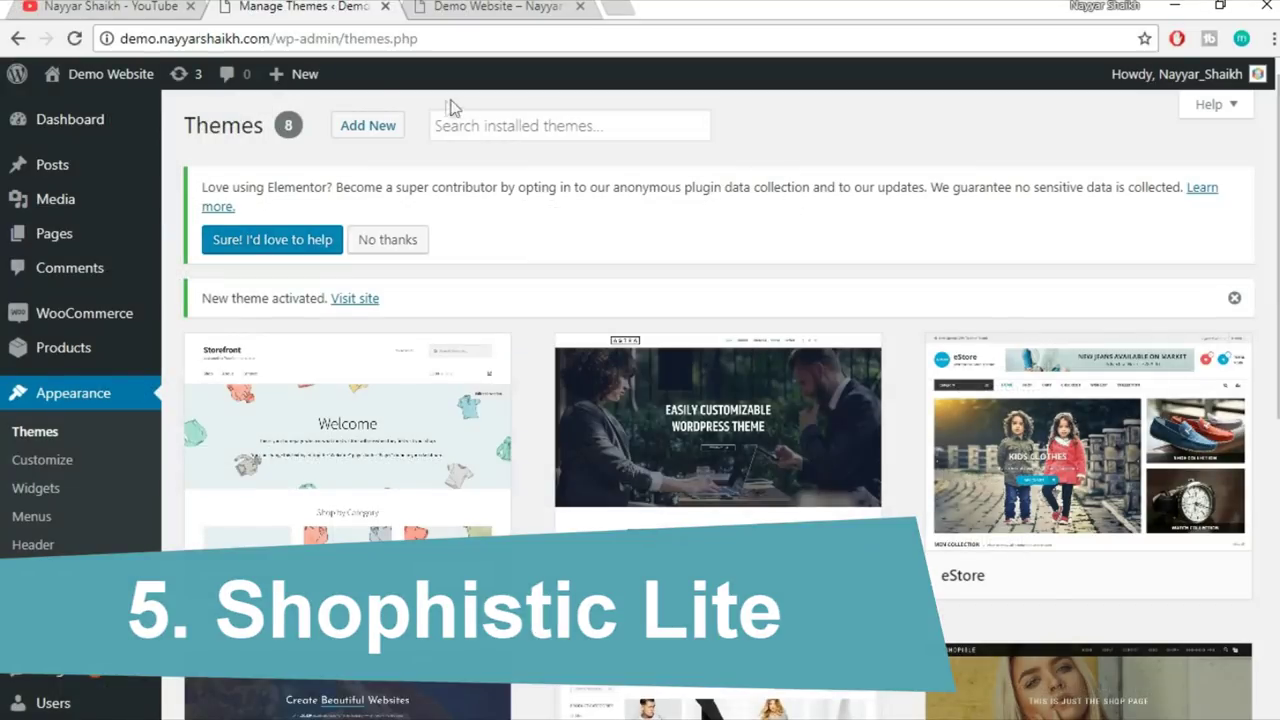
Step: Search the theme directory for 'Shophistic lite' and activate it
left_click(376, 125)
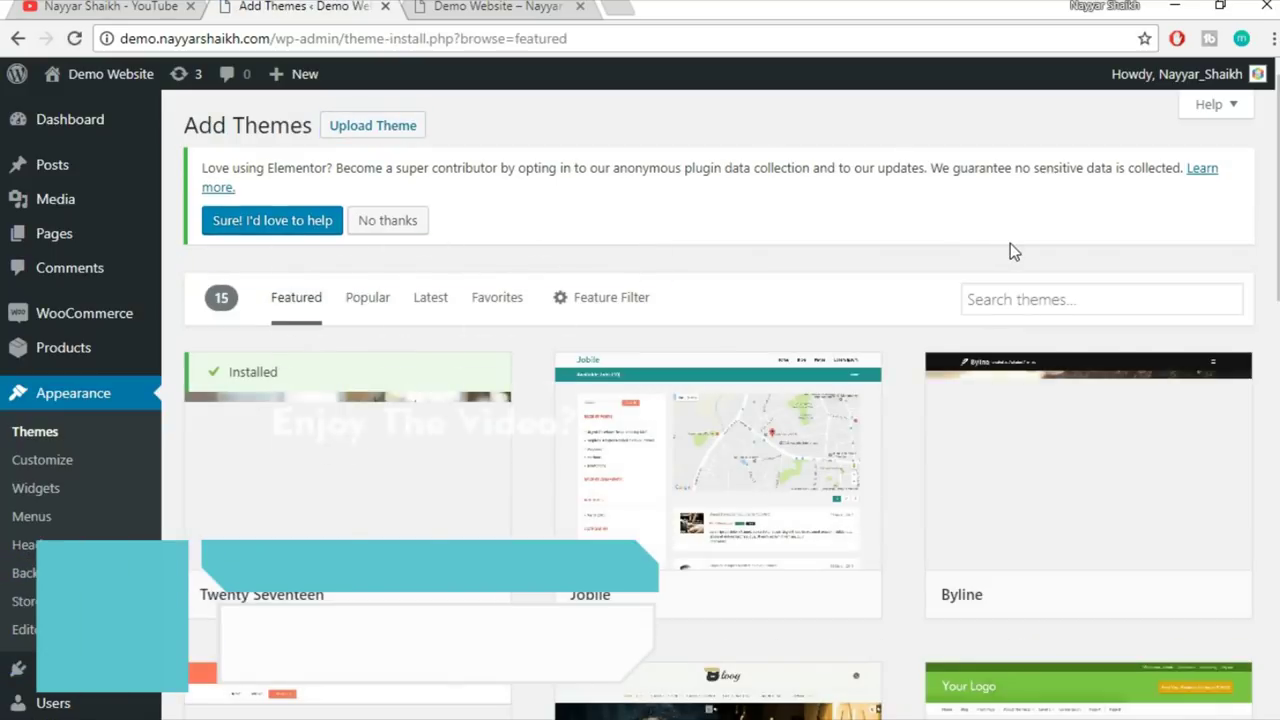
left_click(1153, 293)
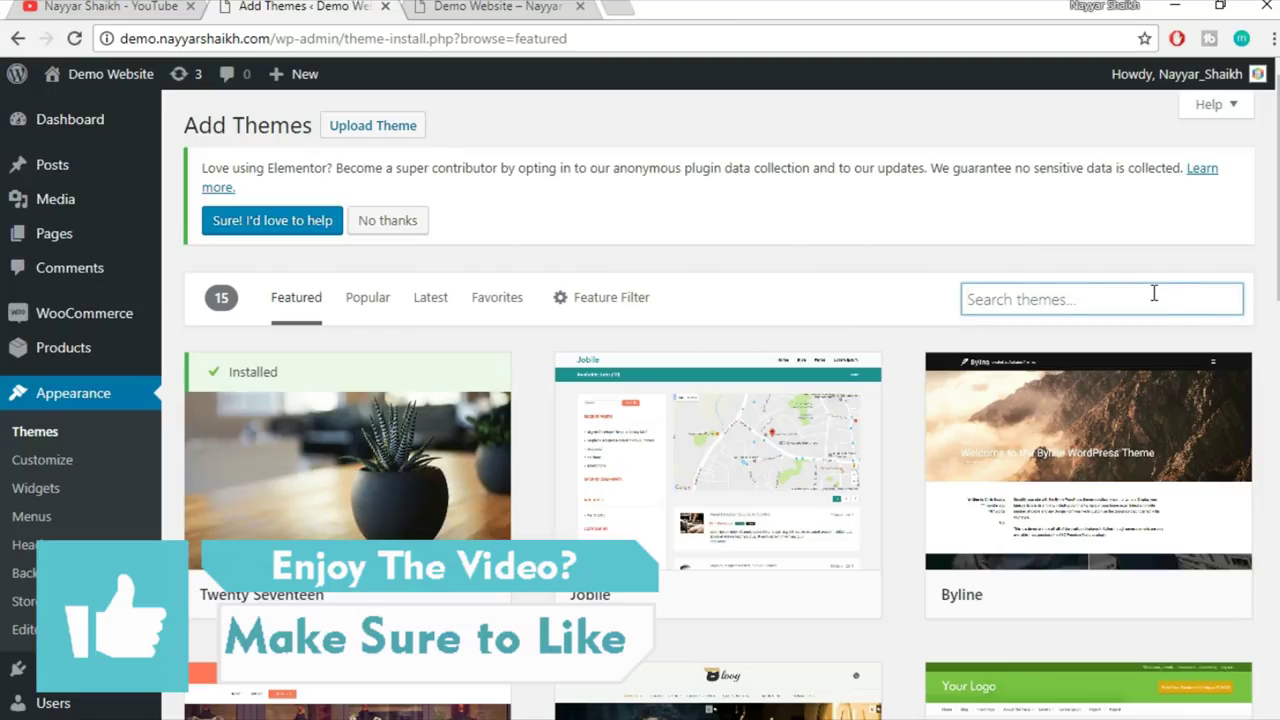
type("sh")
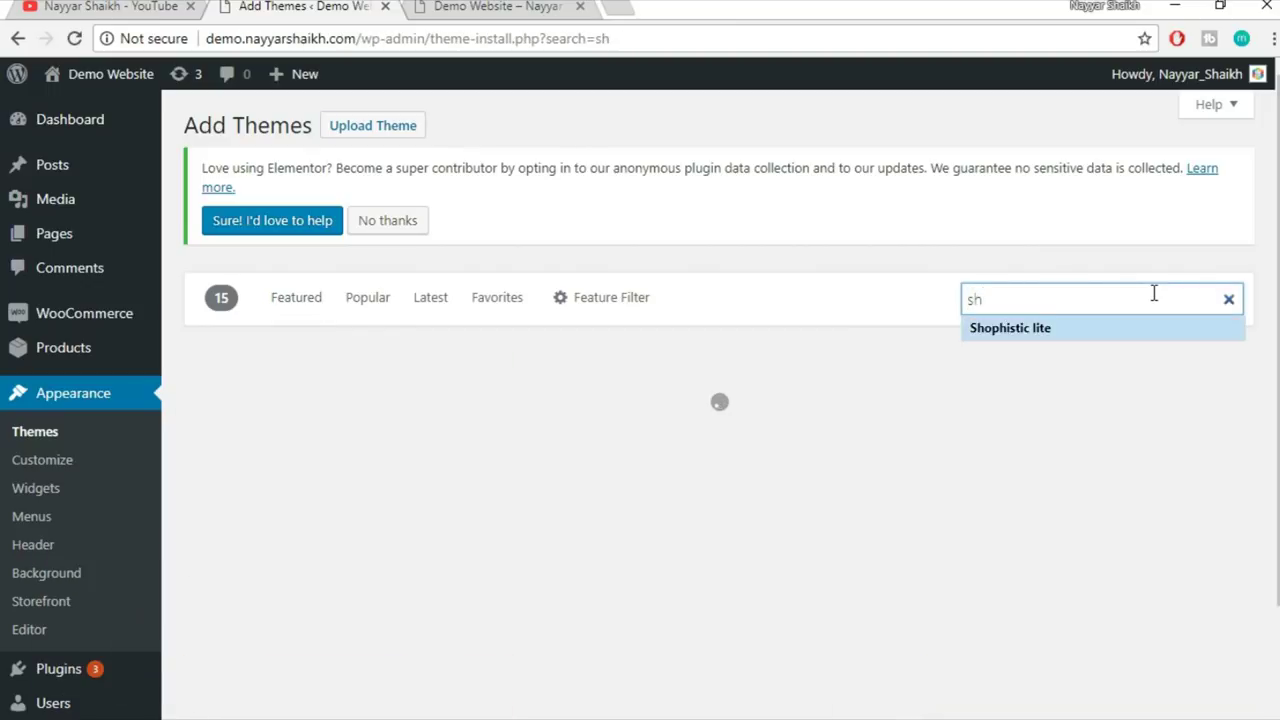
key("Down")
key("Return")
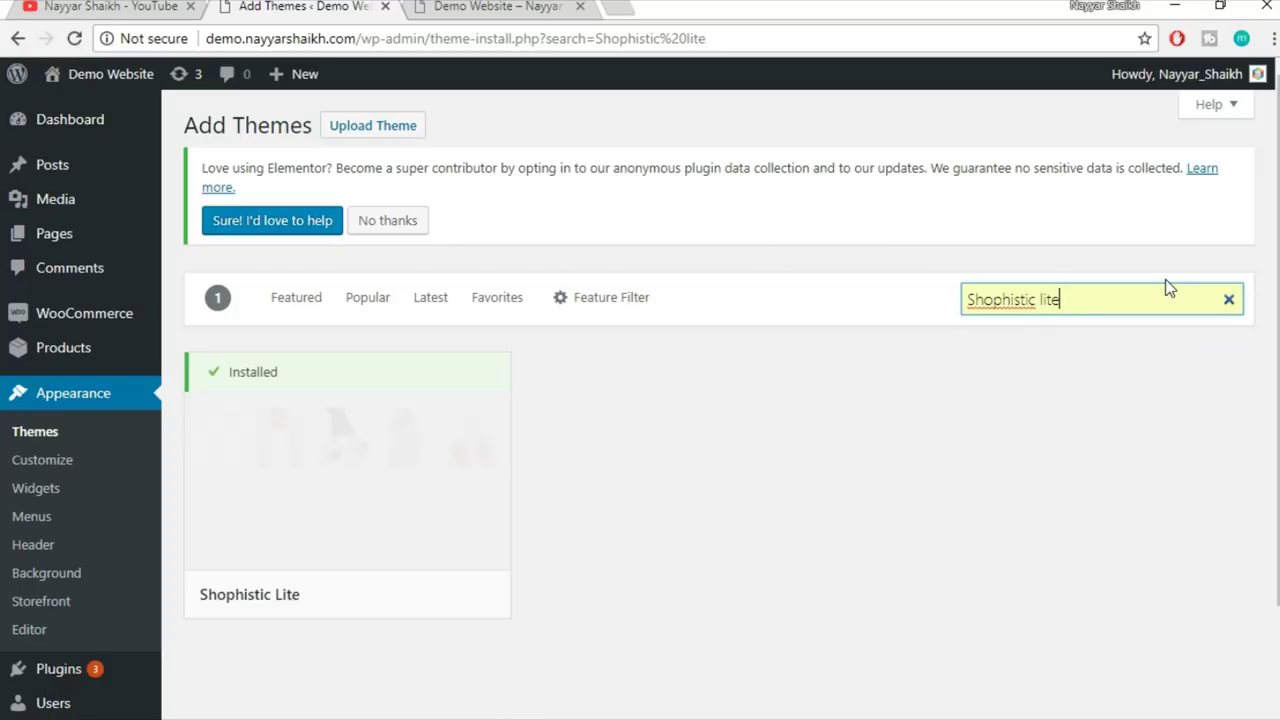
scroll(320, 528, "down", 1)
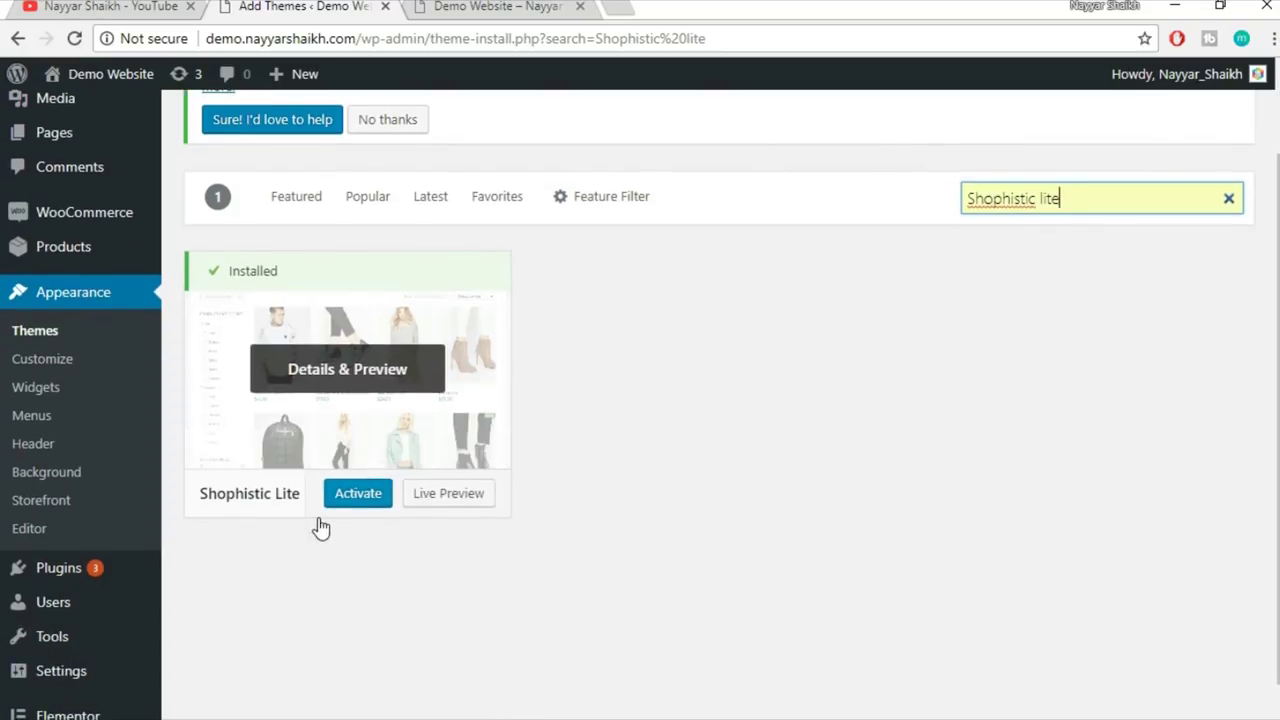
left_click(368, 505)
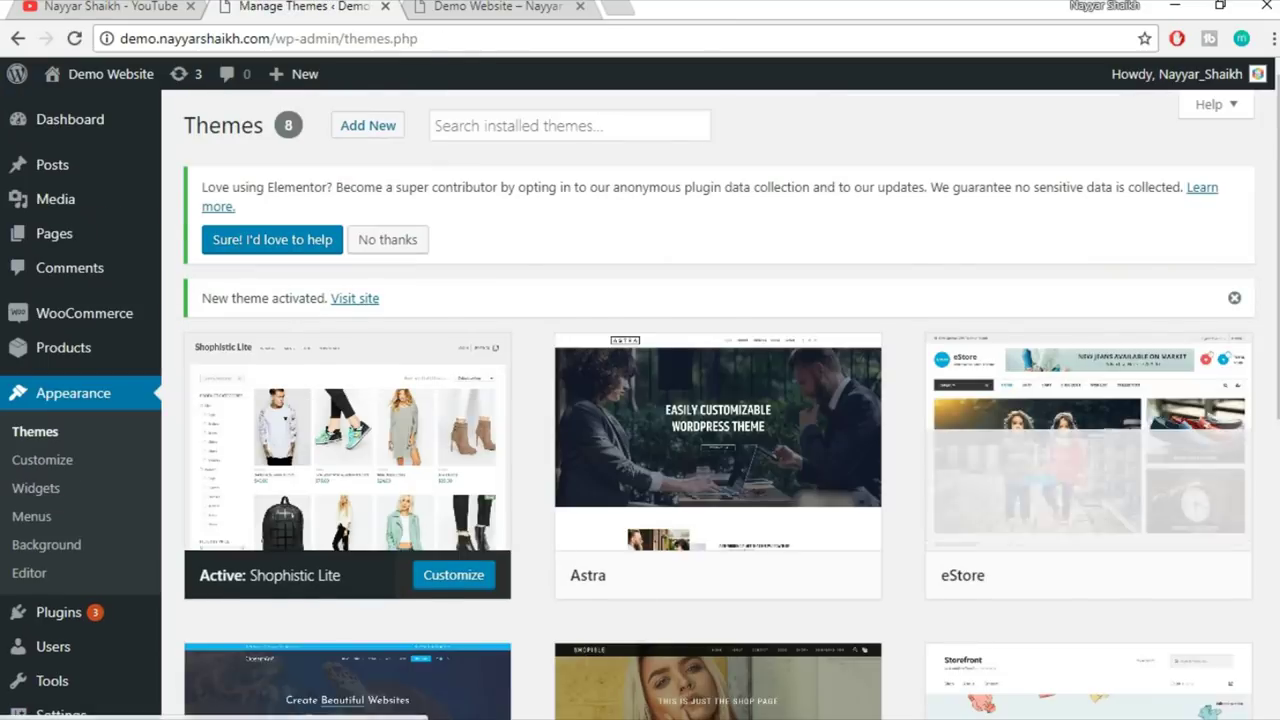
Step: Reload the demo store homepage in Shophistic Lite and scroll through it
left_click(370, 682)
left_click(114, 119)
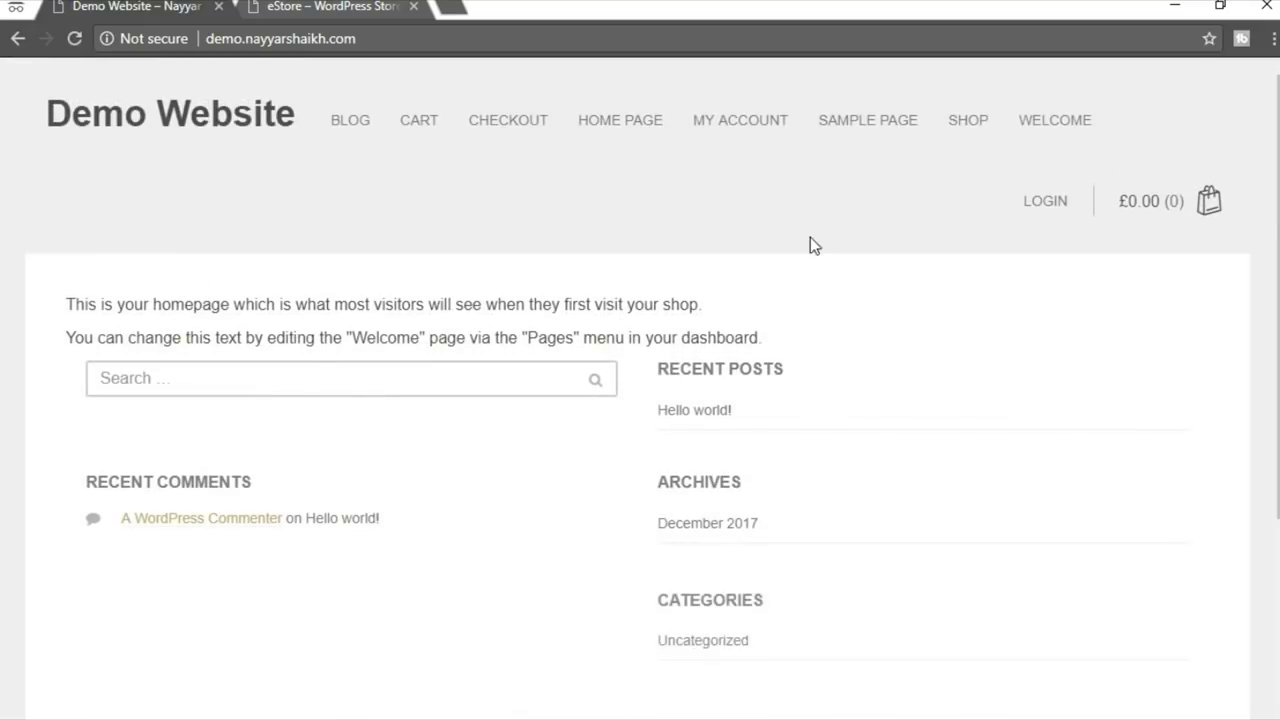
scroll(640, 400, "down", 3)
scroll(640, 400, "up", 3)
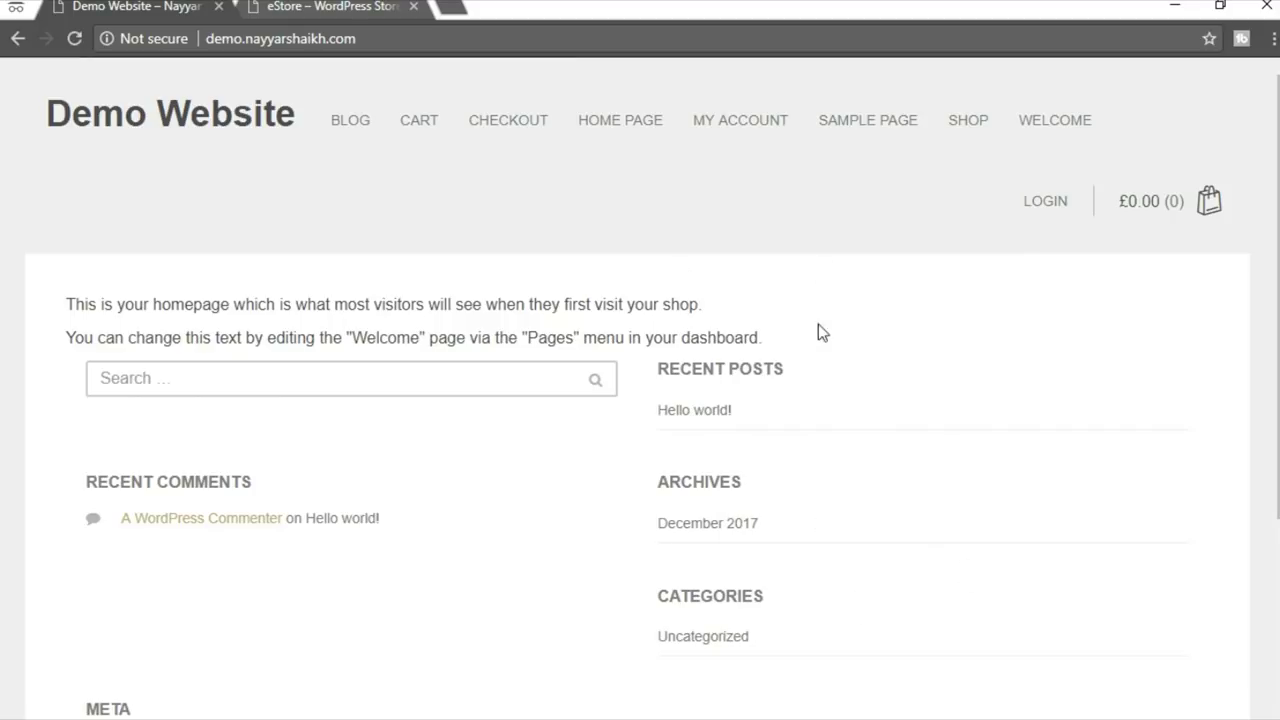
scroll(517, 446, "down", 3)
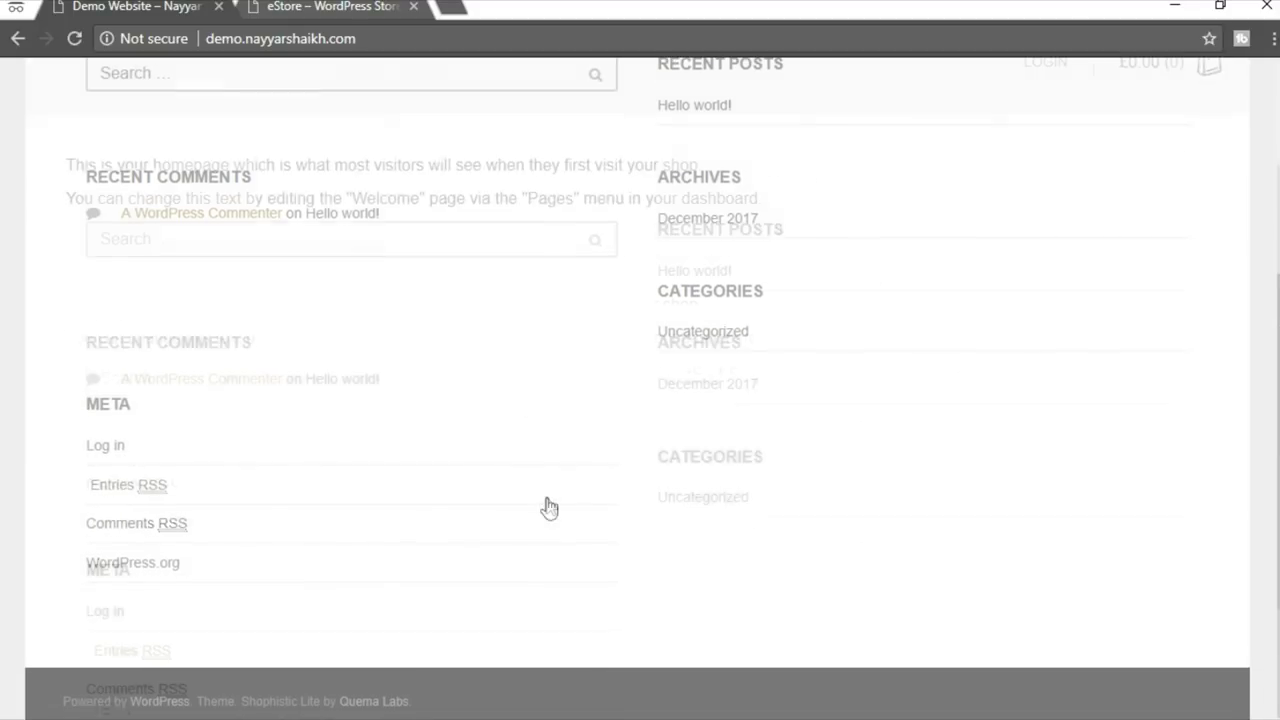
scroll(546, 509, "up", 3)
mouse_move(1216, 212)
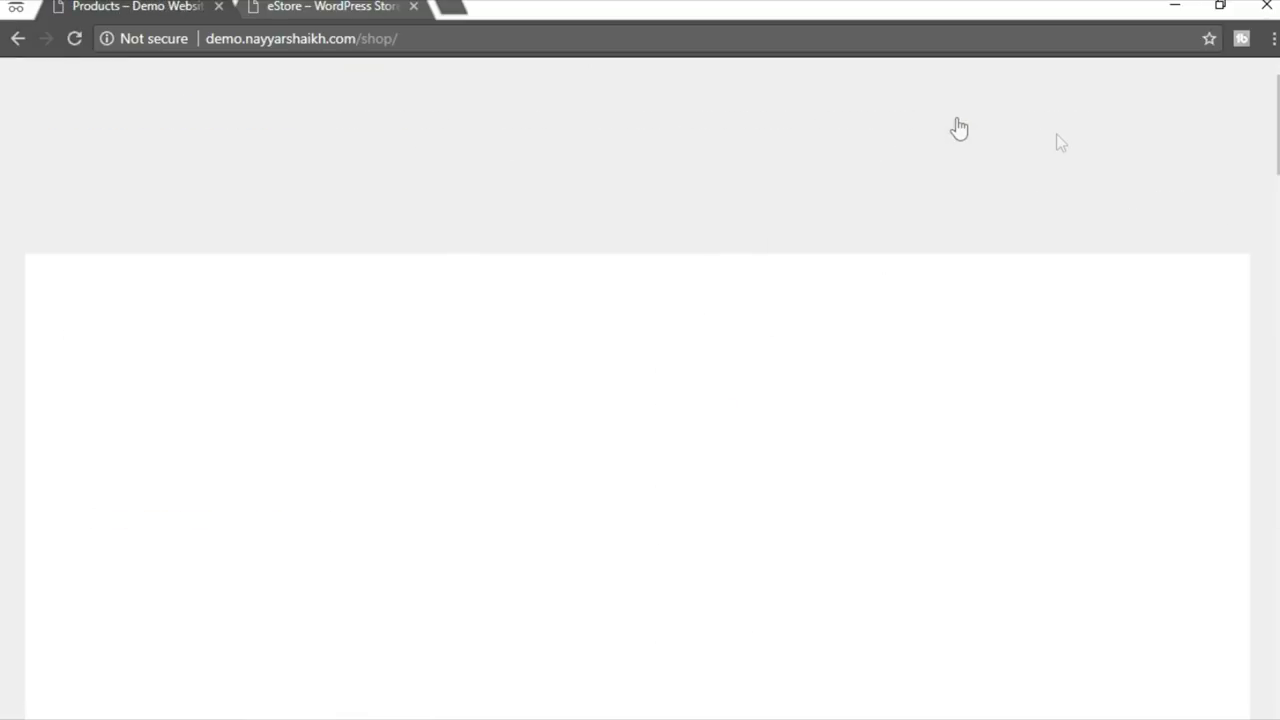
Step: Zoom the browser page out to 80%
scroll(1213, 210, "down", 3)
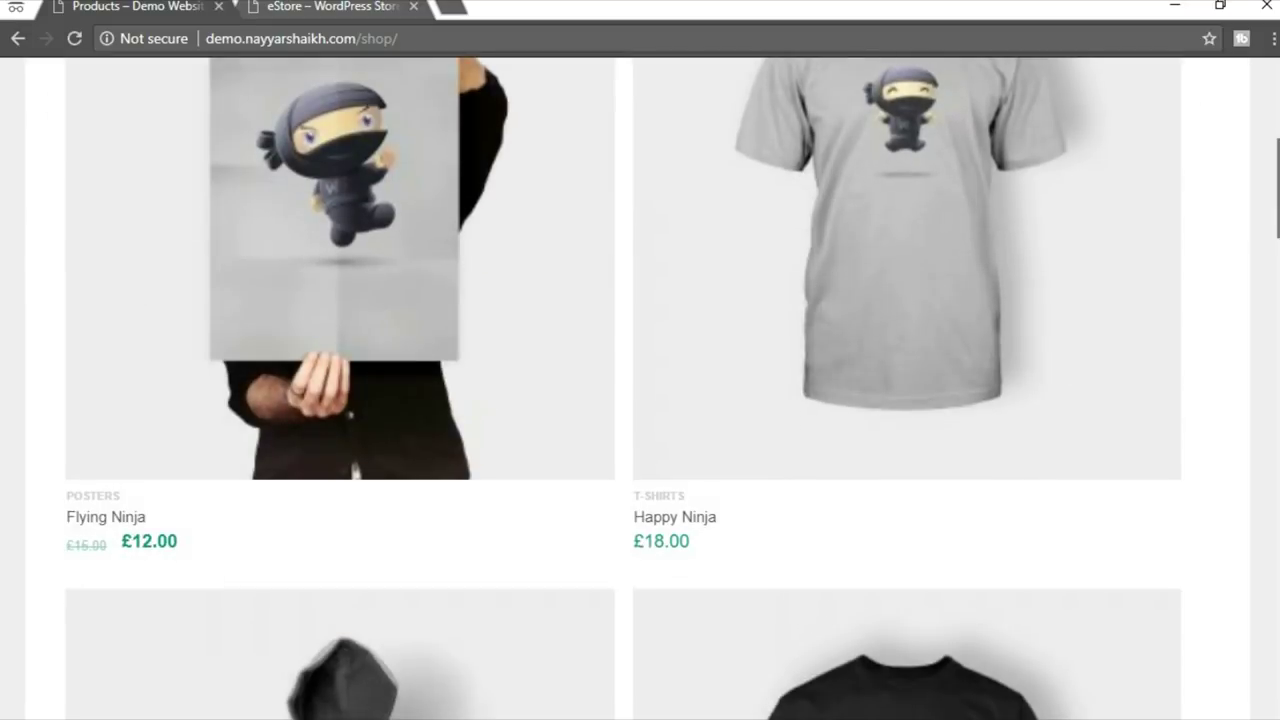
left_click(1273, 40)
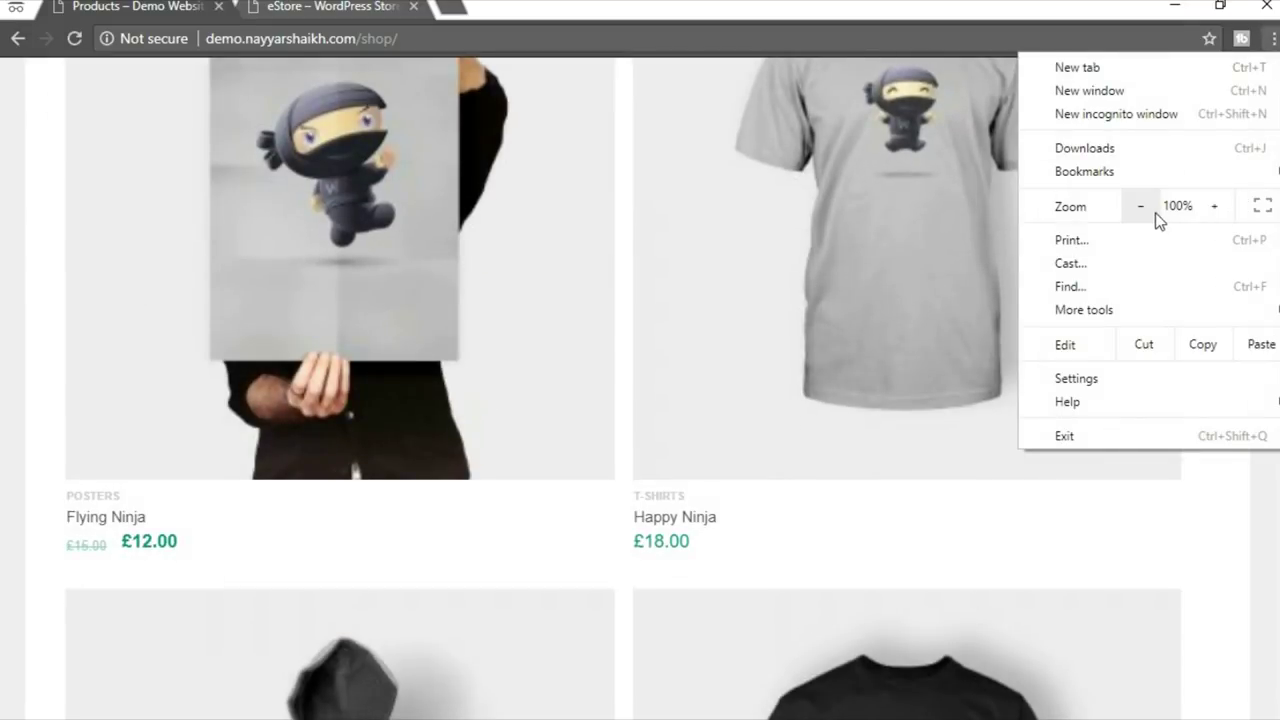
left_click(1155, 216)
left_click(1155, 216)
left_click(1217, 540)
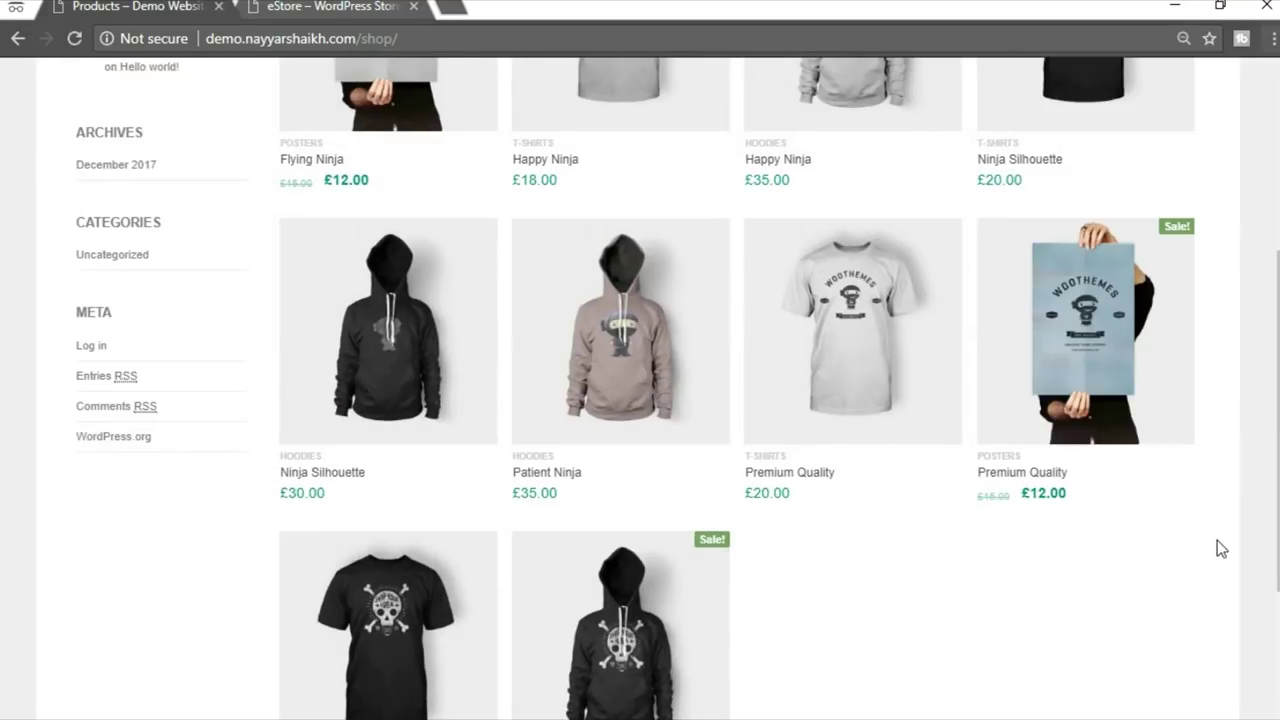
Step: Scroll up and down through the Shophistic Lite shop grid
scroll(1217, 540, "up", 4)
scroll(658, 388, "down", 3)
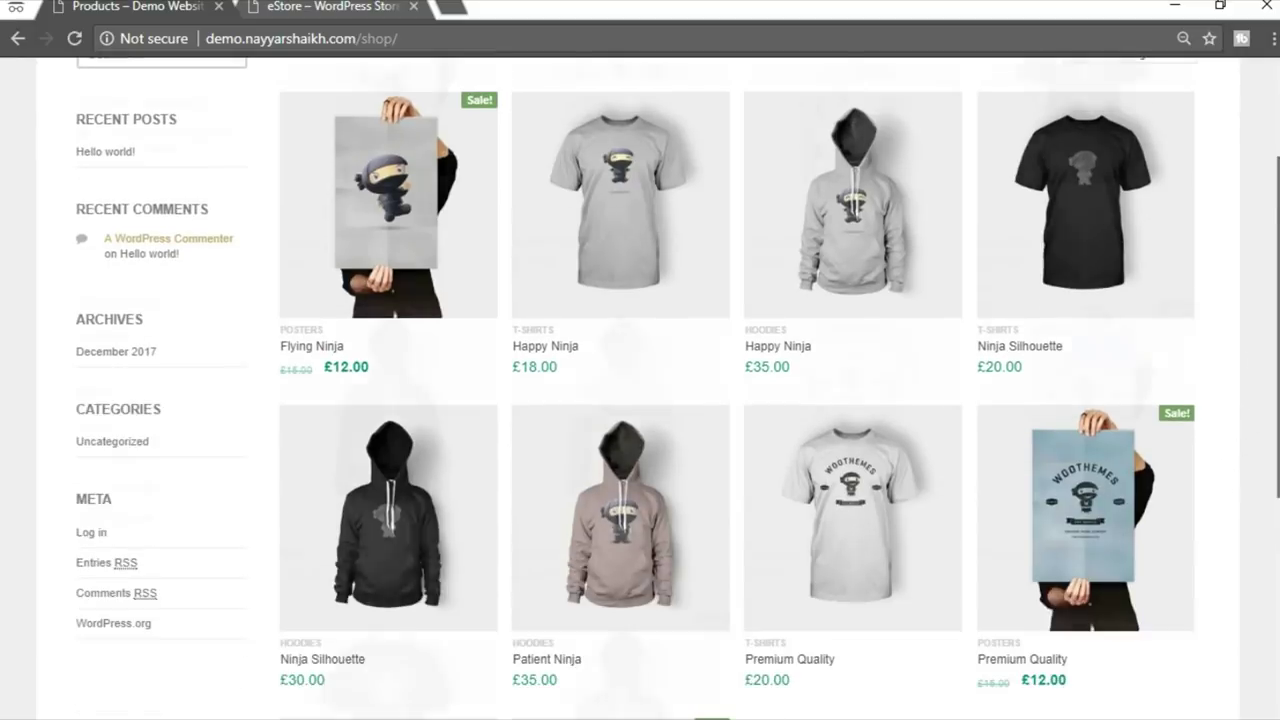
scroll(658, 388, "up", 3)
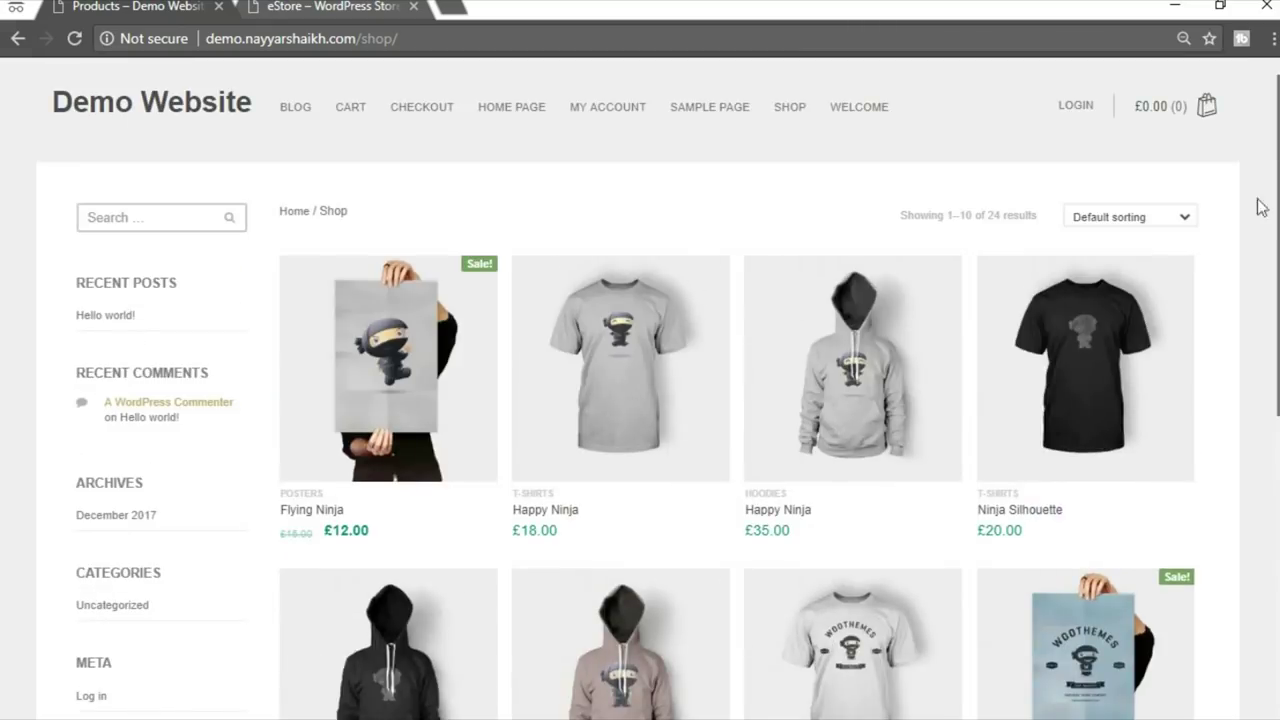
scroll(128, 485, "down", 3)
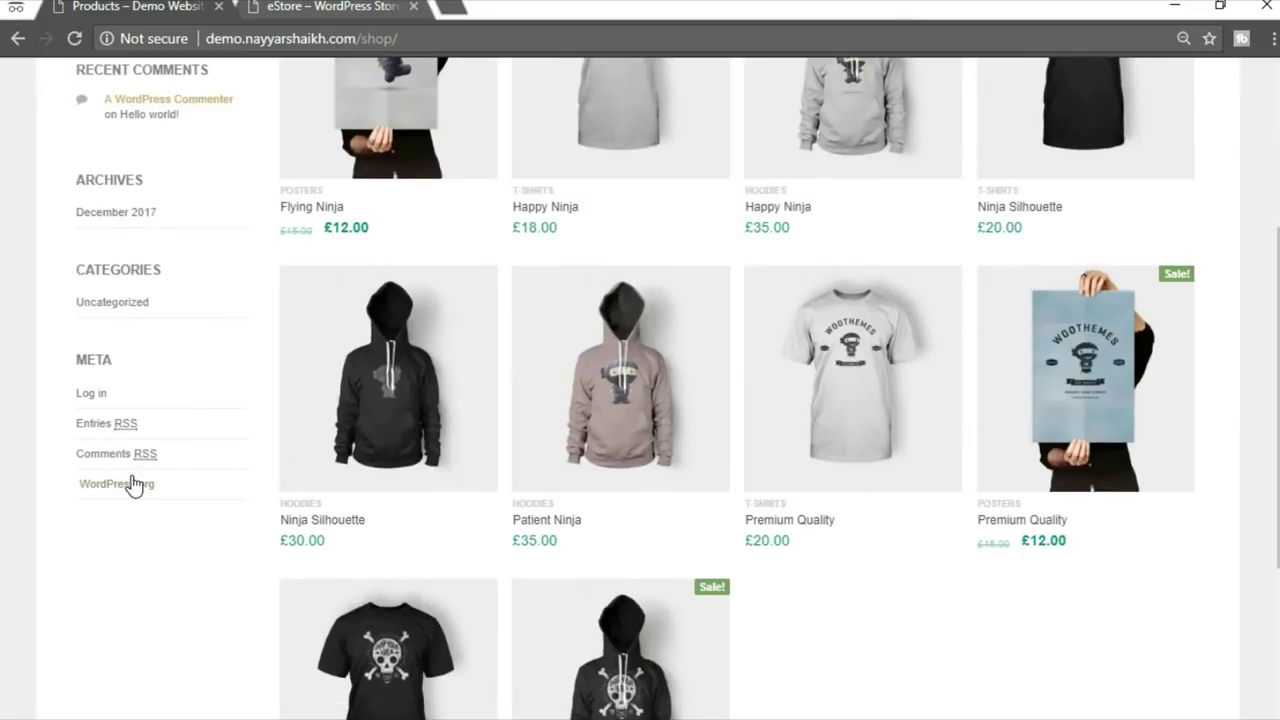
scroll(133, 485, "up", 2)
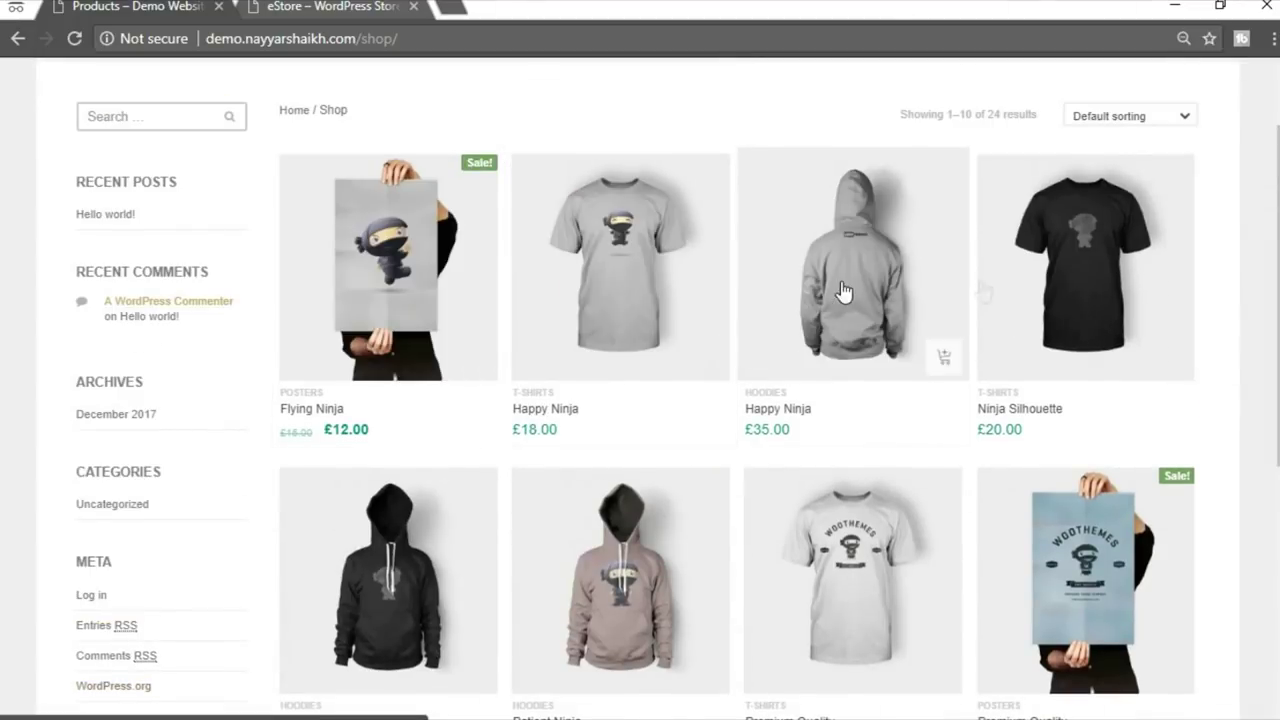
scroll(1223, 240, "down", 2)
scroll(1223, 240, "up", 2)
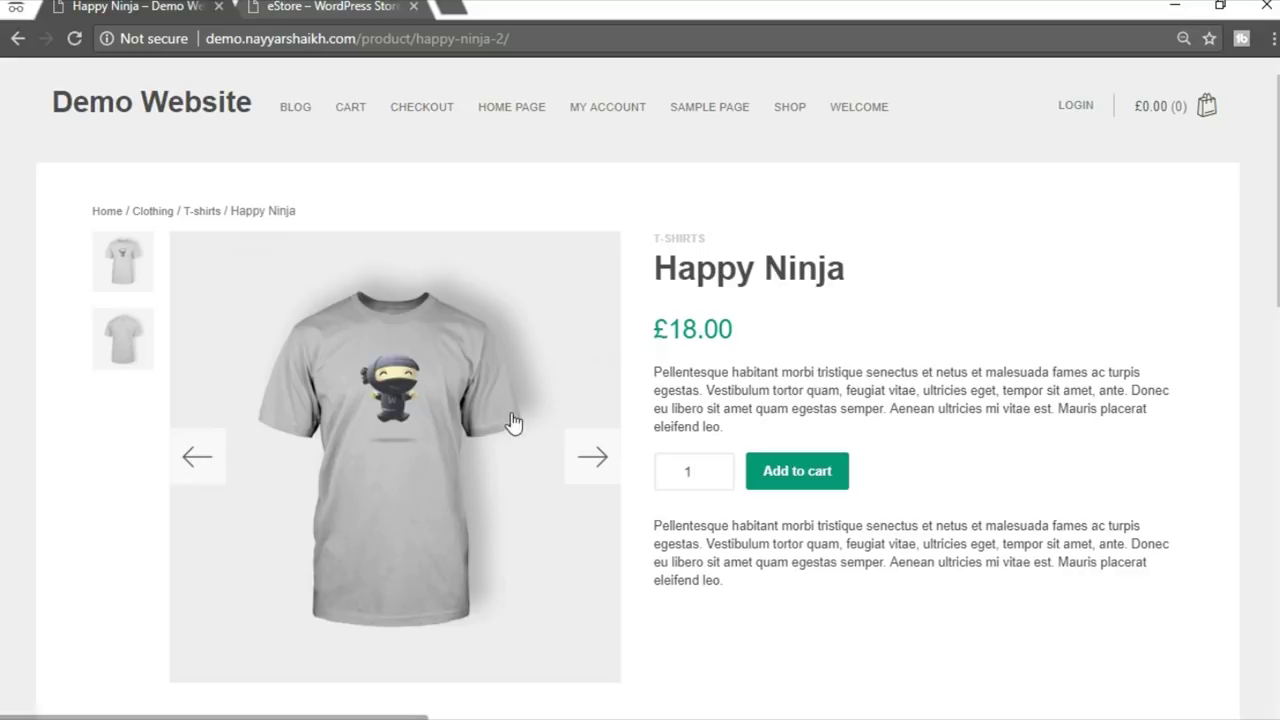
Step: Toggle the Happy Ninja T-shirt gallery between front ninja and back Woo print views
left_click(124, 347)
left_click(117, 263)
left_click(117, 362)
left_click(121, 283)
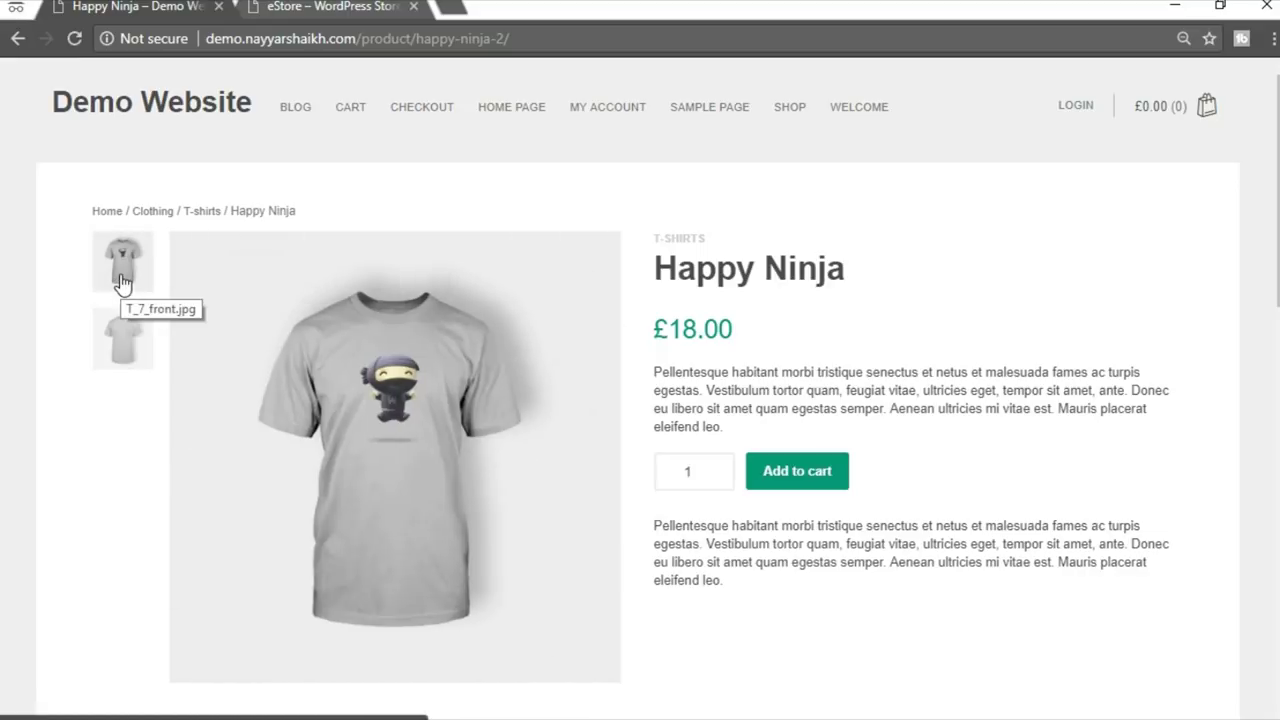
left_click(117, 362)
left_click(123, 268)
left_click(127, 343)
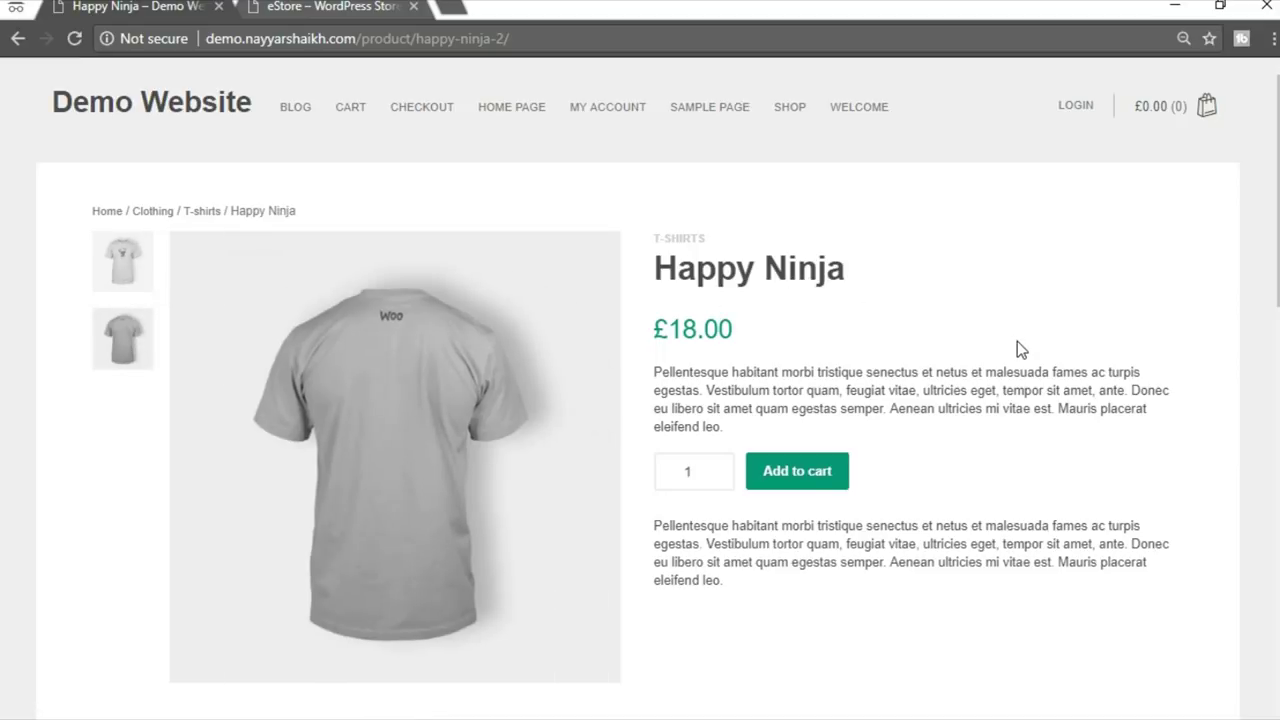
Step: Scroll down to Related Products and back, then return to the Manage Themes window
scroll(640, 390, "down", 1)
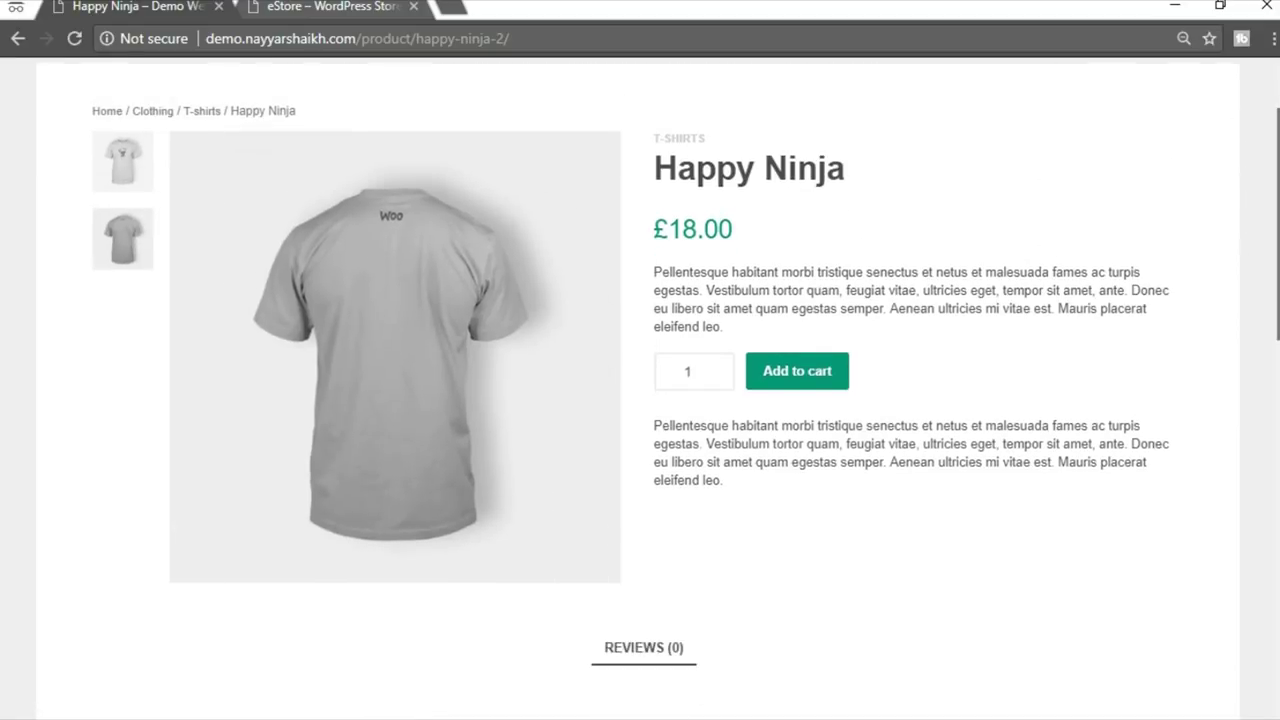
scroll(1237, 271, "down", 9)
scroll(1237, 271, "down", 2)
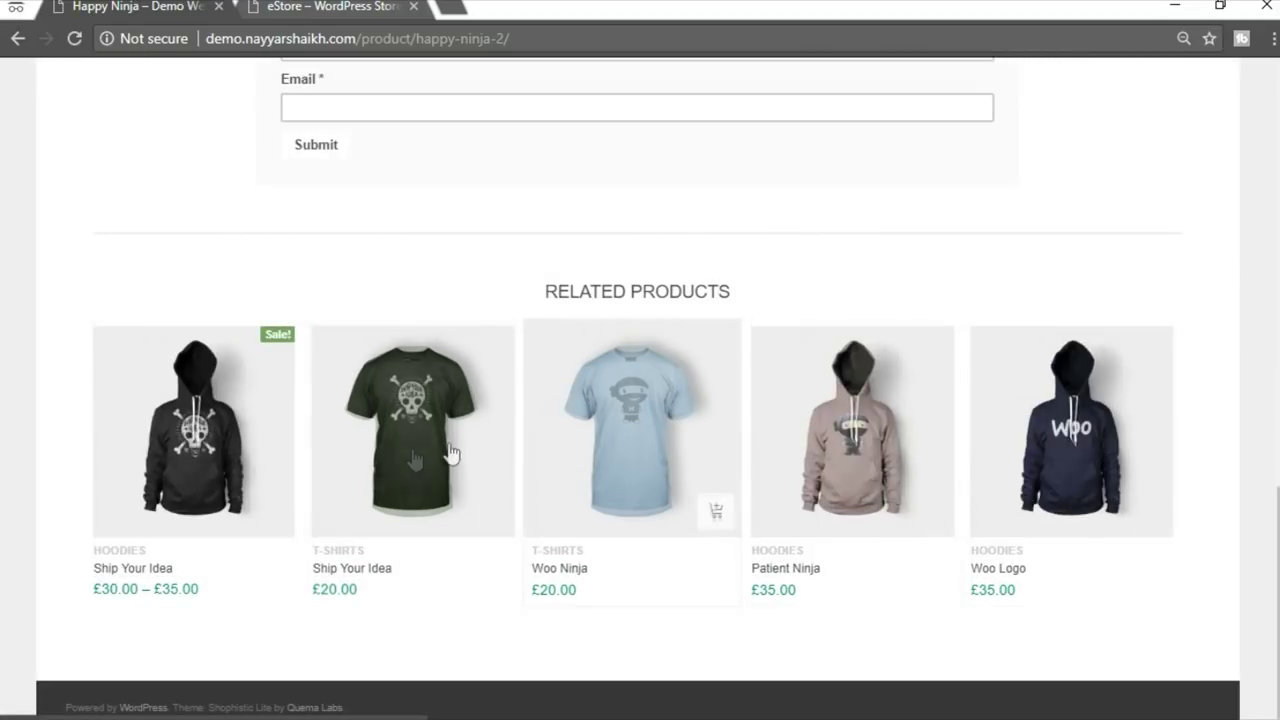
scroll(1251, 405, "up", 5)
scroll(1251, 405, "up", 5)
scroll(1100, 316, "up", 1)
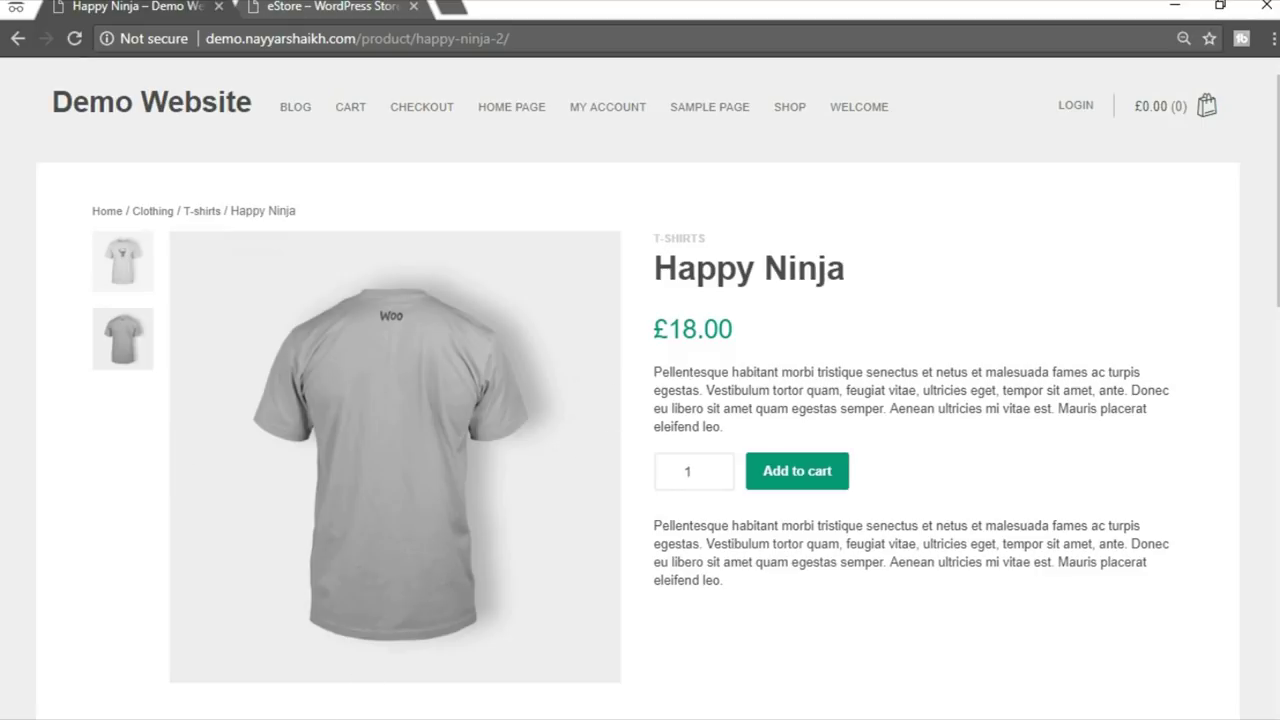
mouse_move(281, 716)
left_click(149, 650)
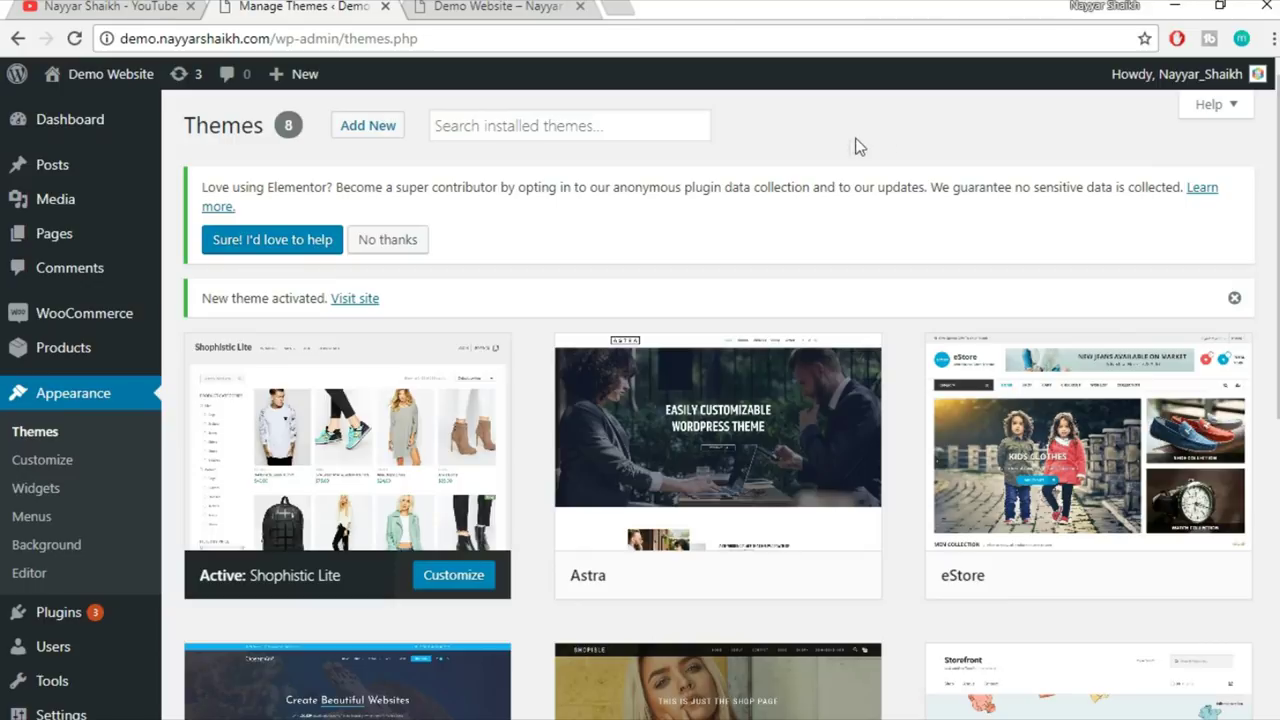
Step: Search the theme directory for Astra, activate it, and view Astra's Ready Websites tab
left_click(388, 136)
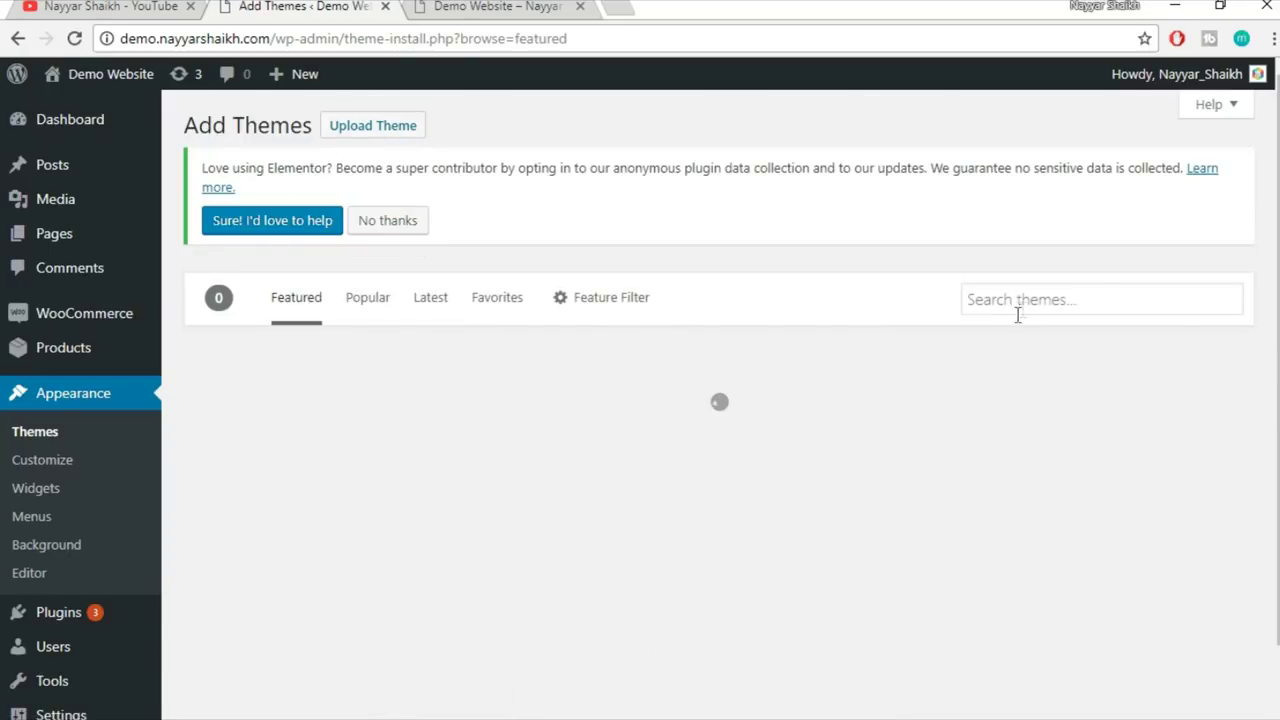
left_click(1019, 305)
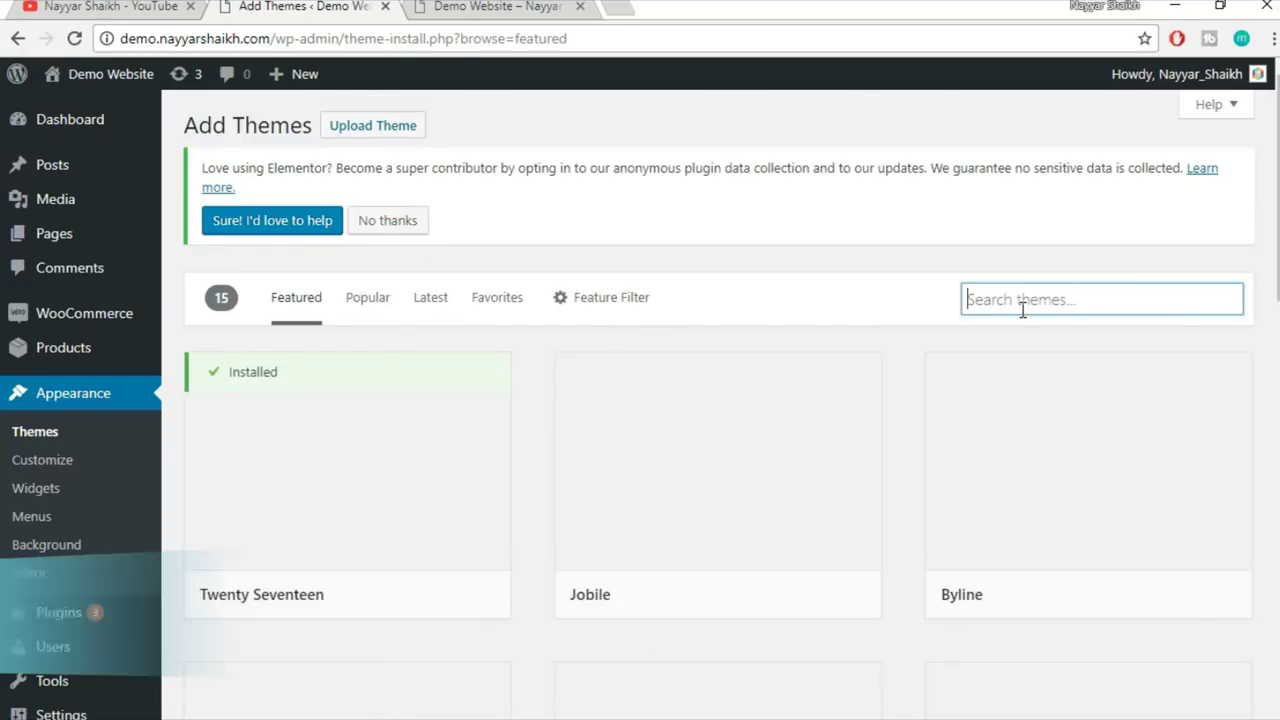
type("astra")
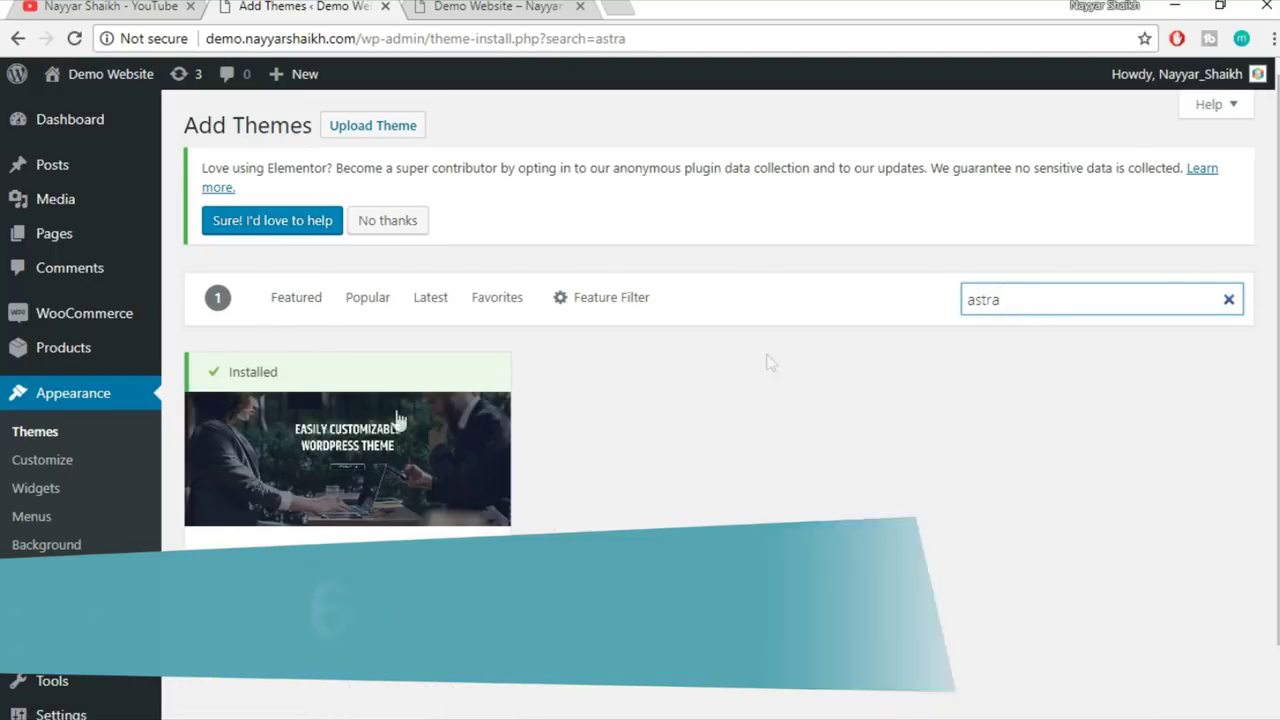
mouse_move(225, 512)
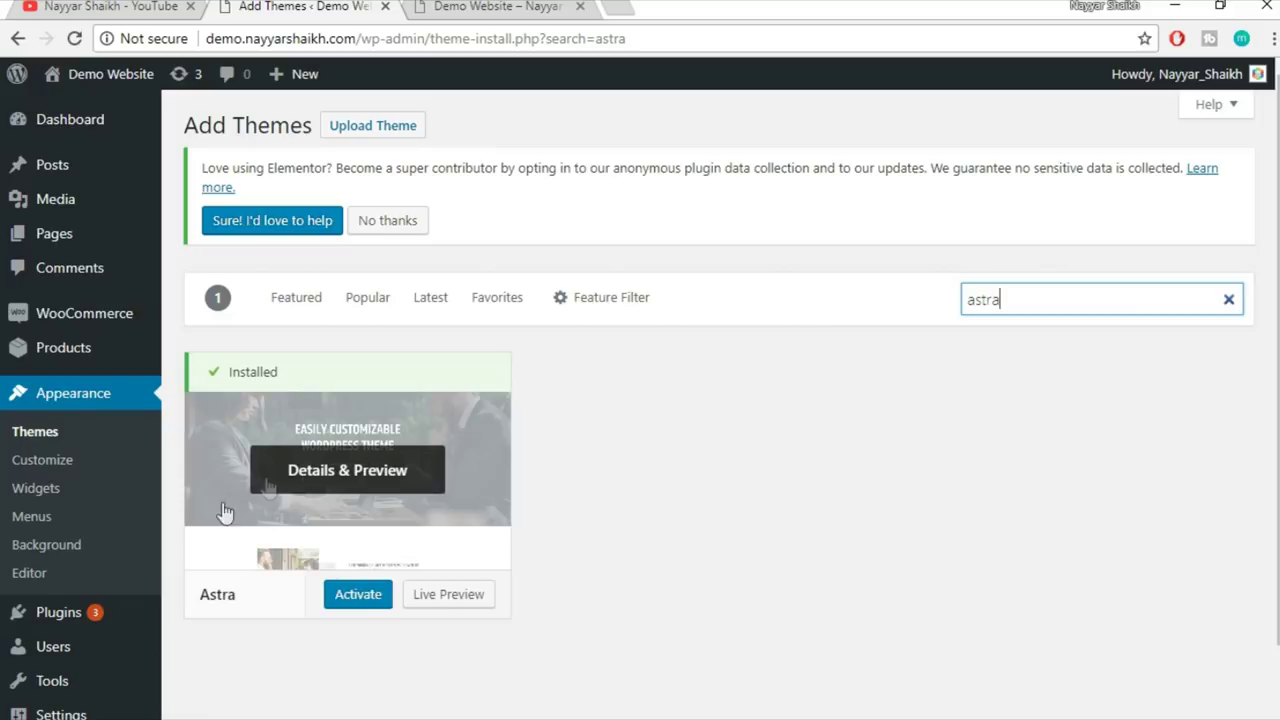
left_click(355, 598)
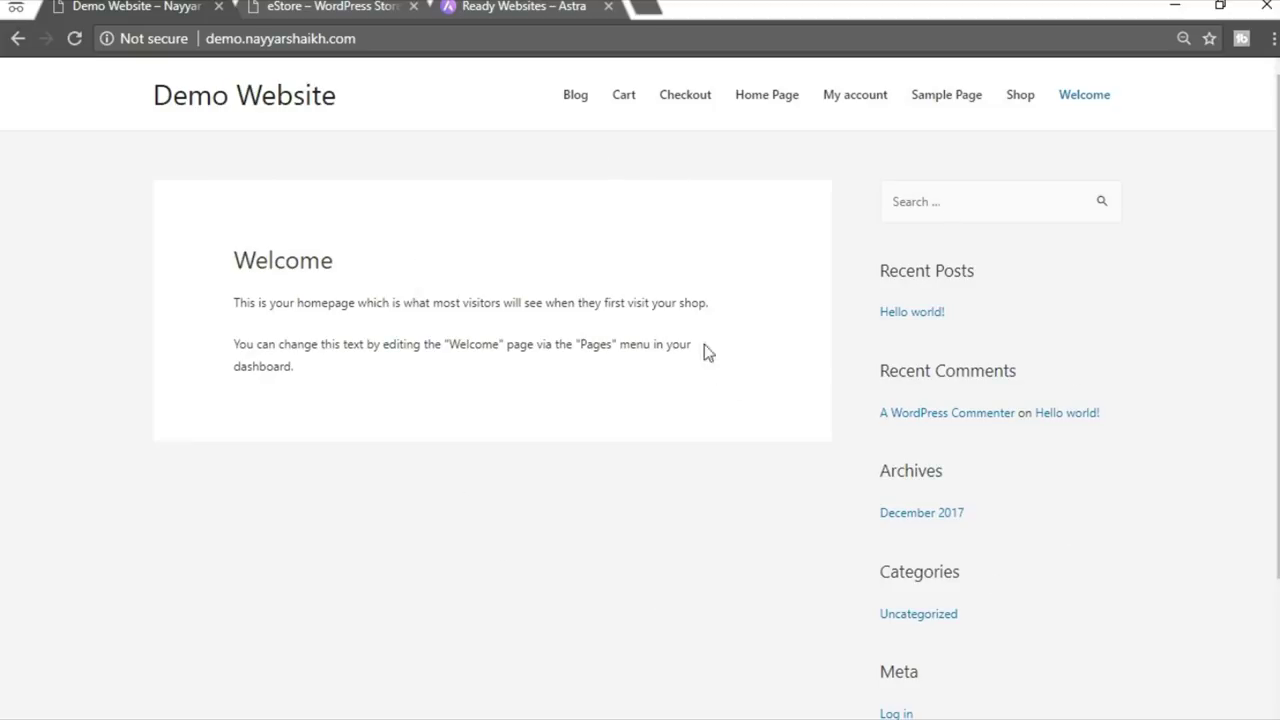
left_click(537, 14)
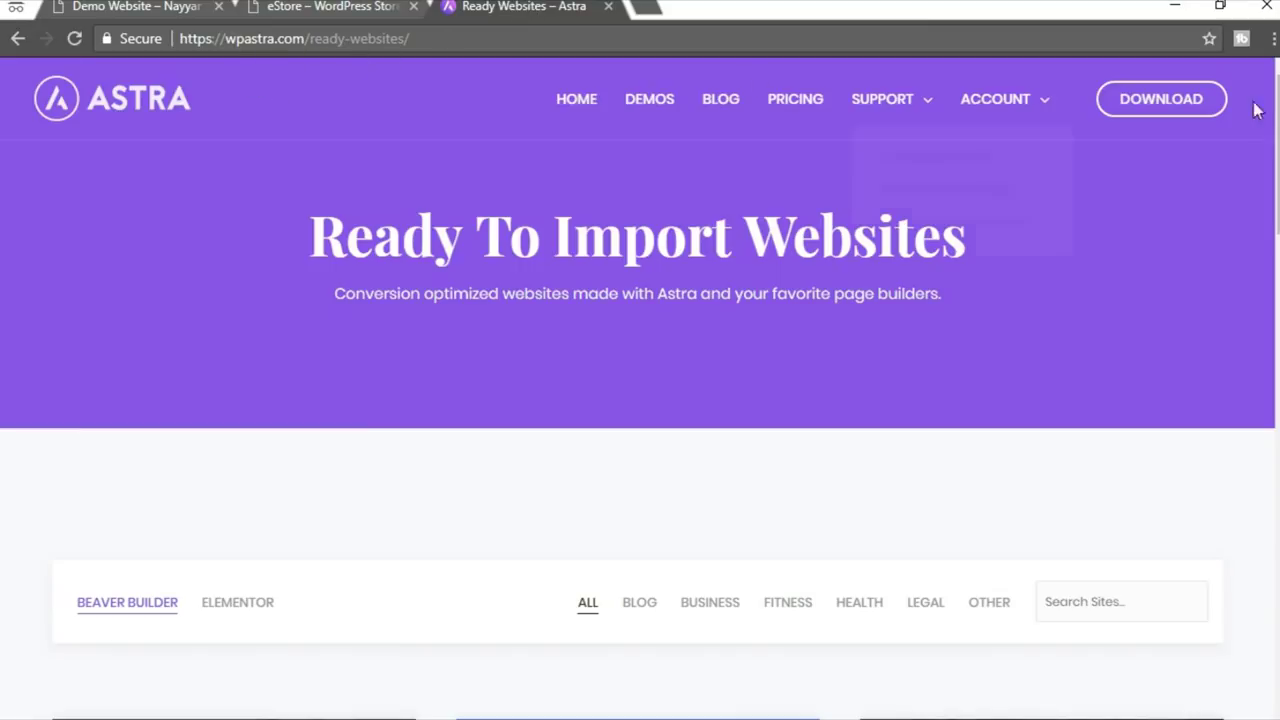
Step: Scroll through Astra's ready-to-import template cards, then return to the Demo Website tab
scroll(1060, 568, "down", 3)
scroll(775, 313, "down", 3)
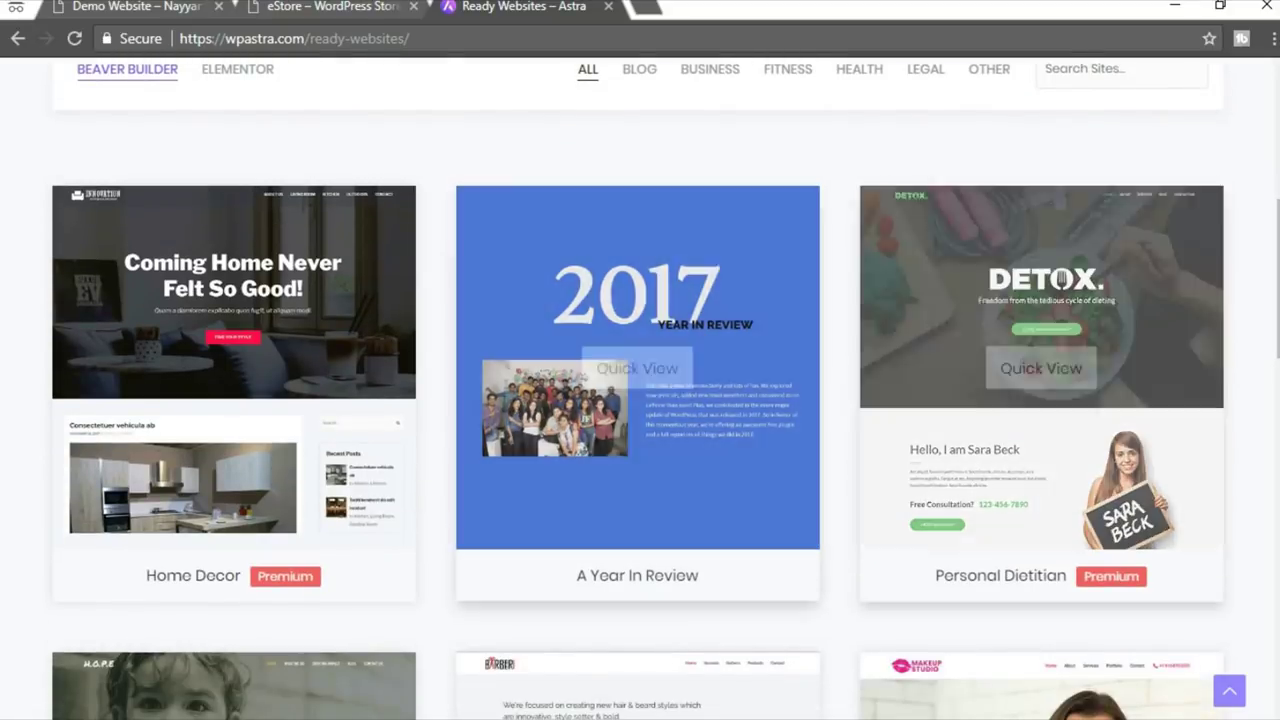
scroll(1243, 257, "down", 3)
scroll(640, 390, "down", 3)
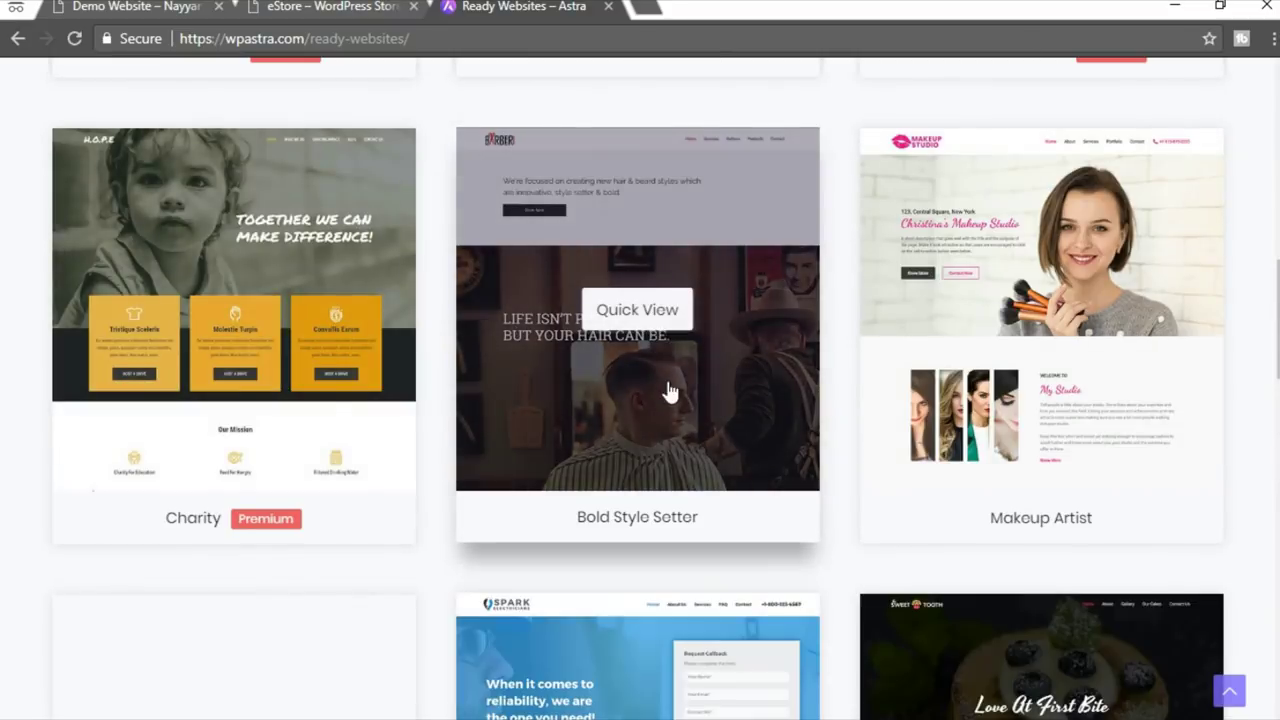
scroll(480, 417, "down", 3)
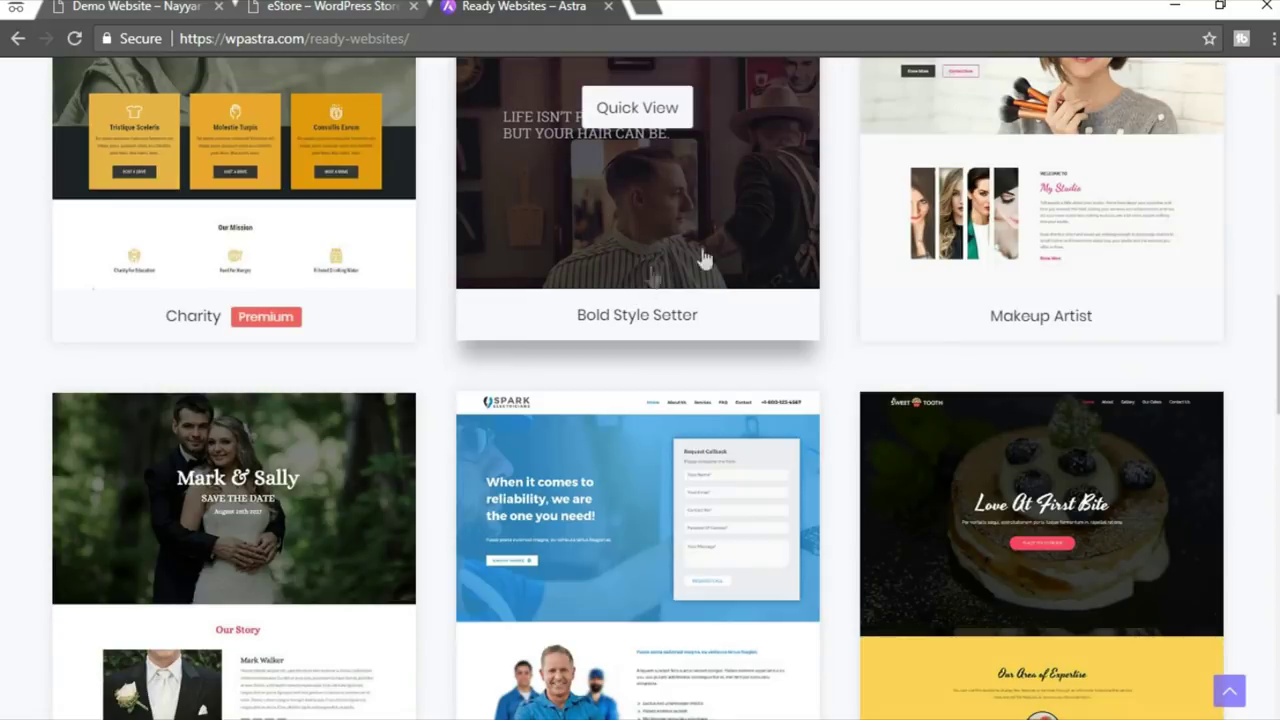
scroll(716, 329, "down", 3)
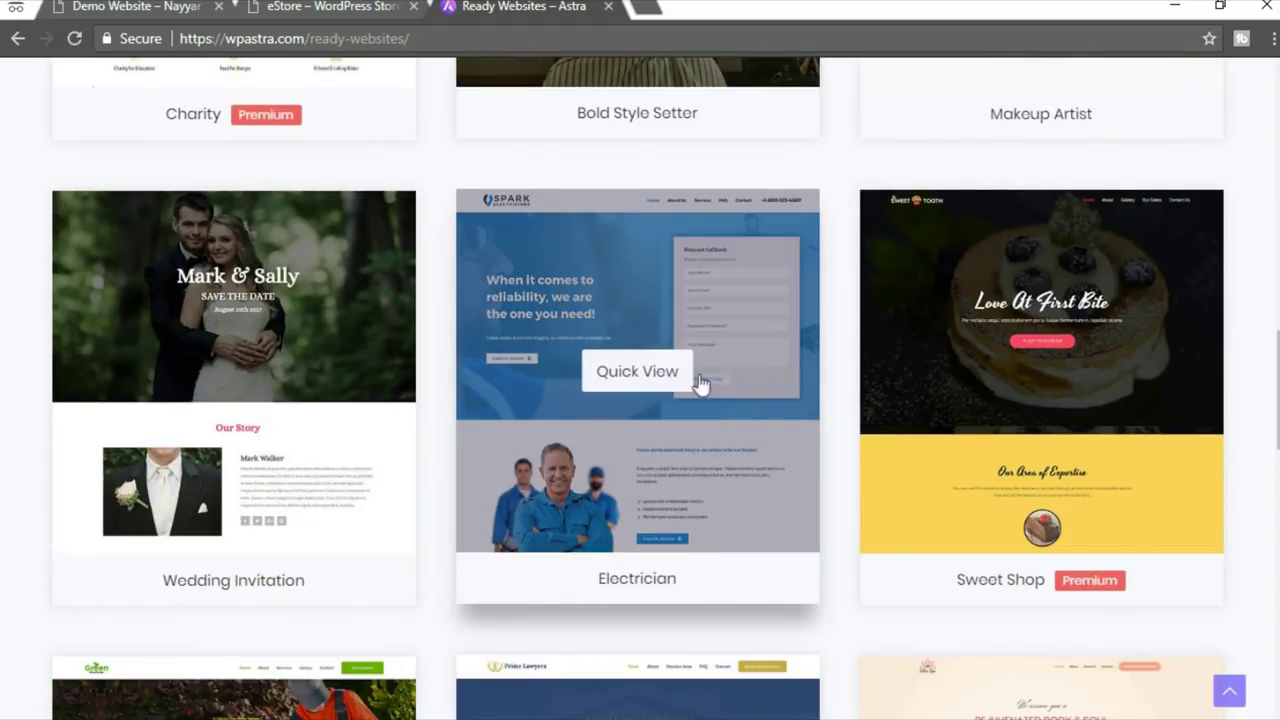
scroll(714, 500, "down", 1)
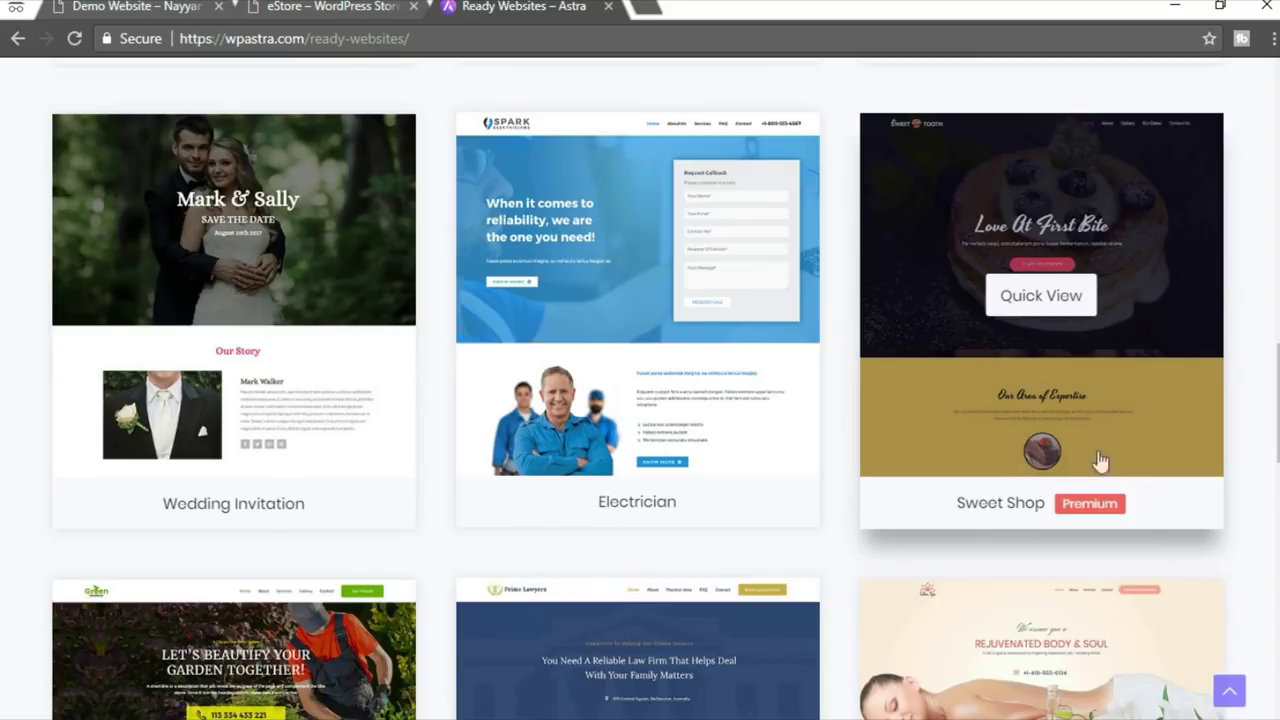
scroll(662, 434, "down", 4)
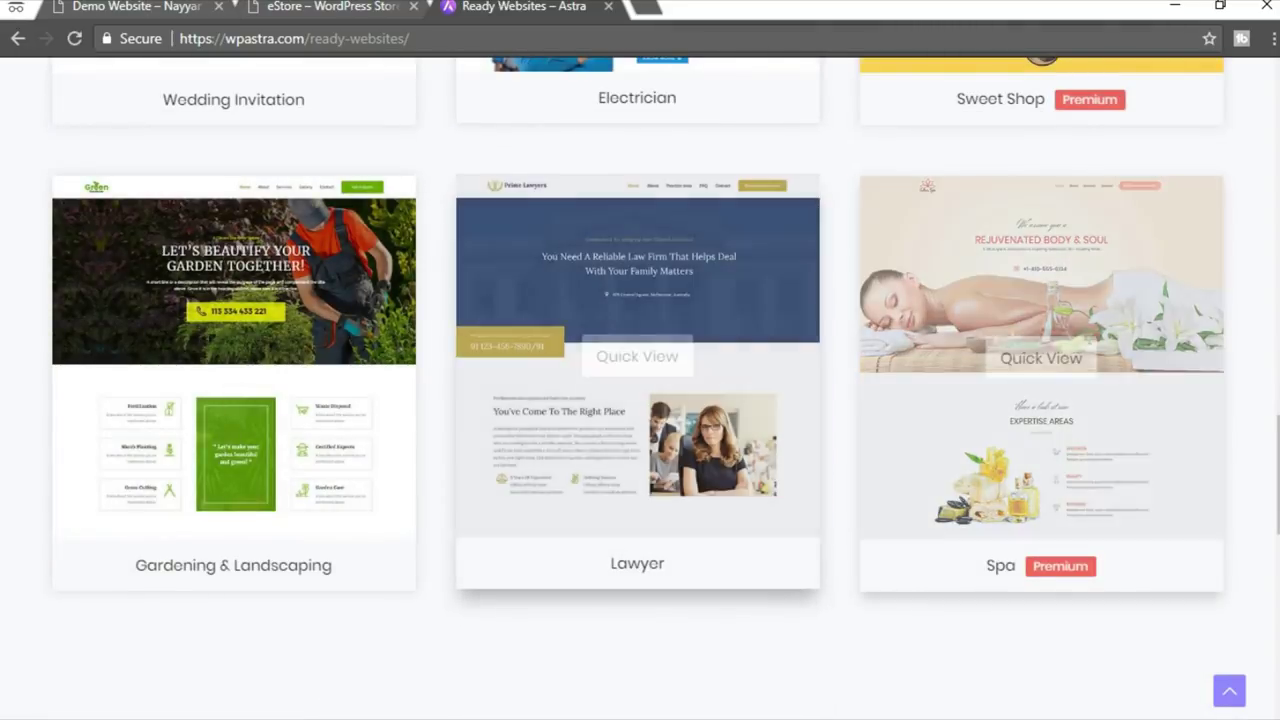
scroll(1218, 158, "up", 10)
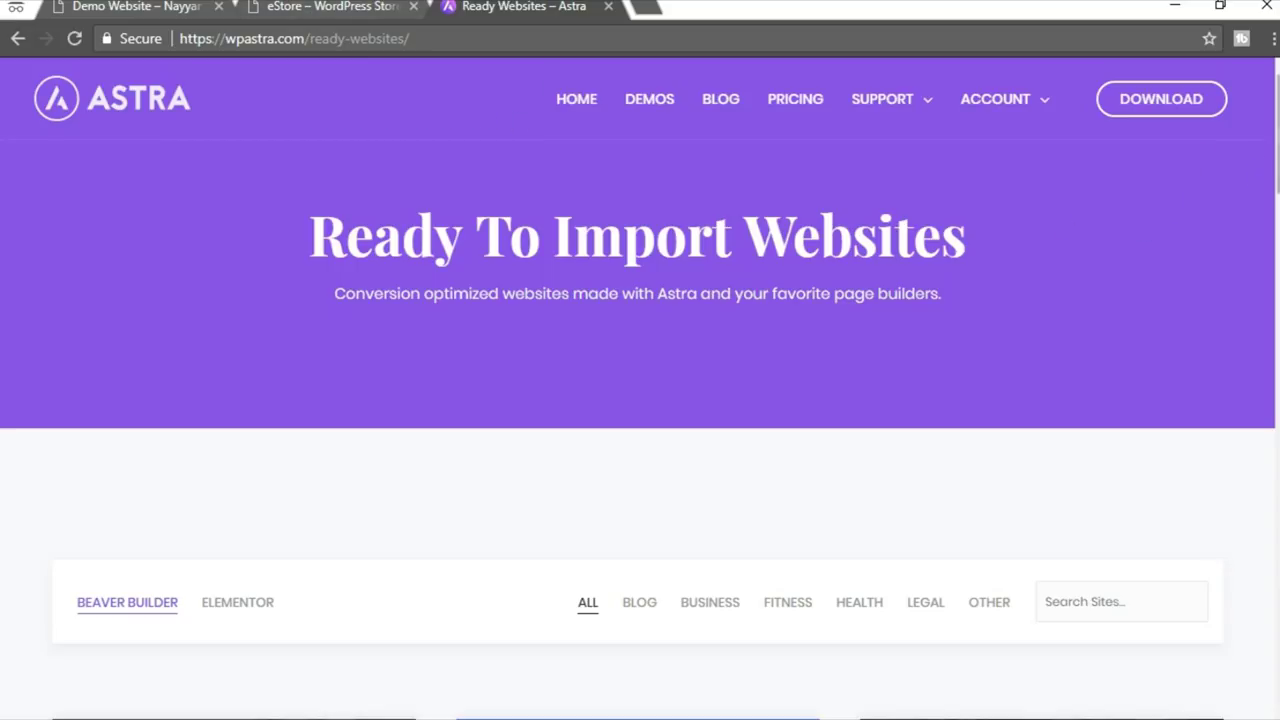
left_click(160, 6)
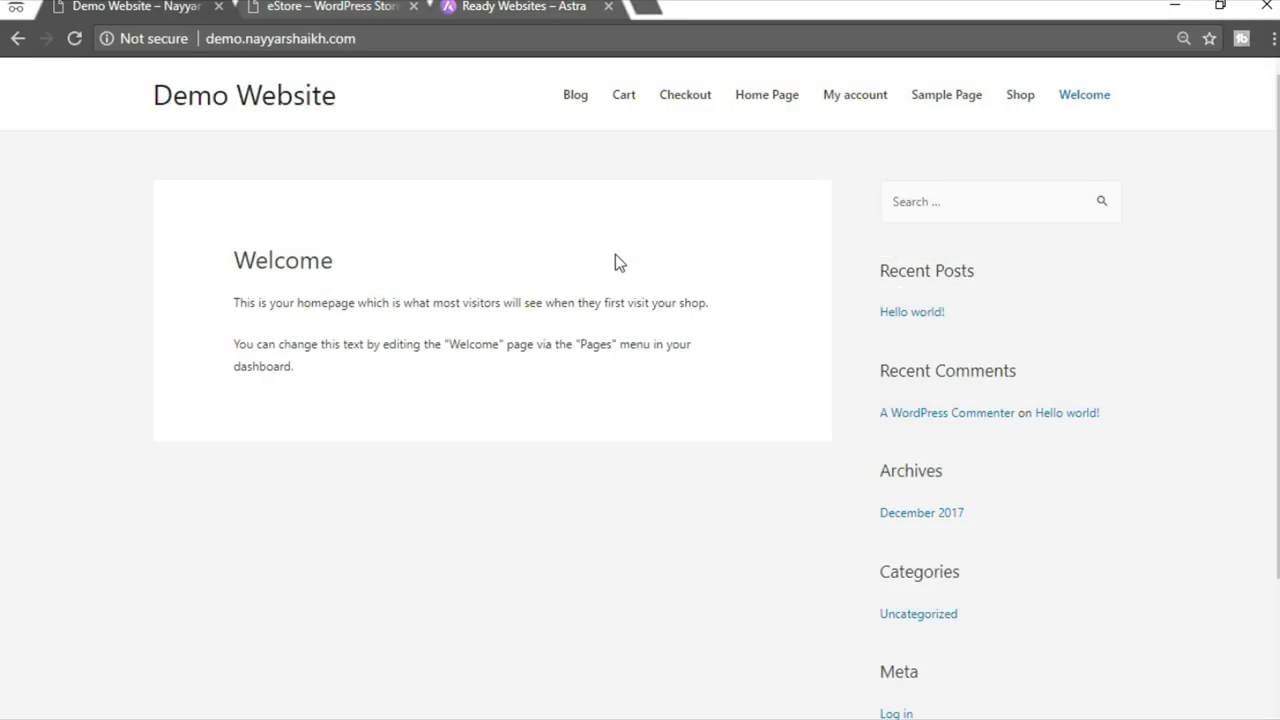
Step: Browse the Astra-styled Shop page, then glance at the Astra Ready Websites tab
left_click(1020, 96)
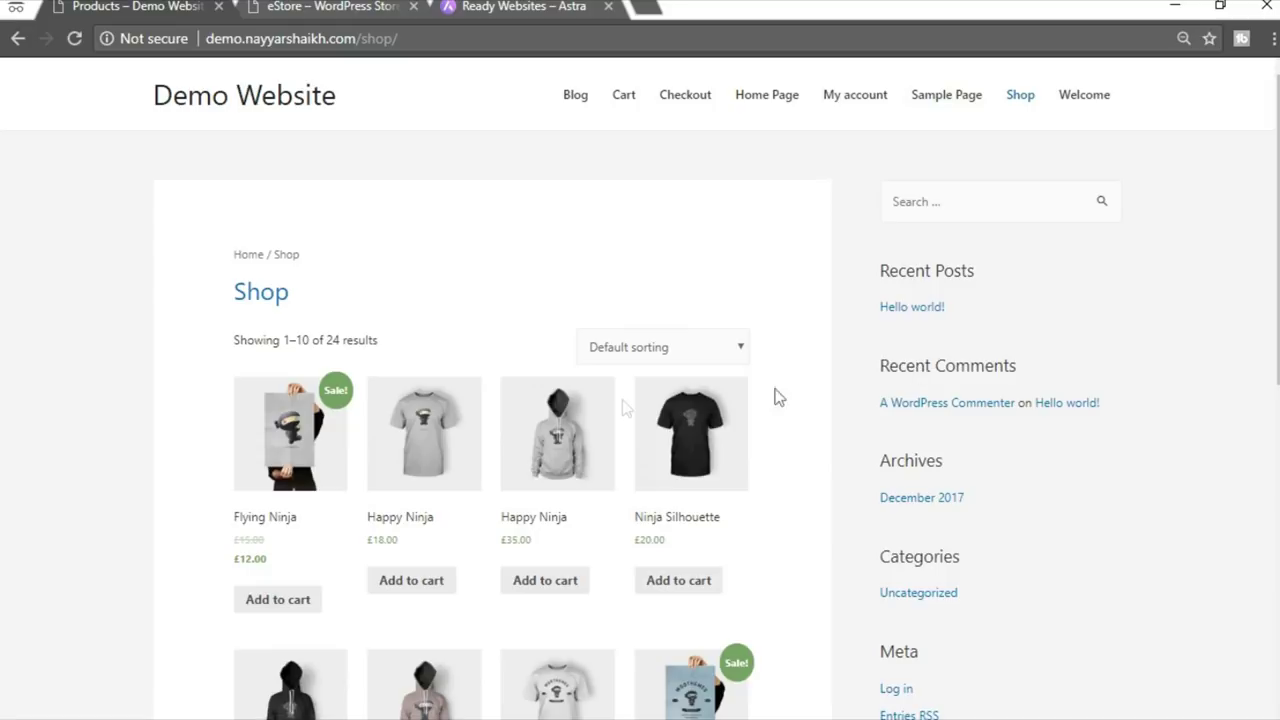
scroll(517, 372, "down", 3)
scroll(517, 378, "down", 1)
scroll(591, 343, "up", 4)
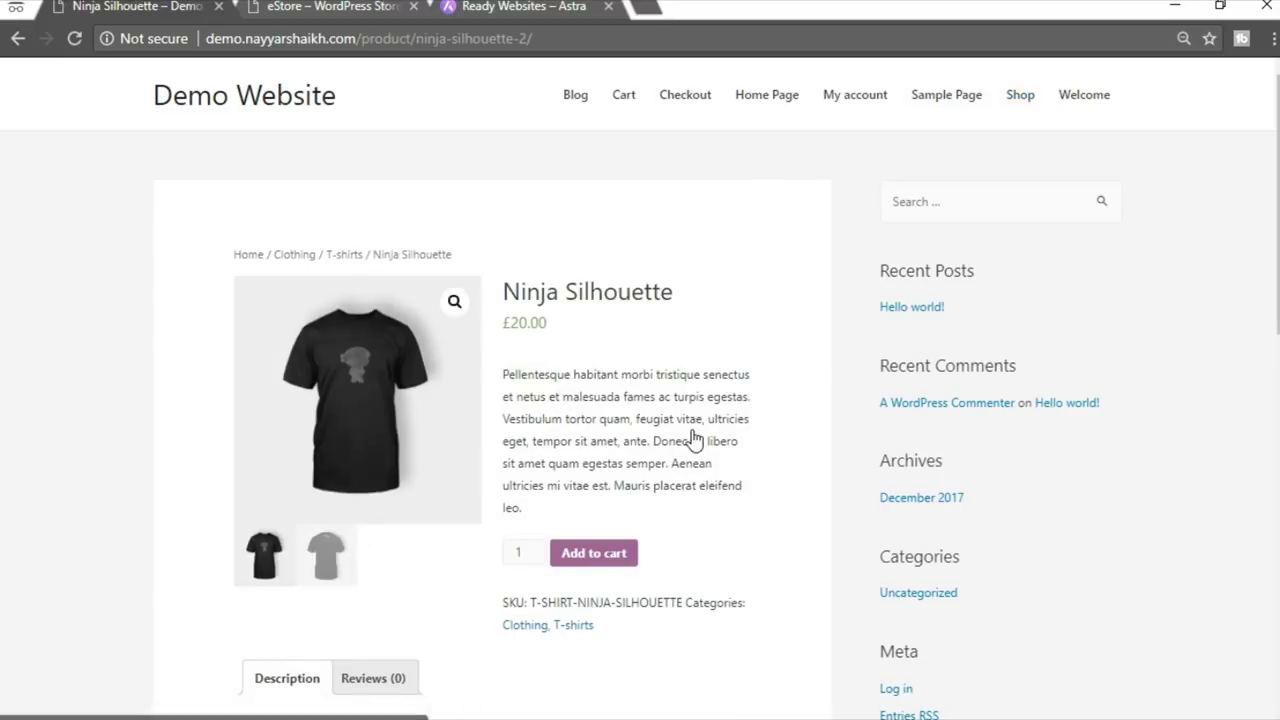
left_click(552, 6)
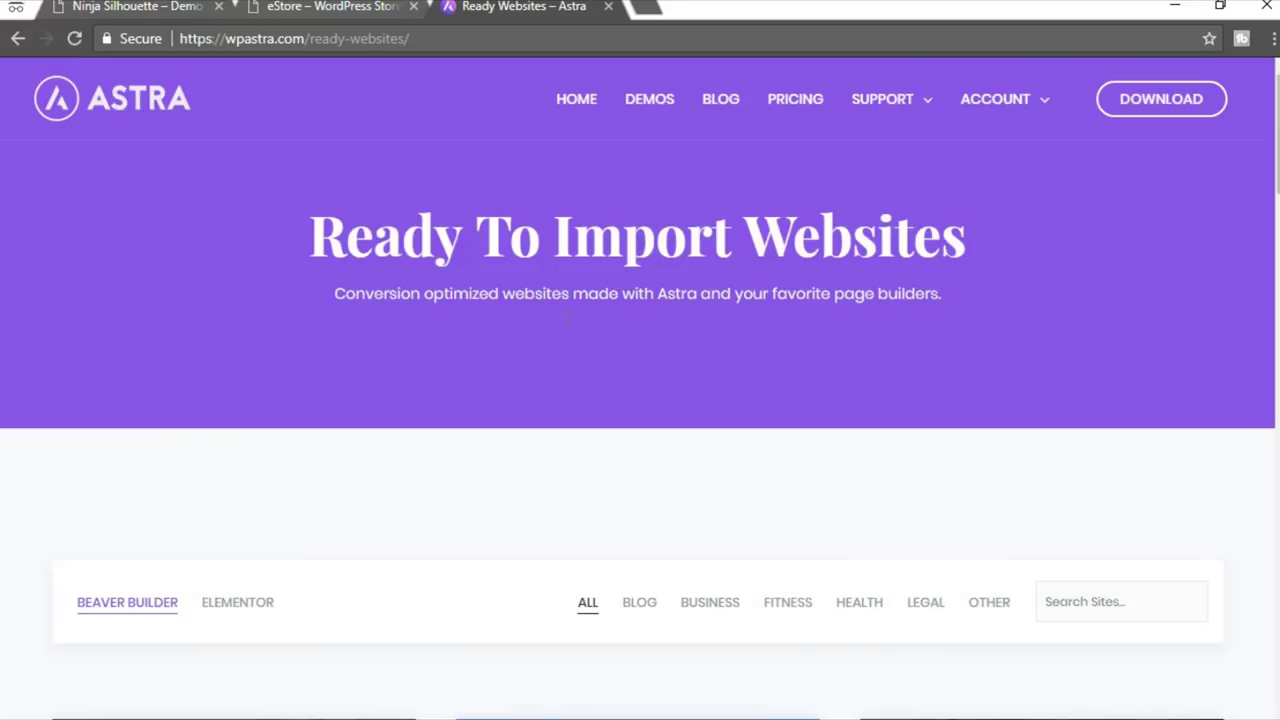
scroll(889, 377, "down", 6)
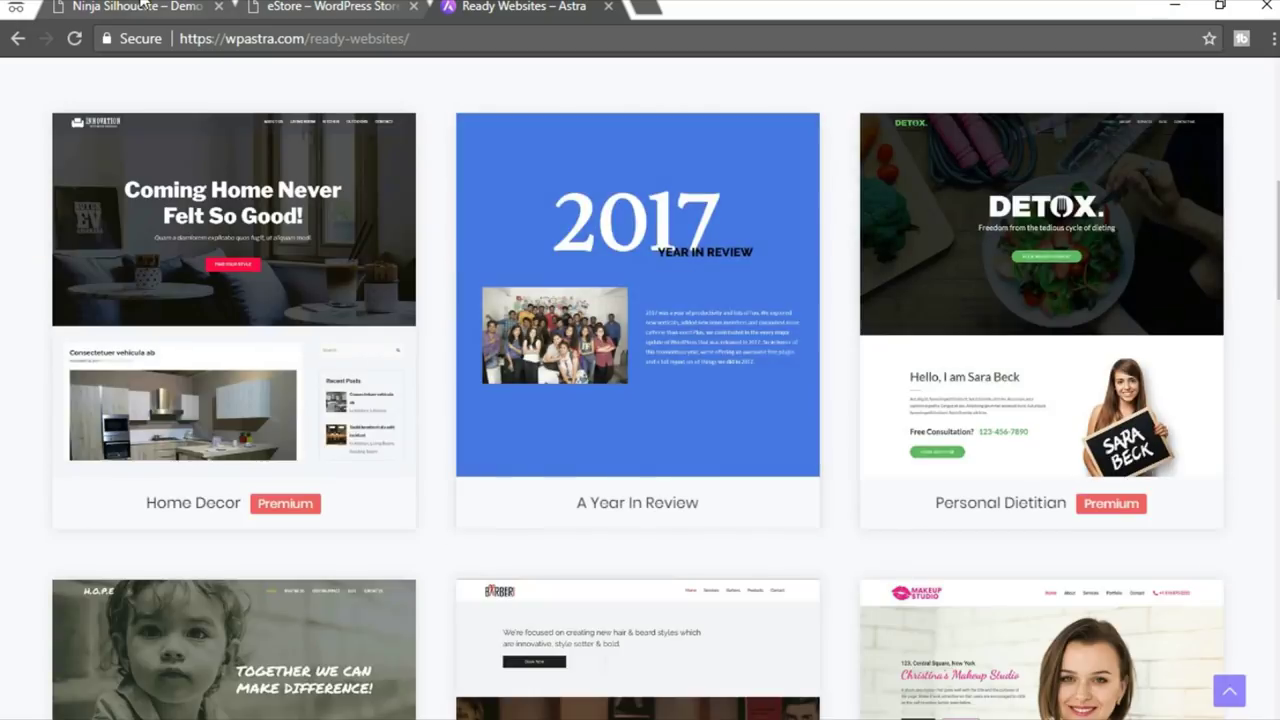
Step: Review the Ninja Silhouette product page, then go back to the Themes admin's Add New
key("ctrl+Tab")
scroll(640, 390, "down", 2)
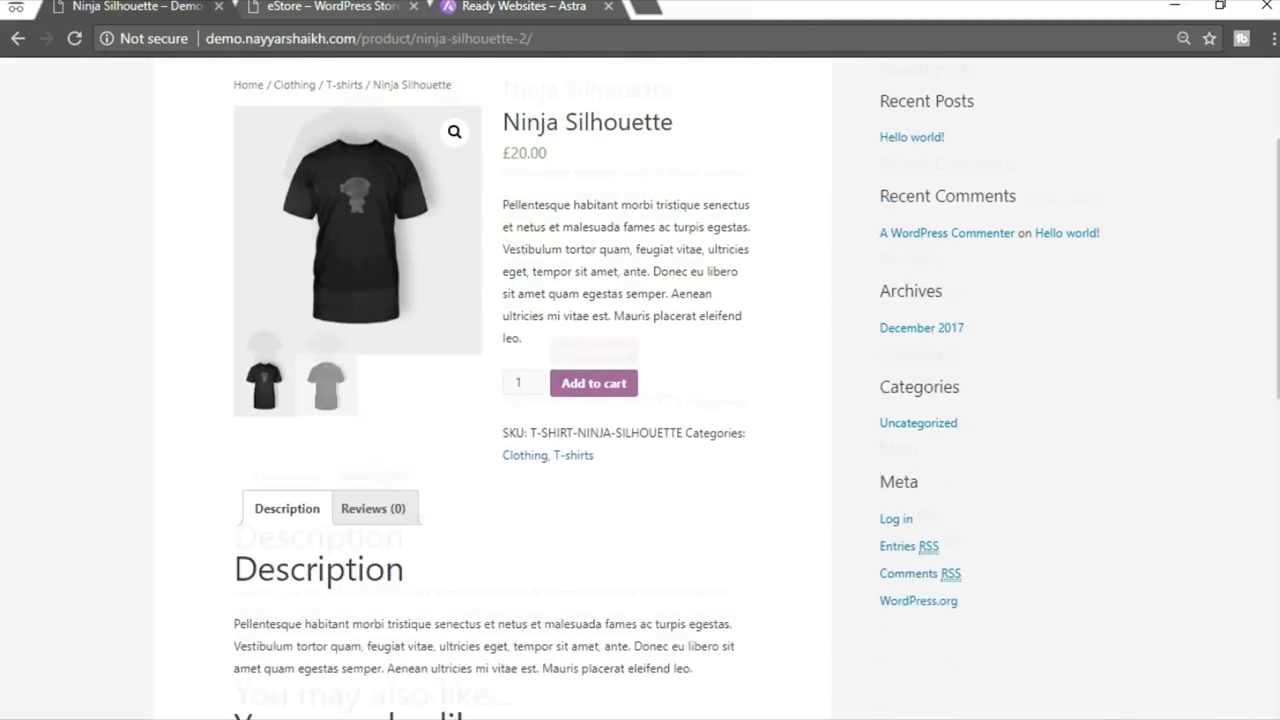
scroll(640, 390, "up", 2)
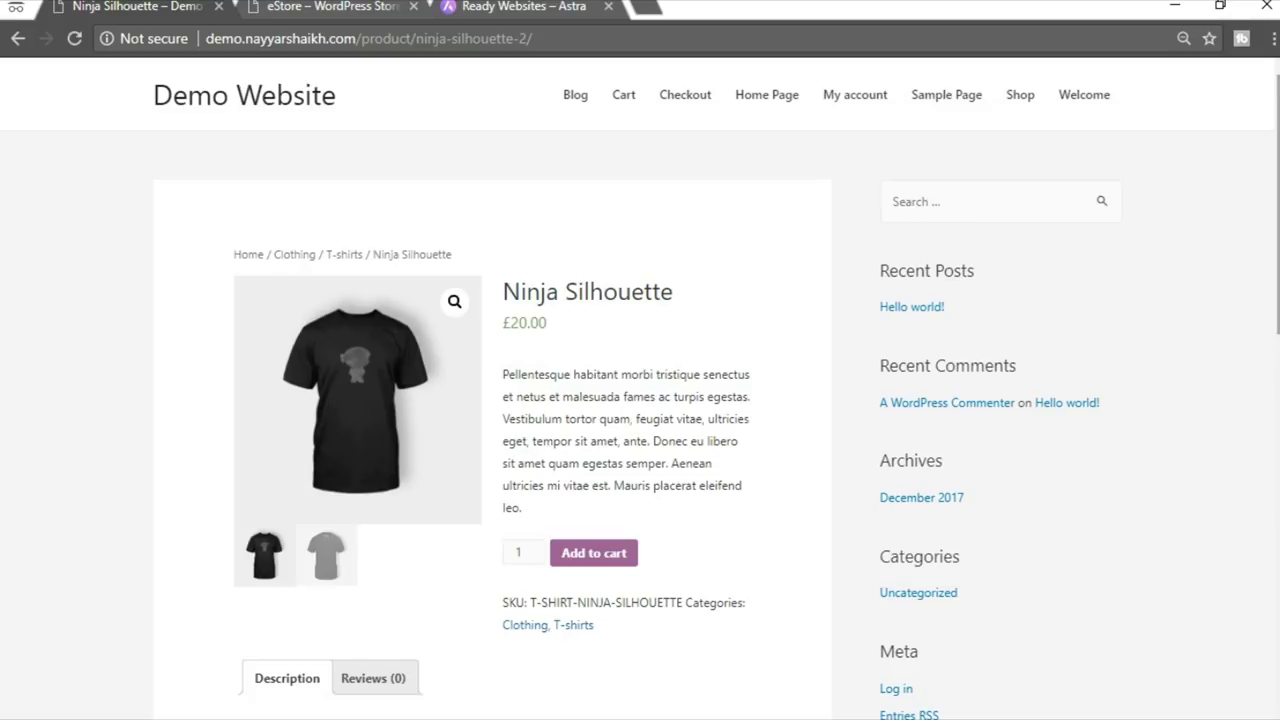
scroll(640, 400, "down", 1)
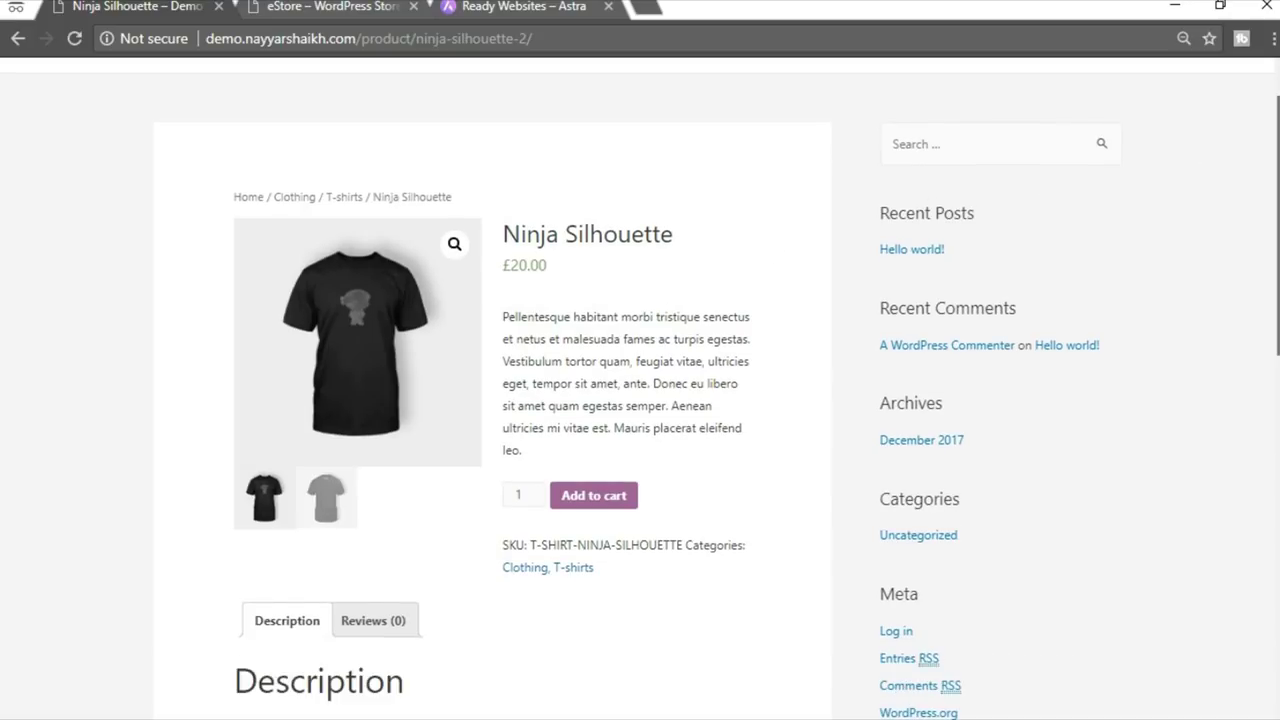
scroll(640, 390, "down", 4)
left_click_drag(1276, 355, 1272, 172)
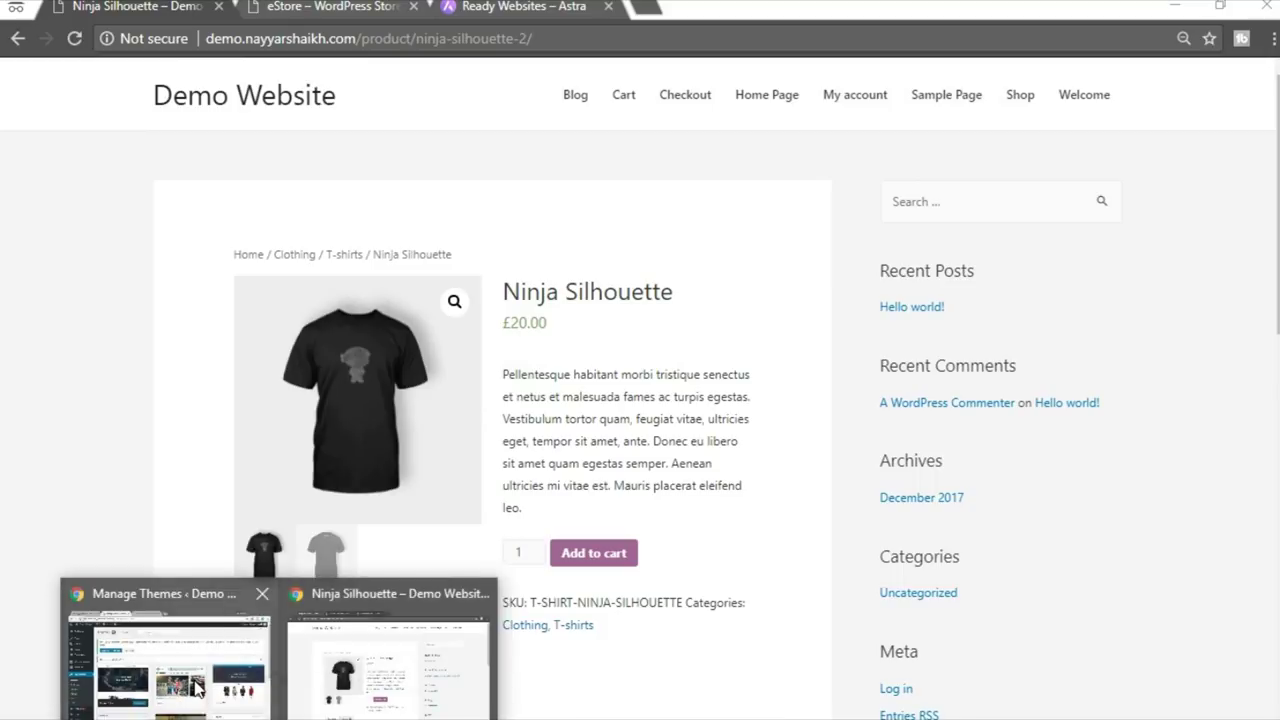
left_click(160, 650)
left_click(368, 128)
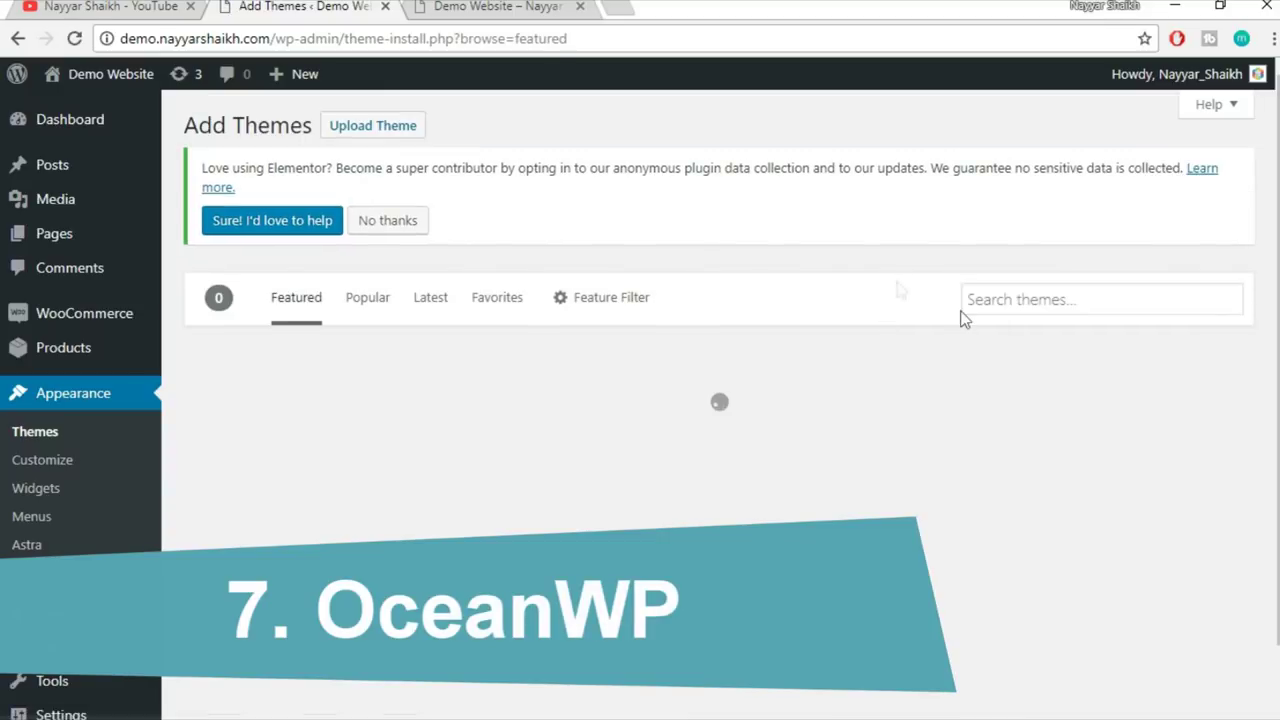
Step: Search for 'oceanwp', activate OceanWP, and load the store's homepage in it
left_click(1016, 300)
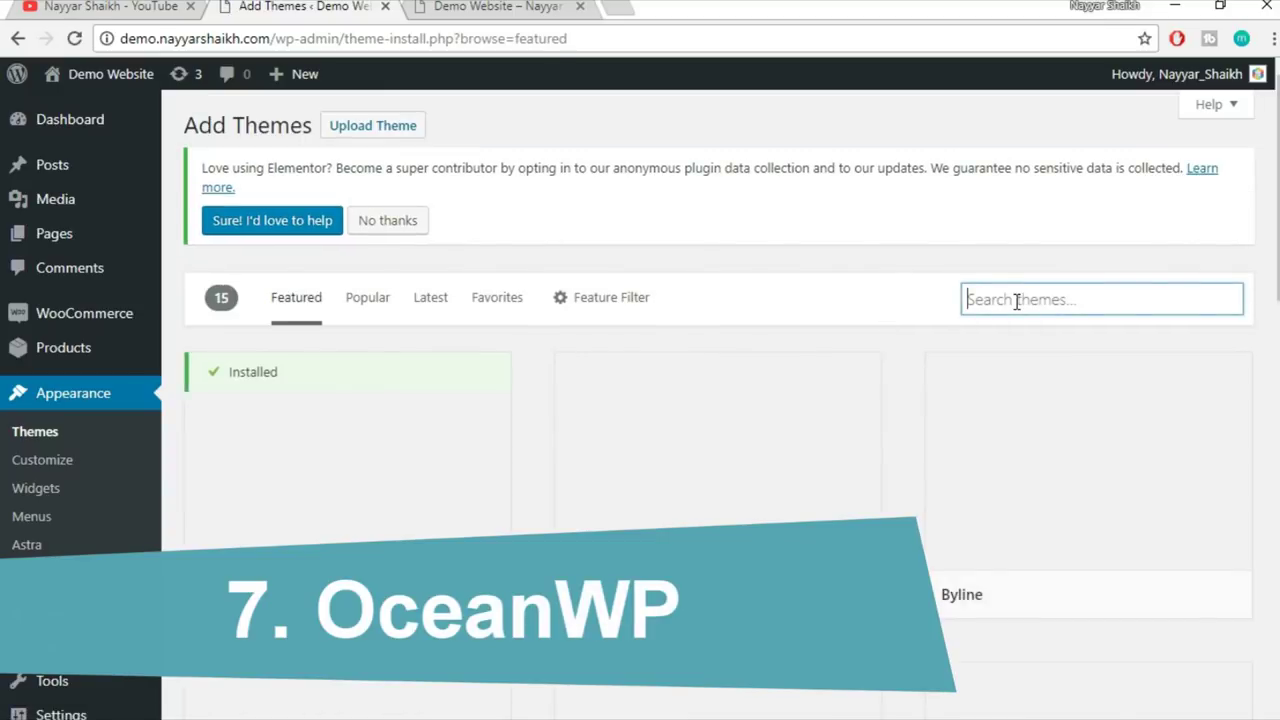
type("oceanwp")
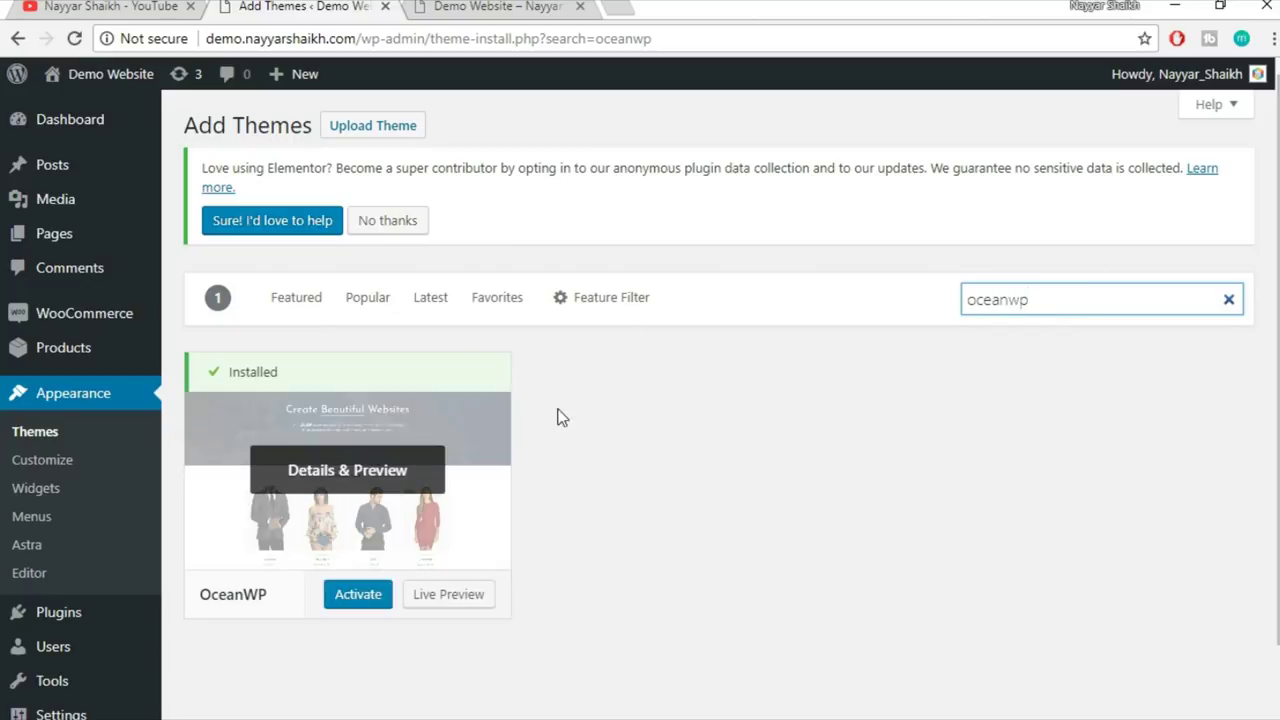
left_click(378, 596)
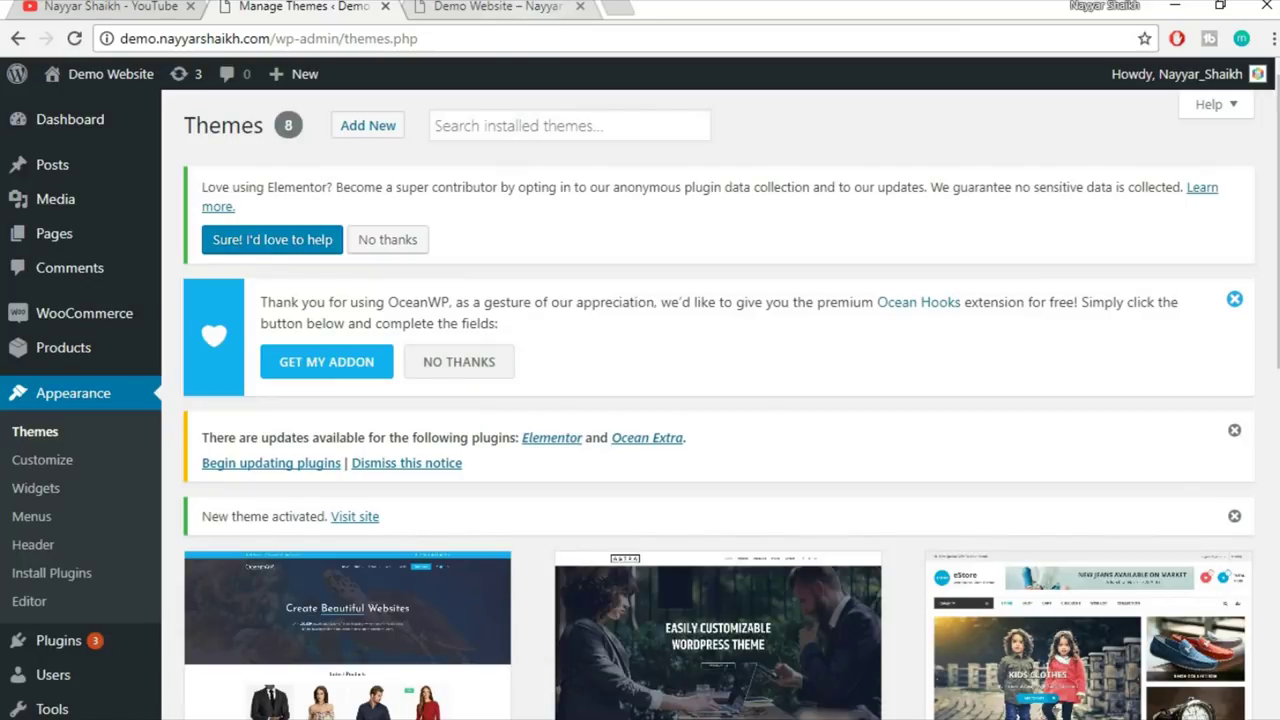
left_click(388, 673)
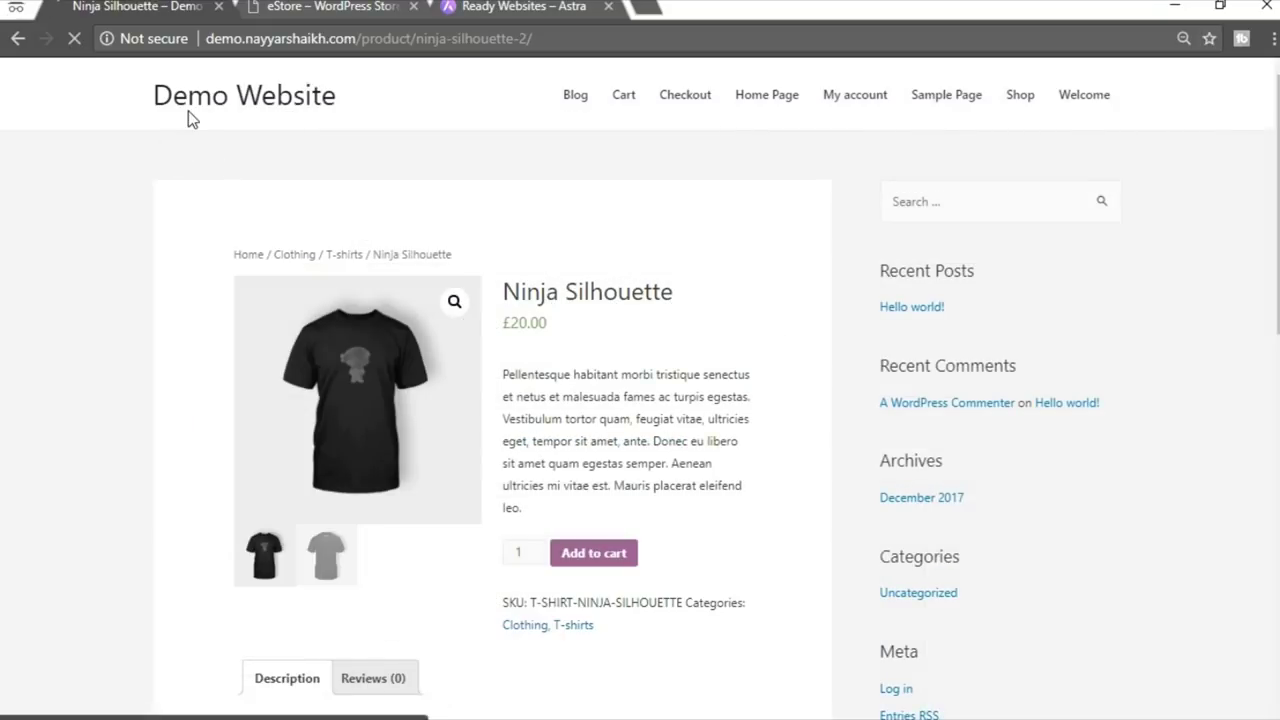
left_click(300, 97)
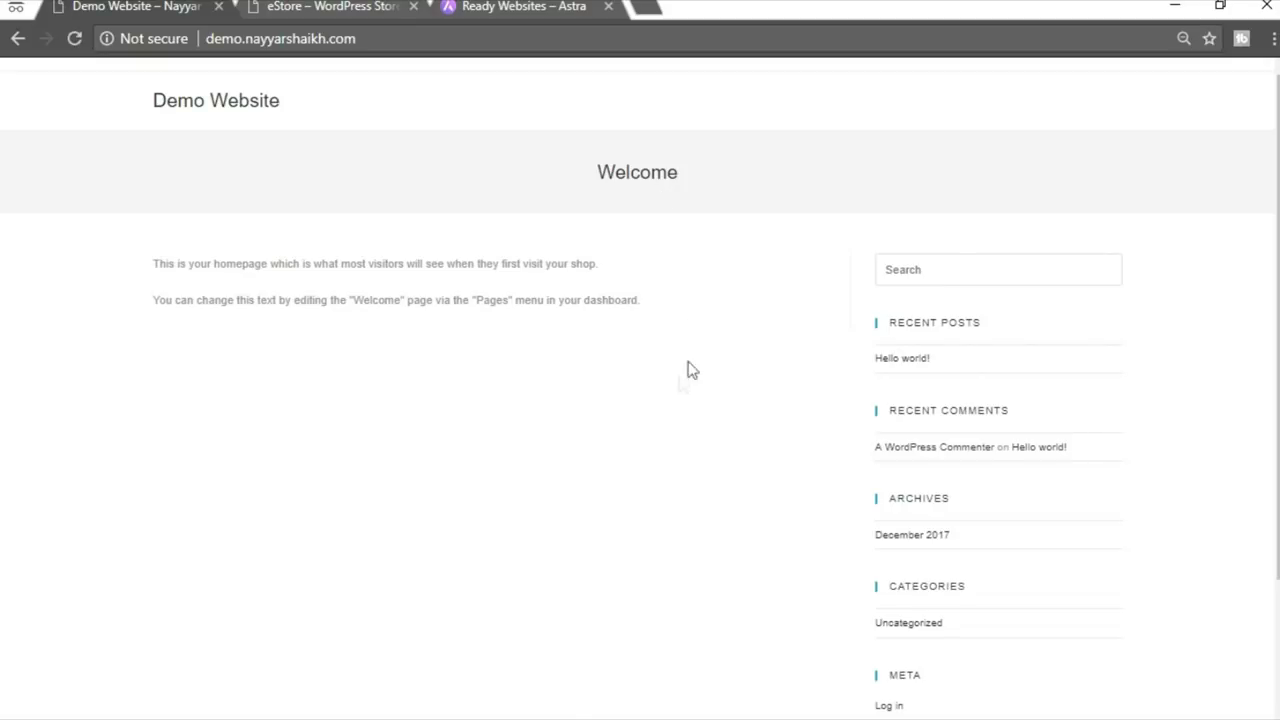
Step: Load the demo store's /shop/ page in the OceanWP theme
scroll(686, 366, "down", 3)
scroll(694, 262, "up", 3)
left_click(407, 38)
type("/s")
key("Return")
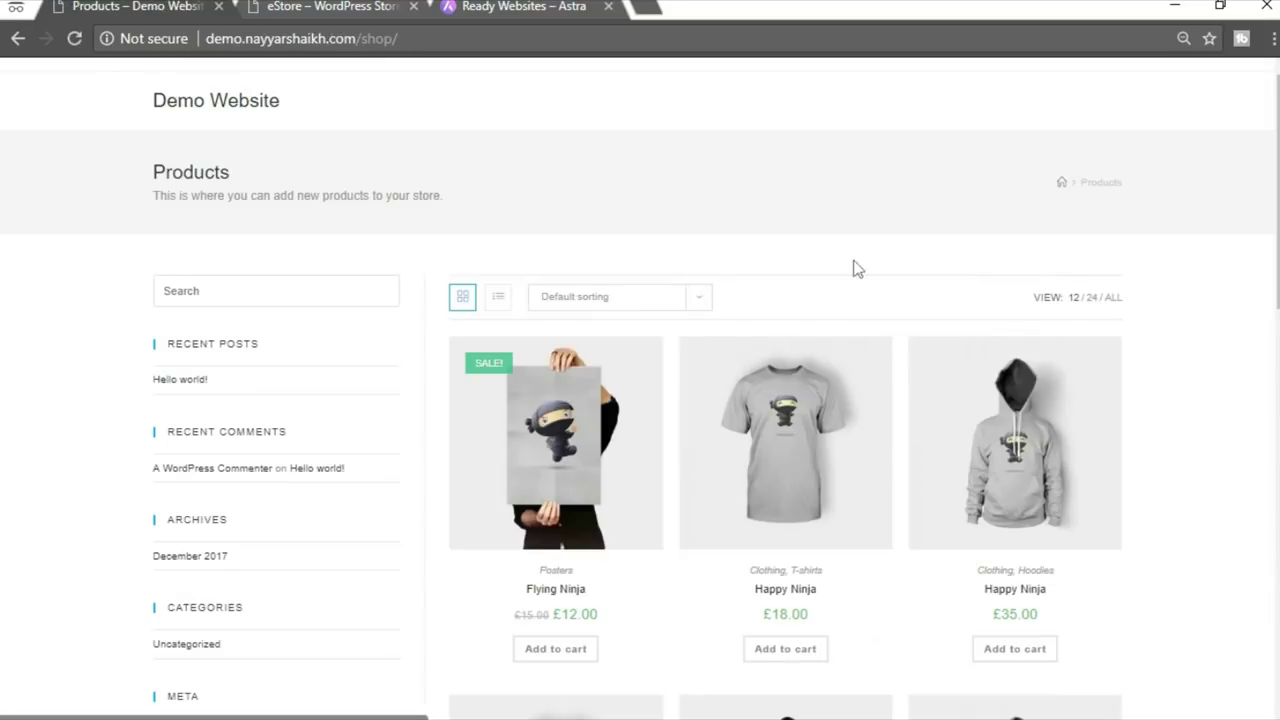
scroll(855, 268, "down", 3)
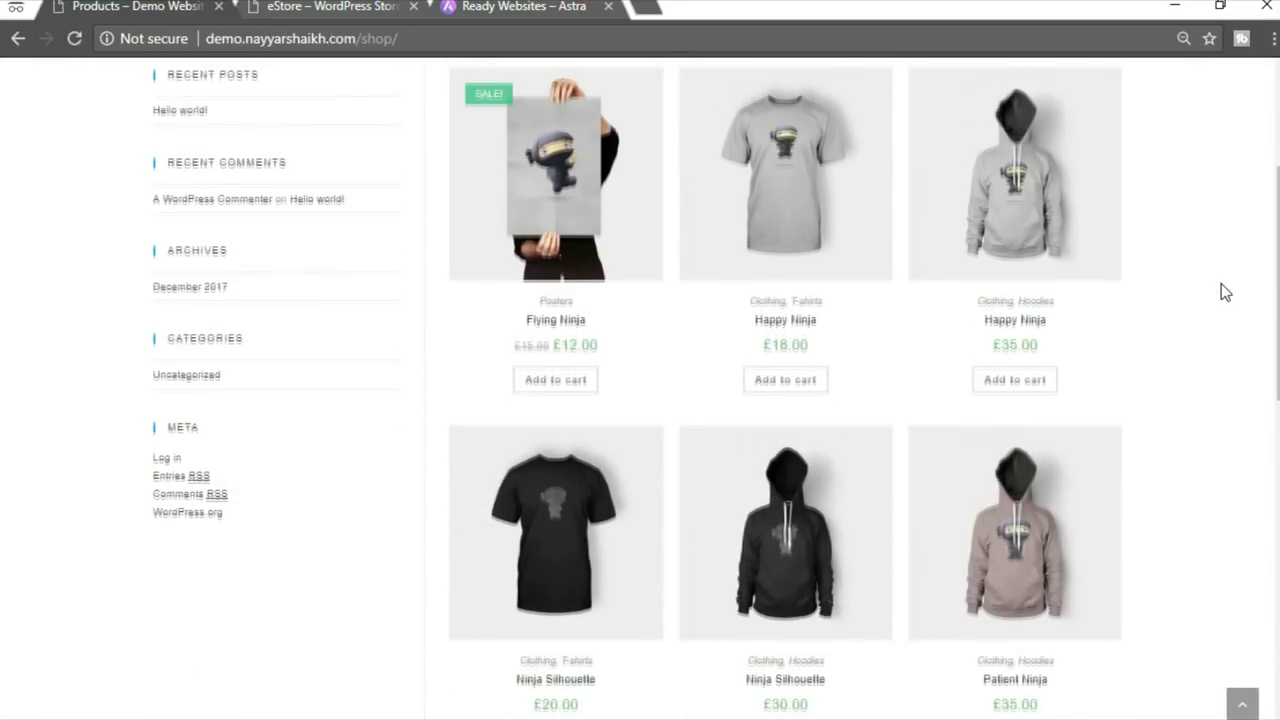
scroll(1225, 292, "up", 2)
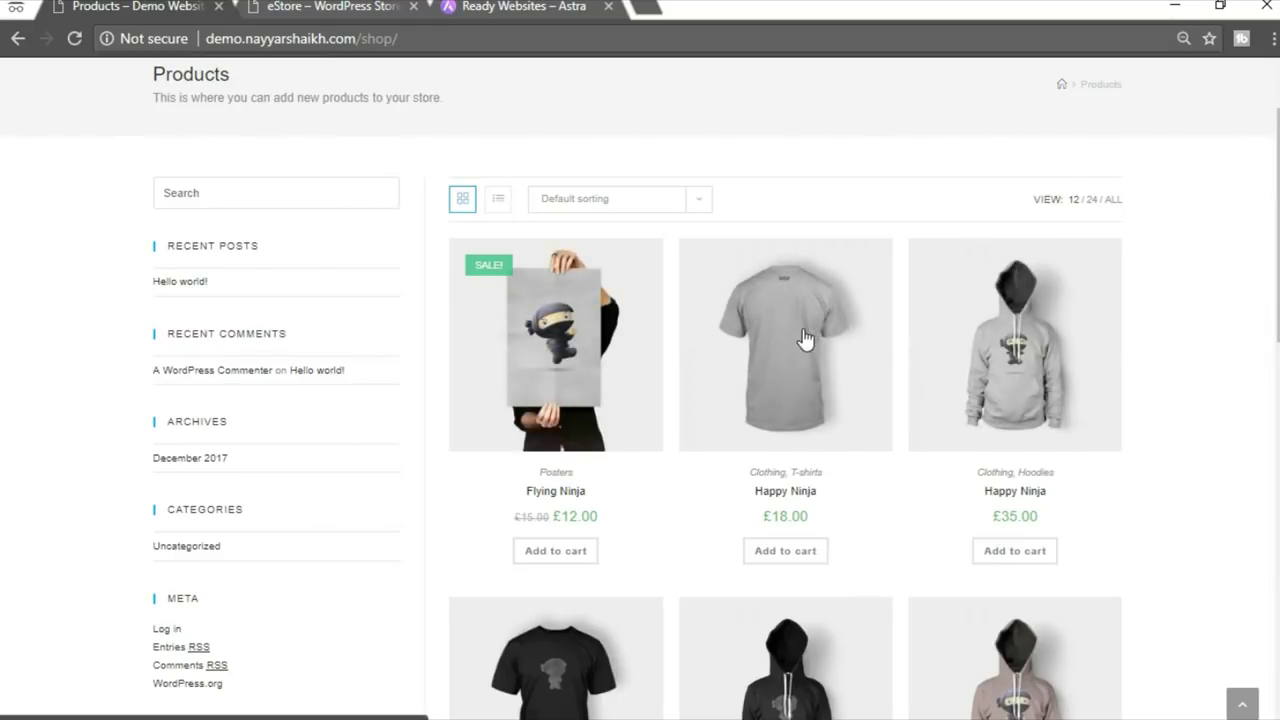
Step: Browse the shop's products and switch them to list view
scroll(835, 341, "down", 1)
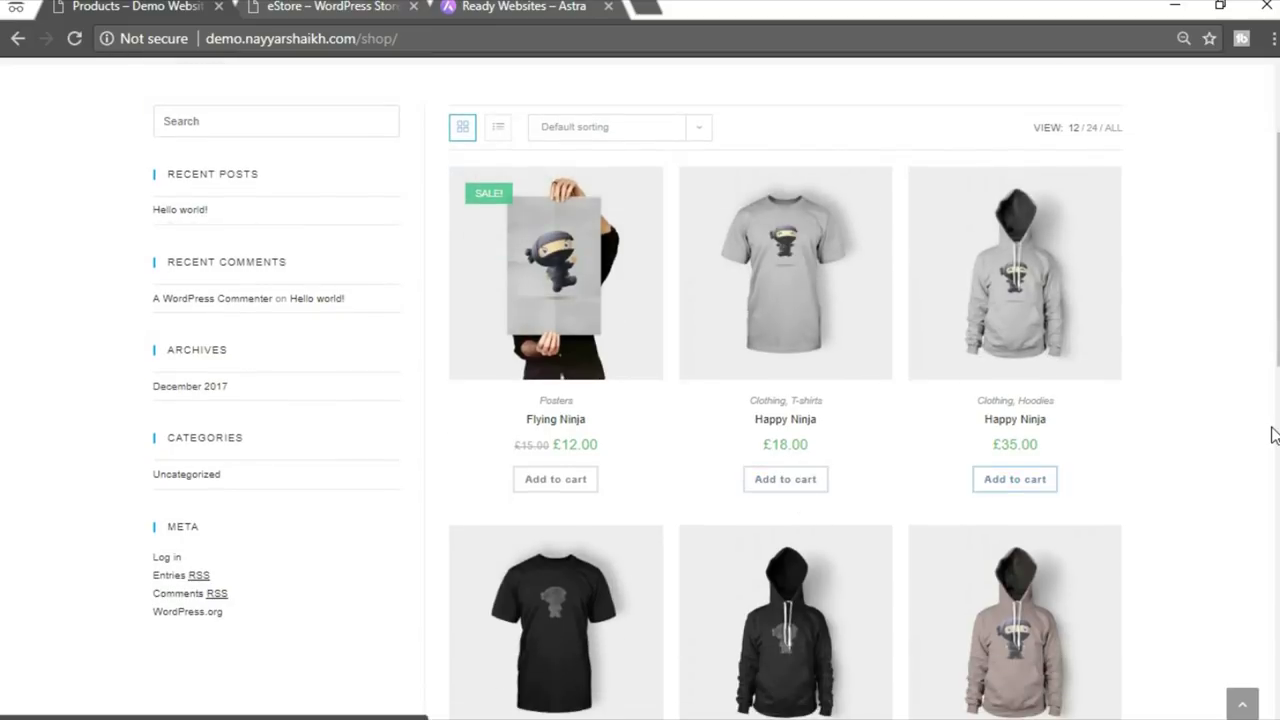
scroll(1249, 437, "down", 3)
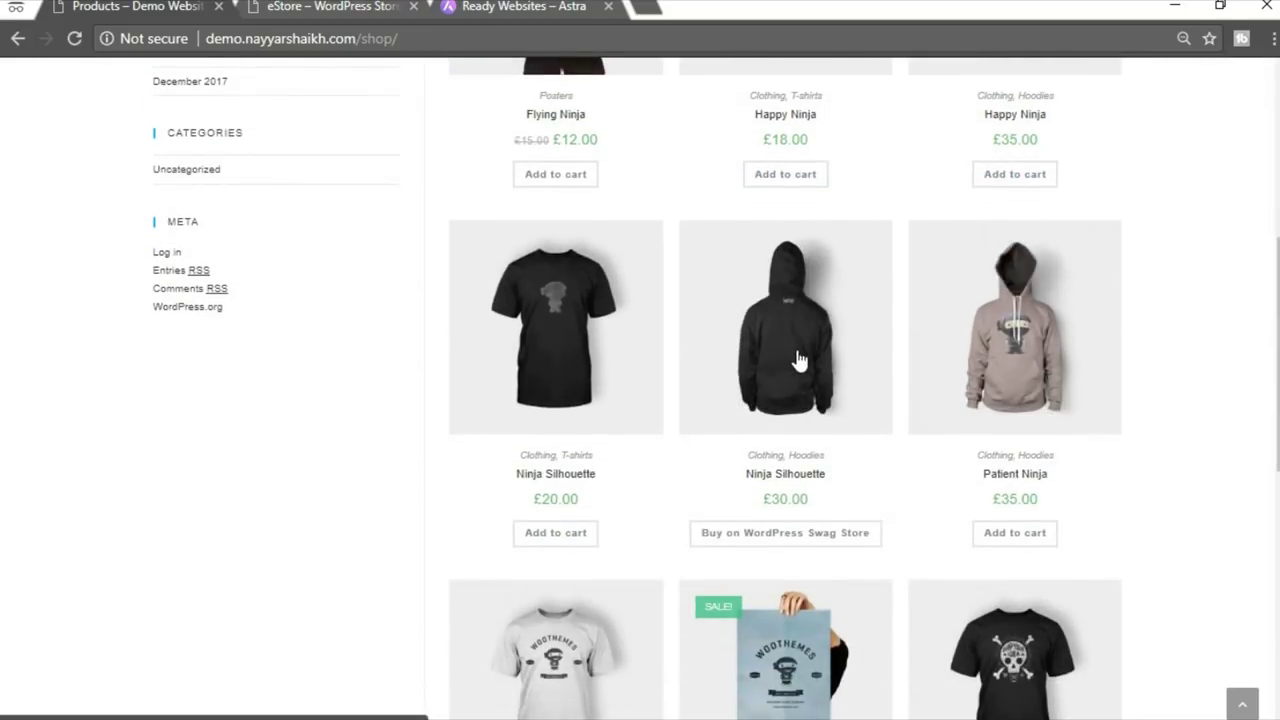
scroll(800, 360, "down", 2)
scroll(557, 510, "down", 2)
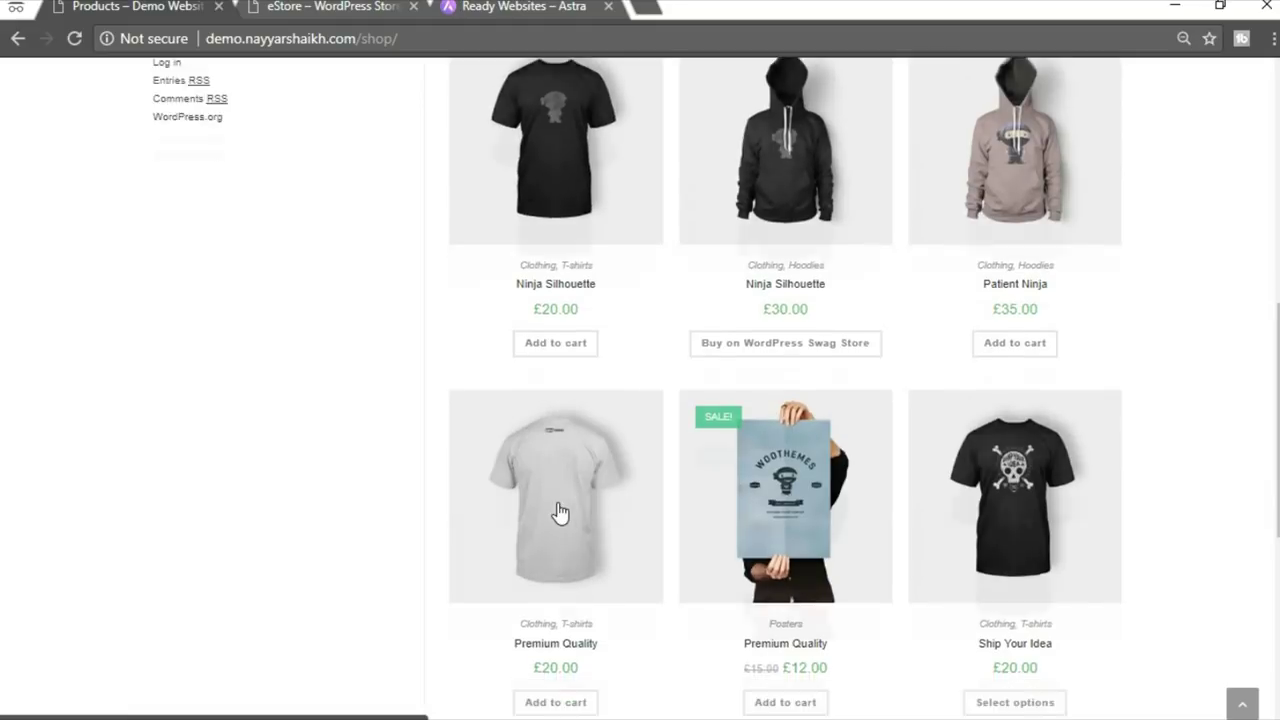
scroll(1072, 432, "up", 8)
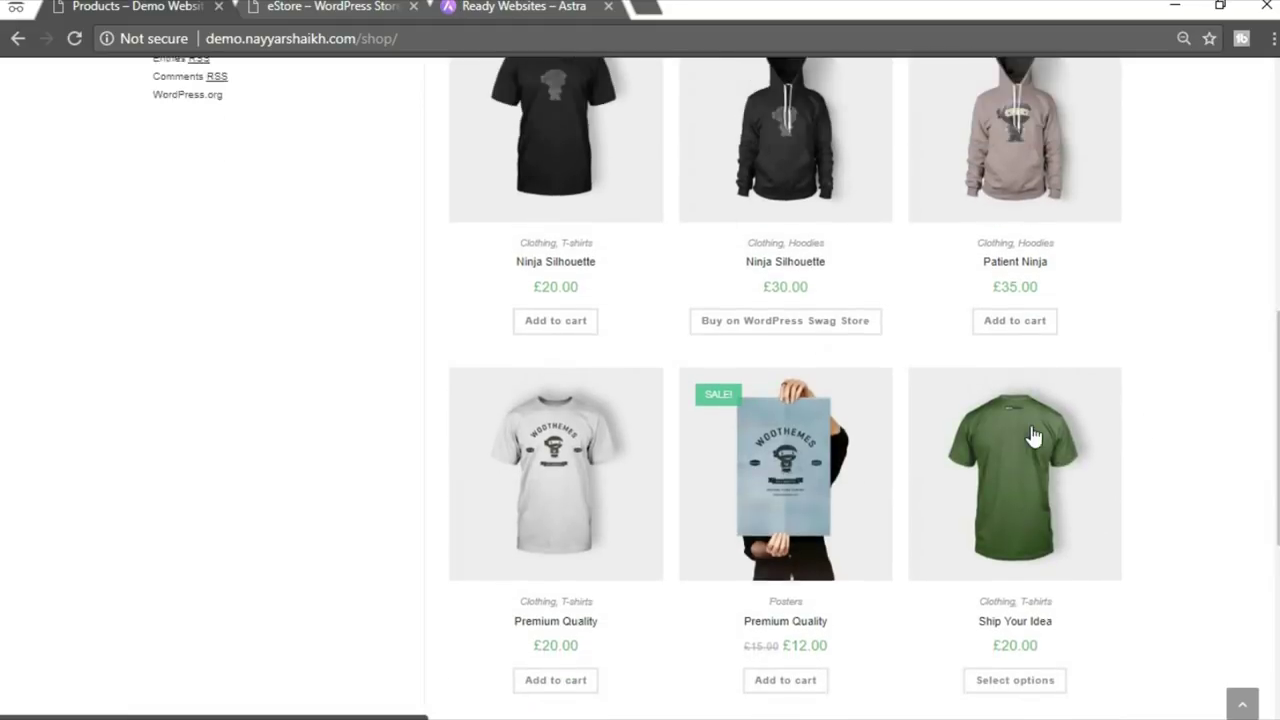
scroll(311, 405, "down", 1)
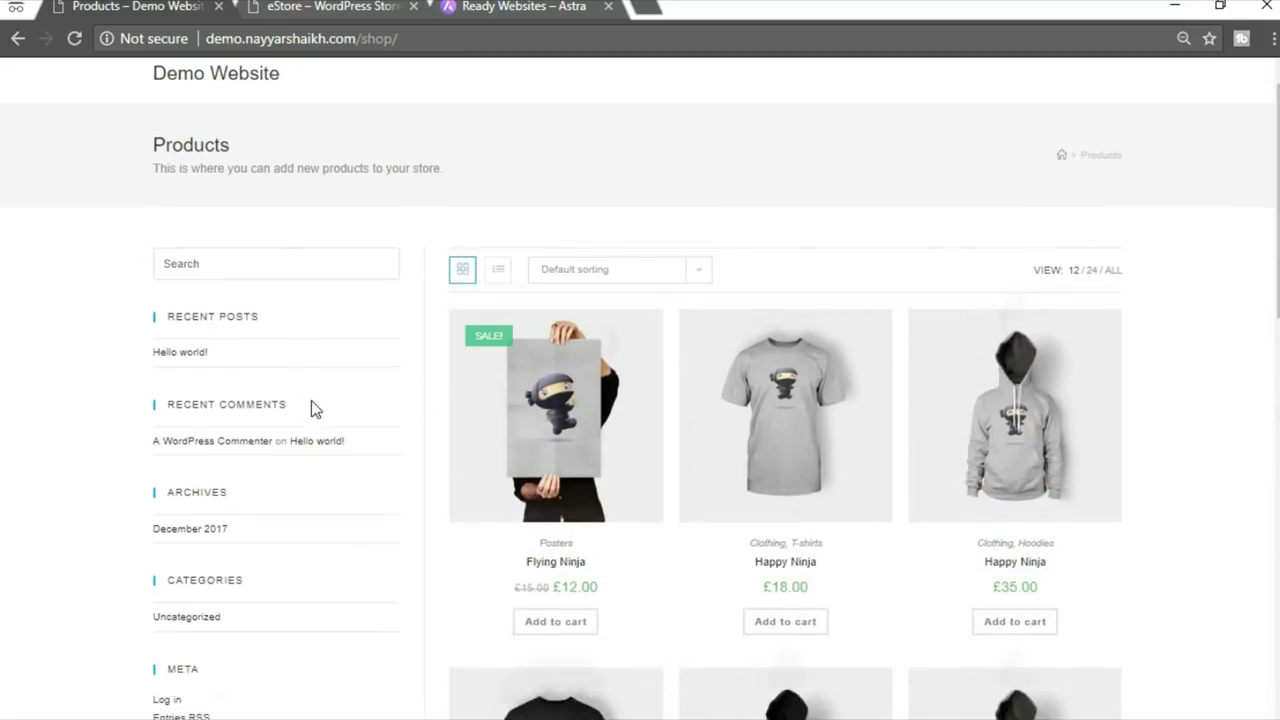
left_click(500, 227)
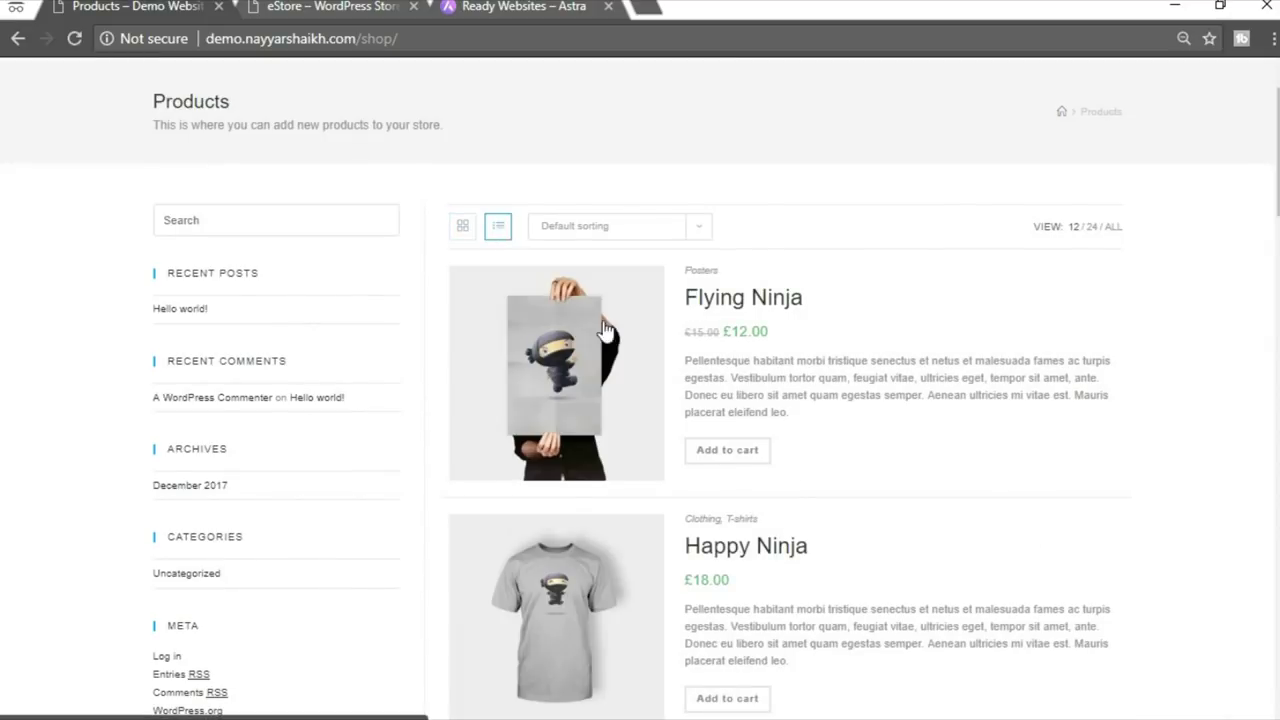
Step: Toggle the products to grid view, then back to list view
scroll(923, 345, "down", 6)
scroll(923, 350, "up", 6)
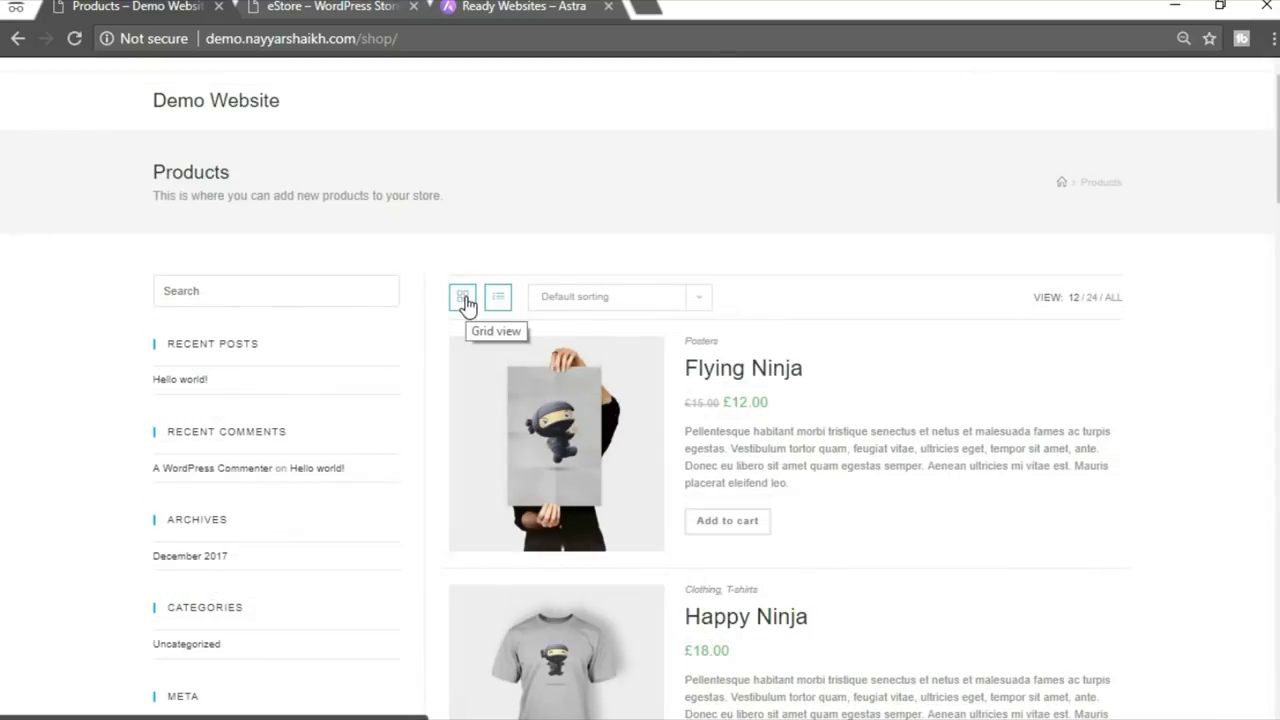
left_click(465, 303)
left_click(496, 300)
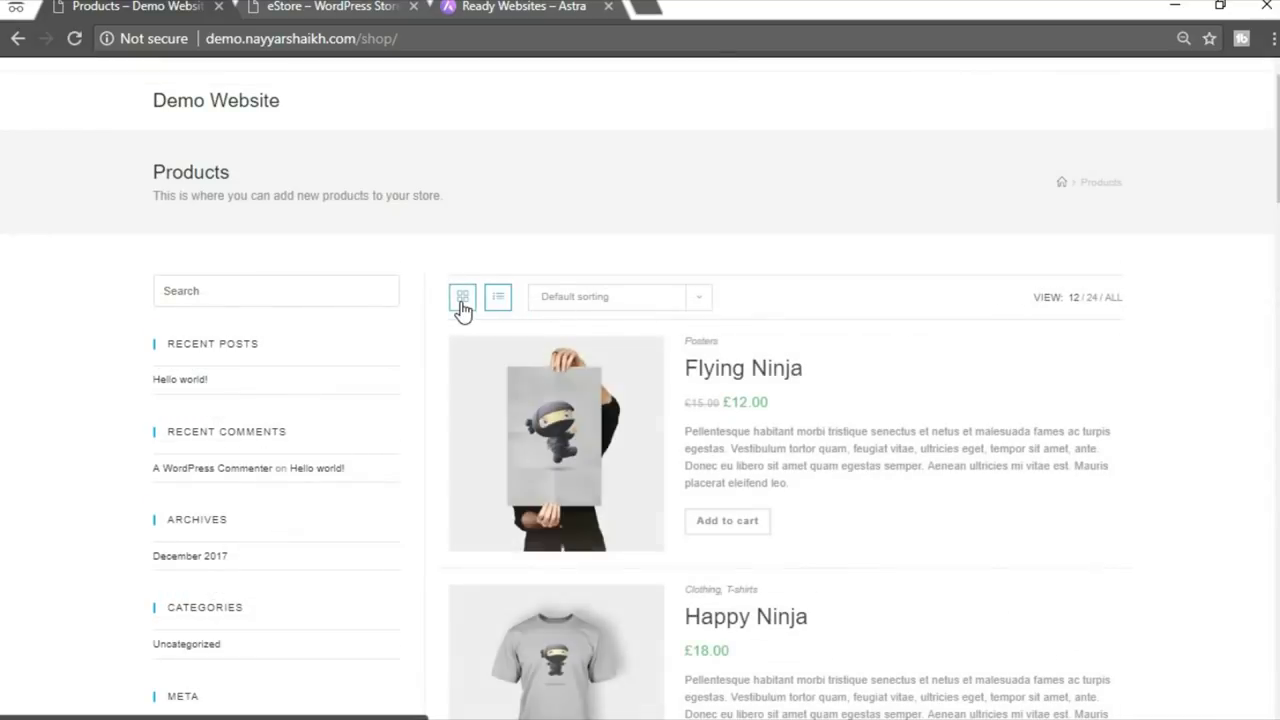
scroll(1034, 370, "down", 1)
scroll(1034, 370, "down", 4)
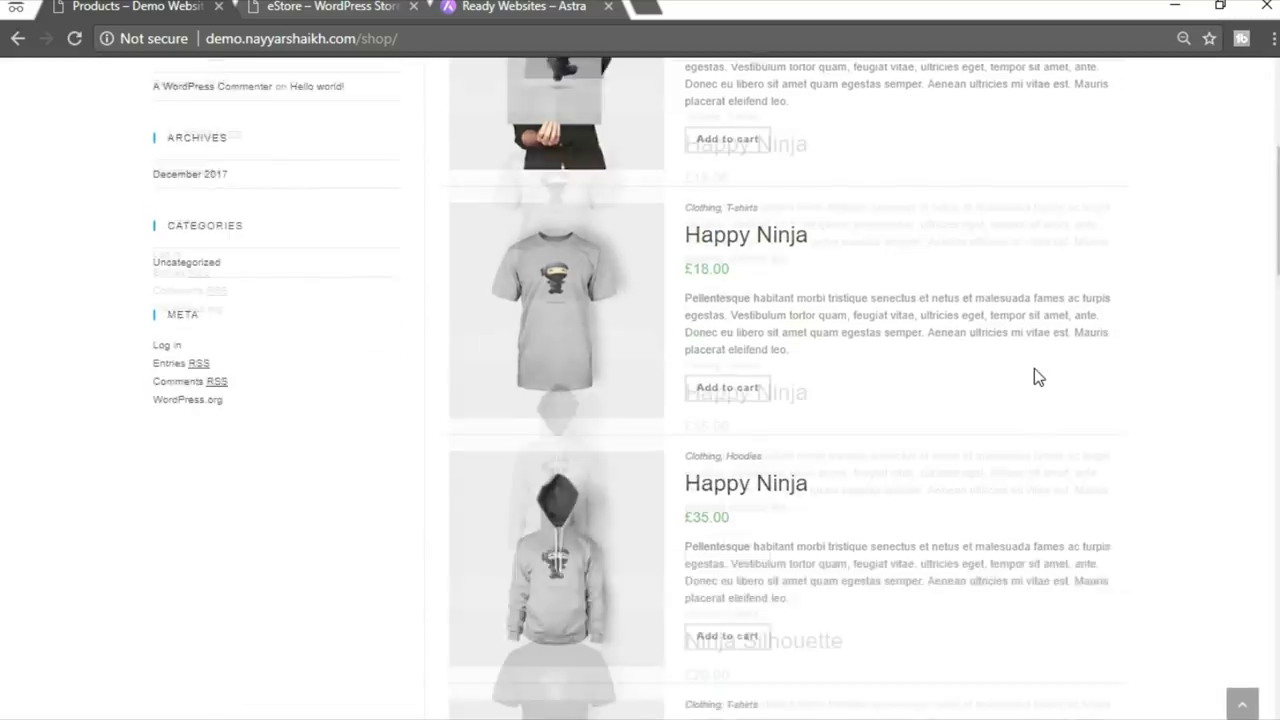
scroll(950, 340, "up", 3)
Step: Open the Flying Ninja poster (£12.00, SKU POSTER-FLYING-NINJA) and scroll to Related products
left_click(775, 152)
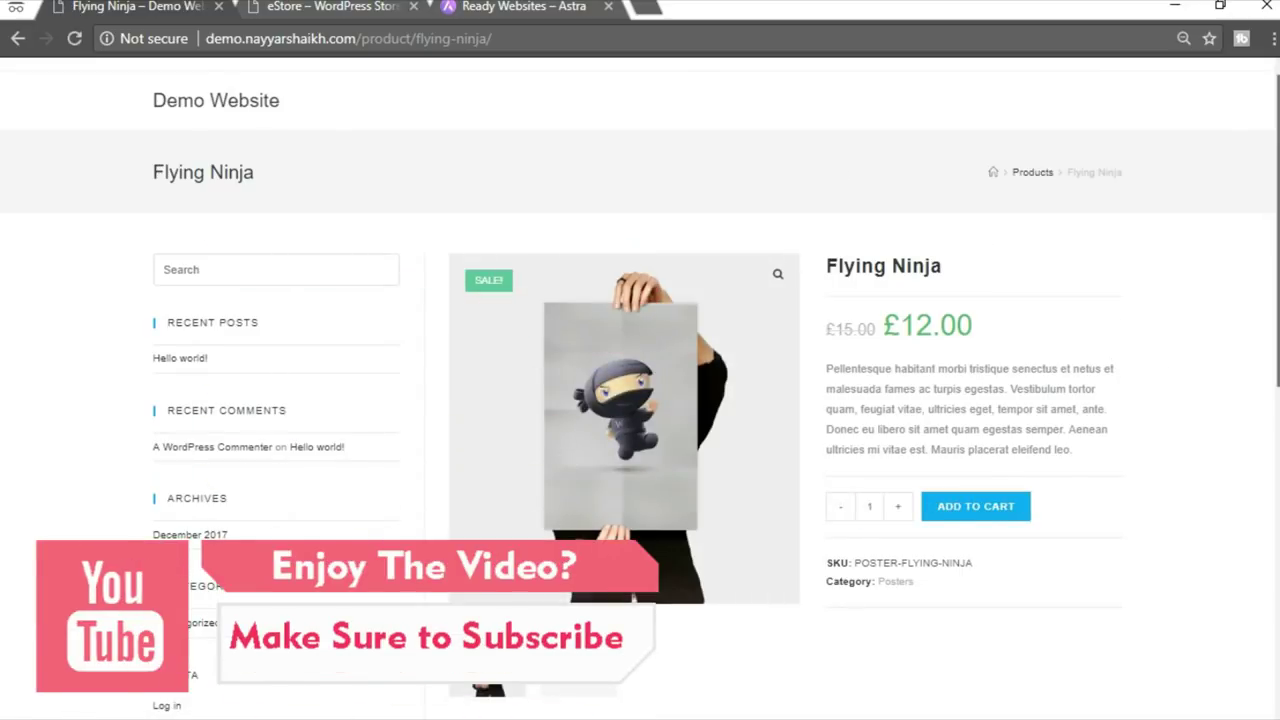
scroll(1160, 400, "down", 2)
scroll(788, 253, "down", 4)
scroll(788, 253, "up", 5)
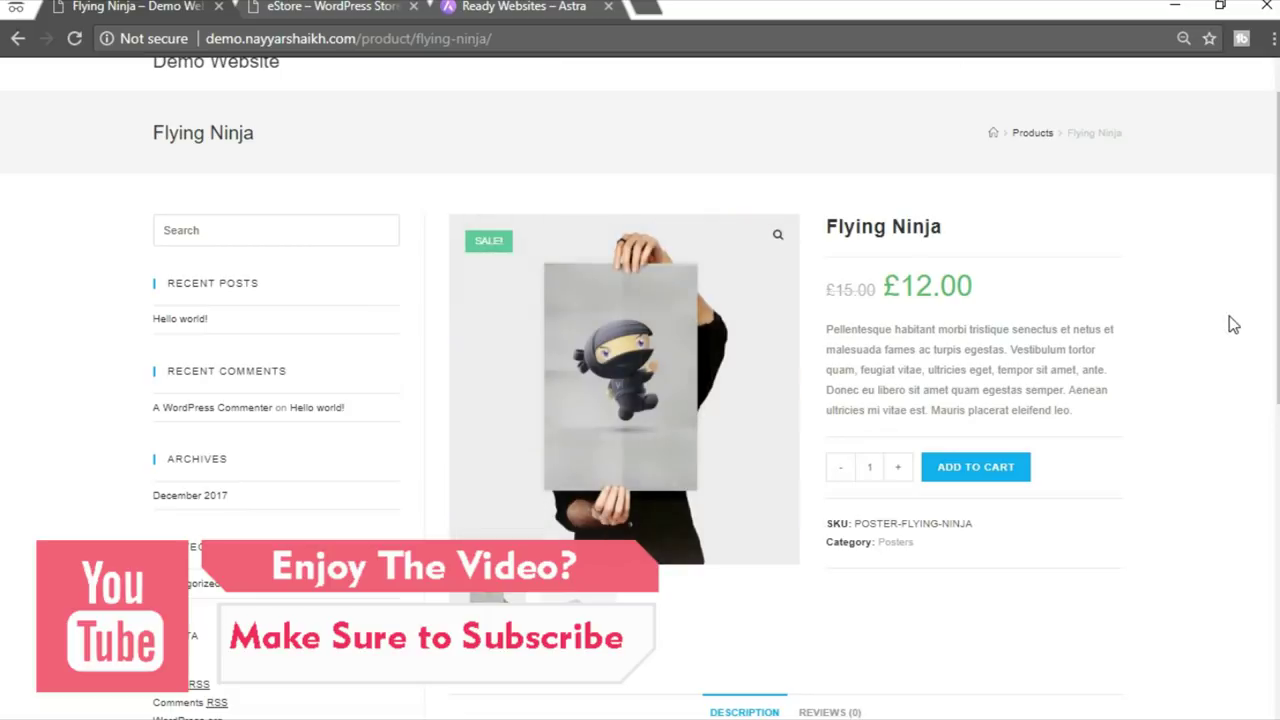
scroll(460, 257, "down", 1)
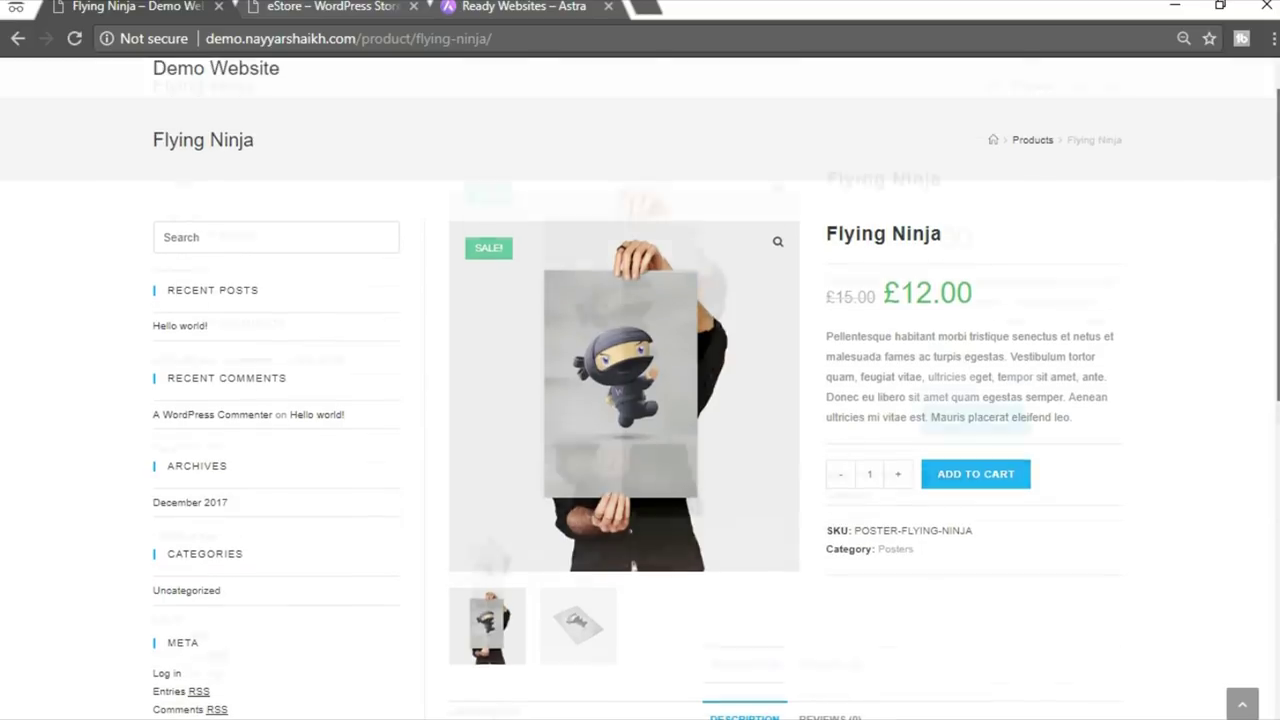
scroll(640, 400, "up", 1)
scroll(1262, 305, "down", 1)
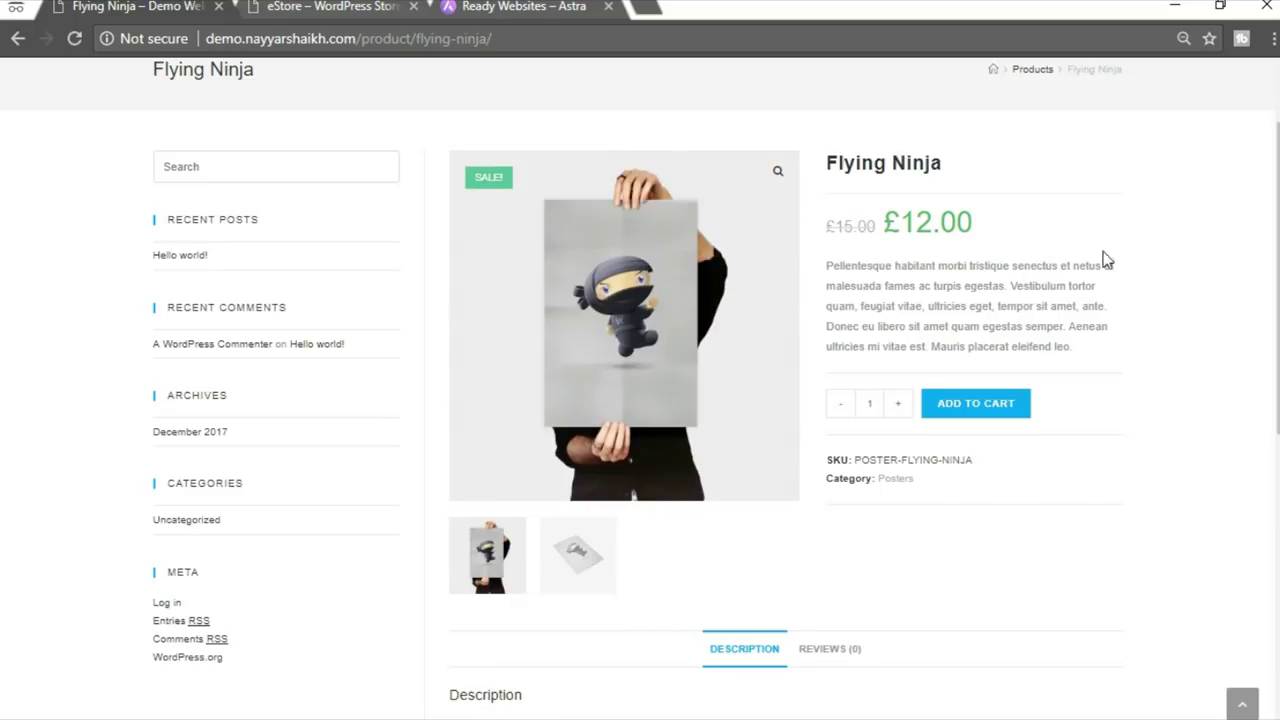
scroll(1249, 300, "down", 4)
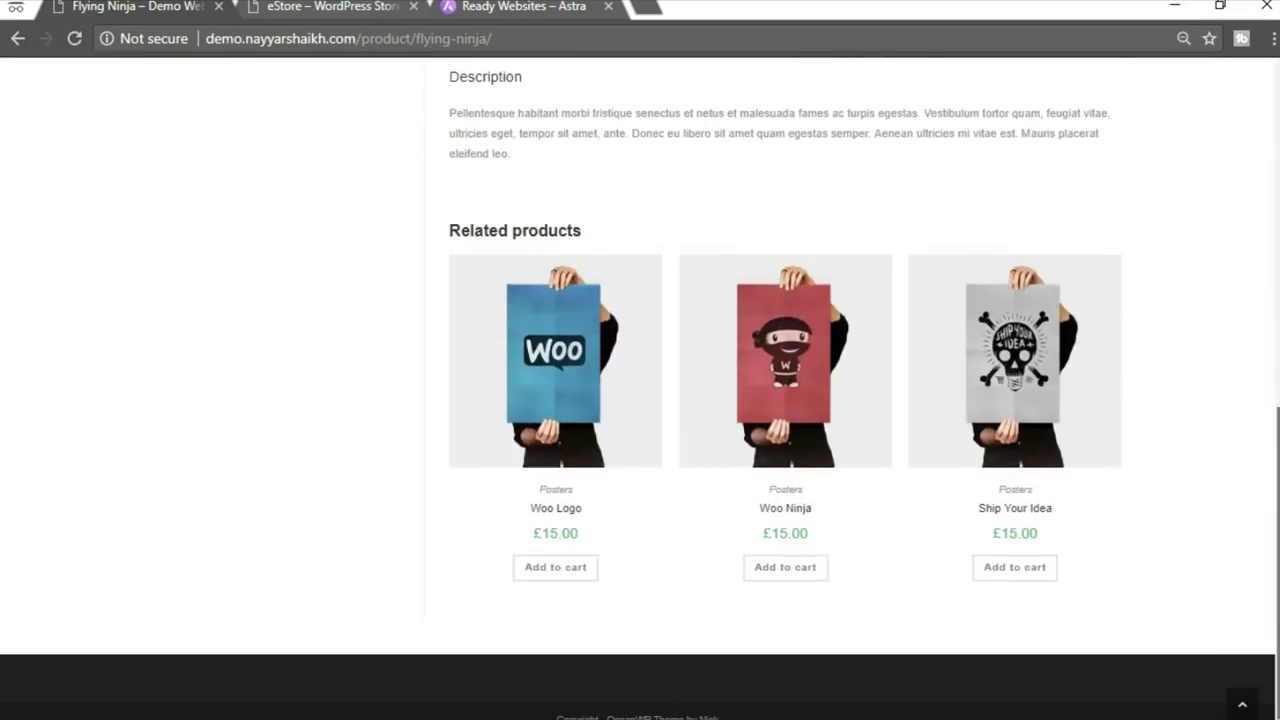
scroll(645, 204, "up", 5)
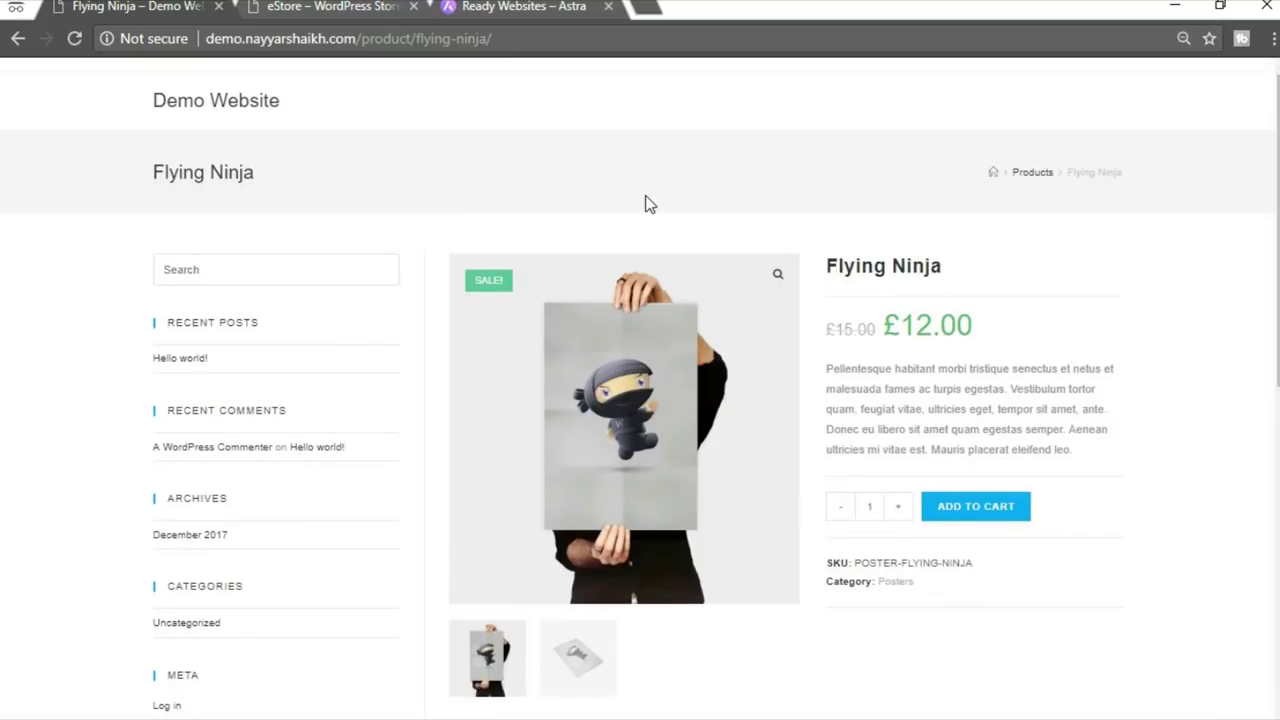